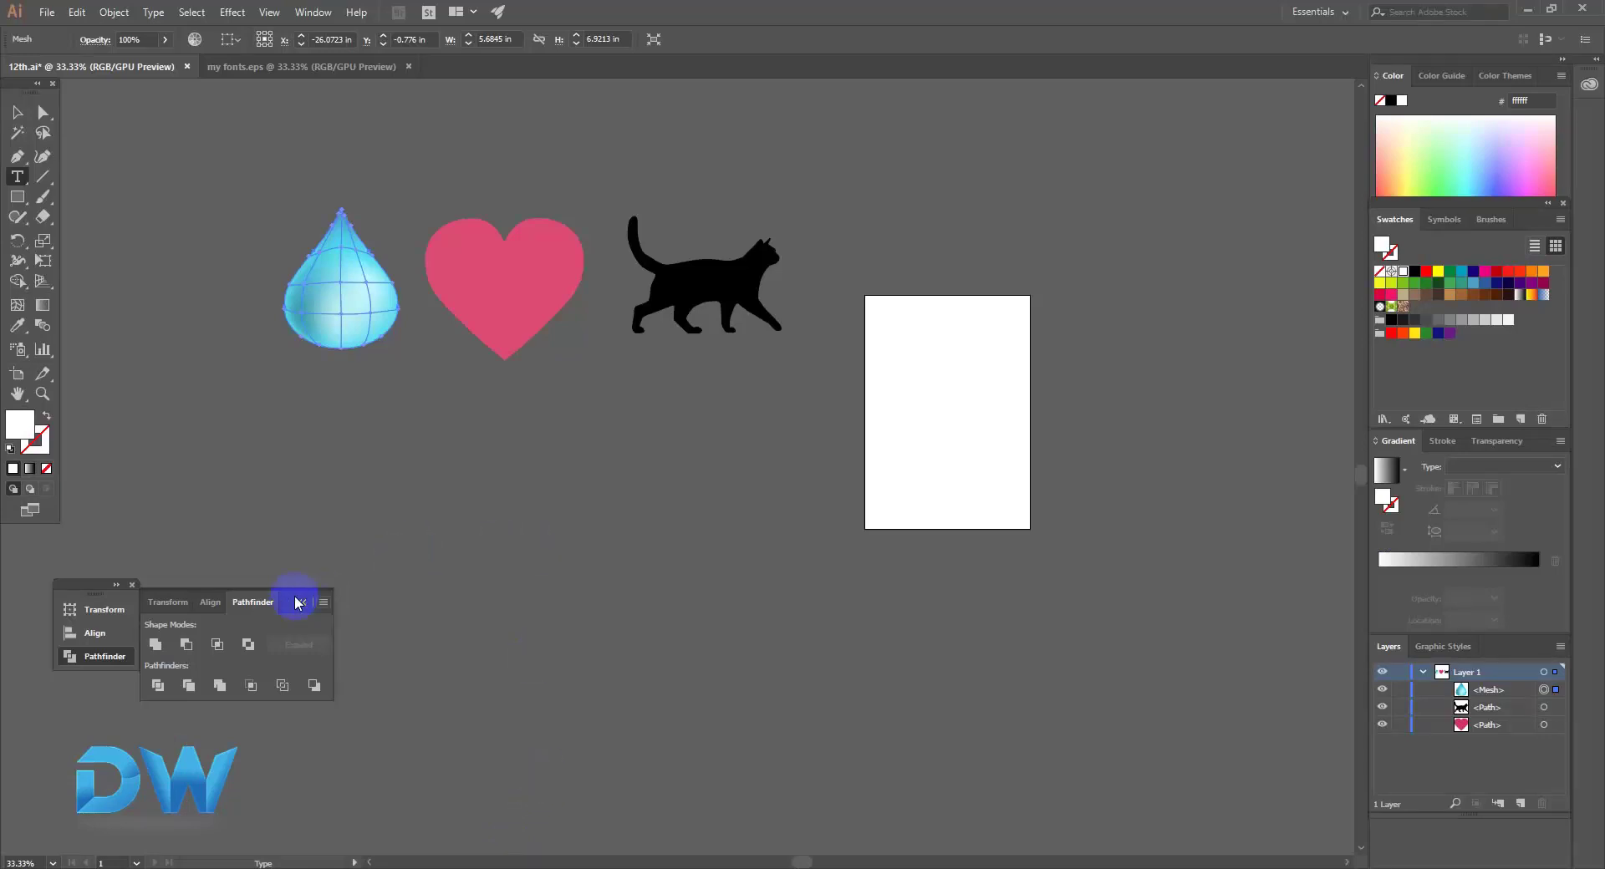
Collapse the Pathfinder panel, zoom to 66.67% and select all three shapes.
click(300, 602)
scroll(626, 483, up, 1)
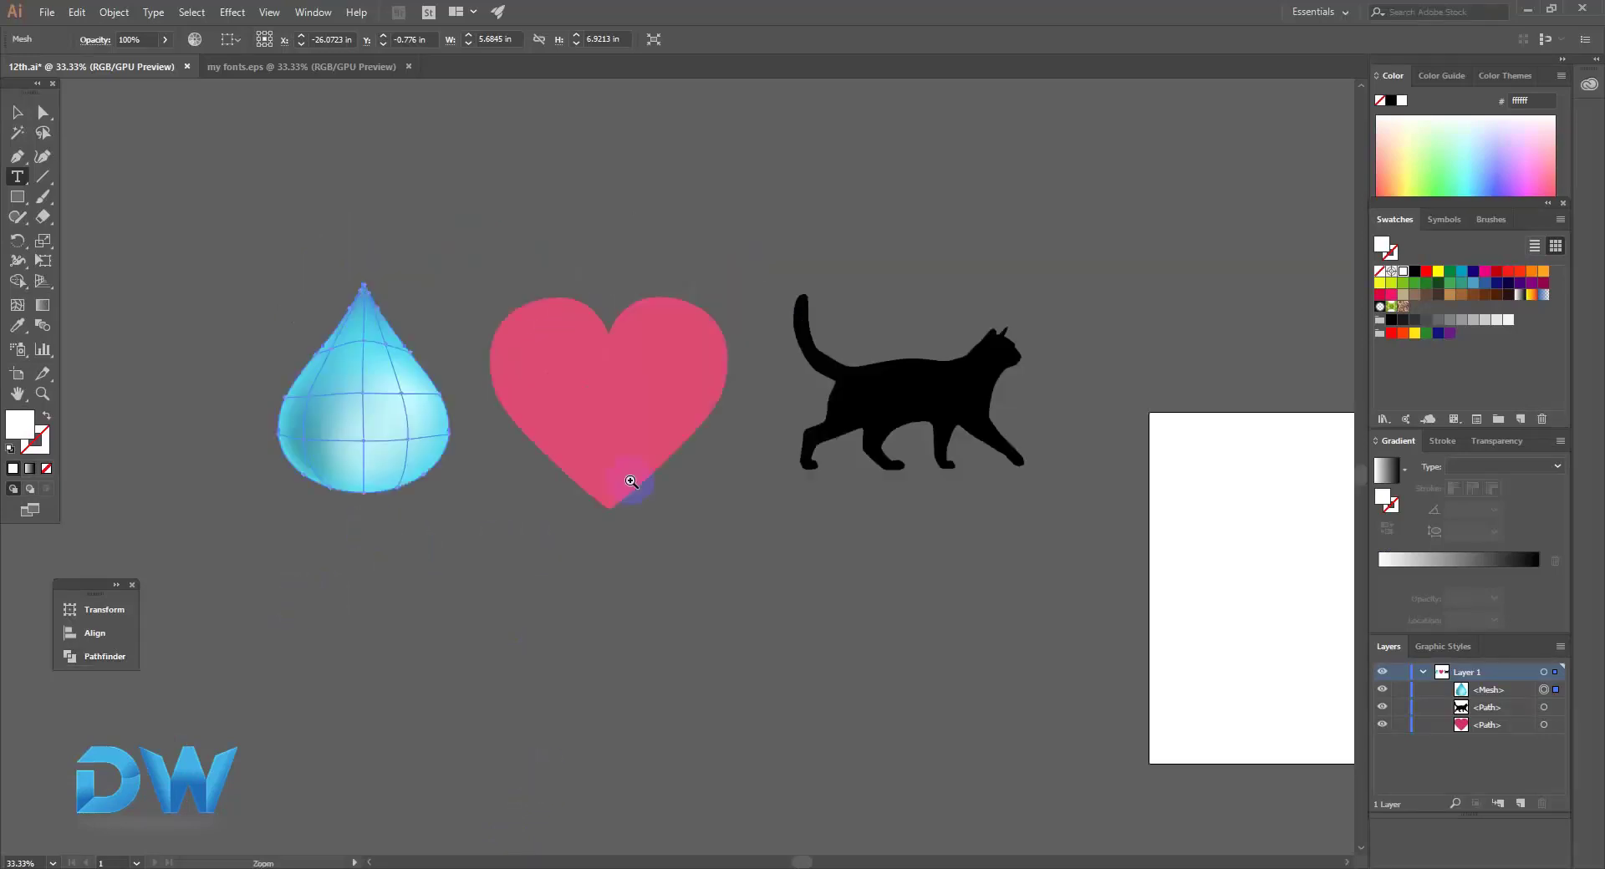
scroll(641, 497, up, 1)
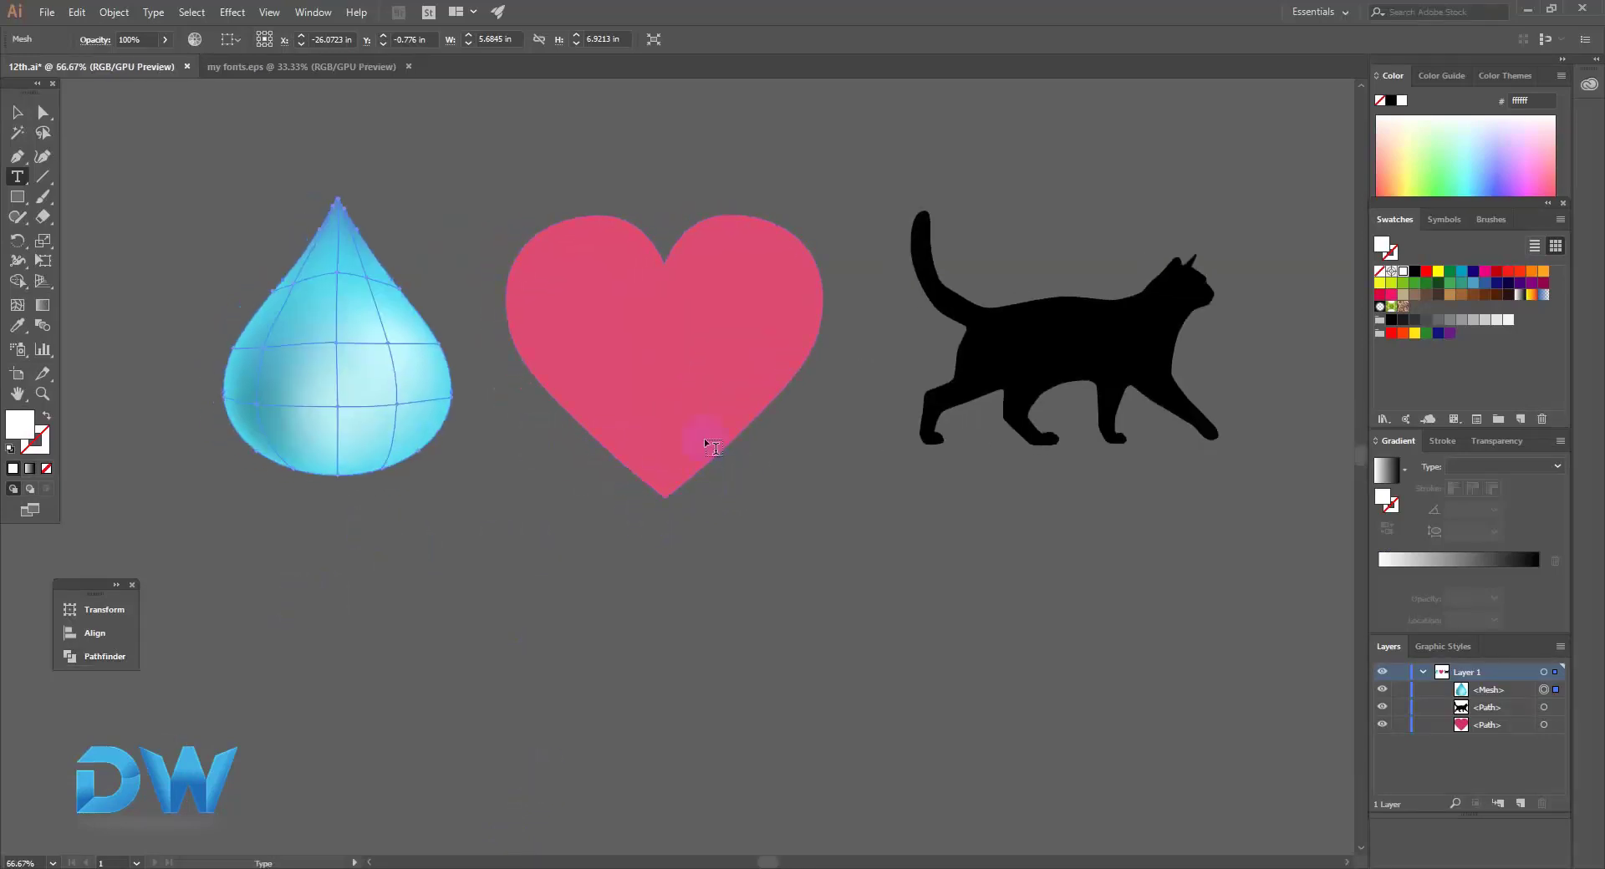
click(748, 551)
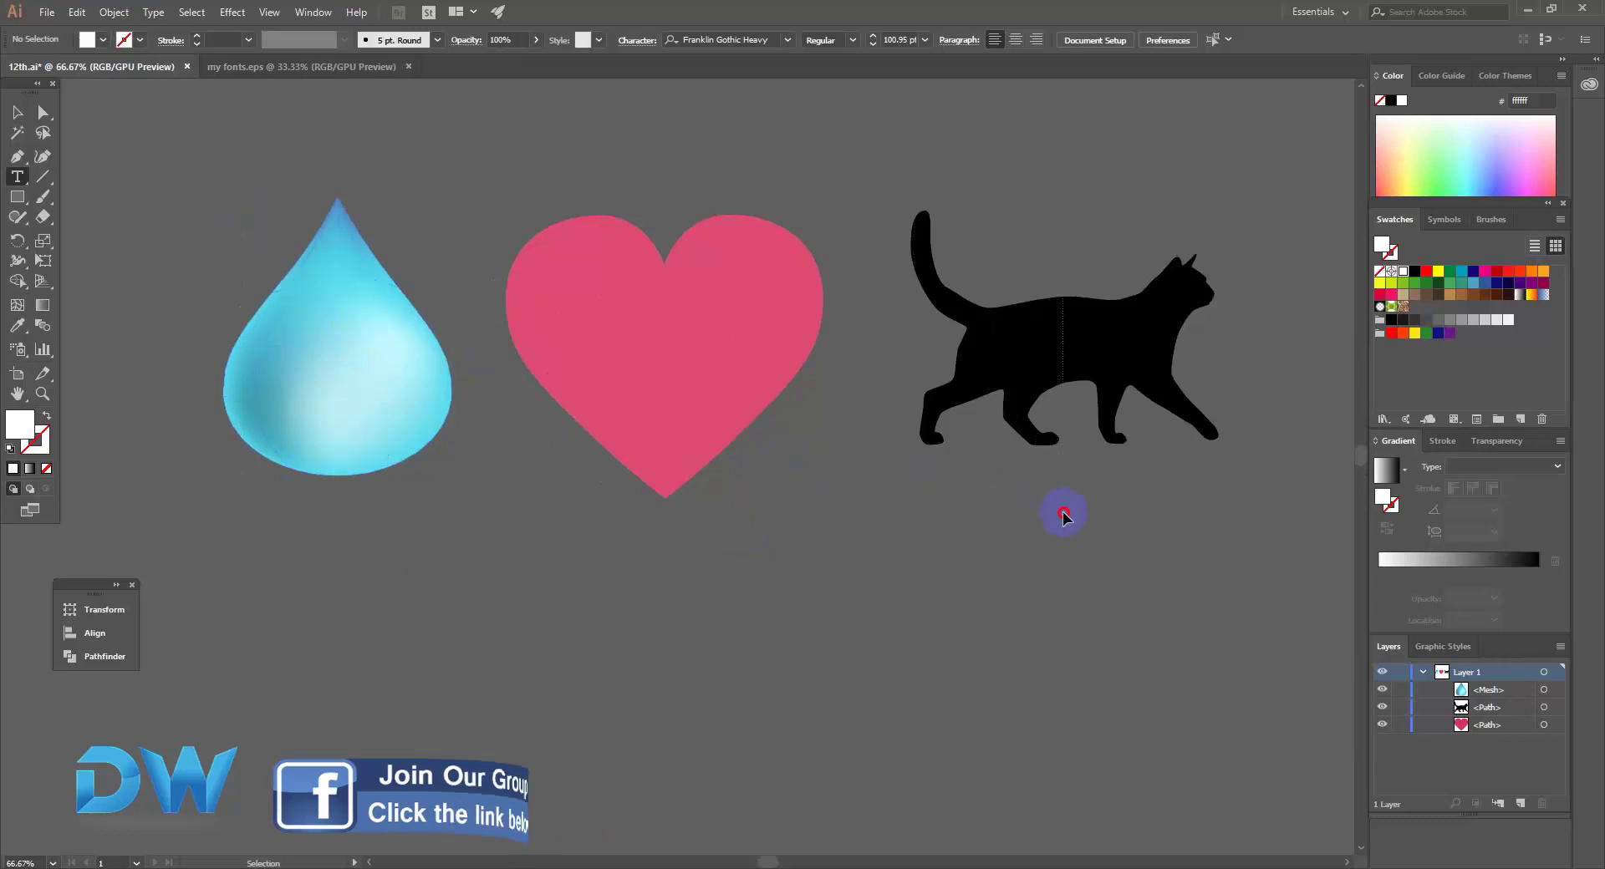
key(ctrl+a)
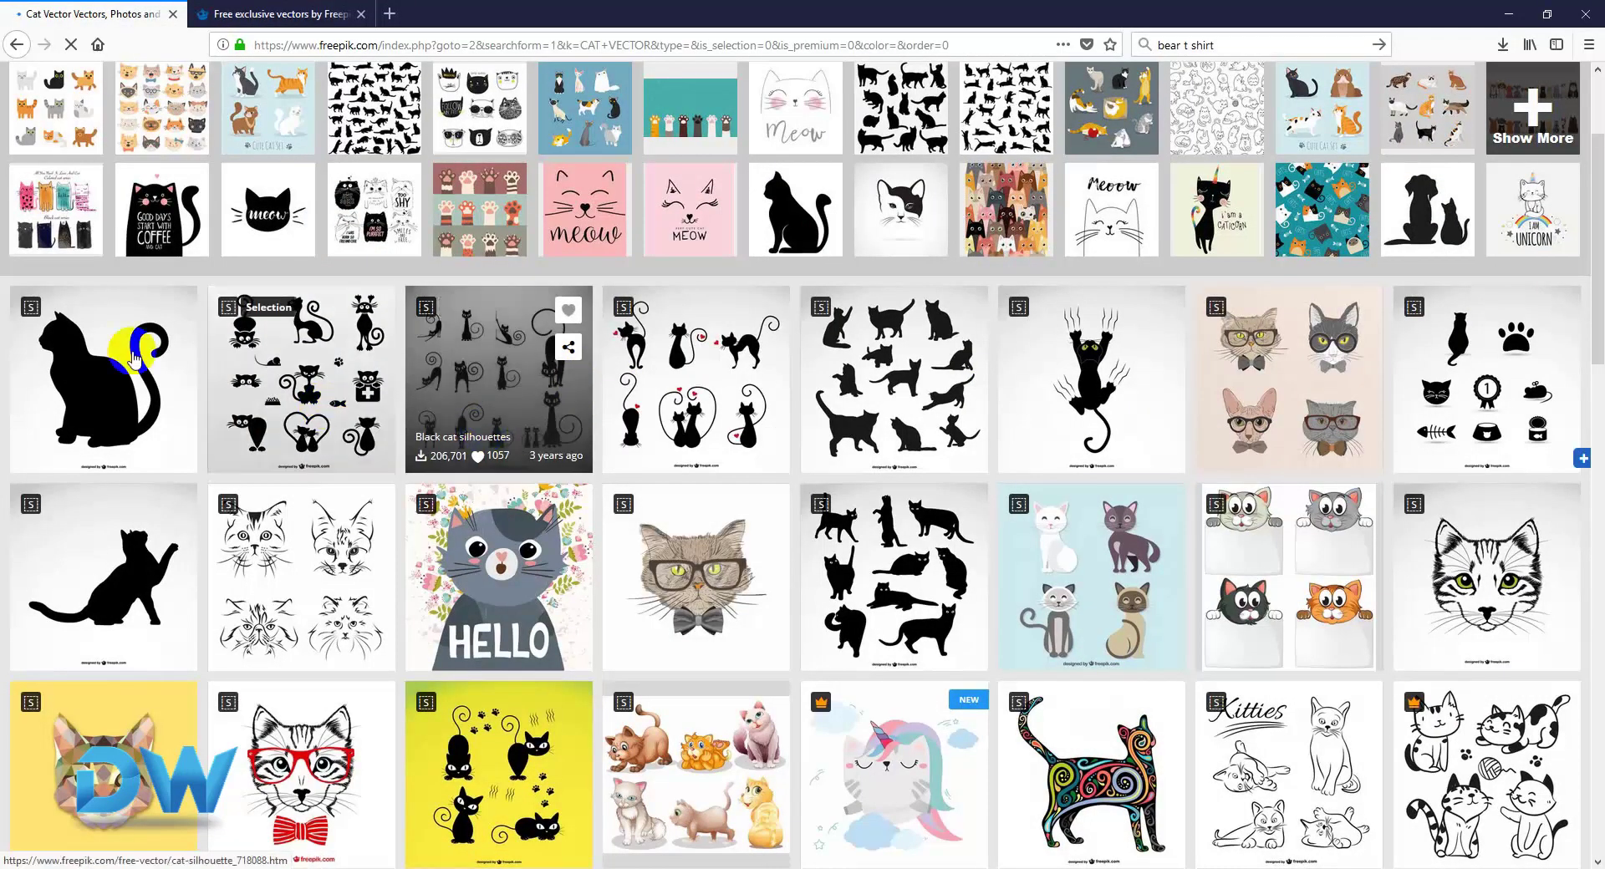
Open Freepik's Cat silhouettes set in a new tab and start its free download.
scroll(388, 454, down, 3)
scroll(394, 458, down, 5)
scroll(395, 458, down, 3)
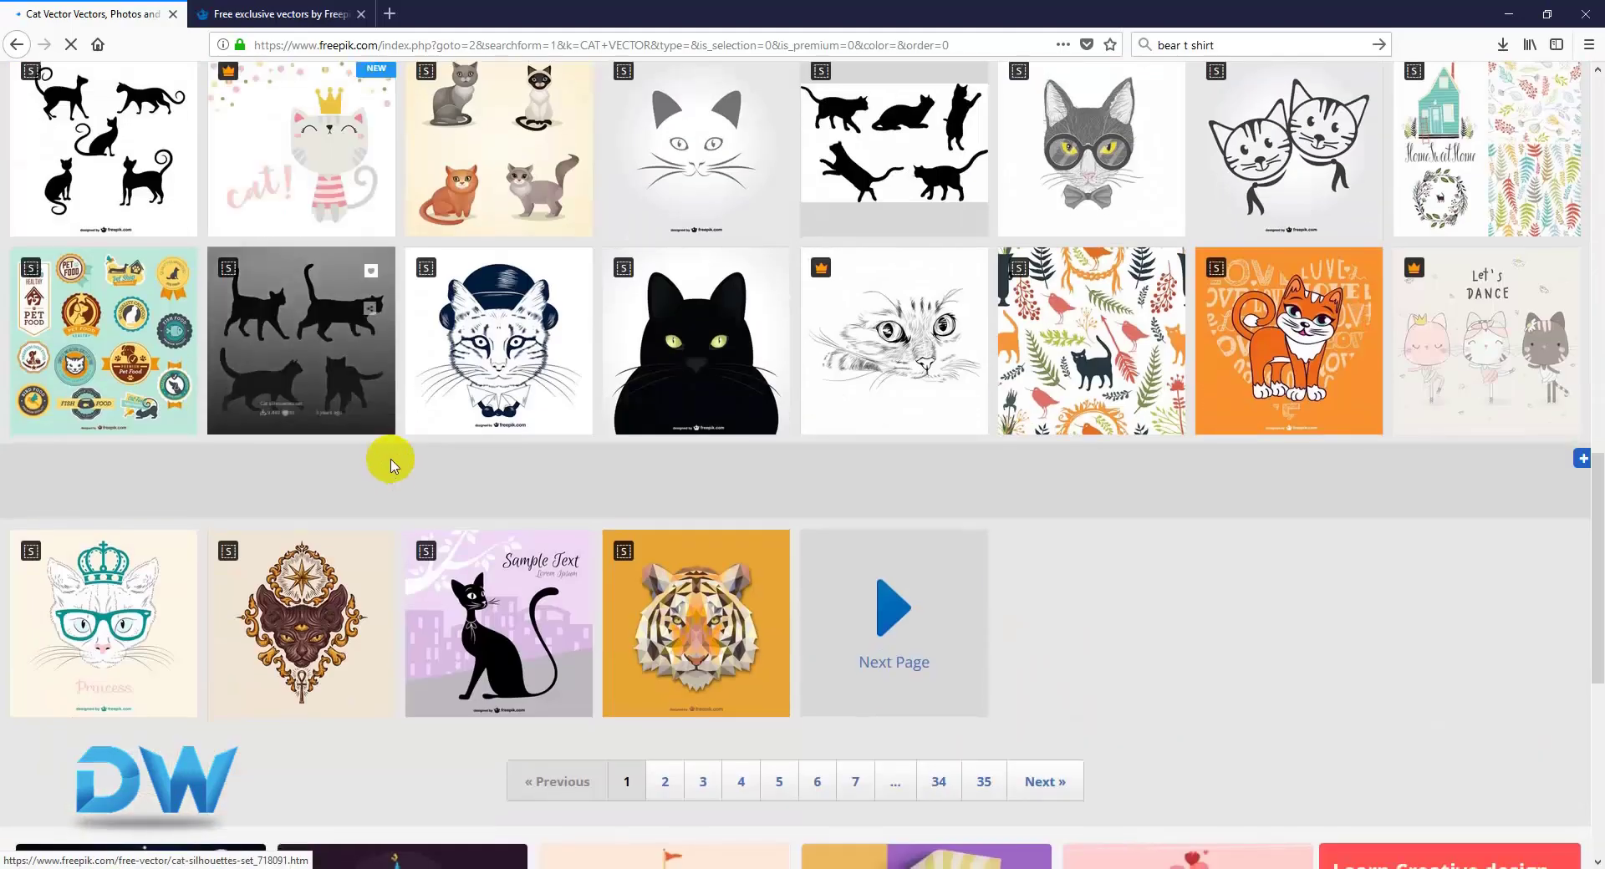
right_click(315, 340)
click(324, 362)
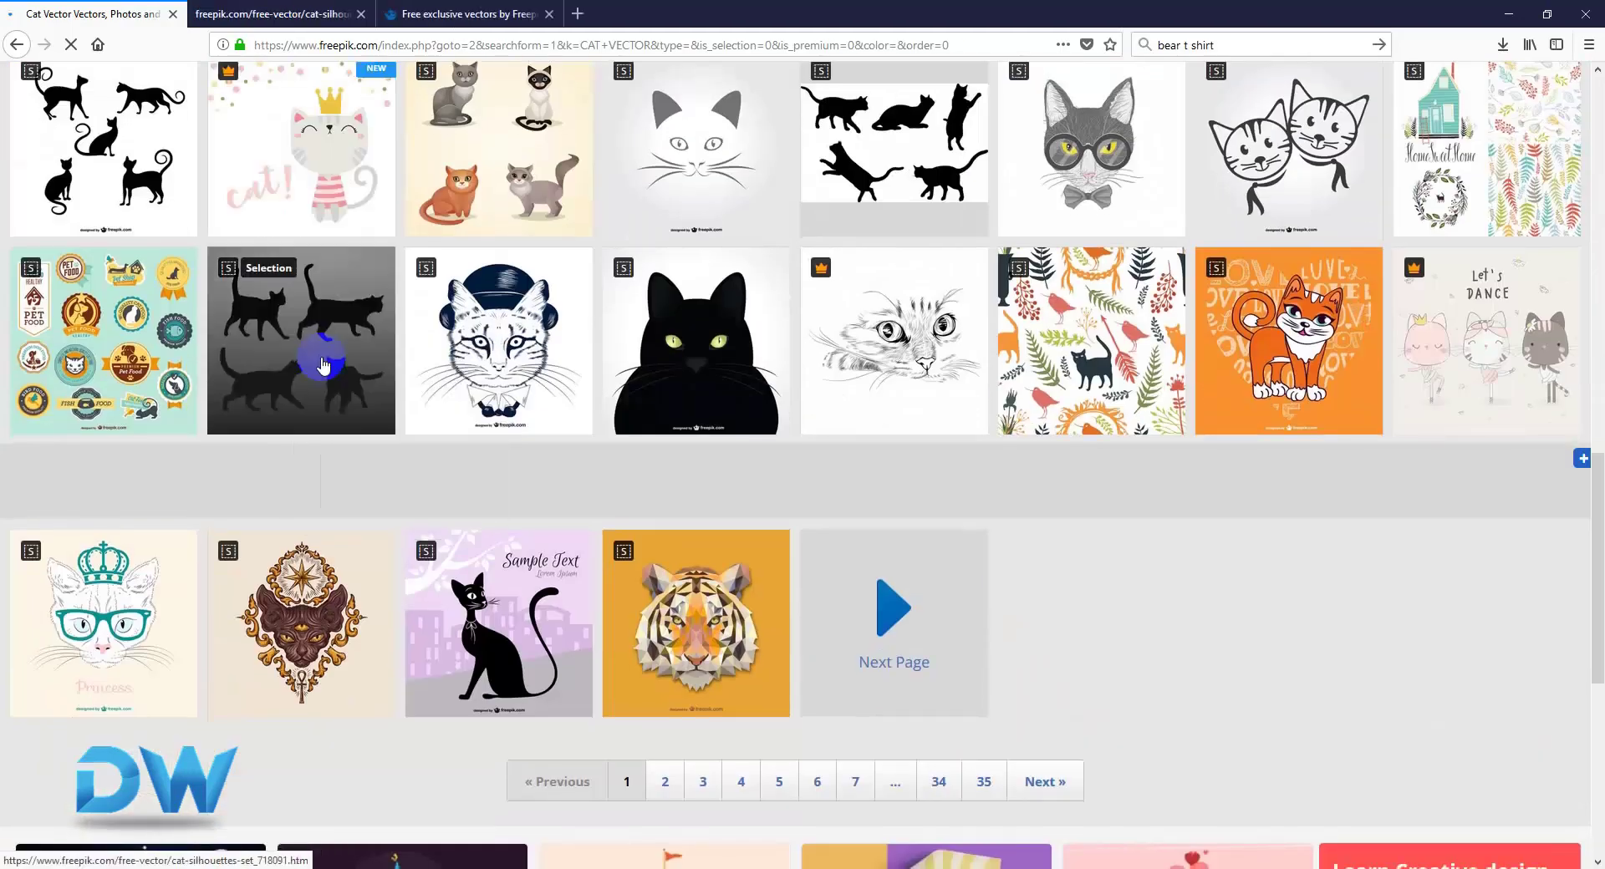
click(251, 14)
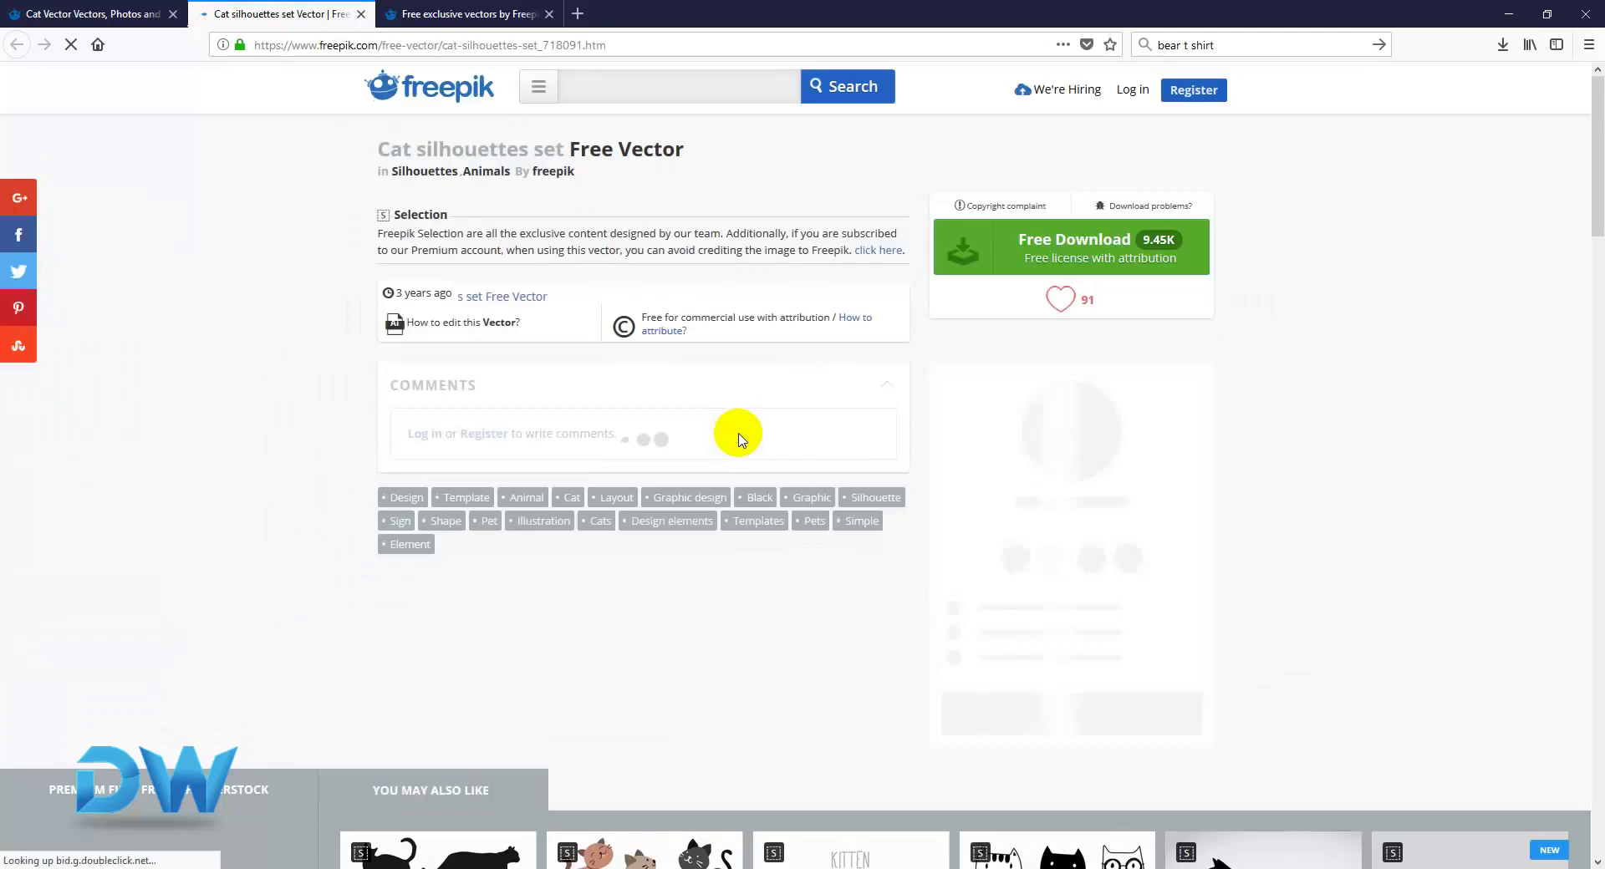
click(1065, 270)
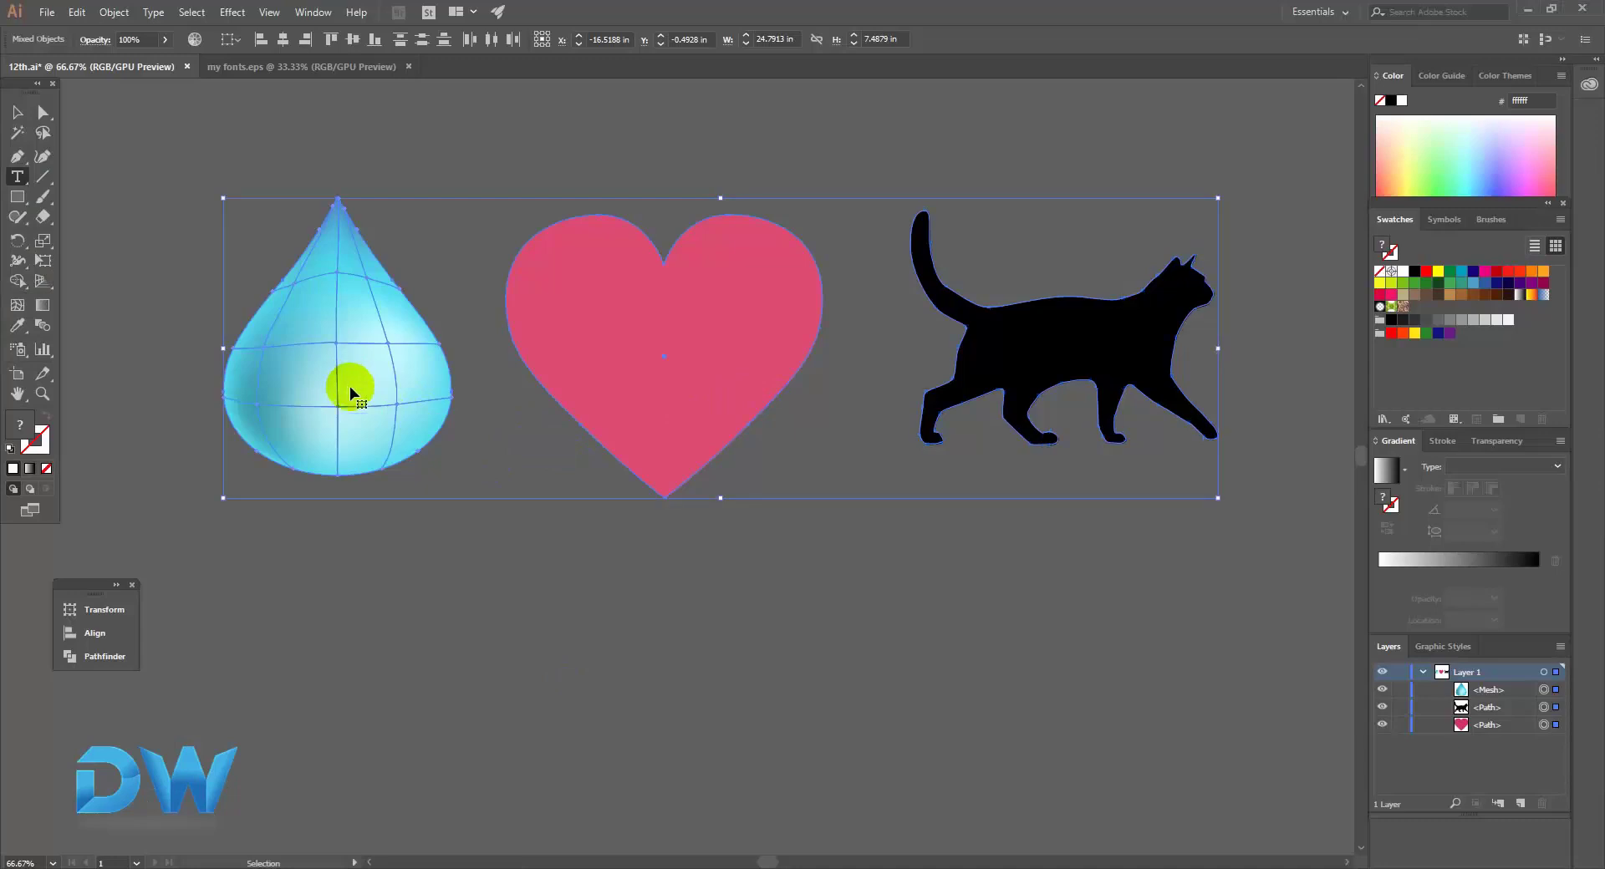
Pan to the drop and heart and place a Type-tool text object below the drop.
ctrl+click(387, 456)
drag(358, 373, 484, 309)
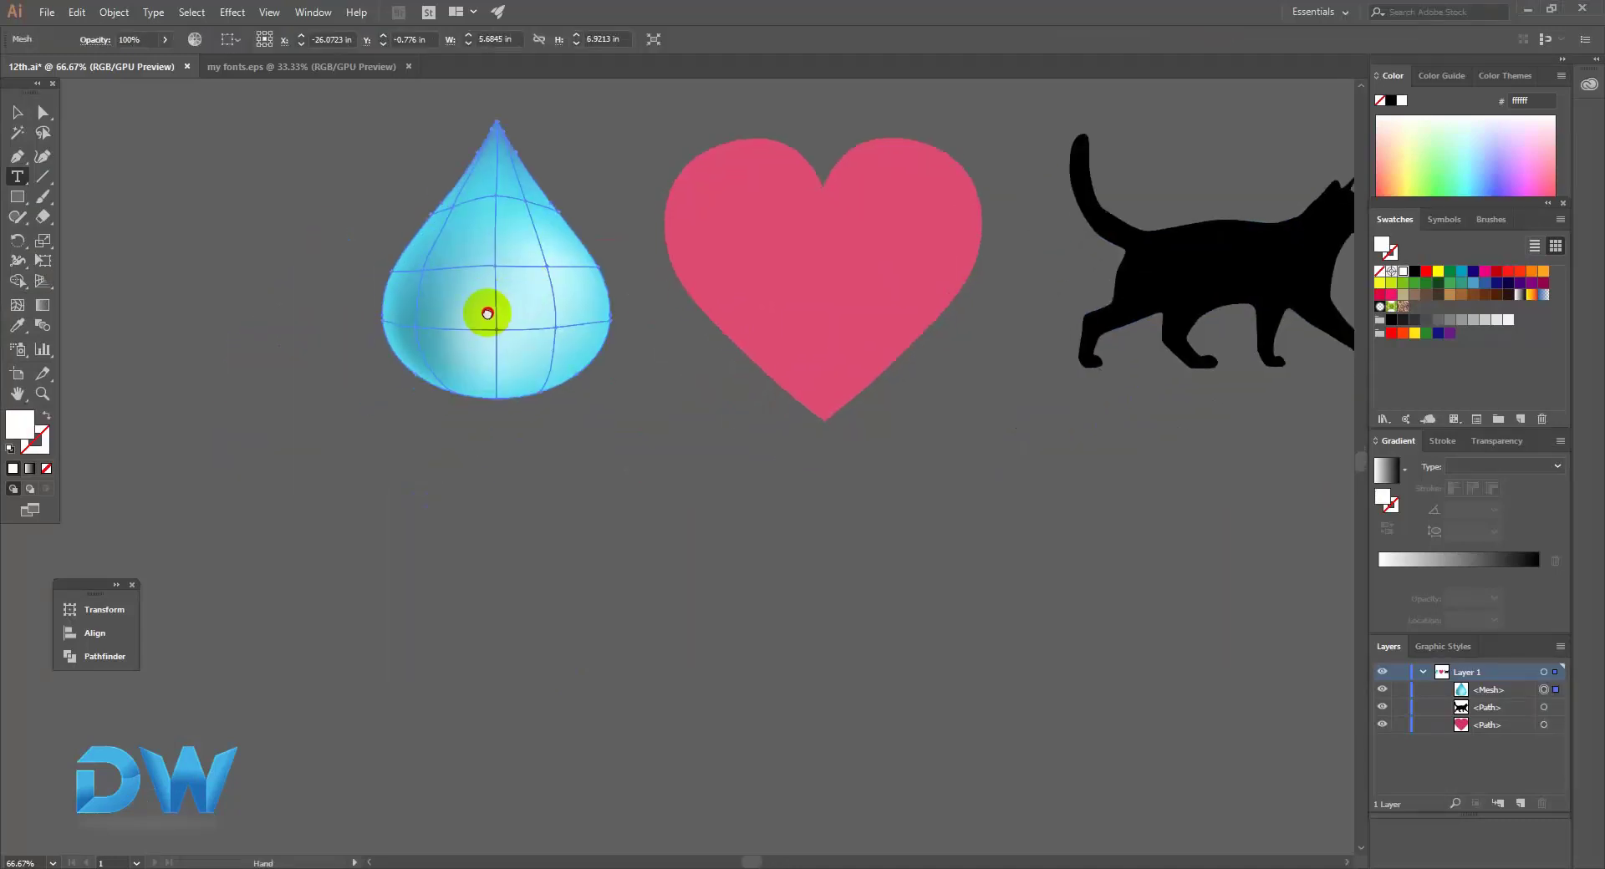
click(18, 178)
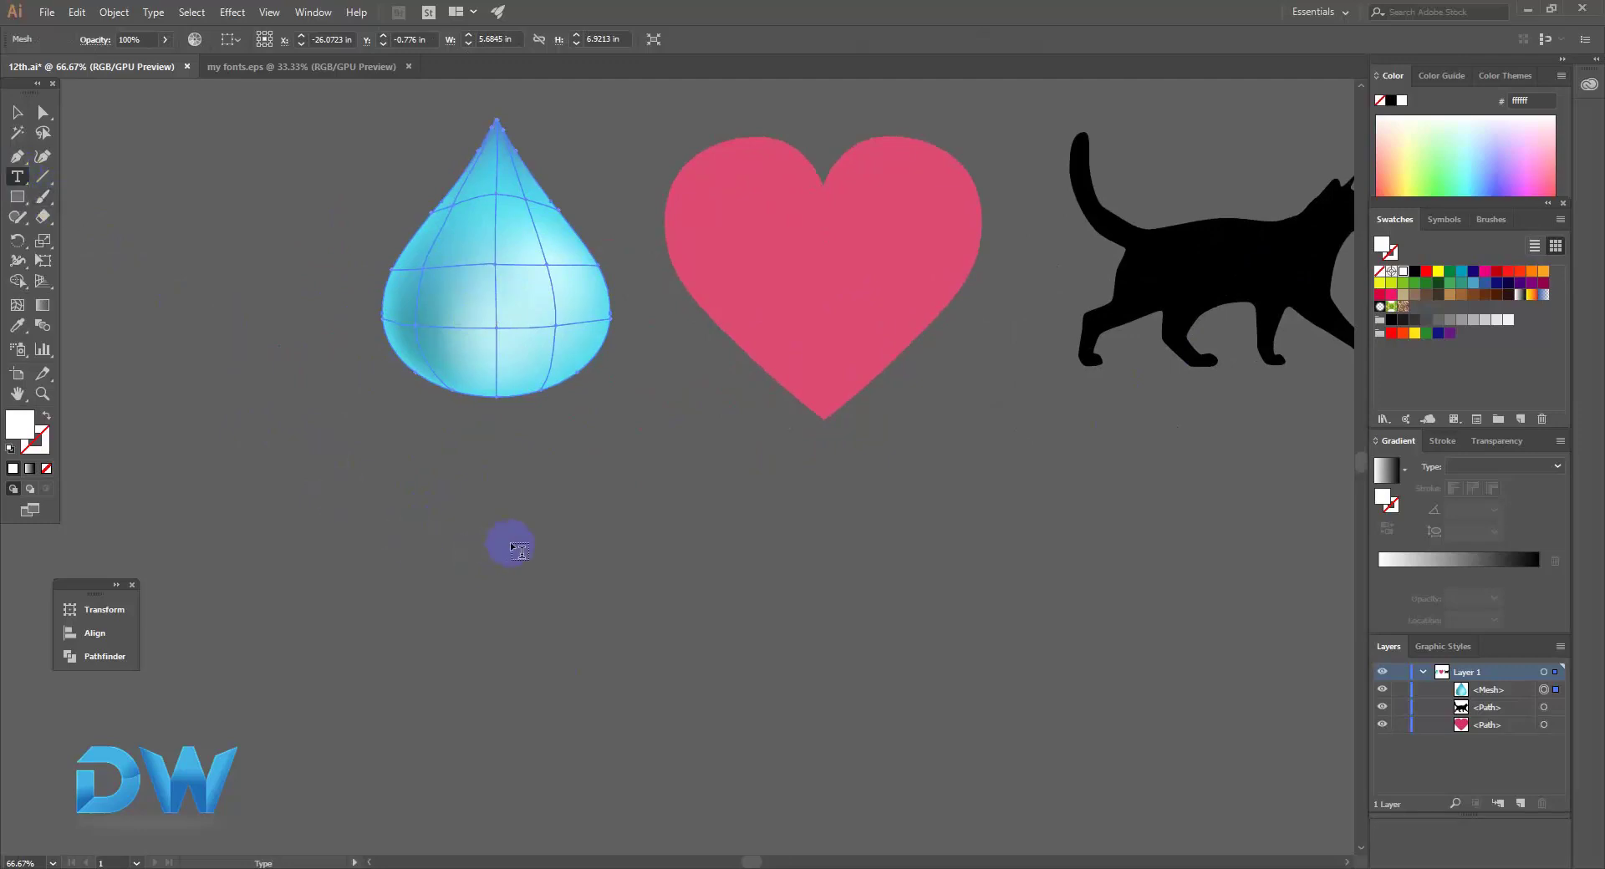
click(513, 548)
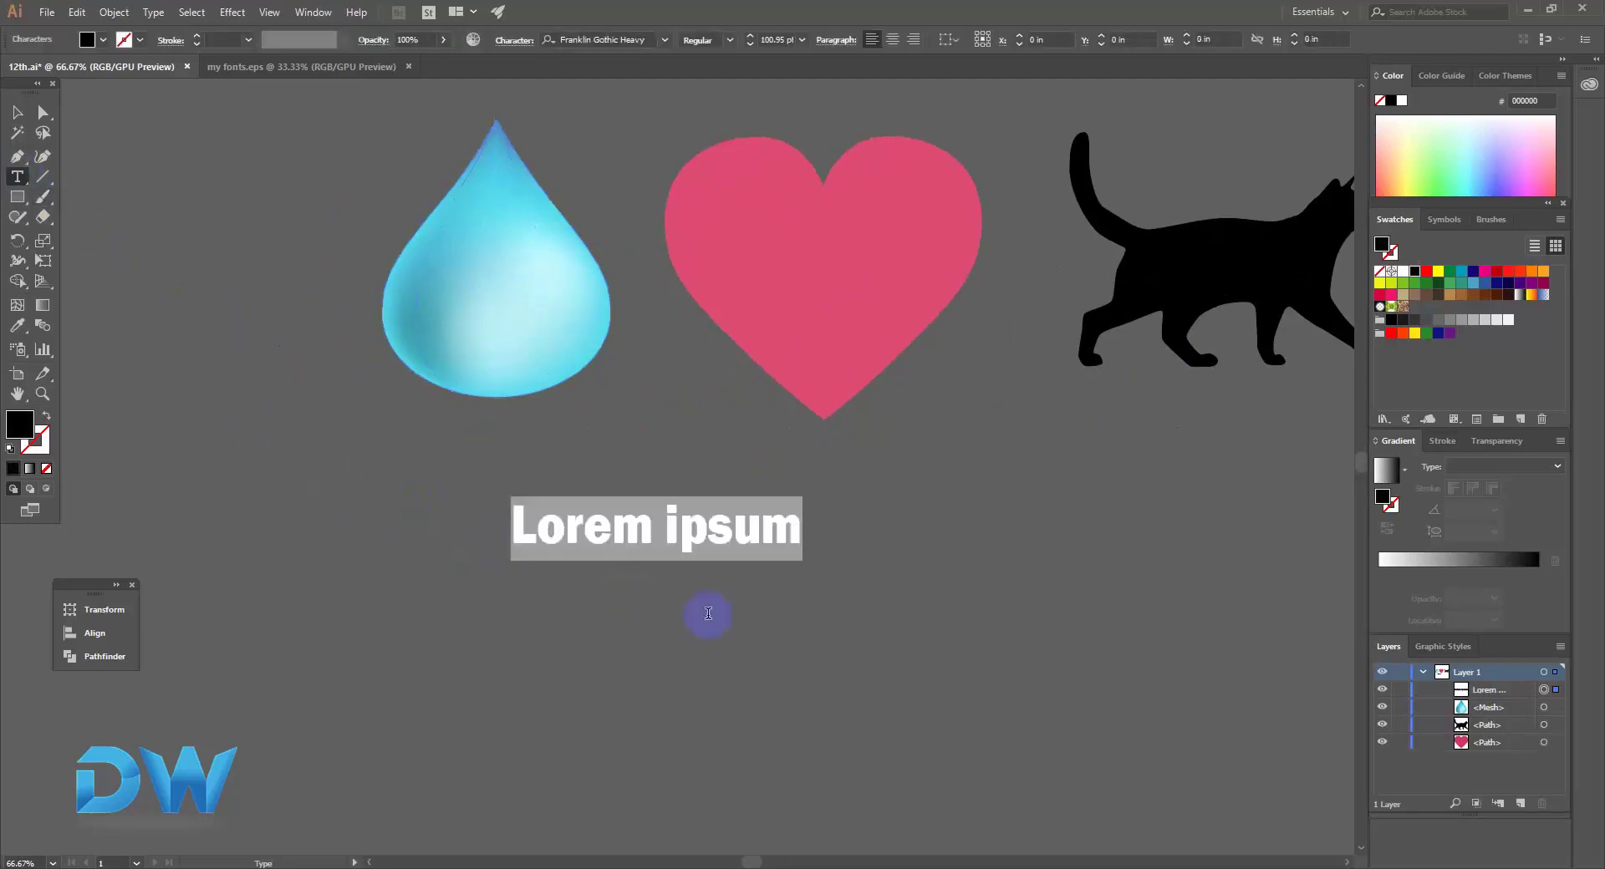
Type 'water' below the drop, change it to UPPERCASE and fill it red.
text(water)
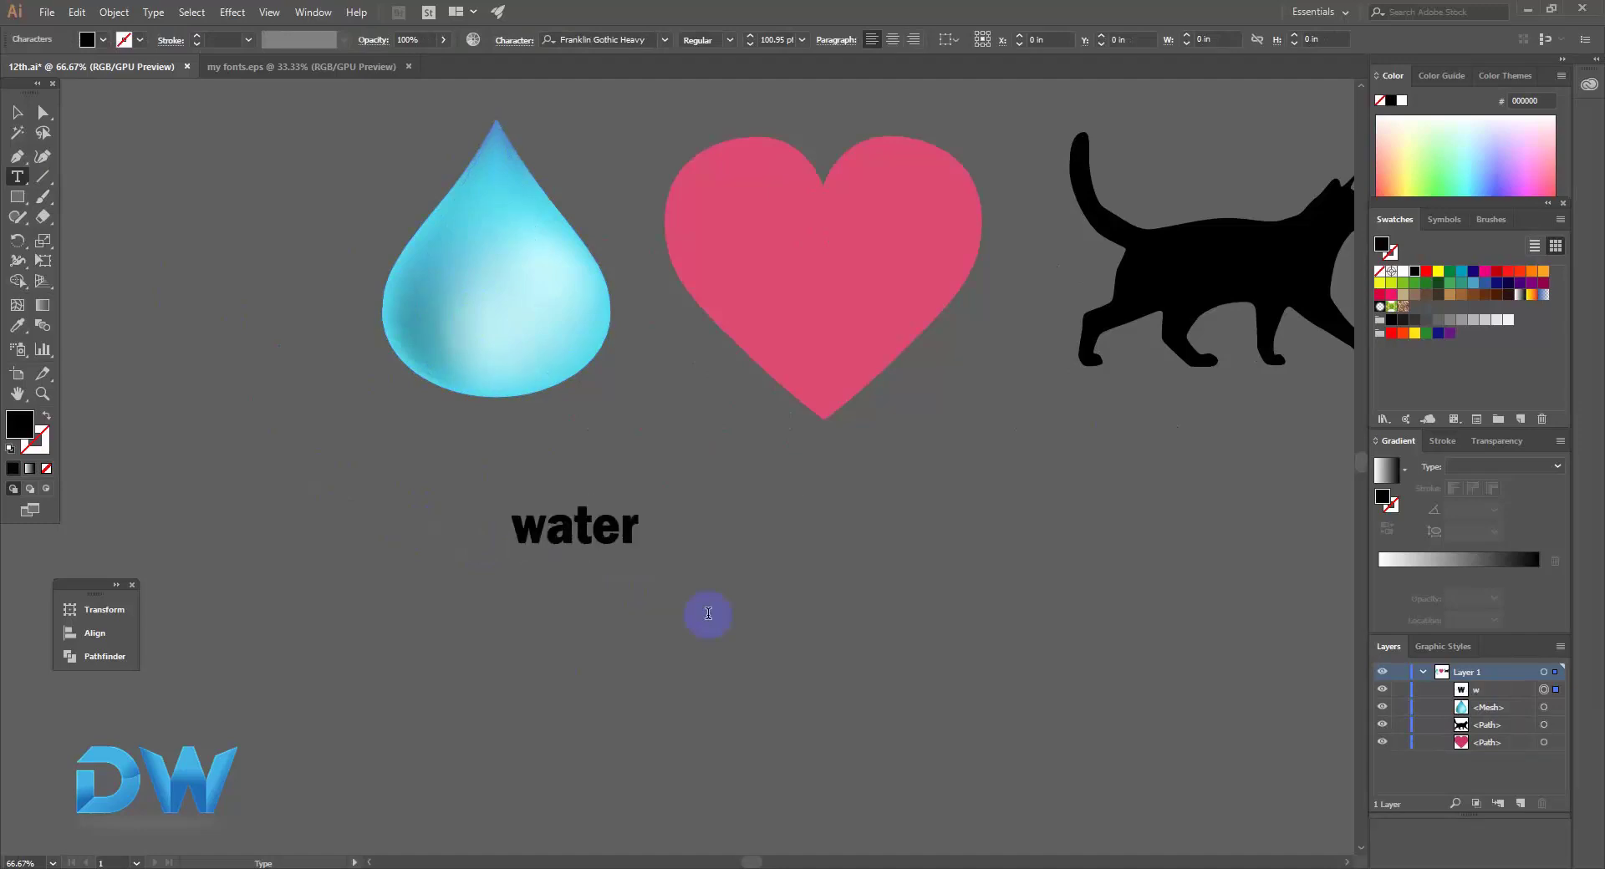
click(16, 112)
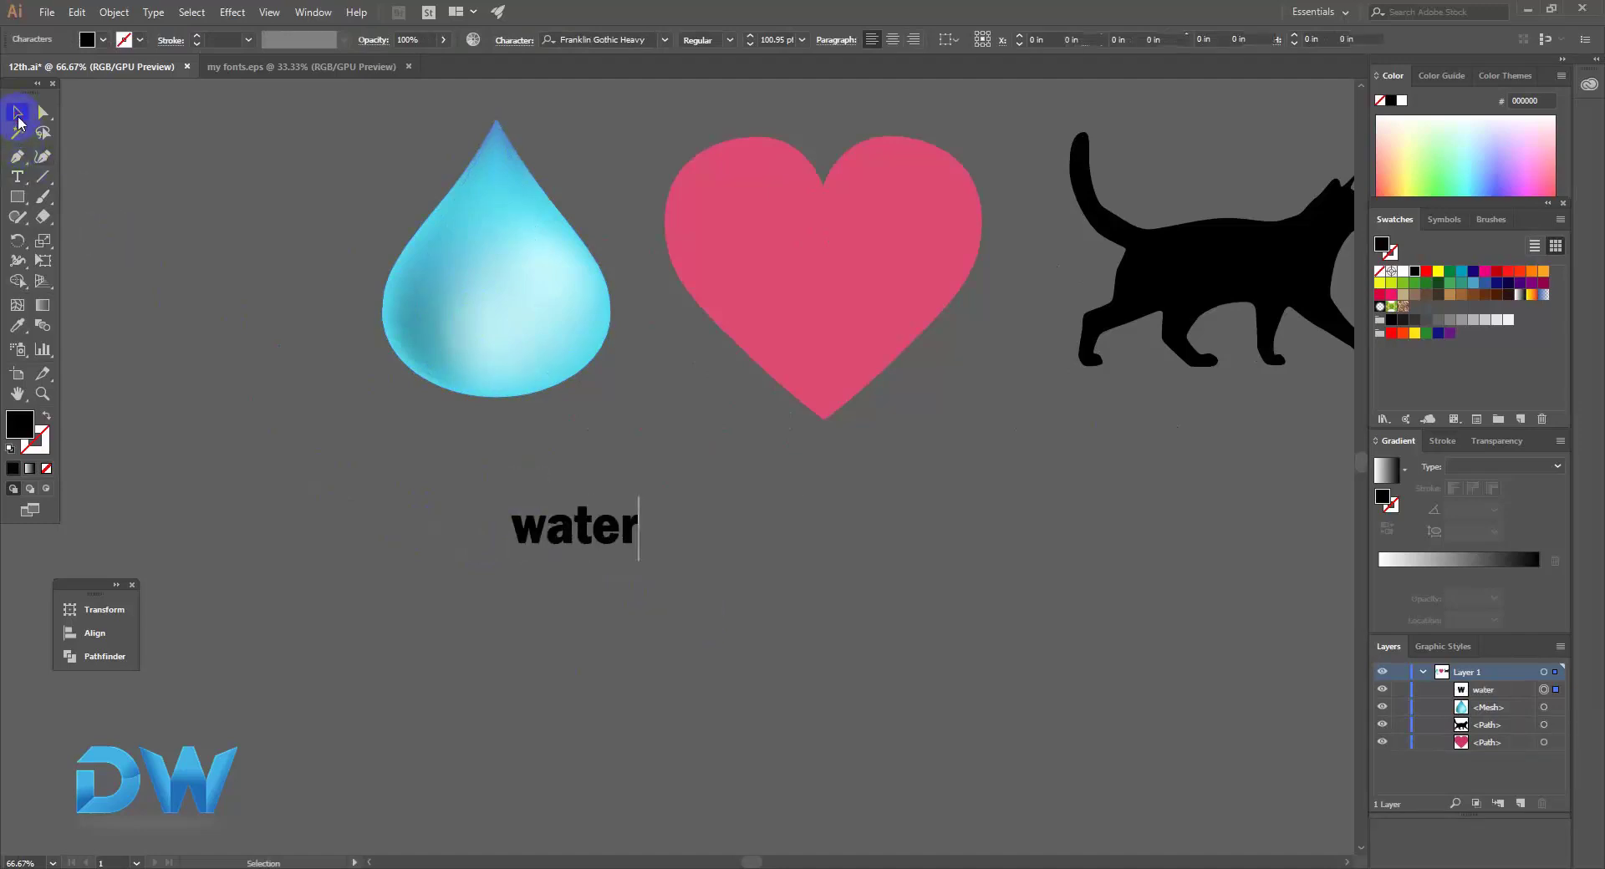
drag(569, 548, 517, 544)
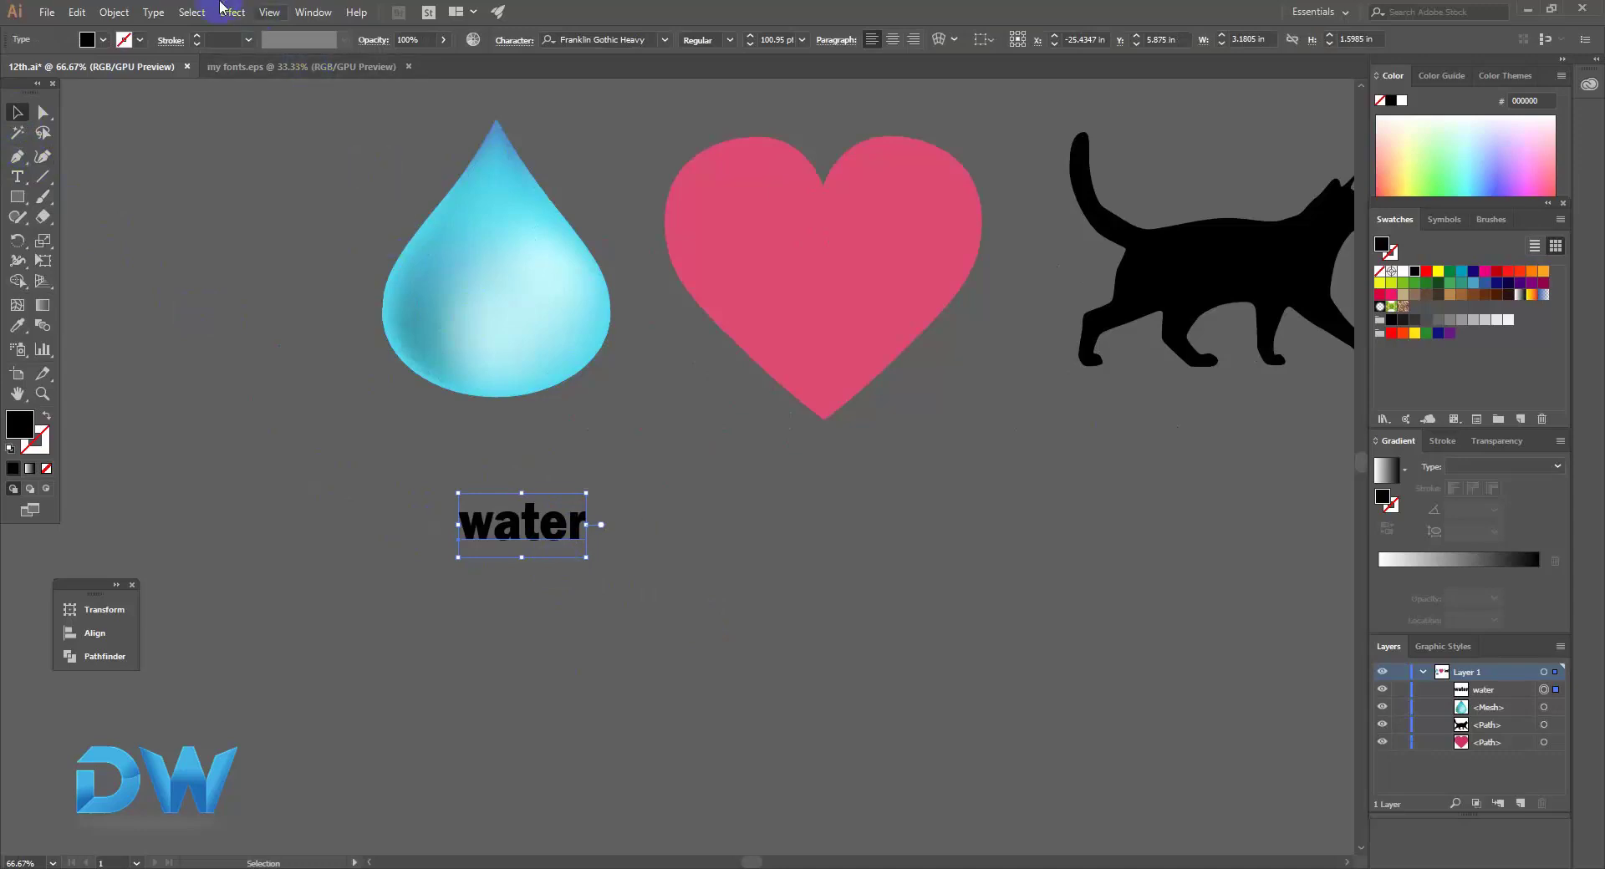
click(154, 14)
mouse_move(194, 269)
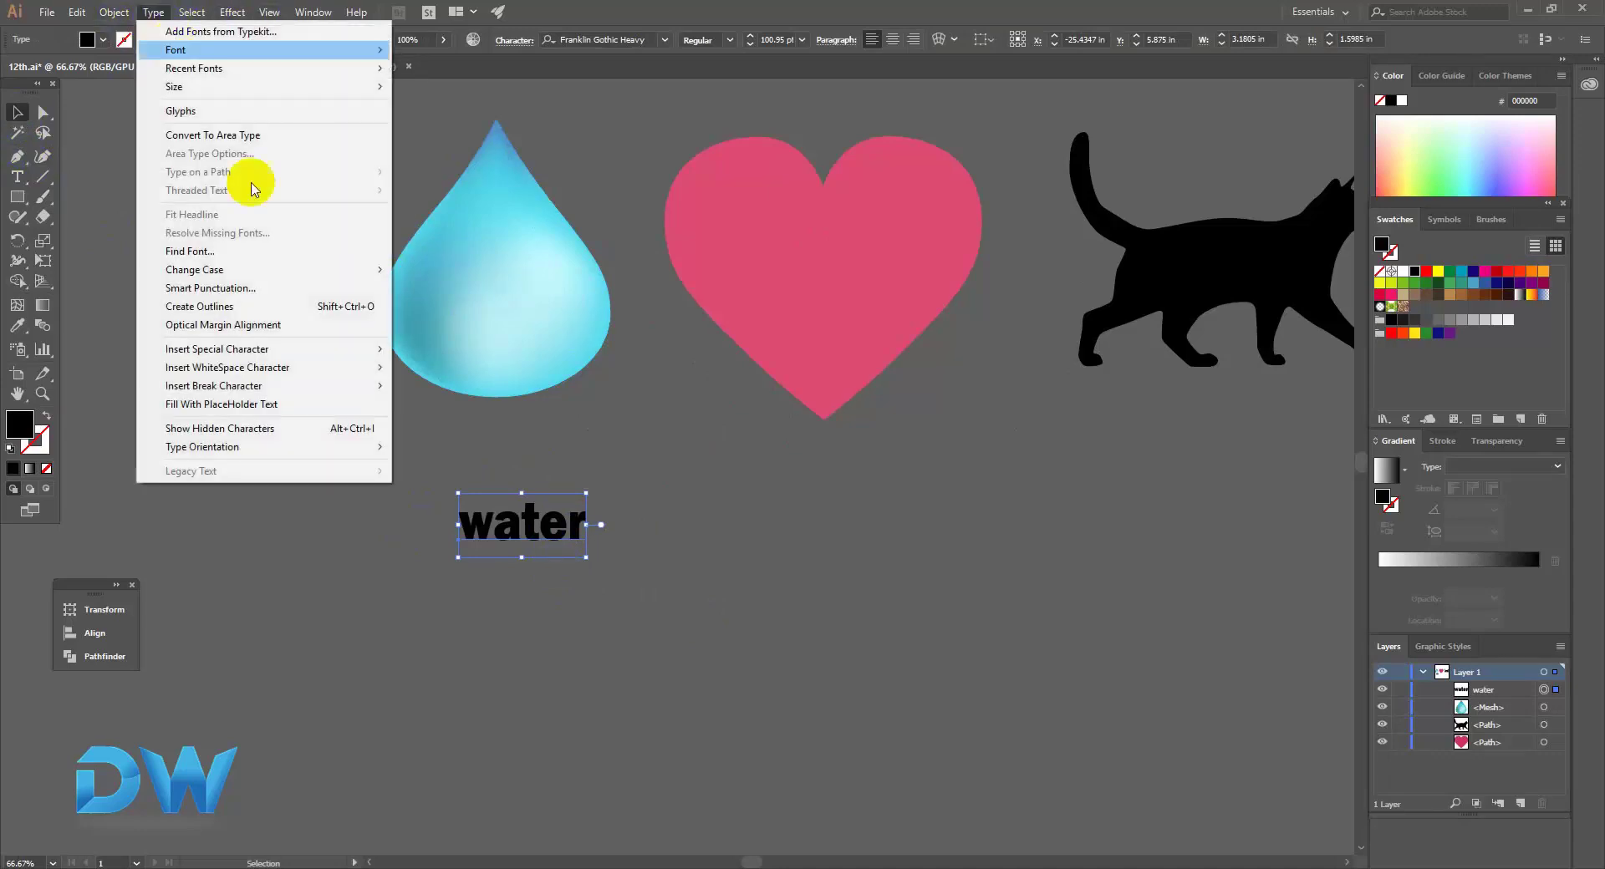
click(416, 270)
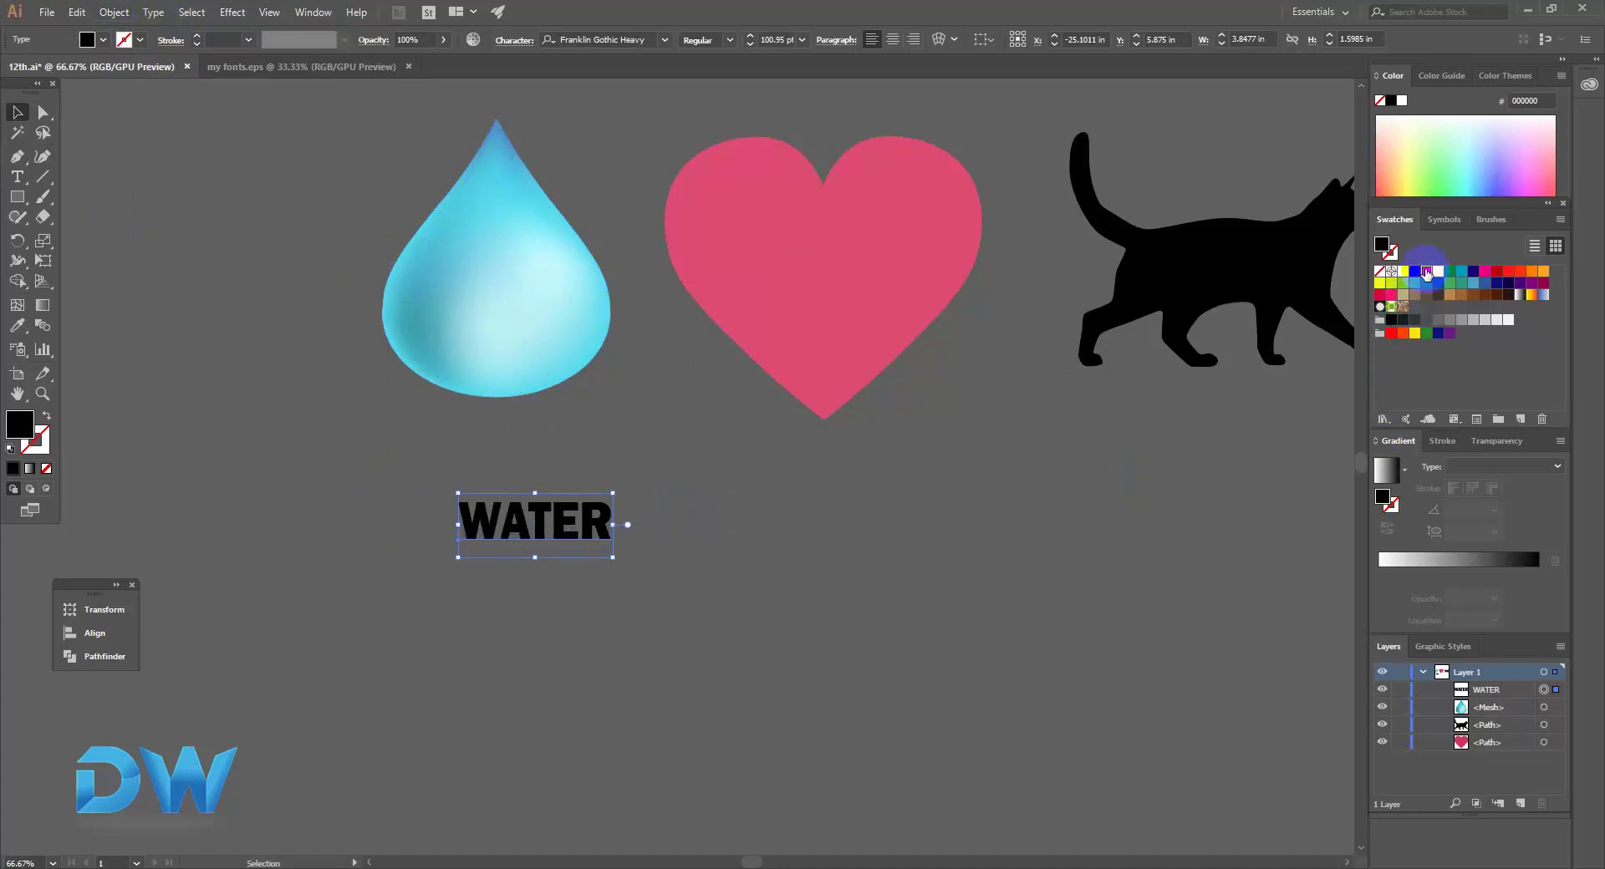
click(1426, 271)
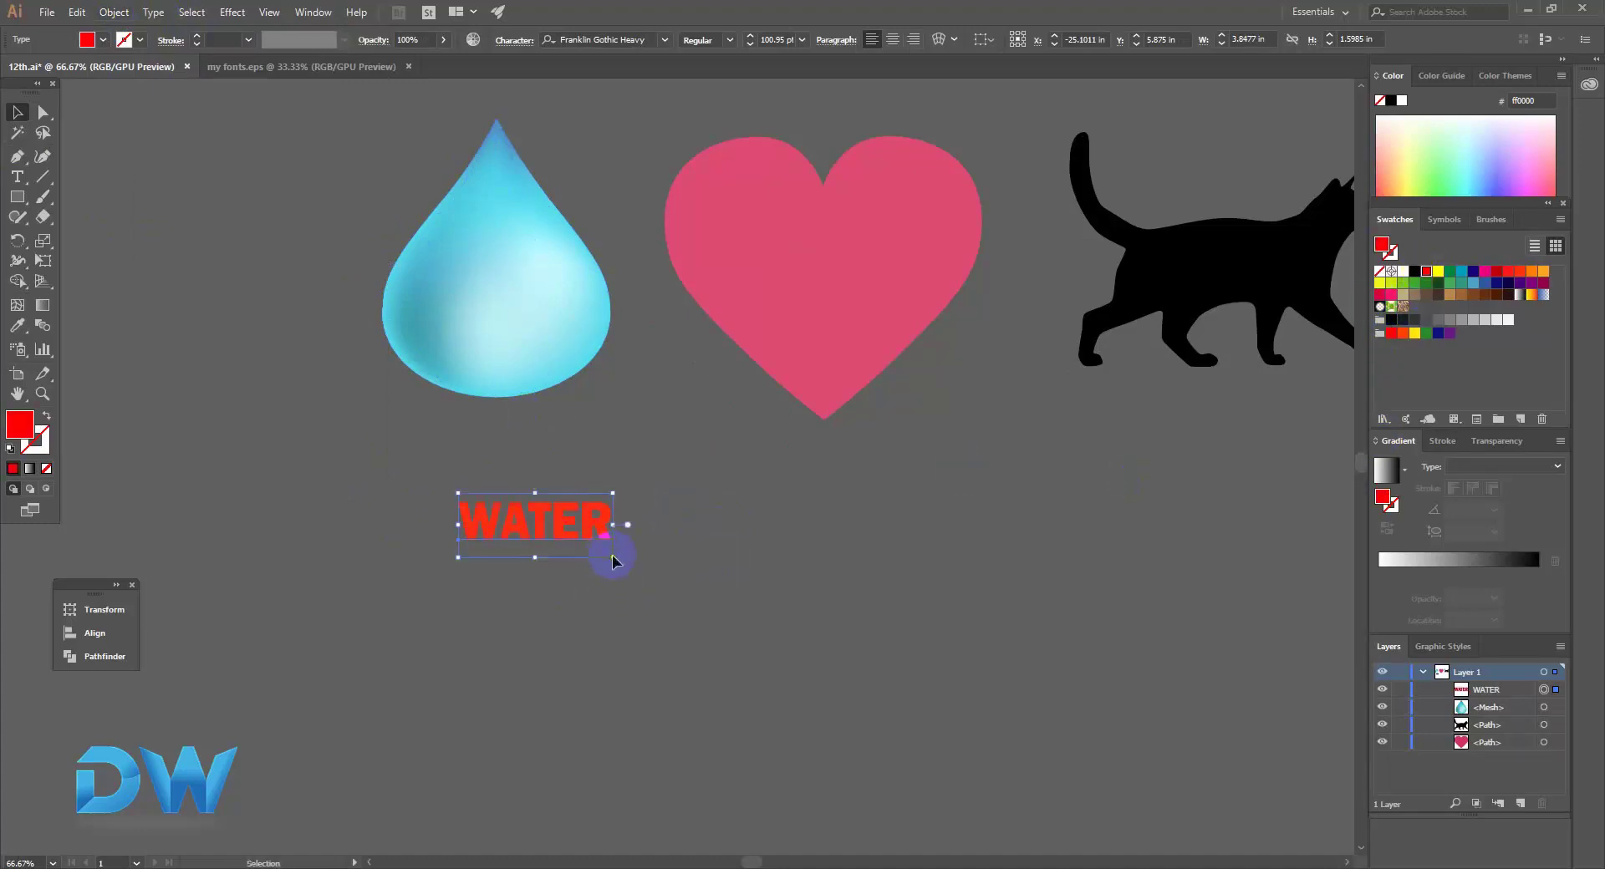
Scale the WATER text up with its corner handle and nudge it into place.
drag(615, 561, 723, 609)
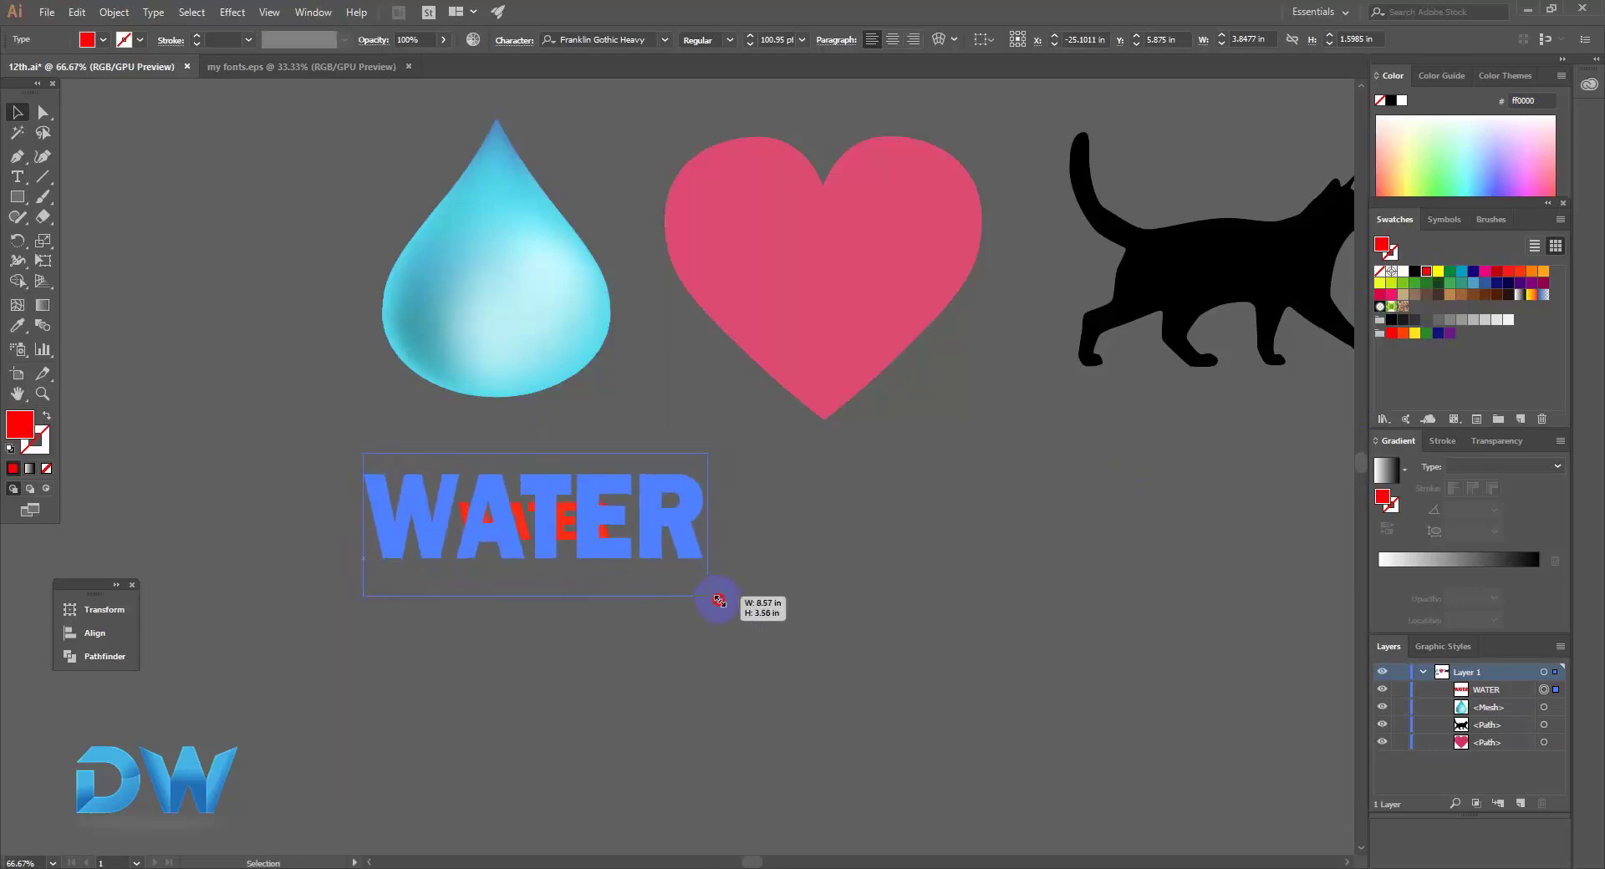
drag(723, 609, 734, 608)
mouse_move(557, 531)
mouse_down()
mouse_move(670, 587)
mouse_move(657, 580)
mouse_up()
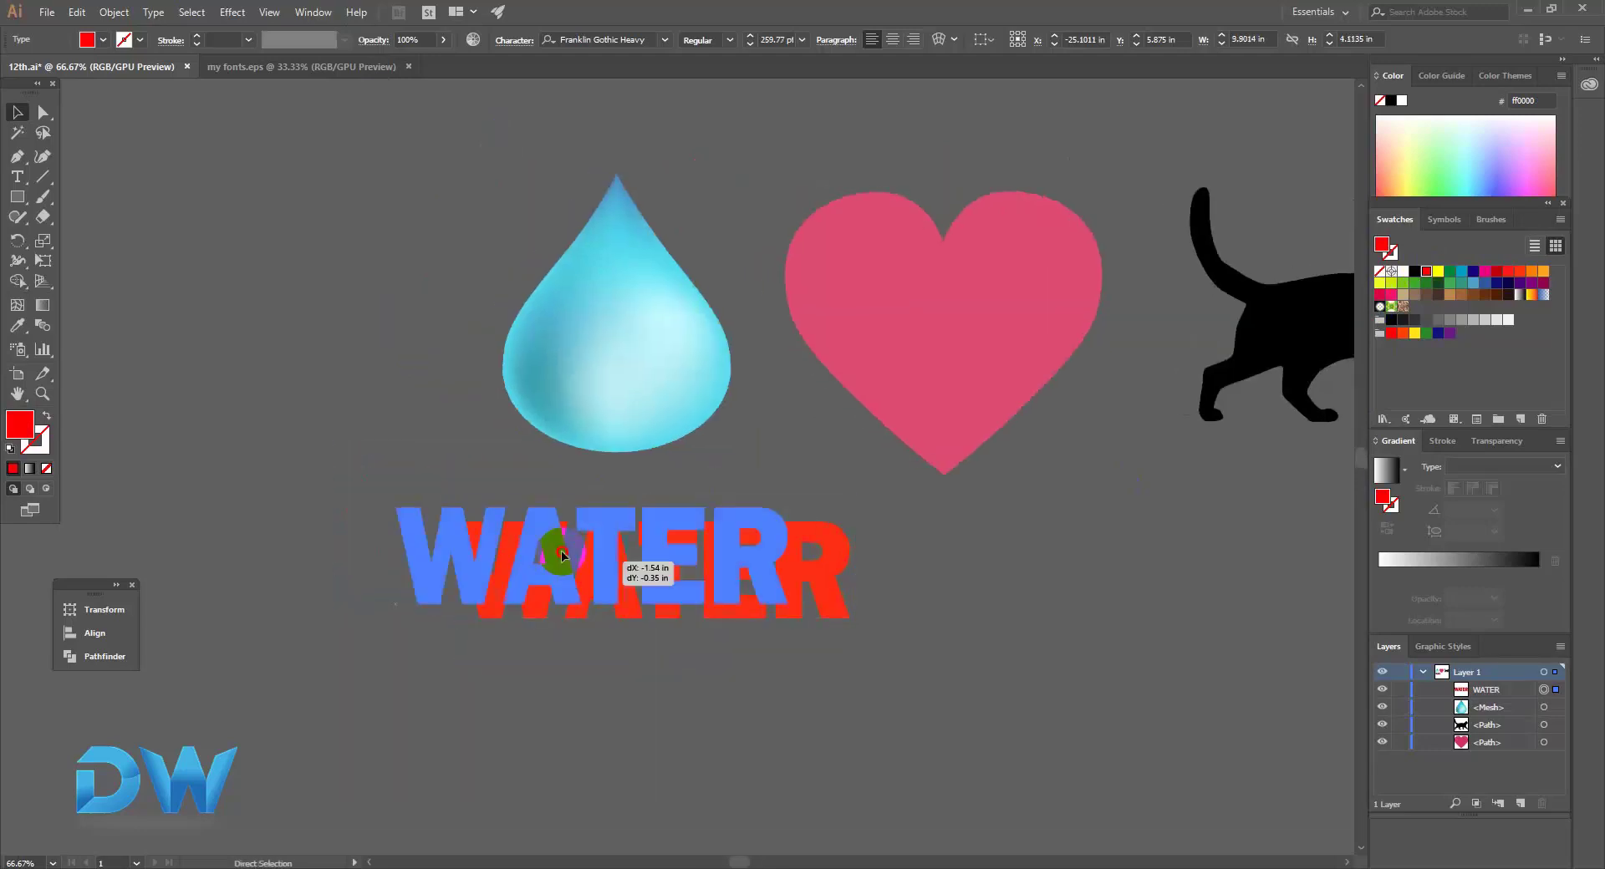
Undo the accidental drop mesh drag, then move the drop and WATER text left.
drag(554, 370, 358, 366)
key(ctrl+z)
key(v)
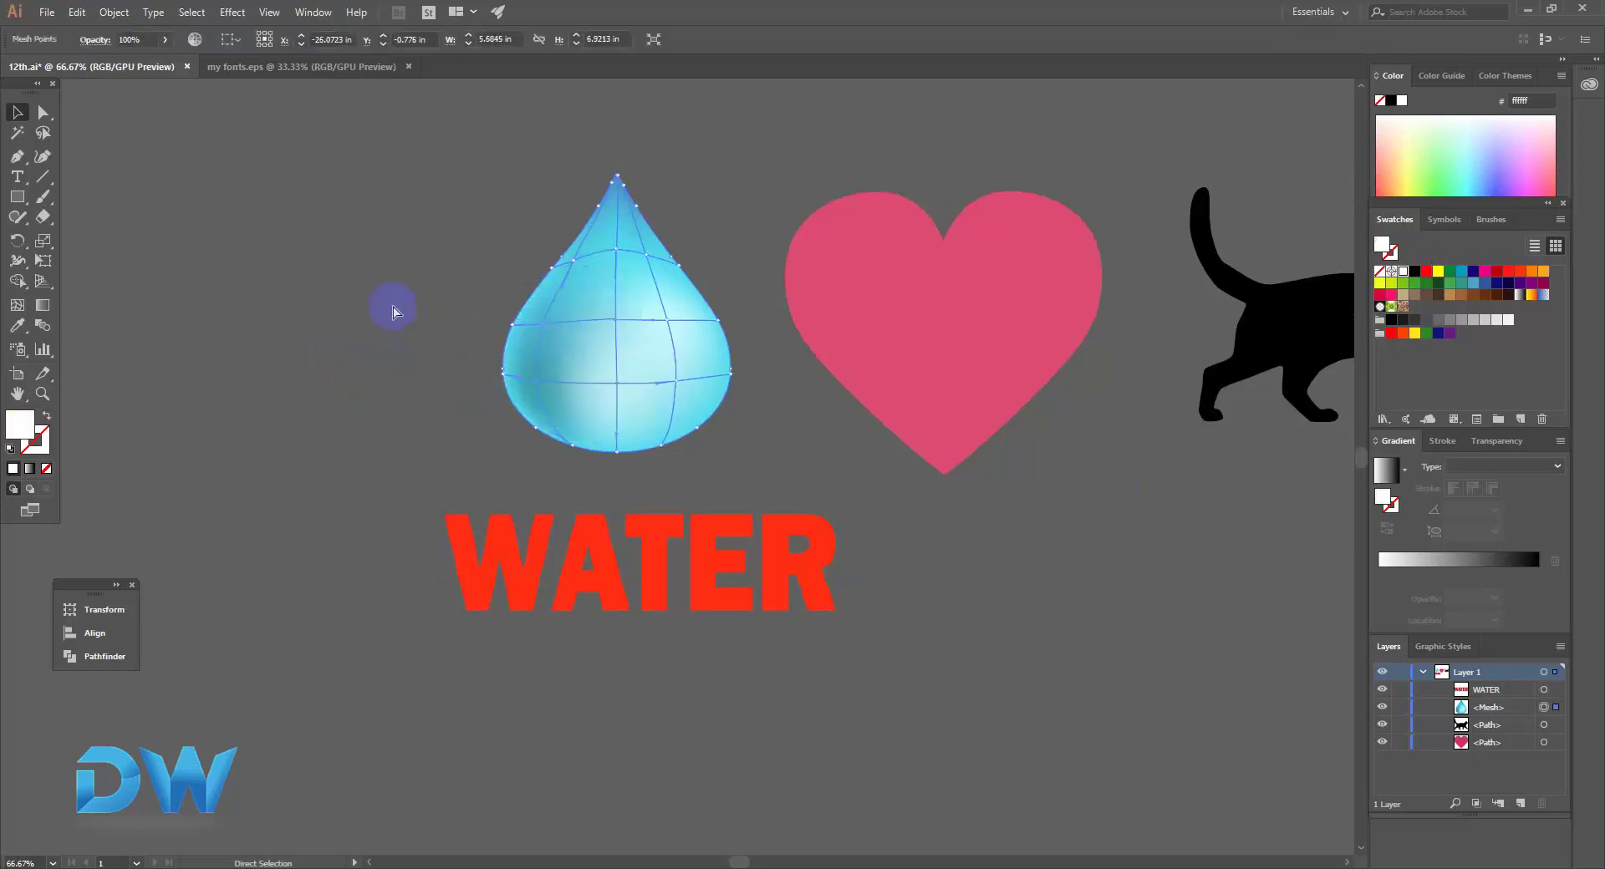
click(393, 307)
drag(585, 359, 288, 358)
mouse_move(660, 583)
mouse_down()
mouse_move(338, 558)
mouse_move(601, 567)
mouse_up()
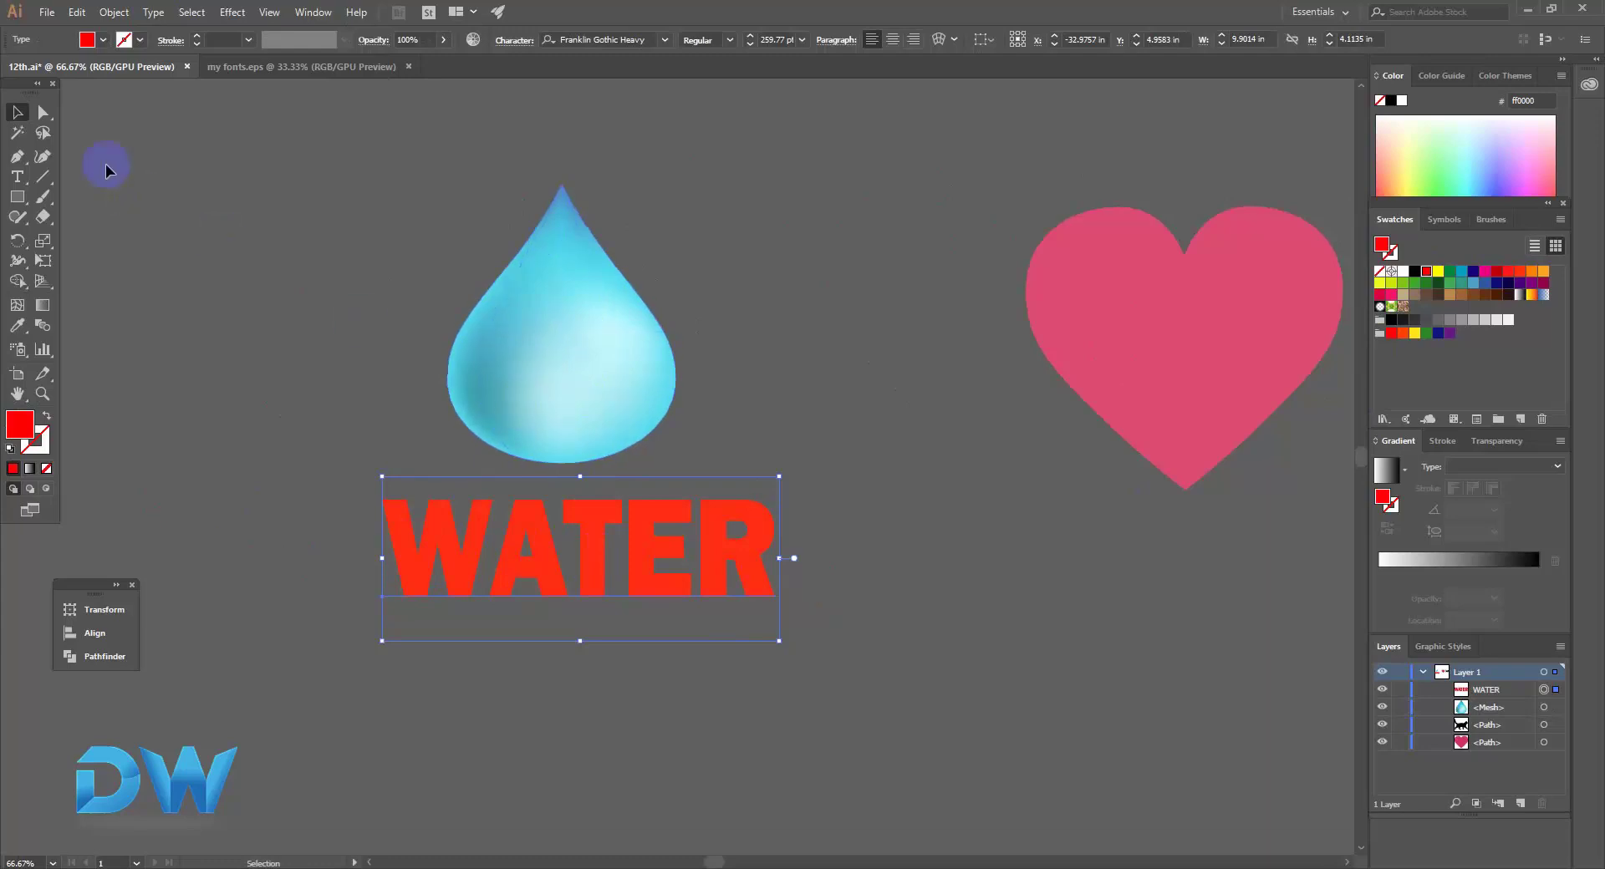
Try reshaping the drop's mesh with Direct Selection, then undo the stretch.
click(44, 112)
click(599, 361)
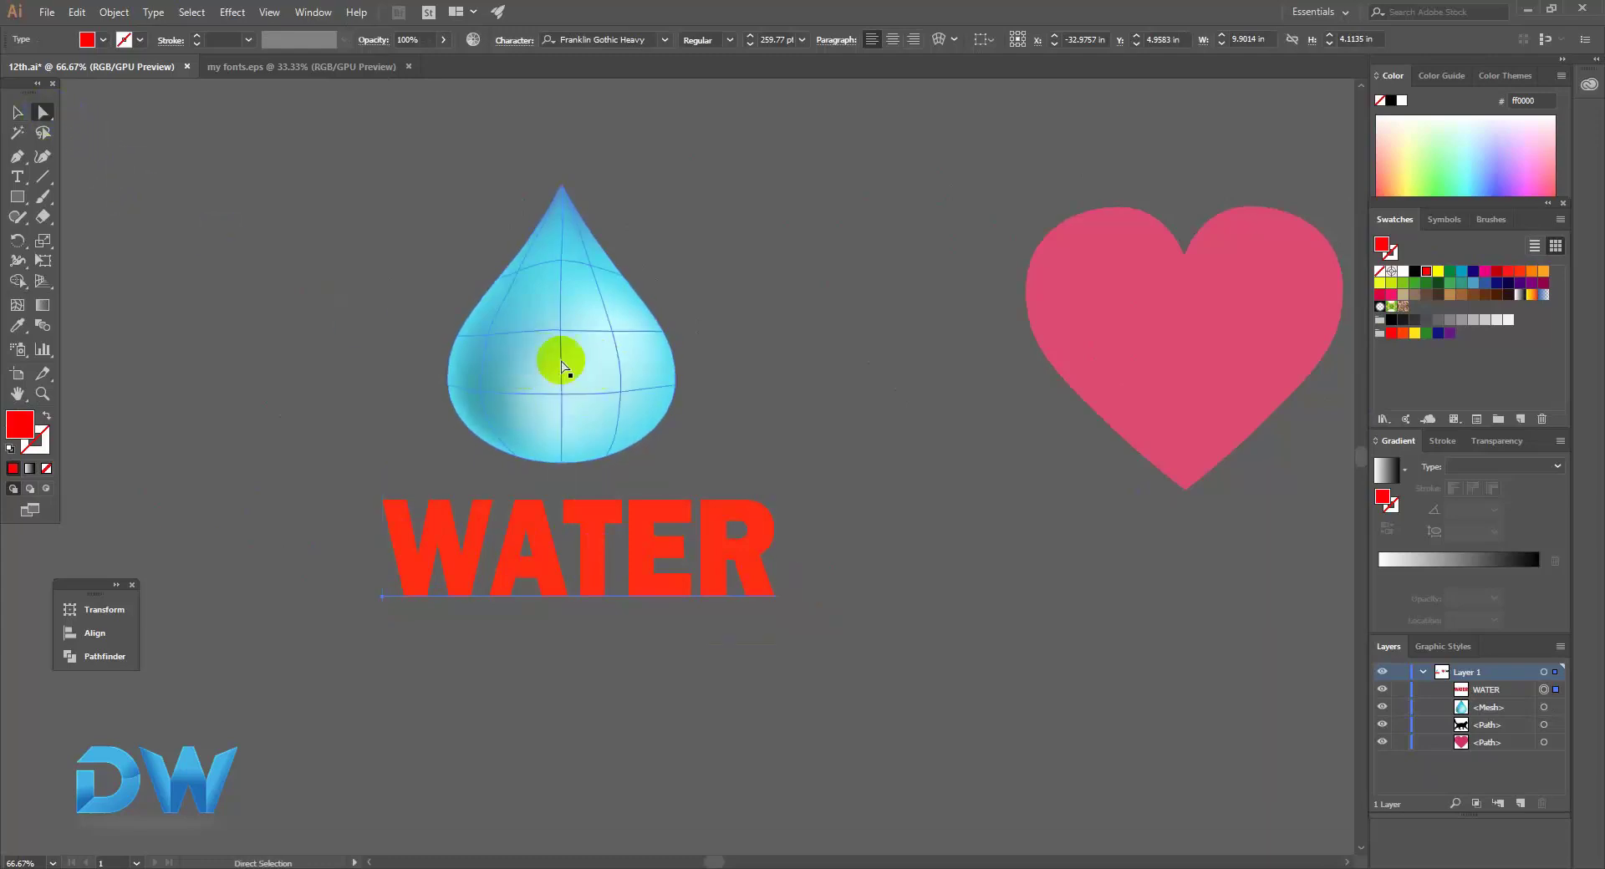
mouse_move(530, 344)
mouse_down()
mouse_move(545, 383)
mouse_move(257, 328)
mouse_up()
click(154, 168)
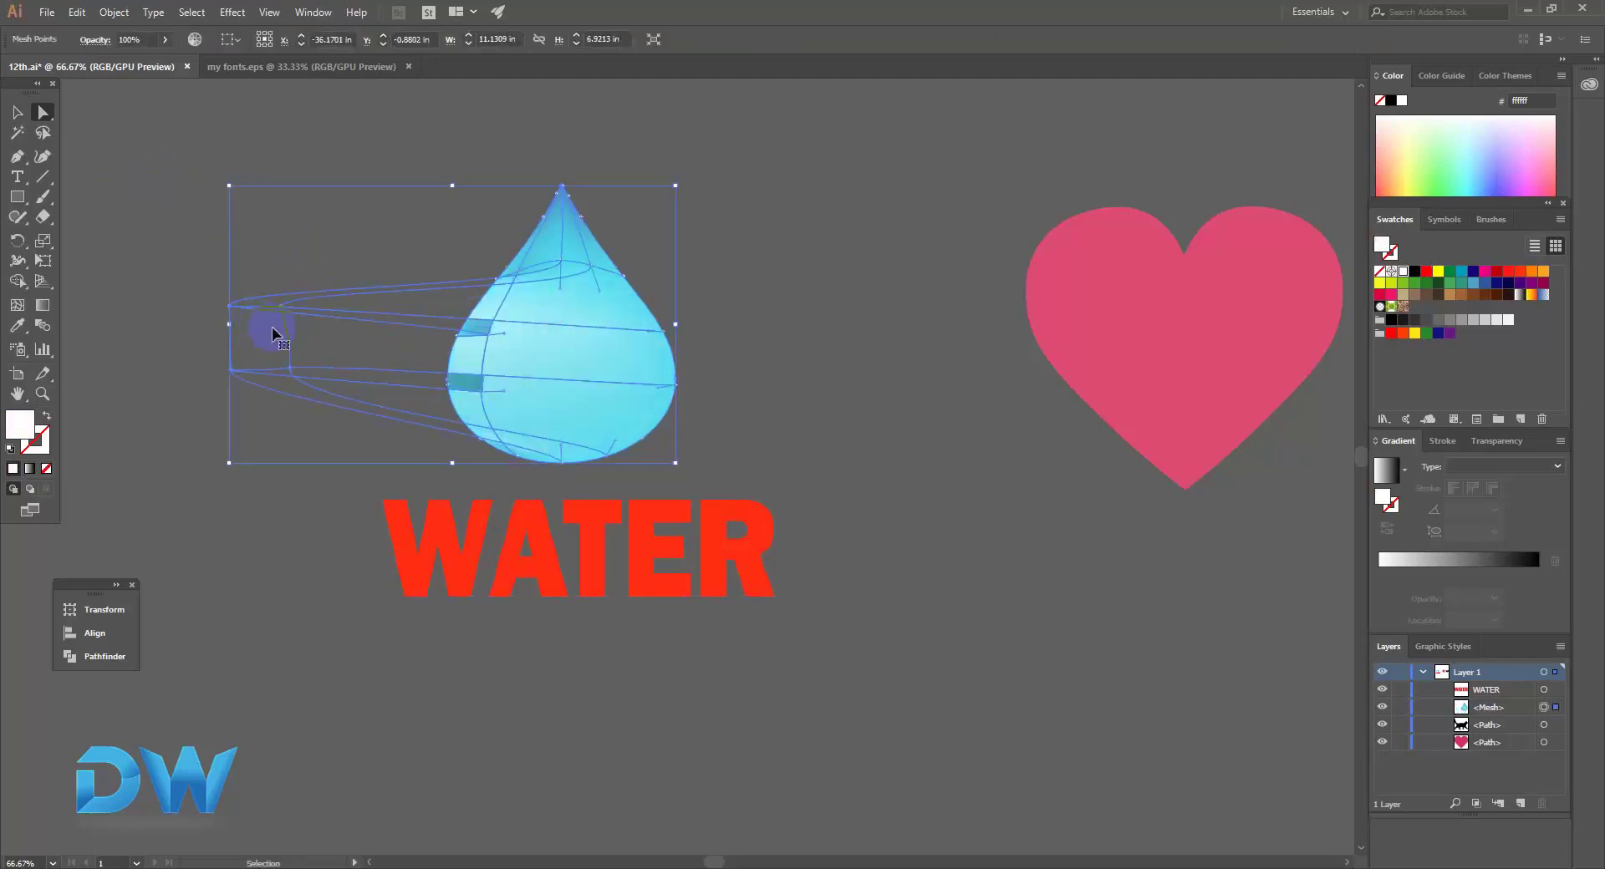
key(ctrl+z)
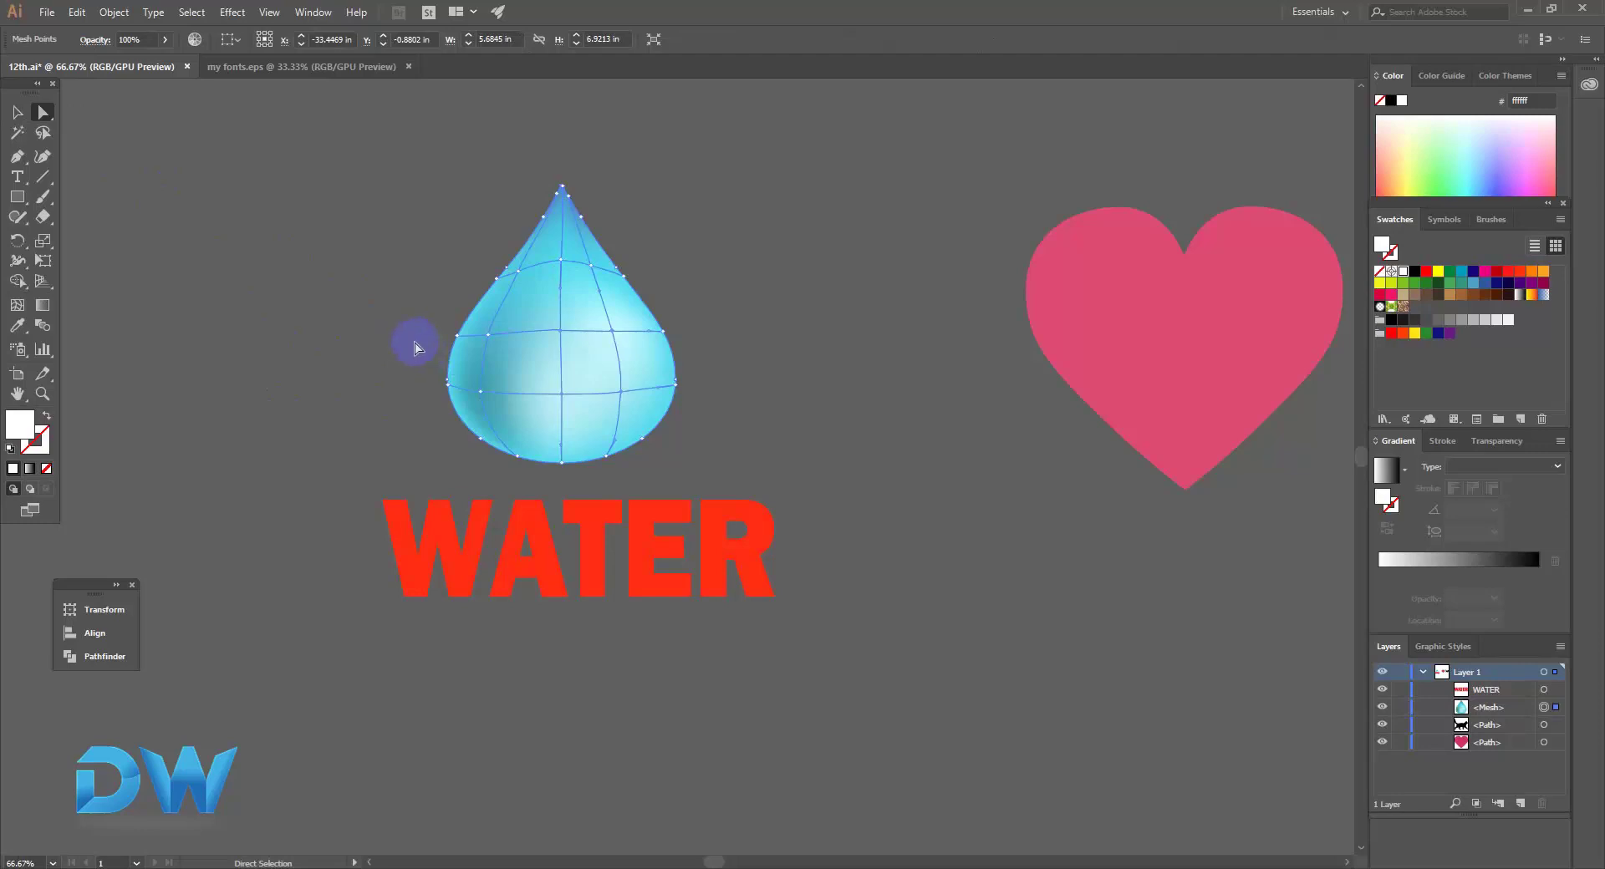
Select the drop and WATER text together to check alignment, then deselect.
click(17, 112)
click(478, 417)
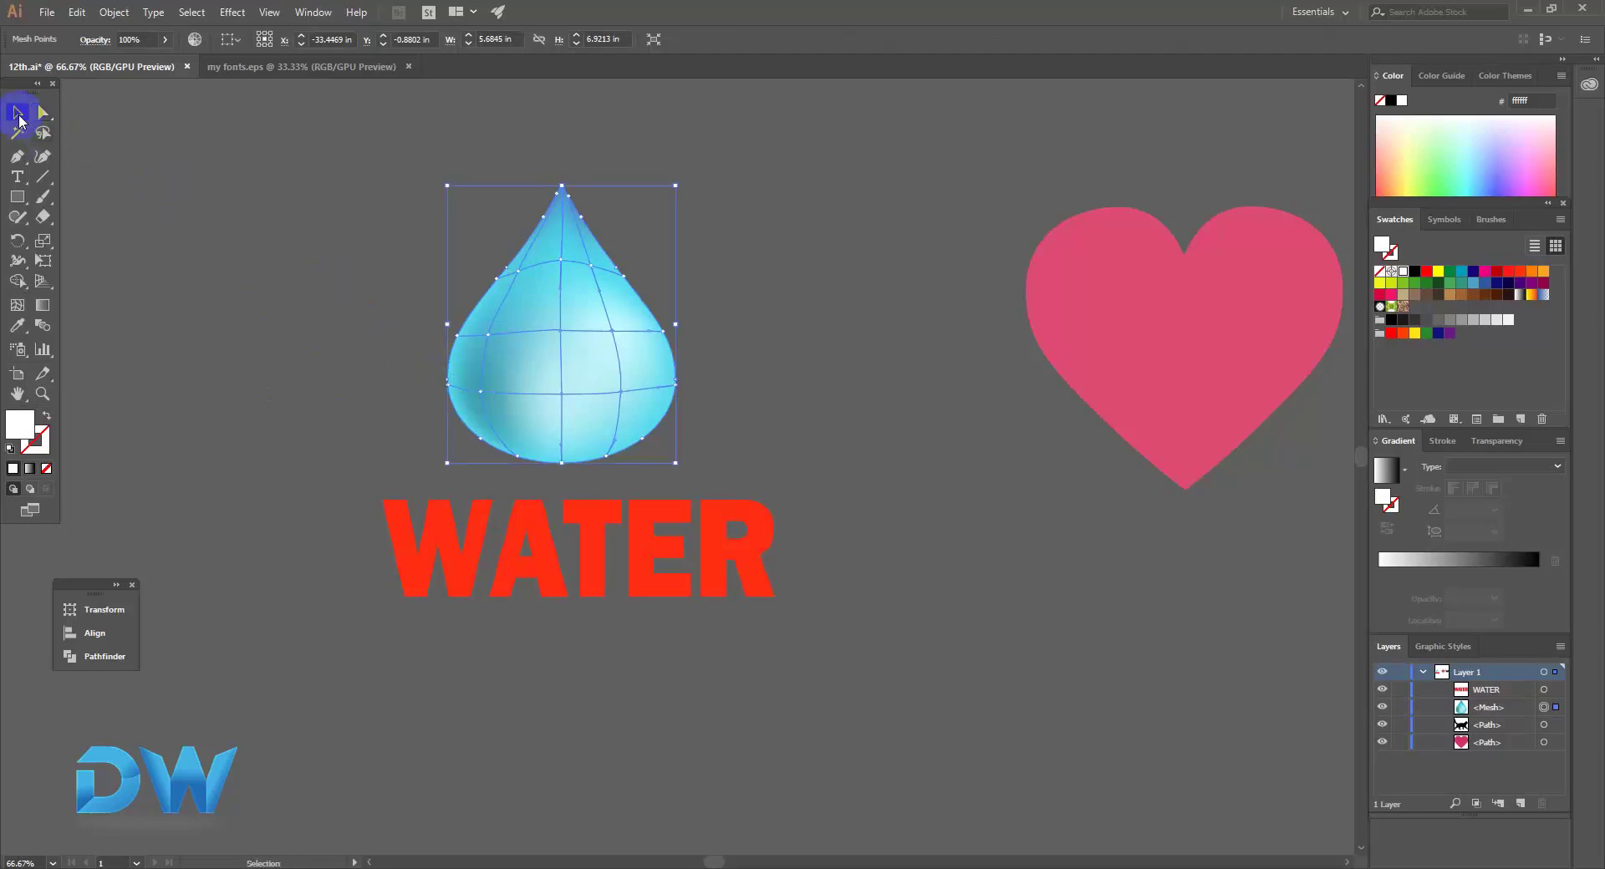
click(415, 351)
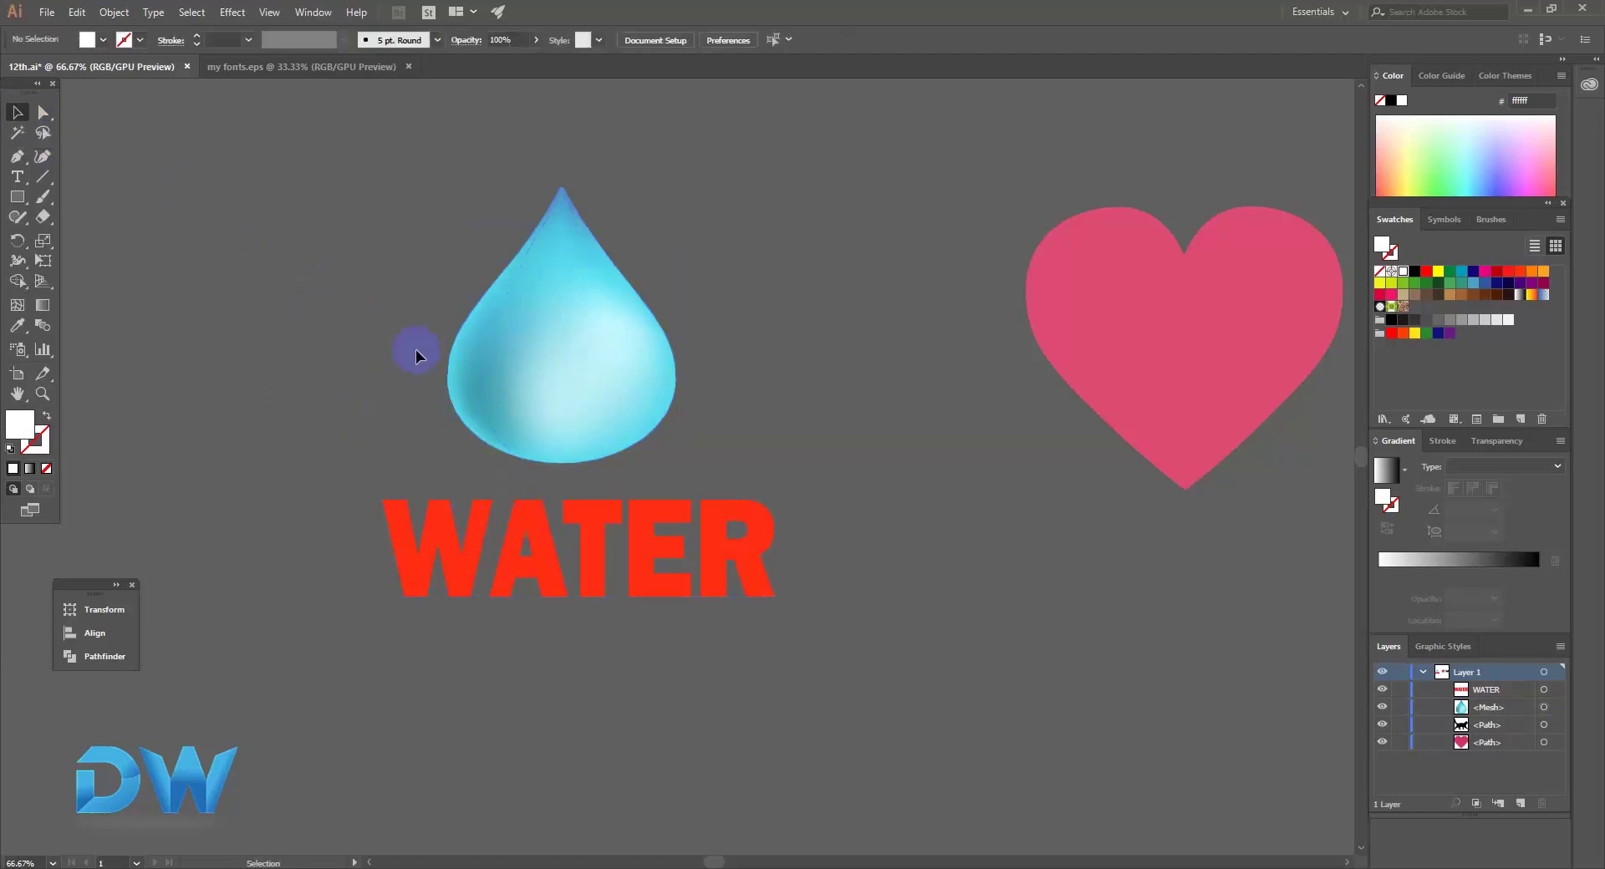
click(494, 351)
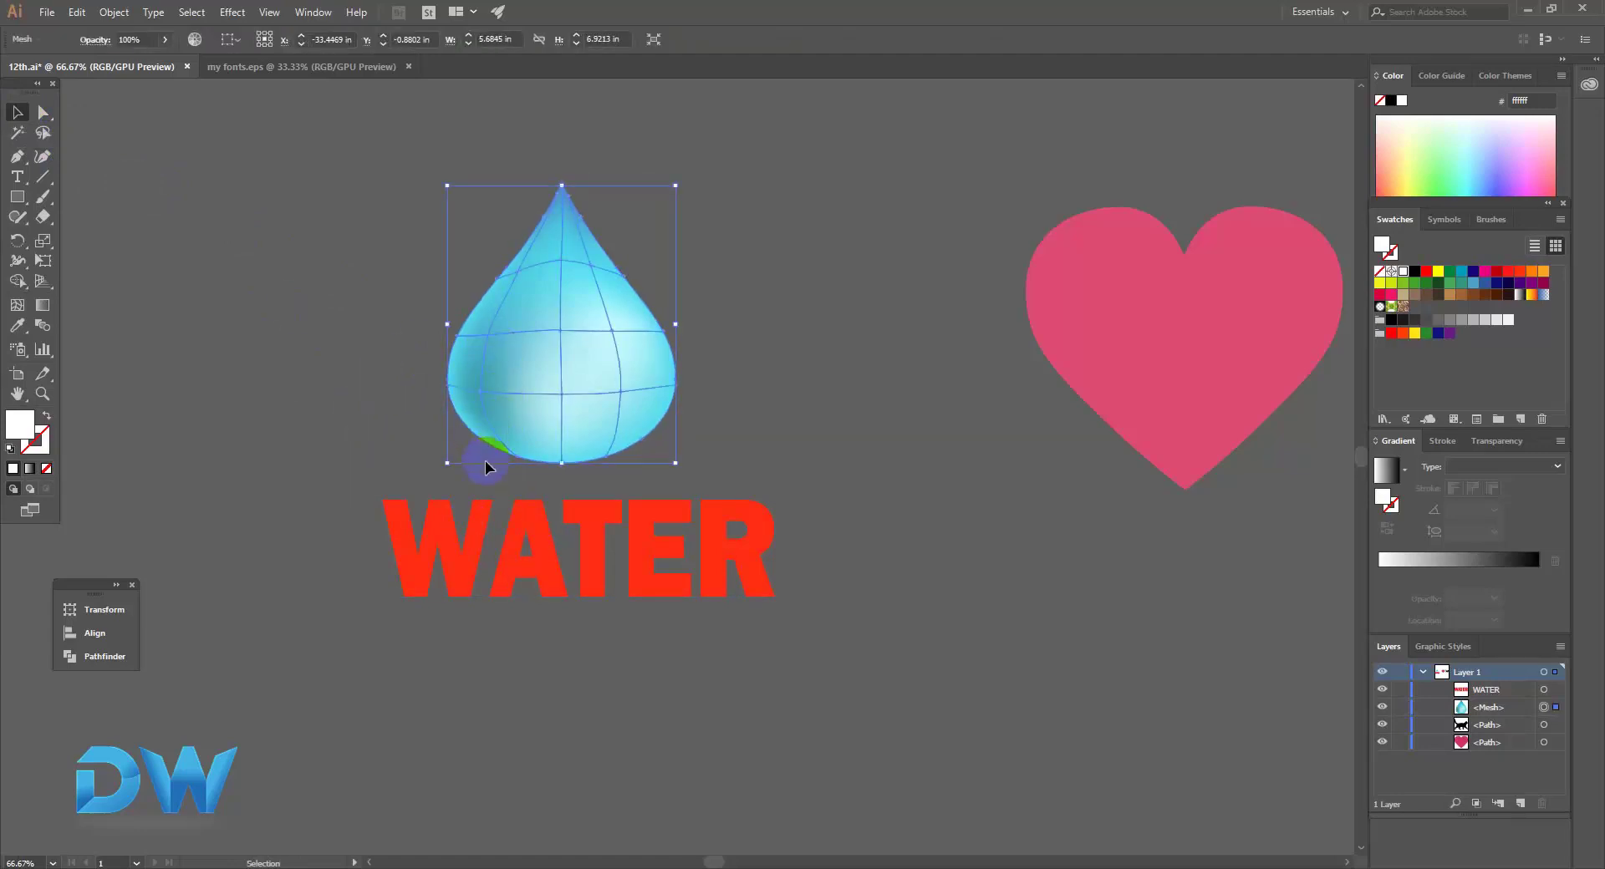
click(527, 527)
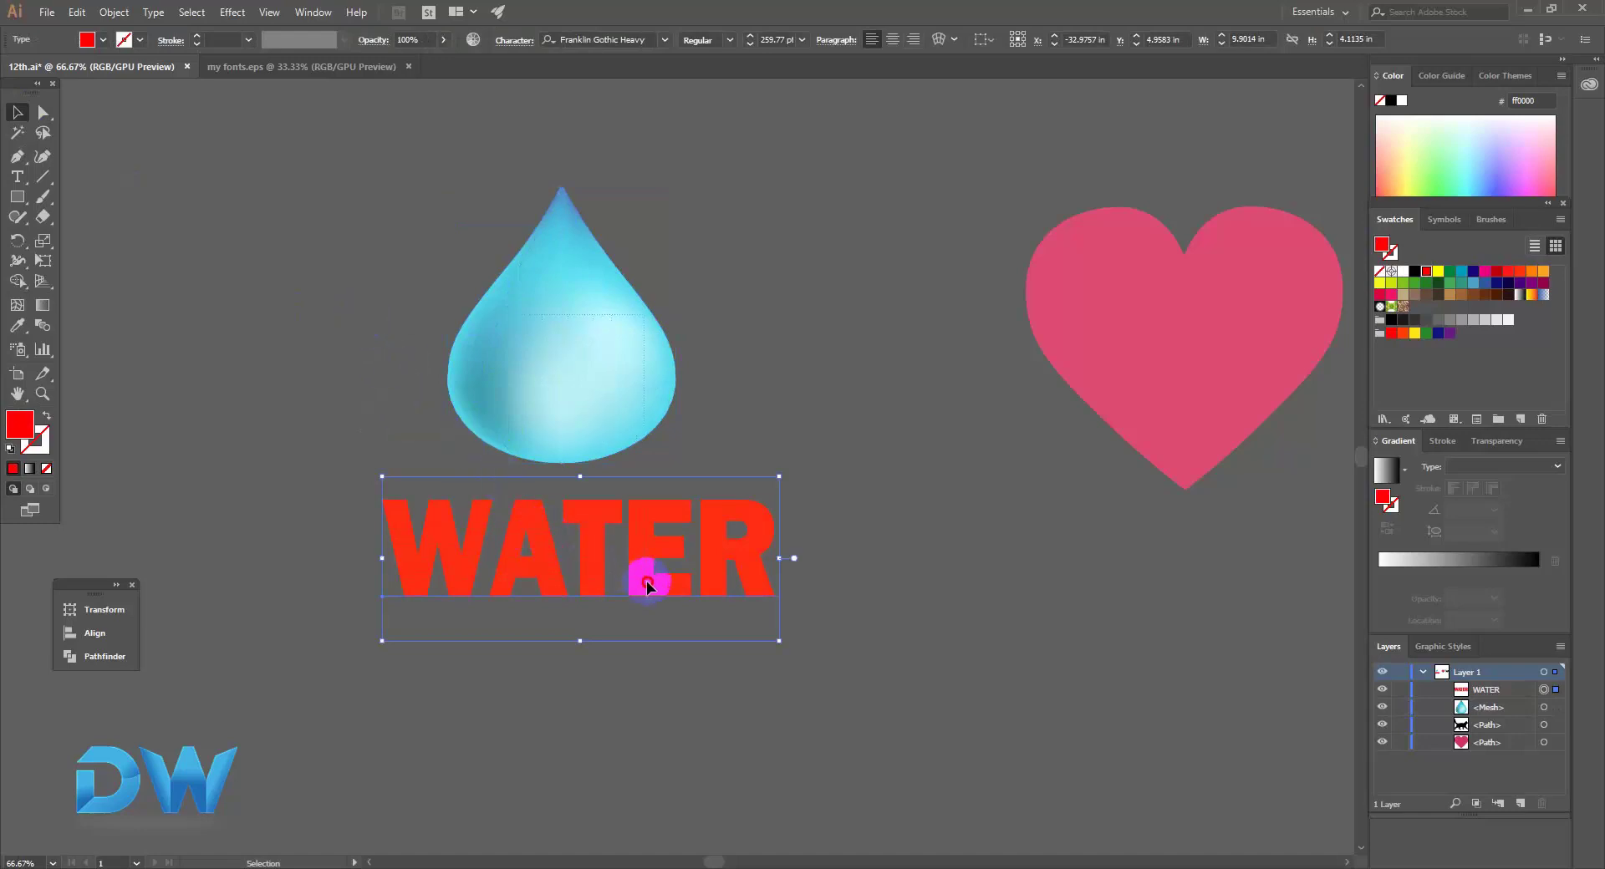
shift+click(575, 474)
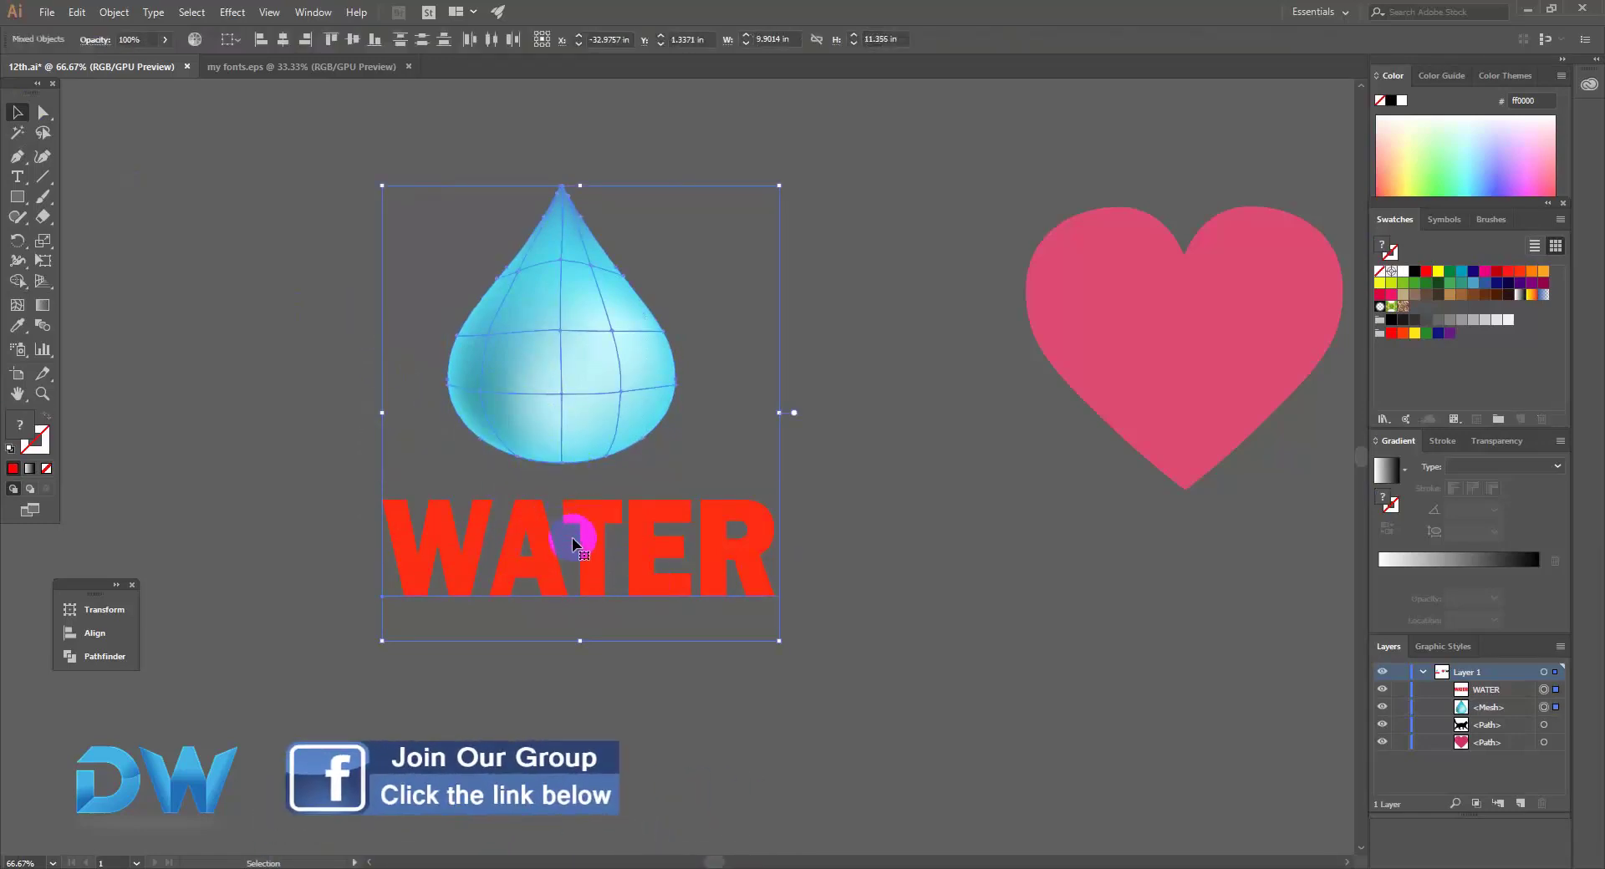
click(329, 361)
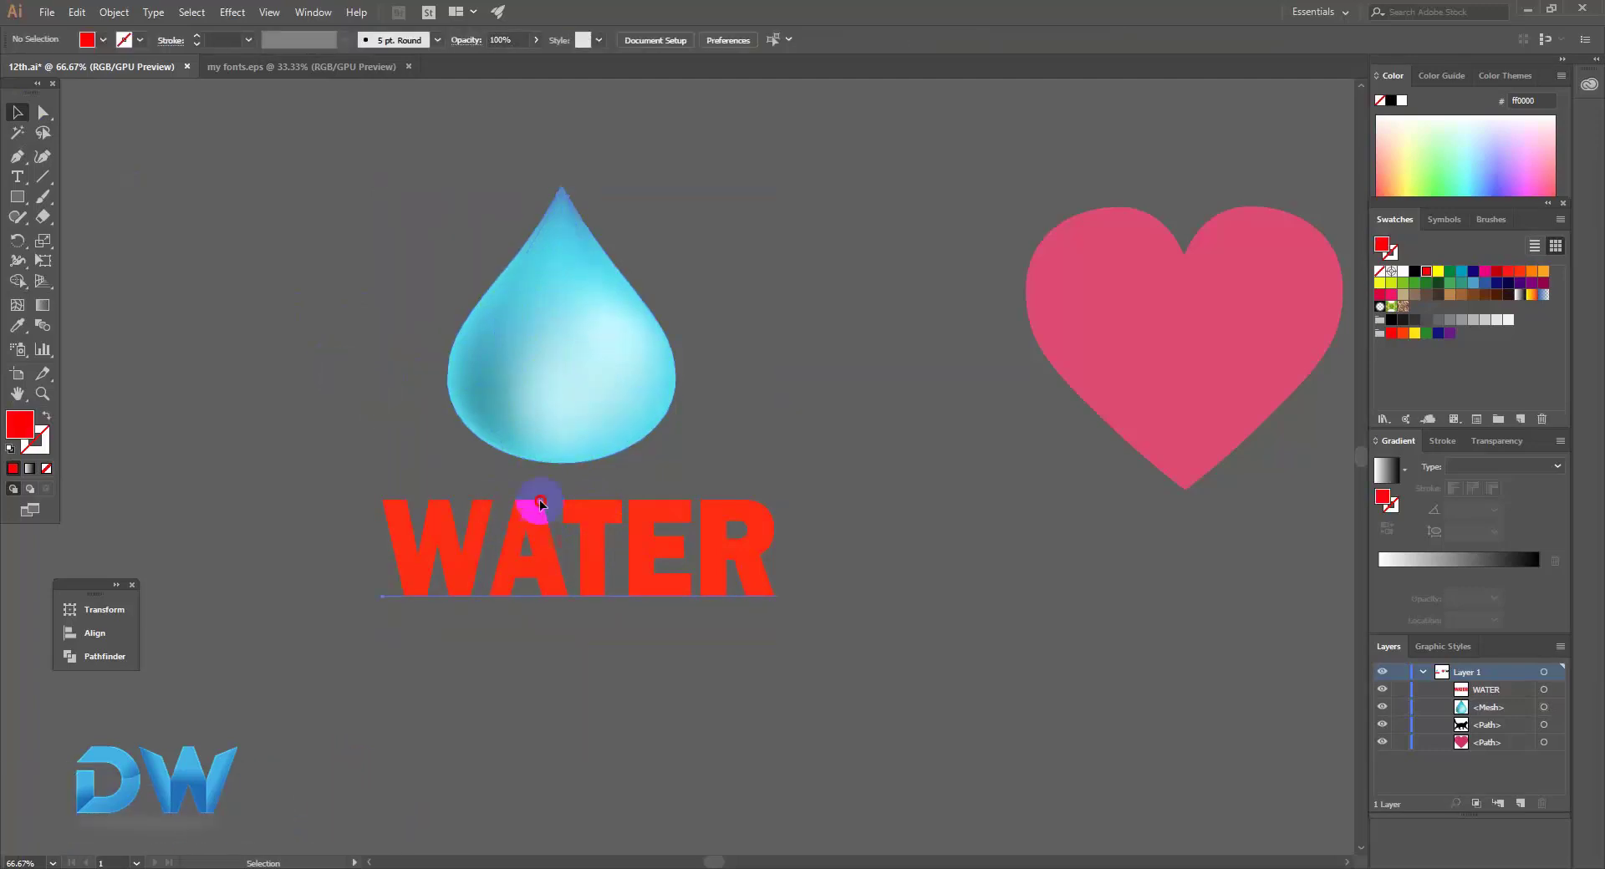
Send the WATER text to the back, return it below the drop, and select both.
drag(542, 535, 526, 404)
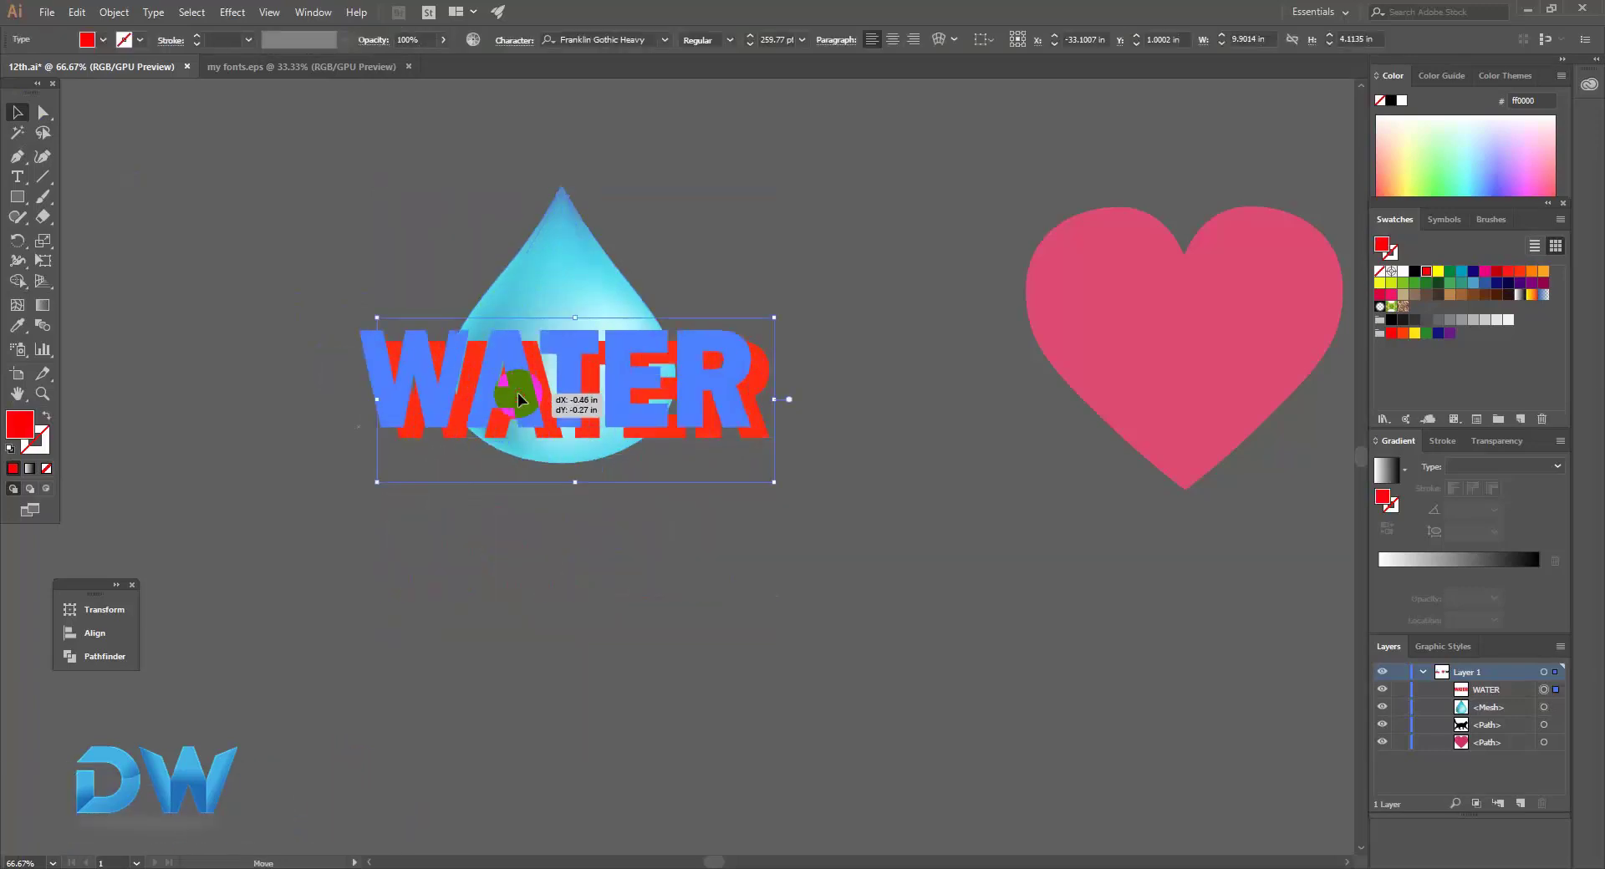
drag(524, 402, 526, 383)
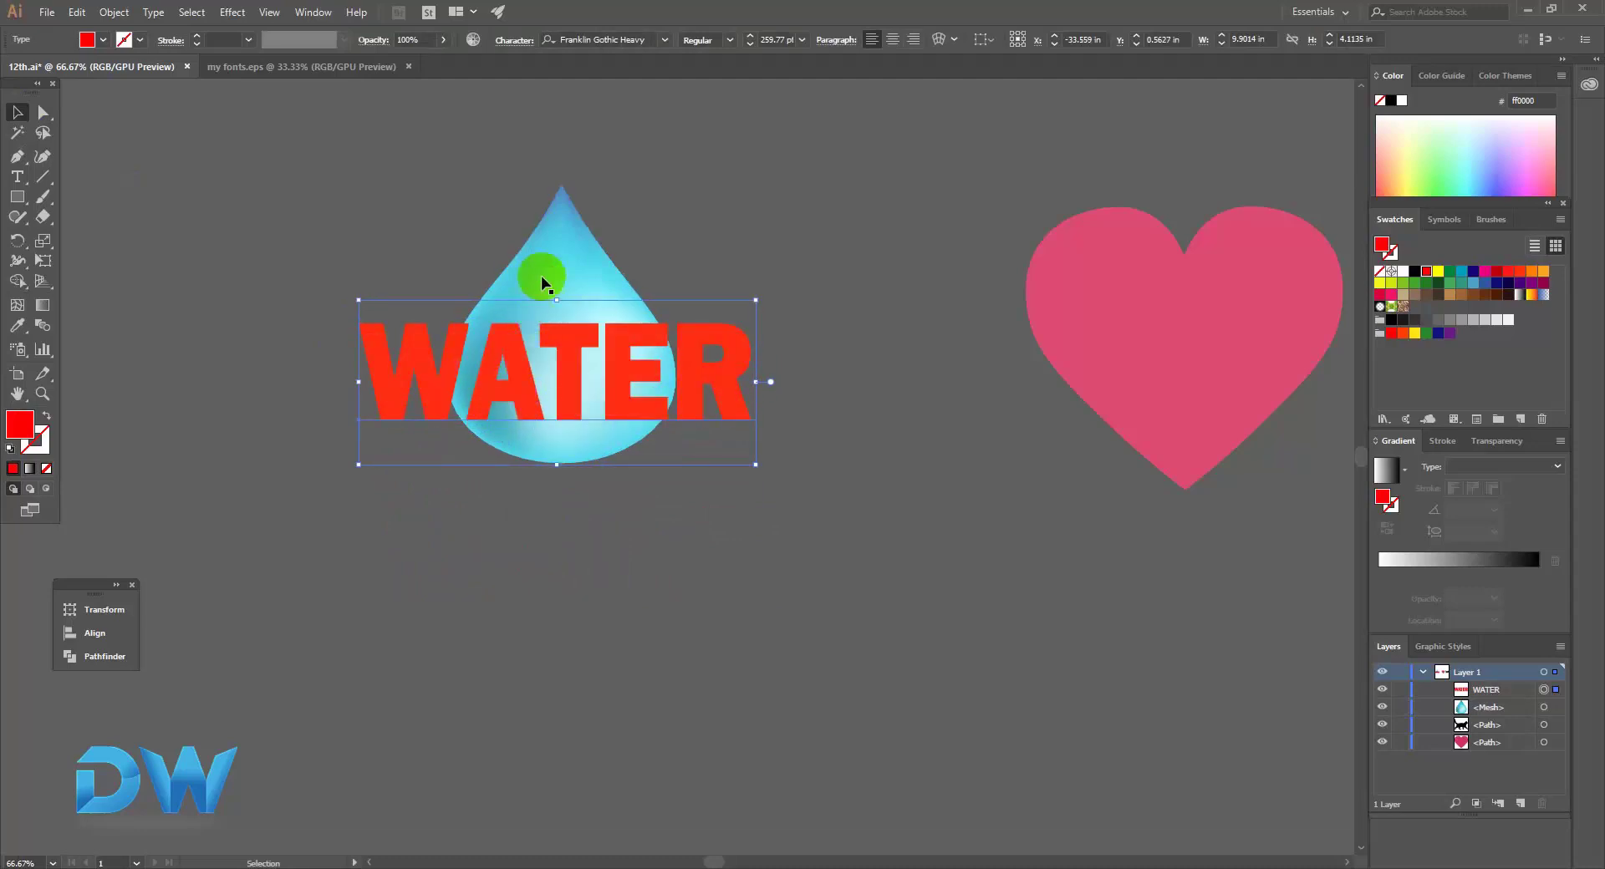
right_click(512, 395)
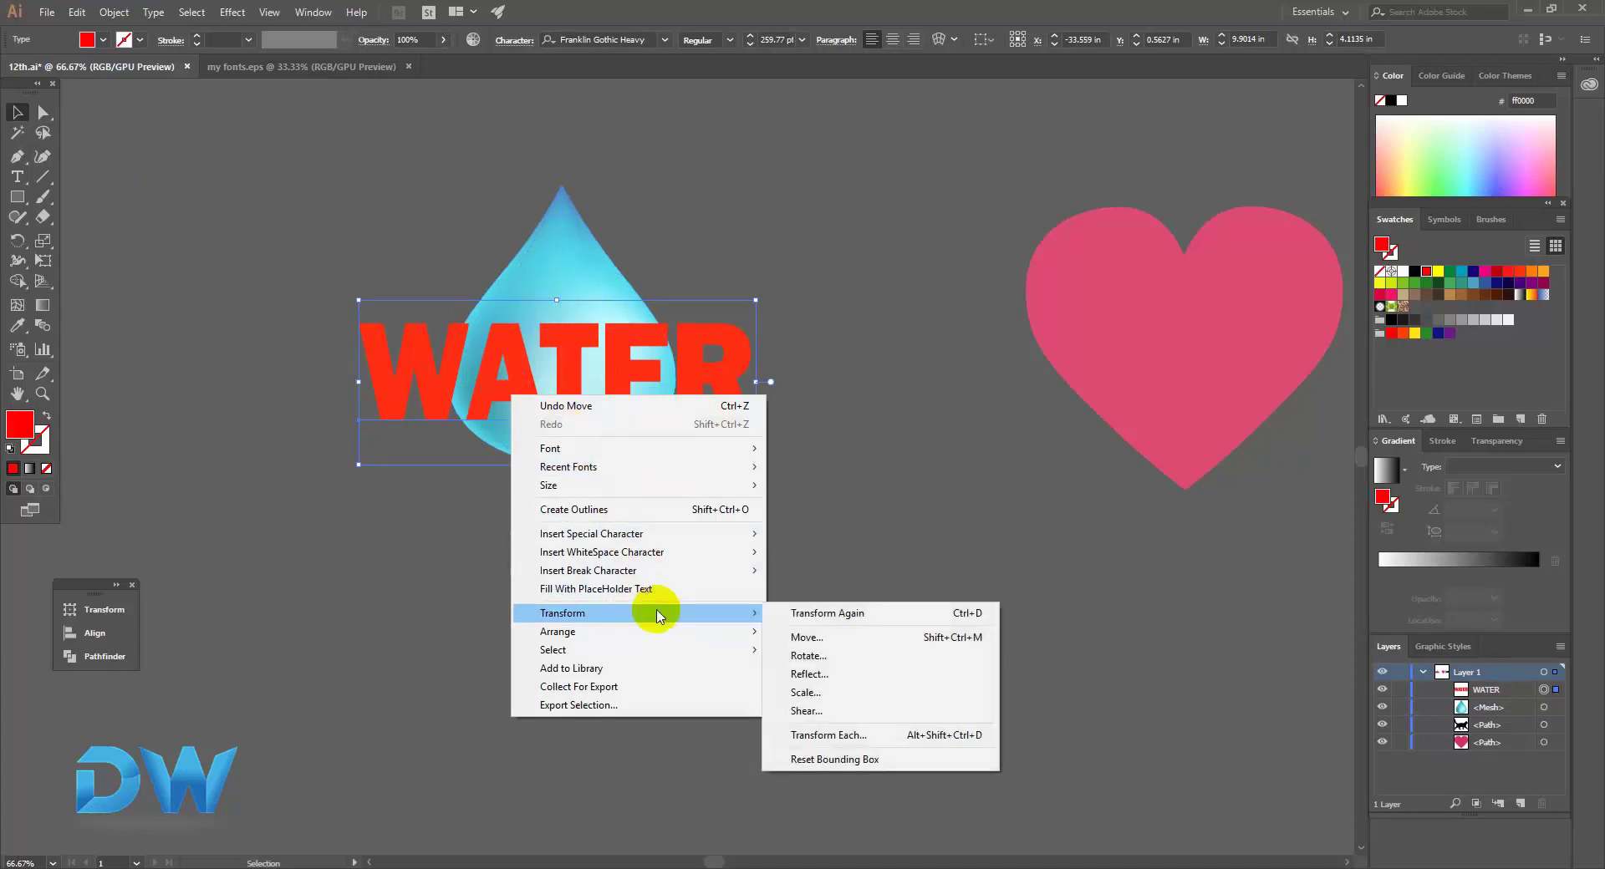
mouse_move(637, 630)
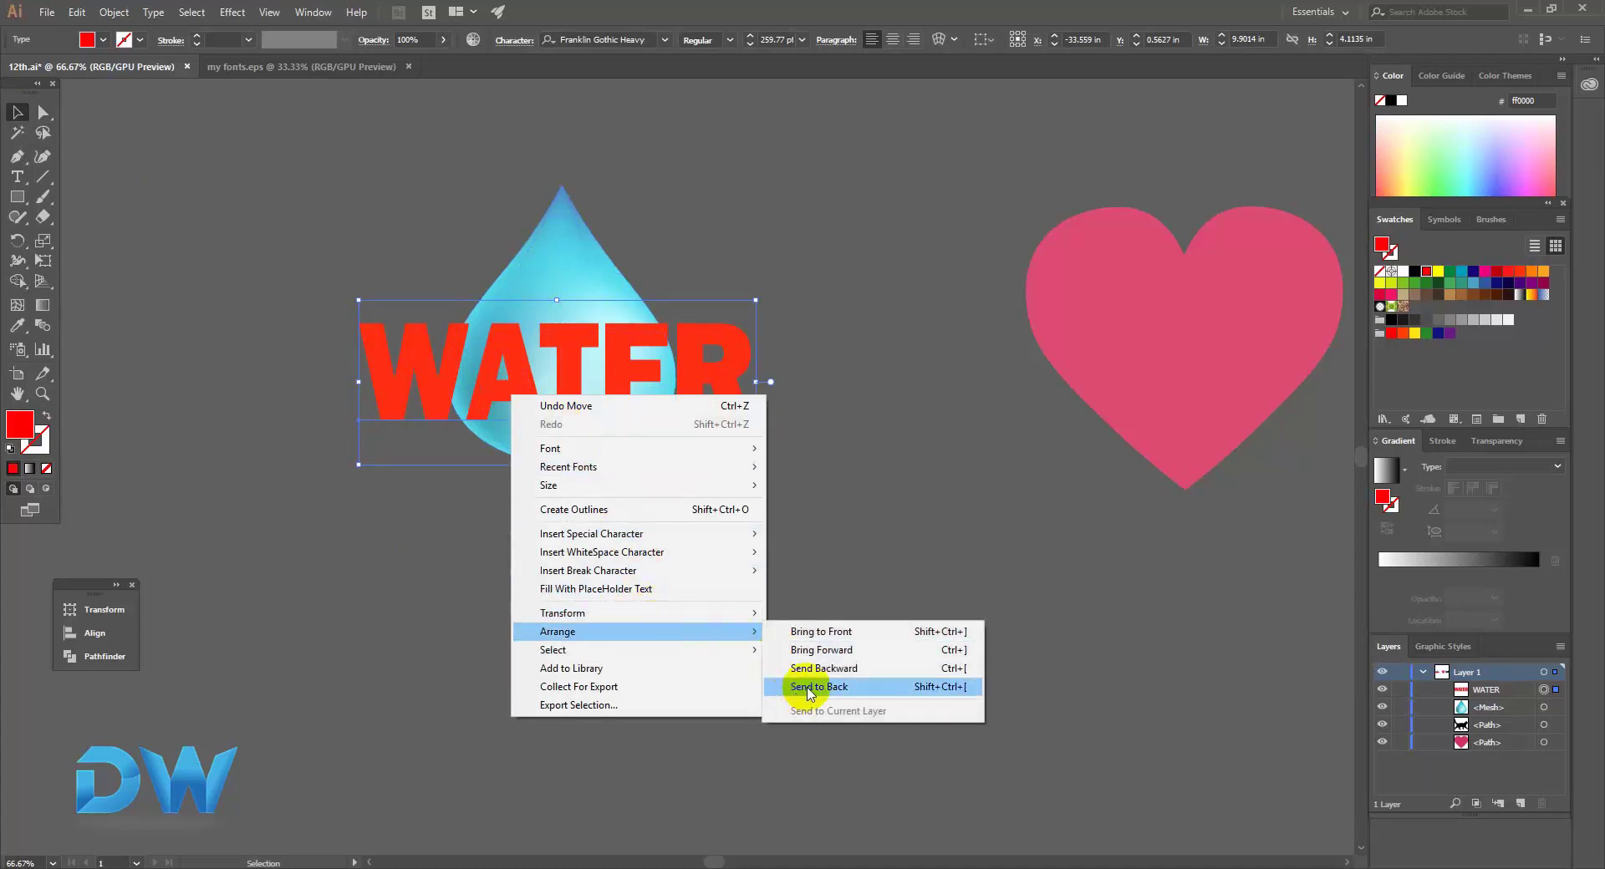
click(808, 689)
drag(709, 410, 719, 614)
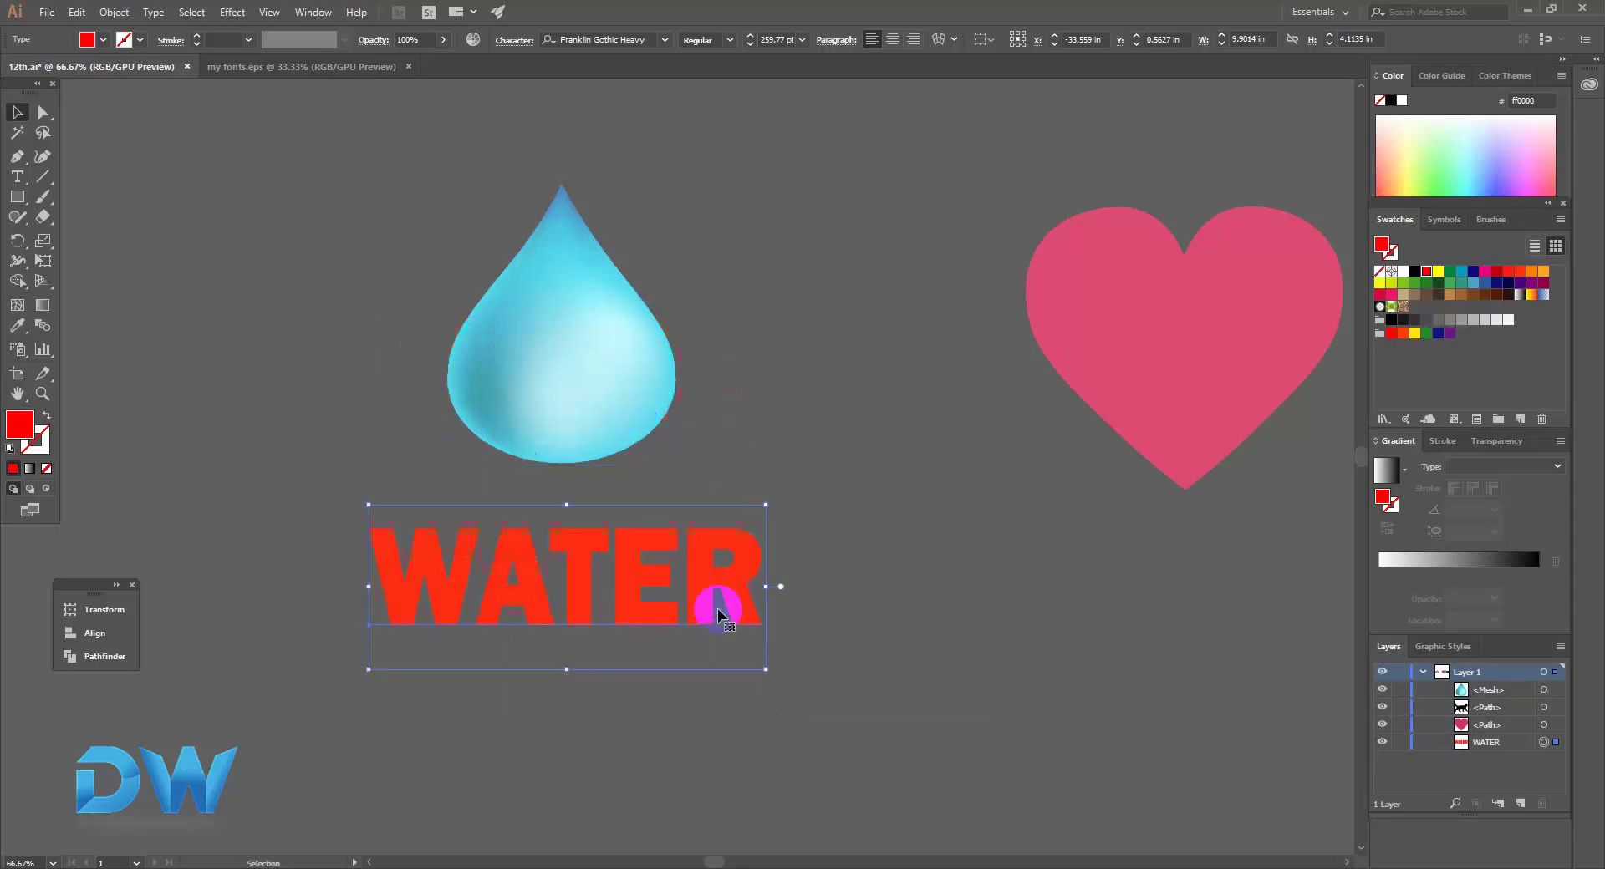
shift+click(564, 493)
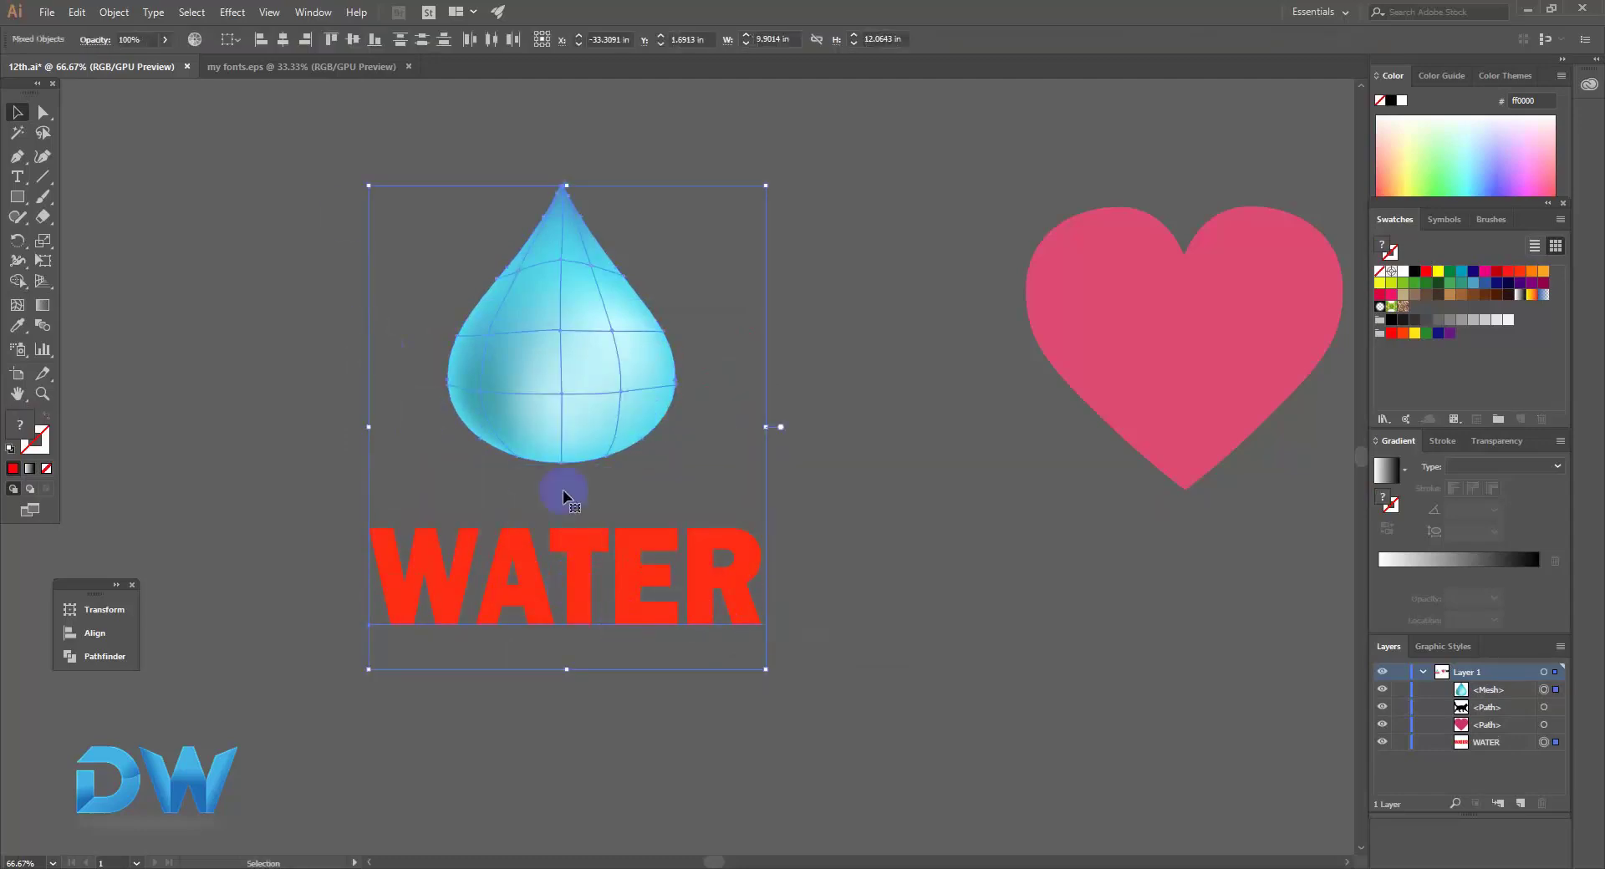
Warp the WATER text into the drop with Envelope Distort > Make with Top Object.
click(114, 12)
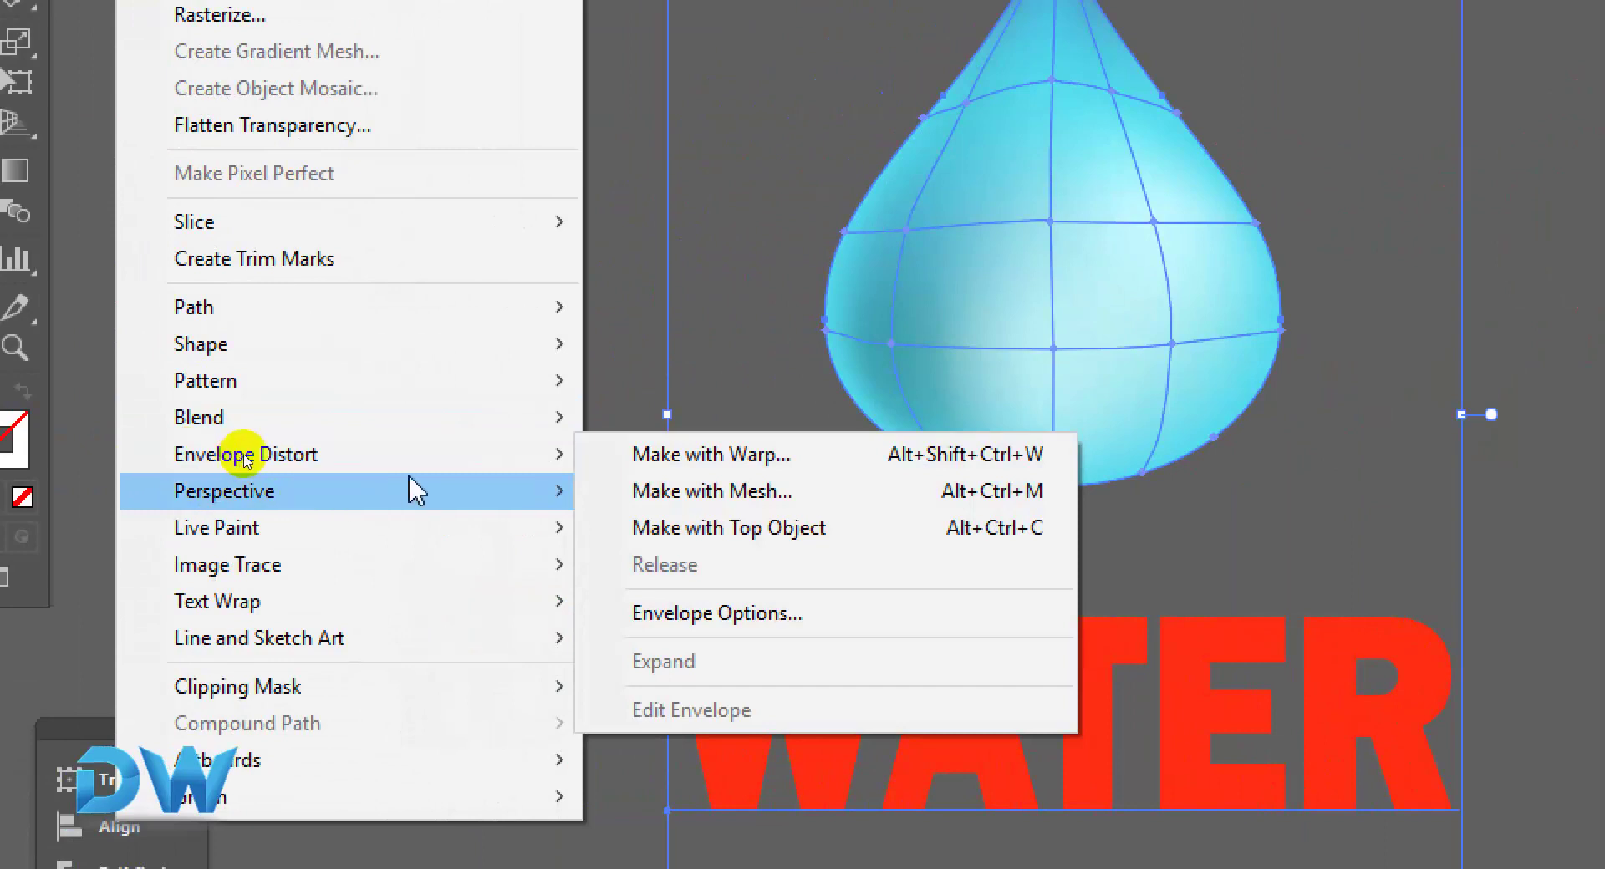
mouse_move(246, 454)
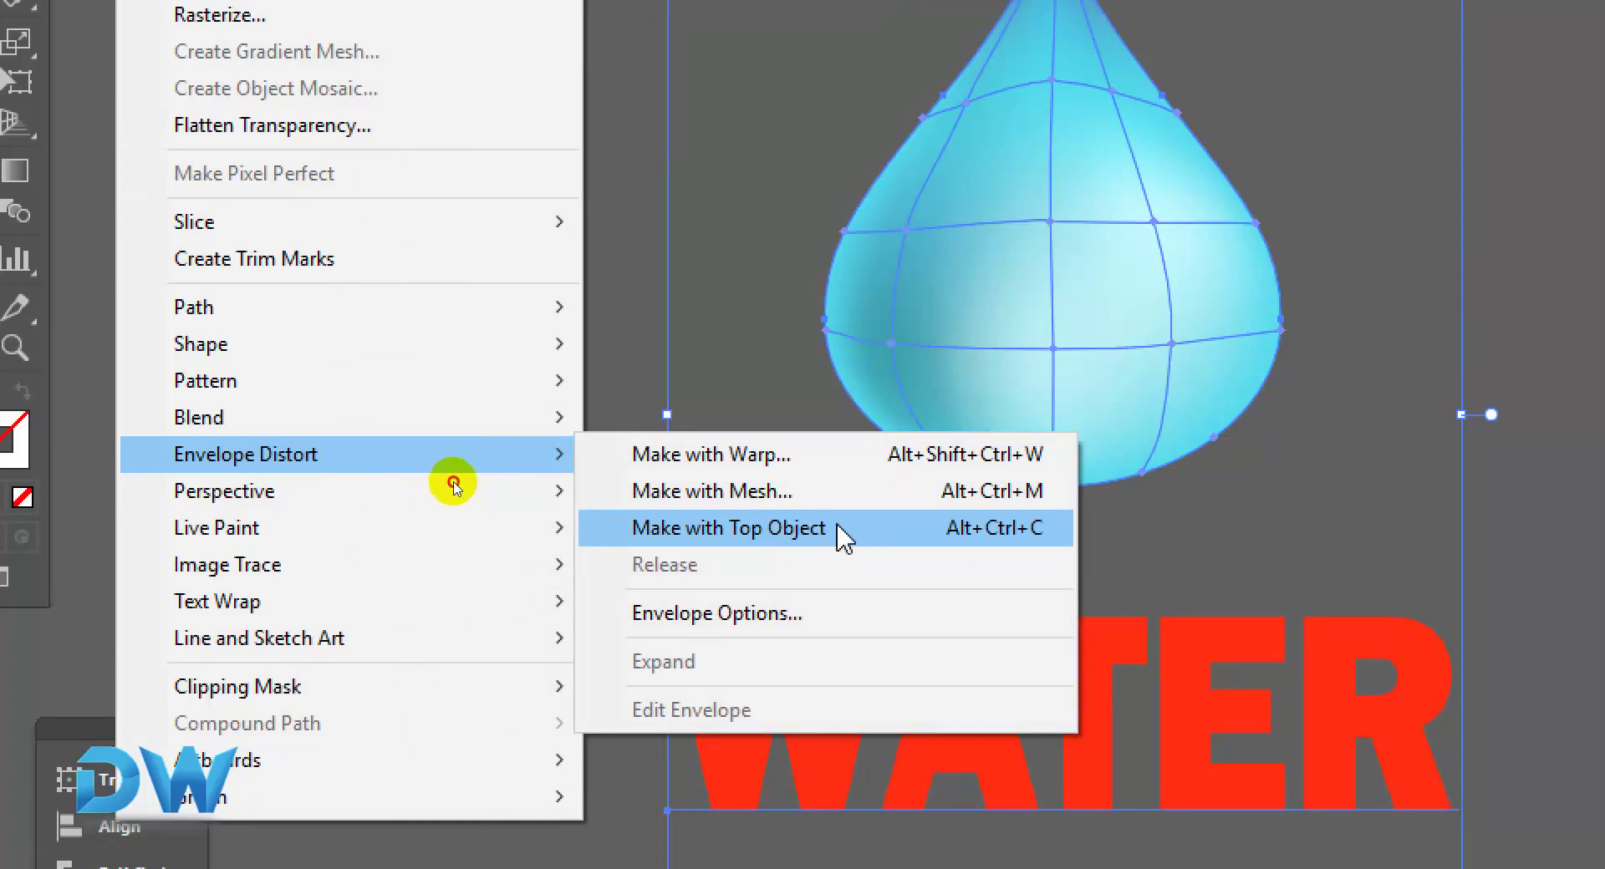
click(833, 528)
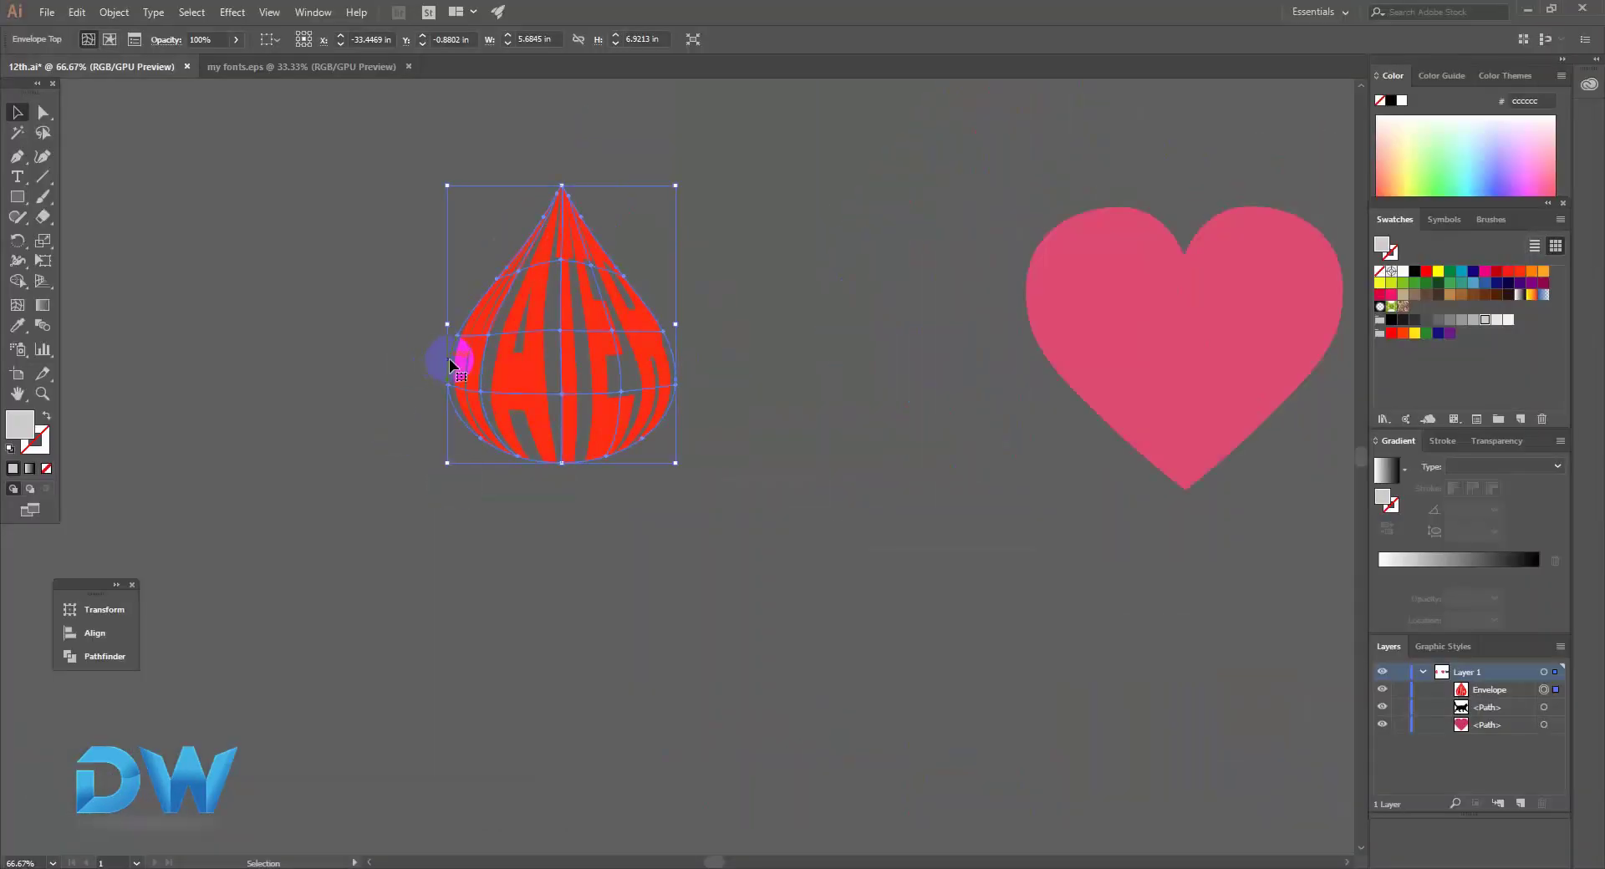
click(344, 332)
key(a)
click(513, 370)
key(v)
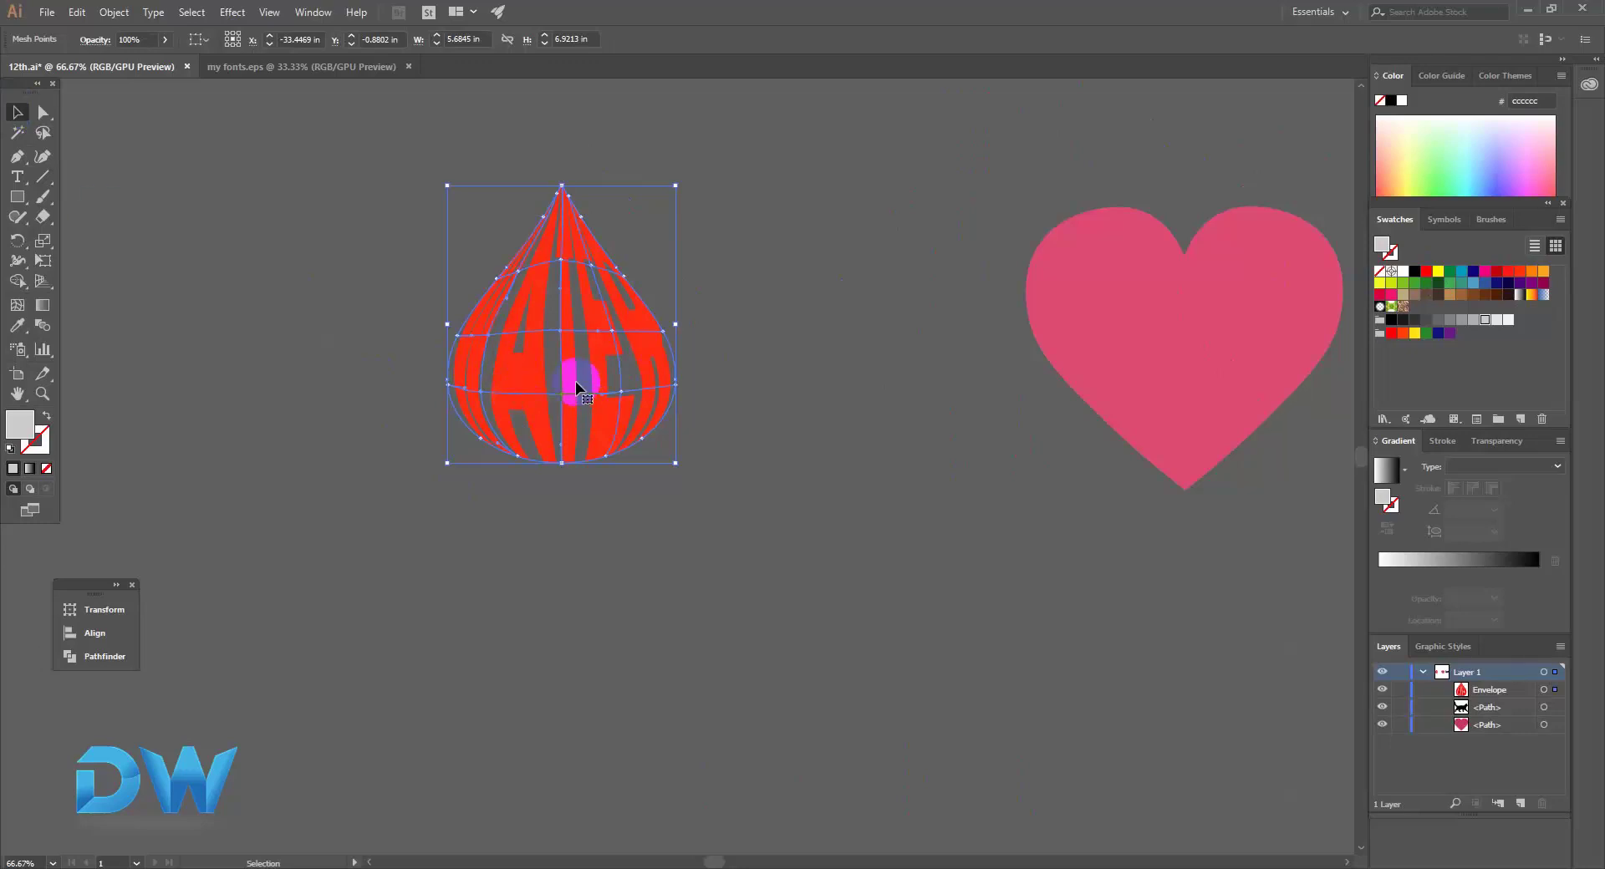
Test pulling the envelope mesh down, undo it, and reselect the warped lettering.
click(500, 361)
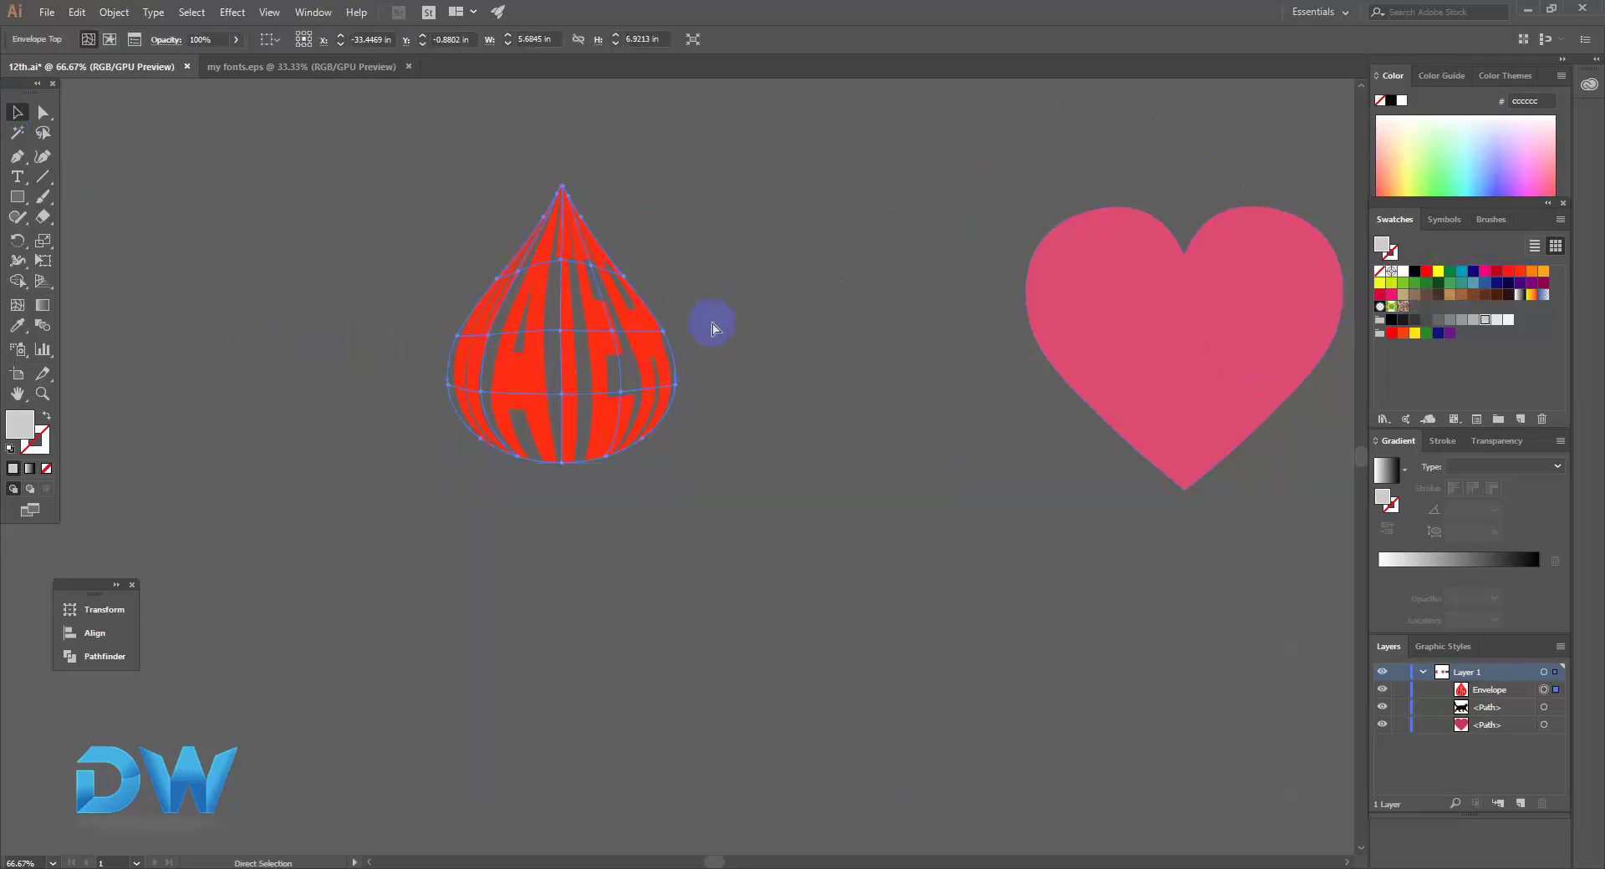
drag(616, 361, 565, 448)
key(ctrl+z)
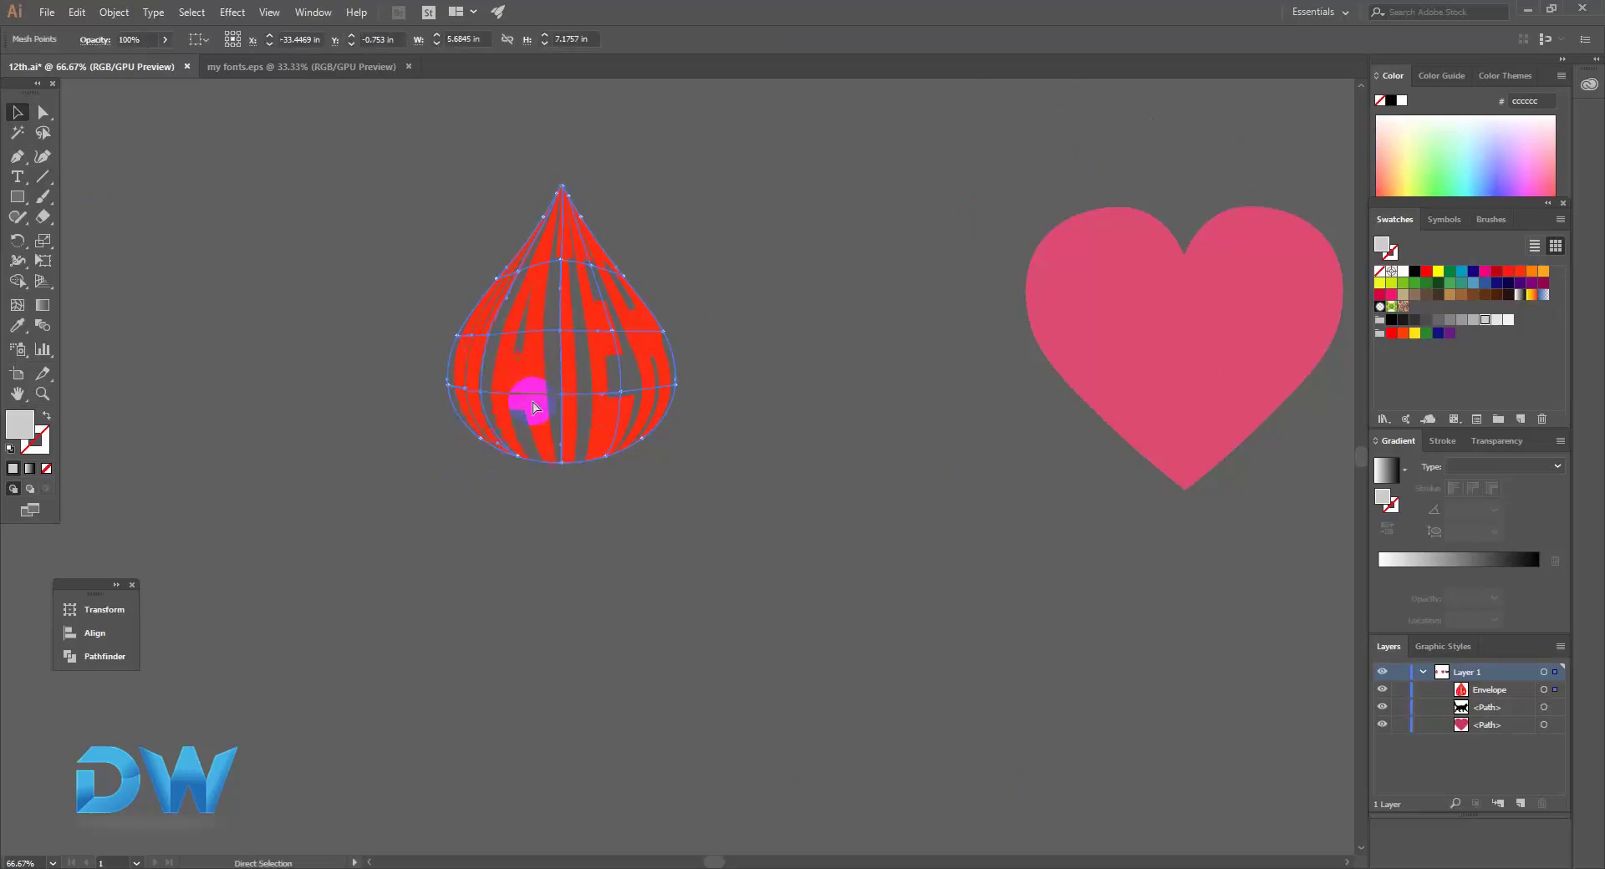
click(293, 222)
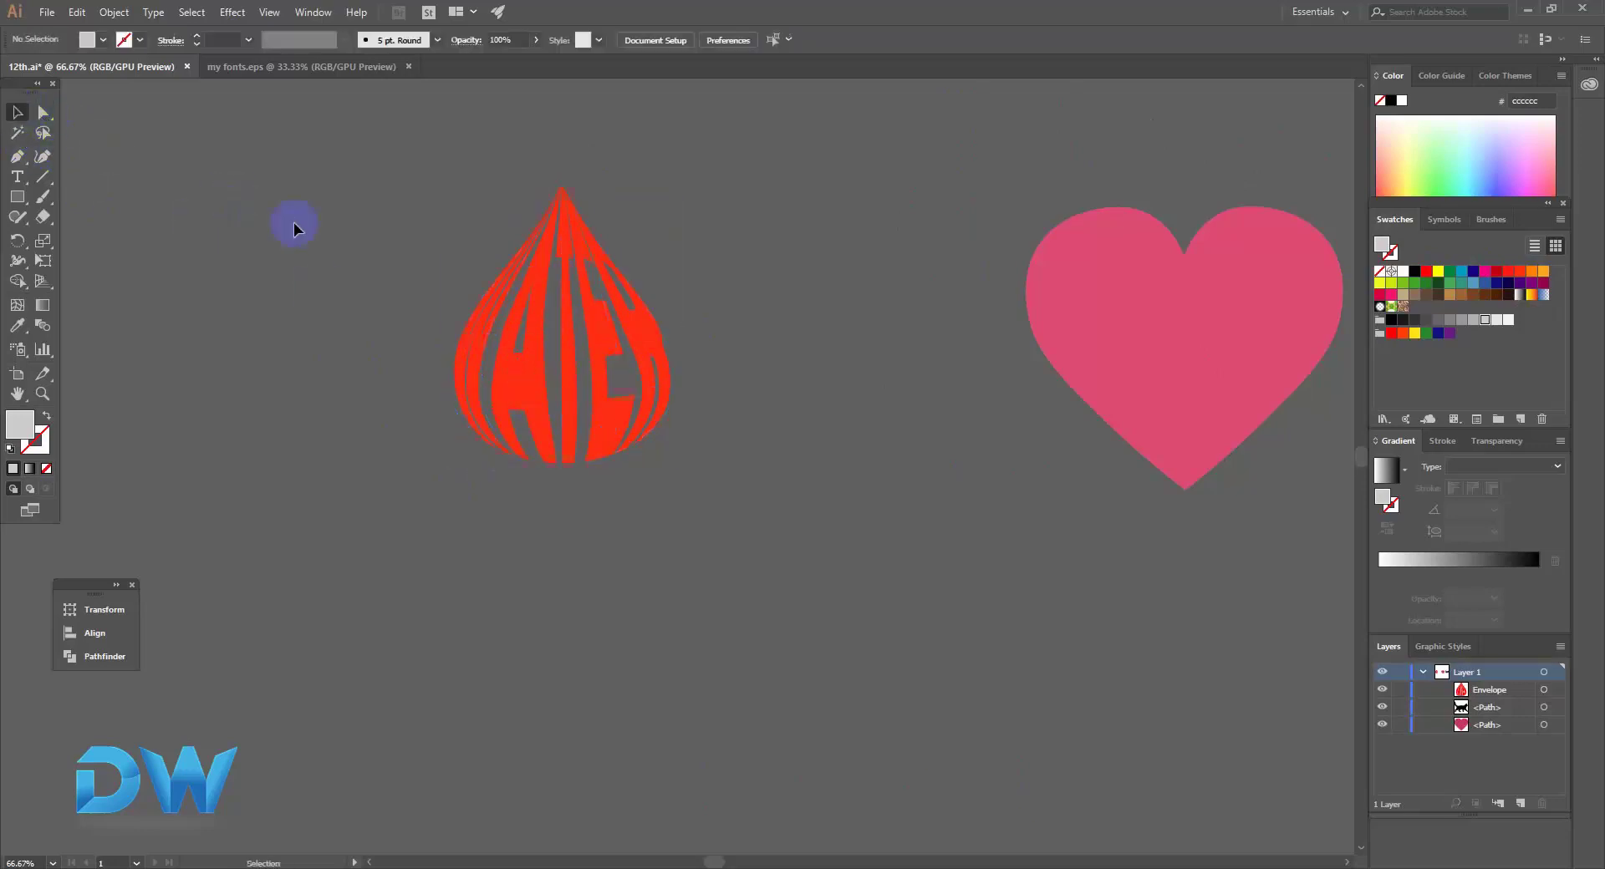
click(605, 408)
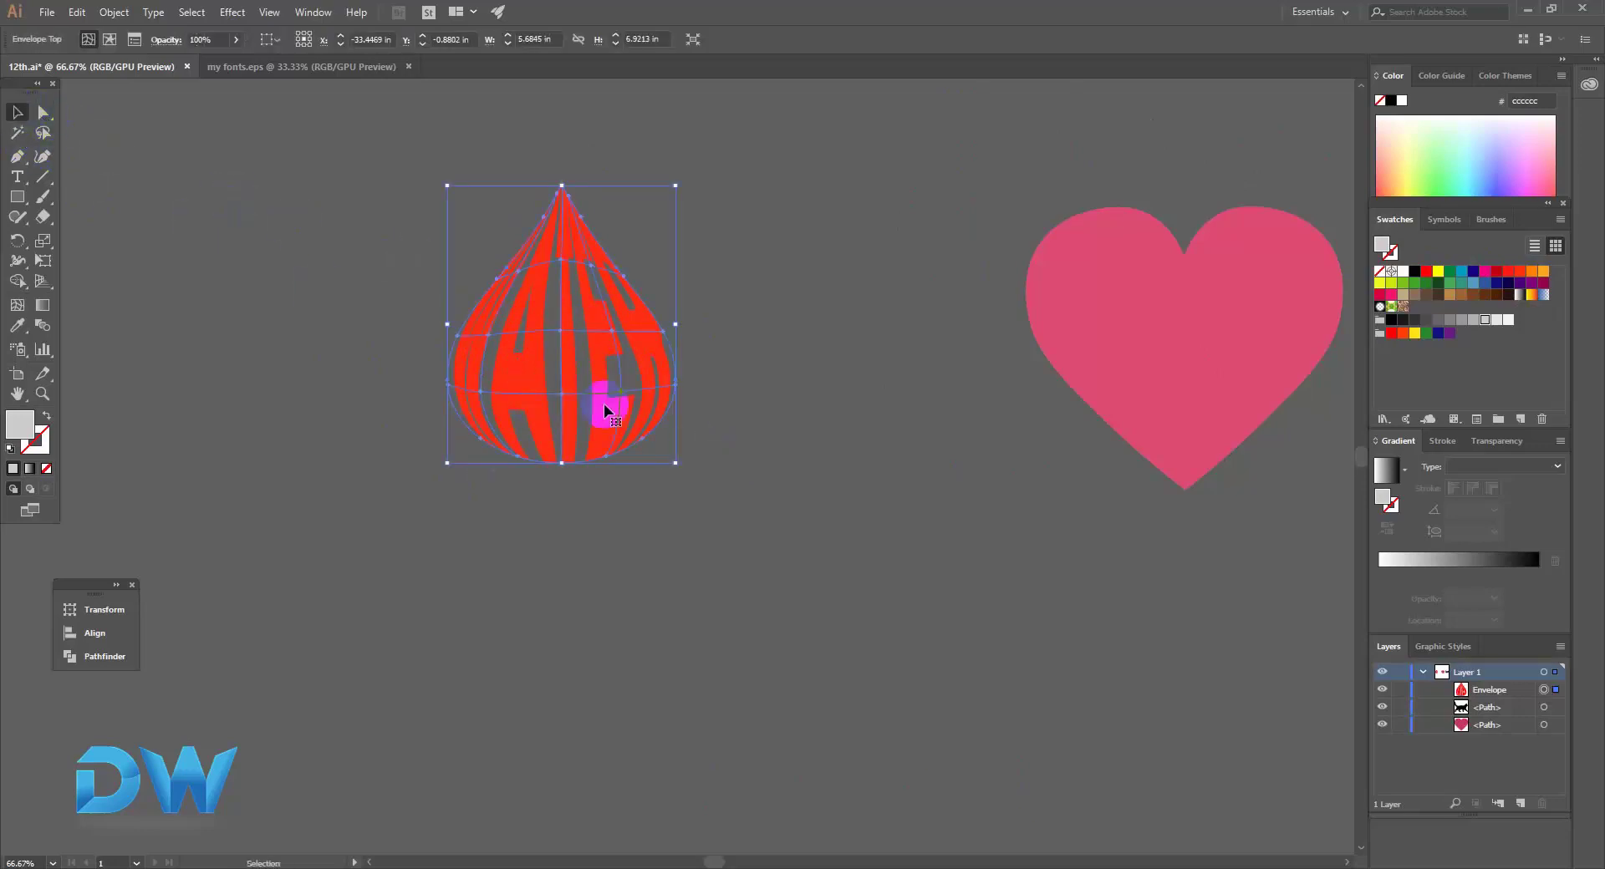
Enter the envelope contents and fill the lettering cyan.
double_click(525, 353)
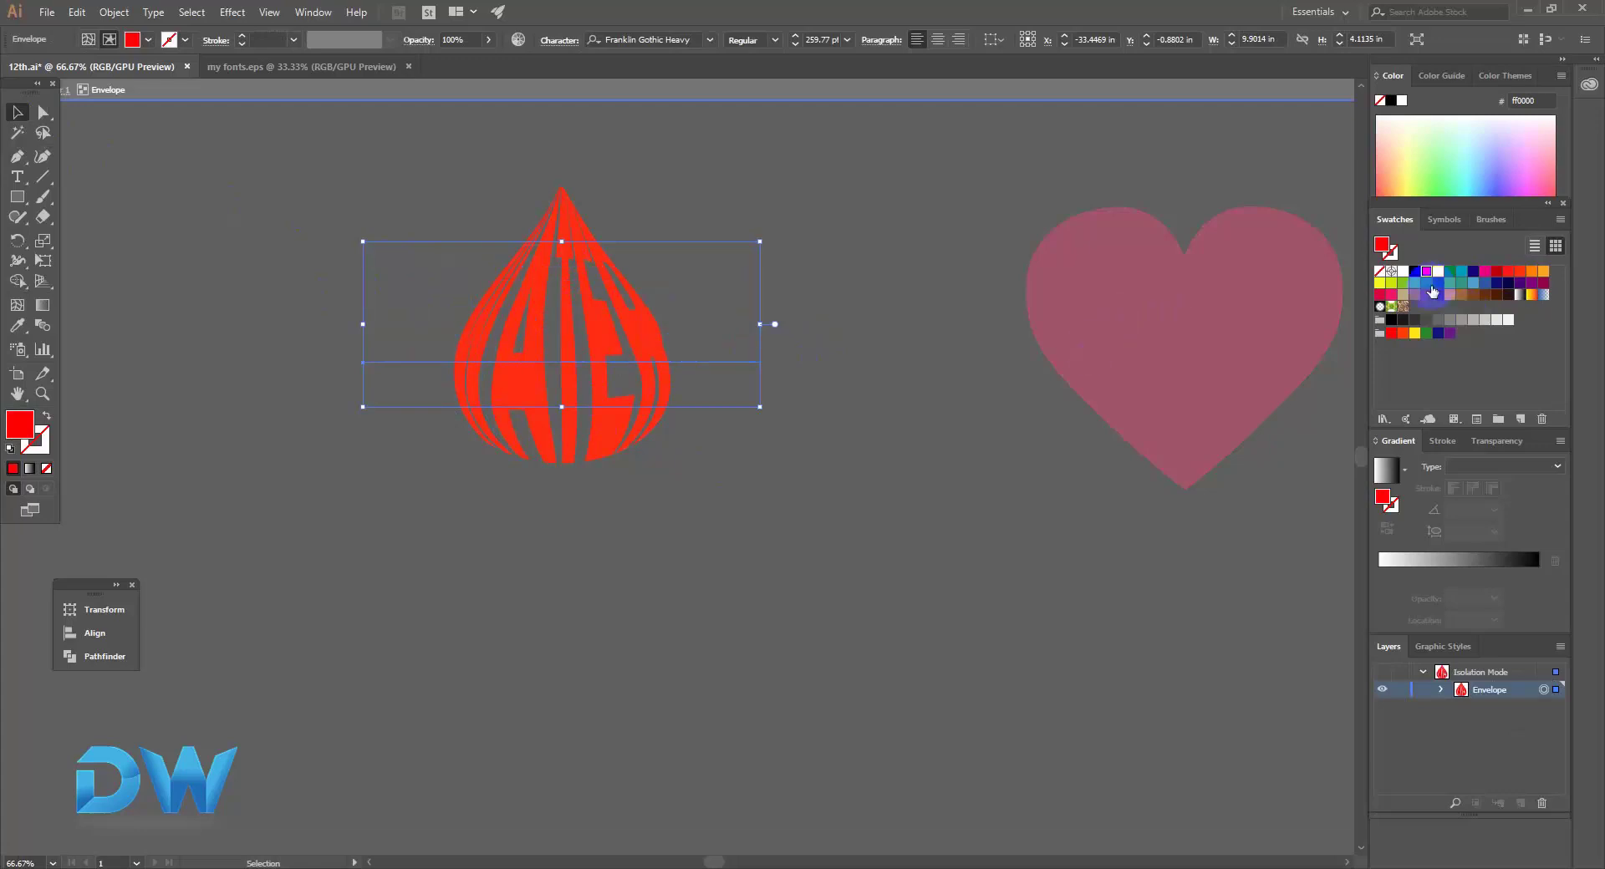
click(1437, 272)
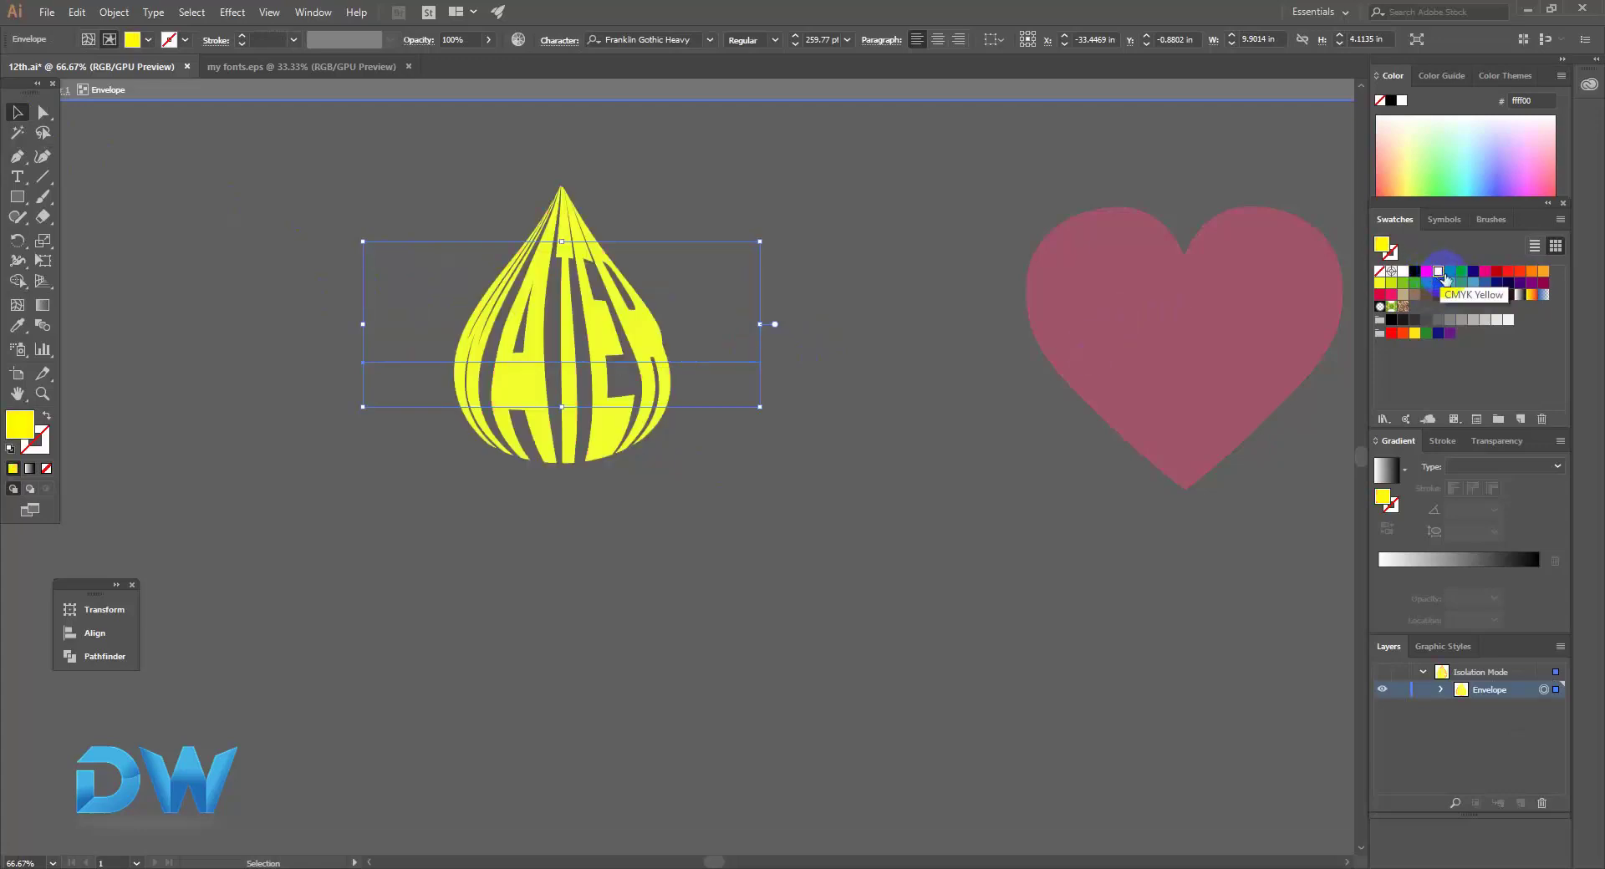
click(1460, 272)
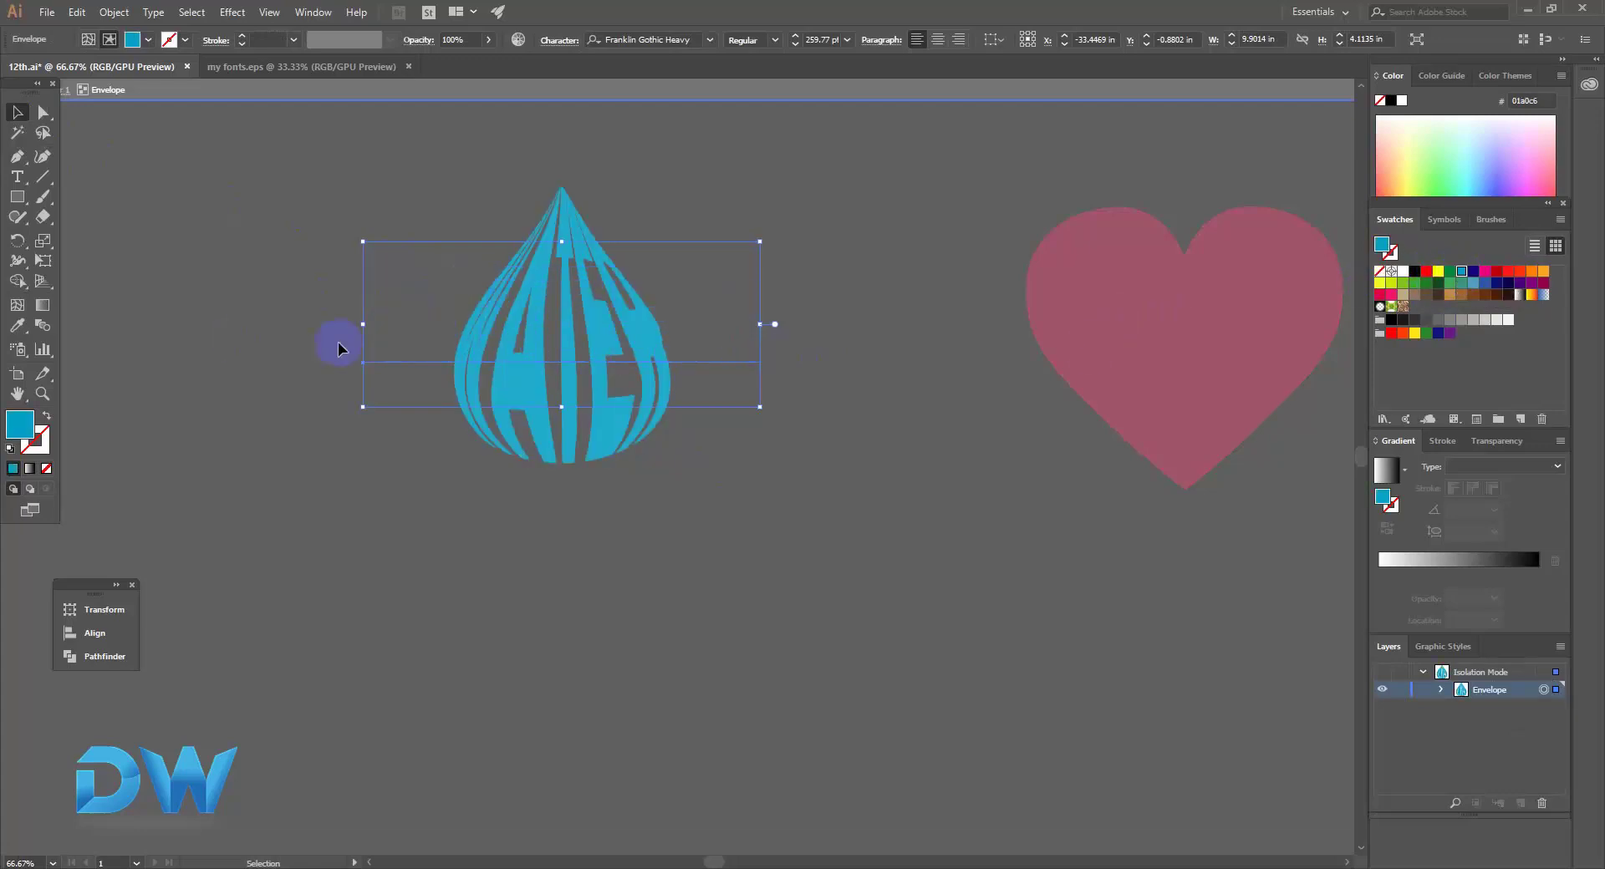
Retype the warped word as LOVE and nudge the lettering down-left.
double_click(565, 326)
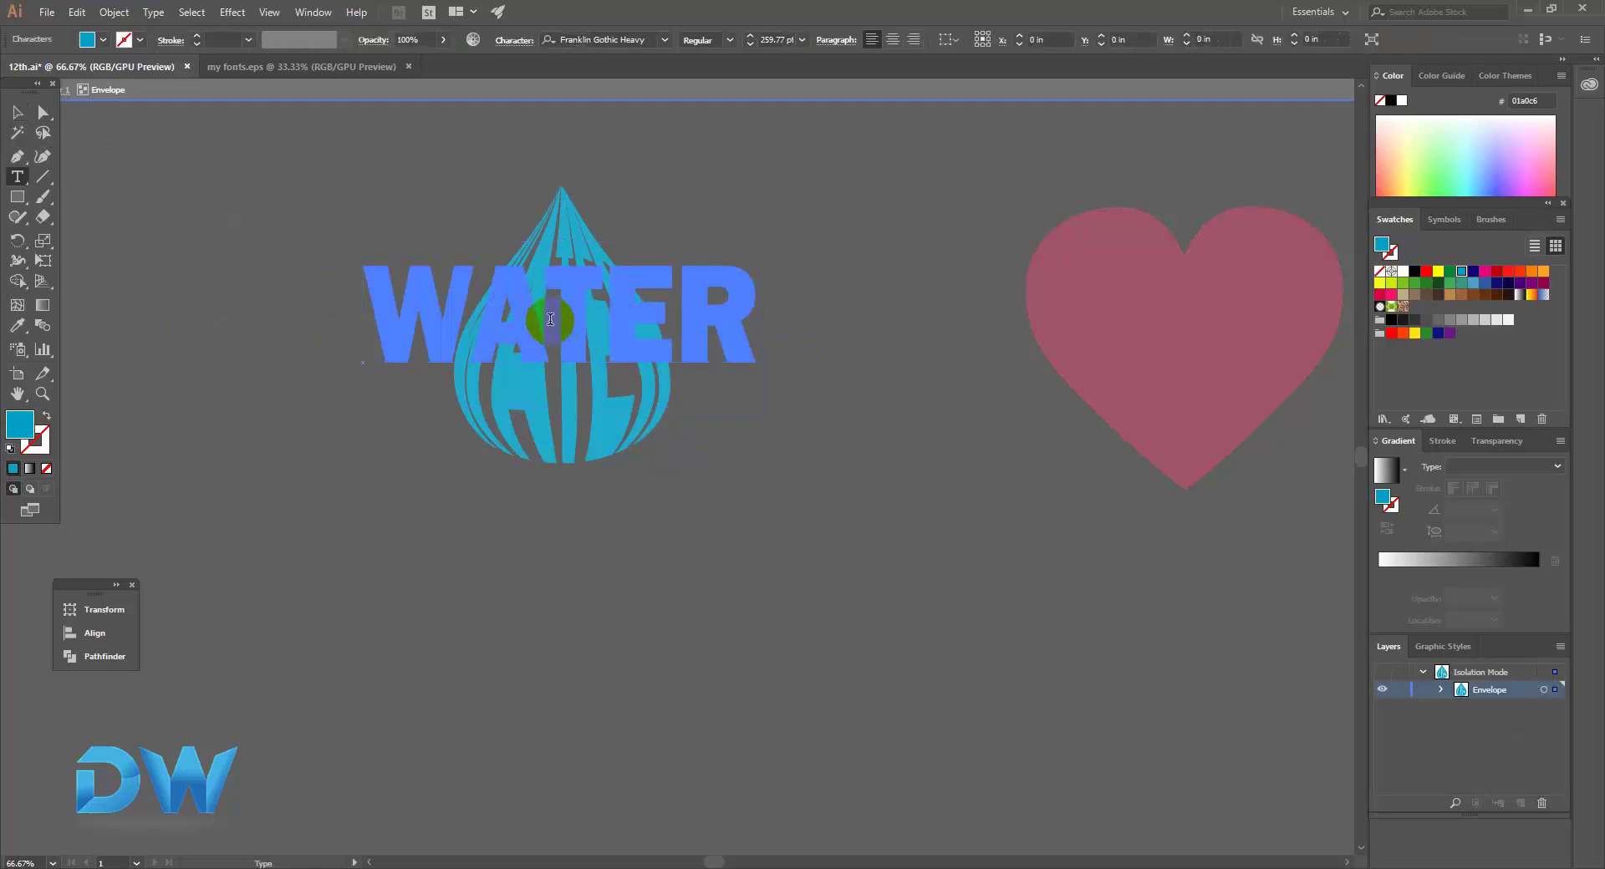
text(d)
key(BackSpace)
key(BackSpace)
key(BackSpace)
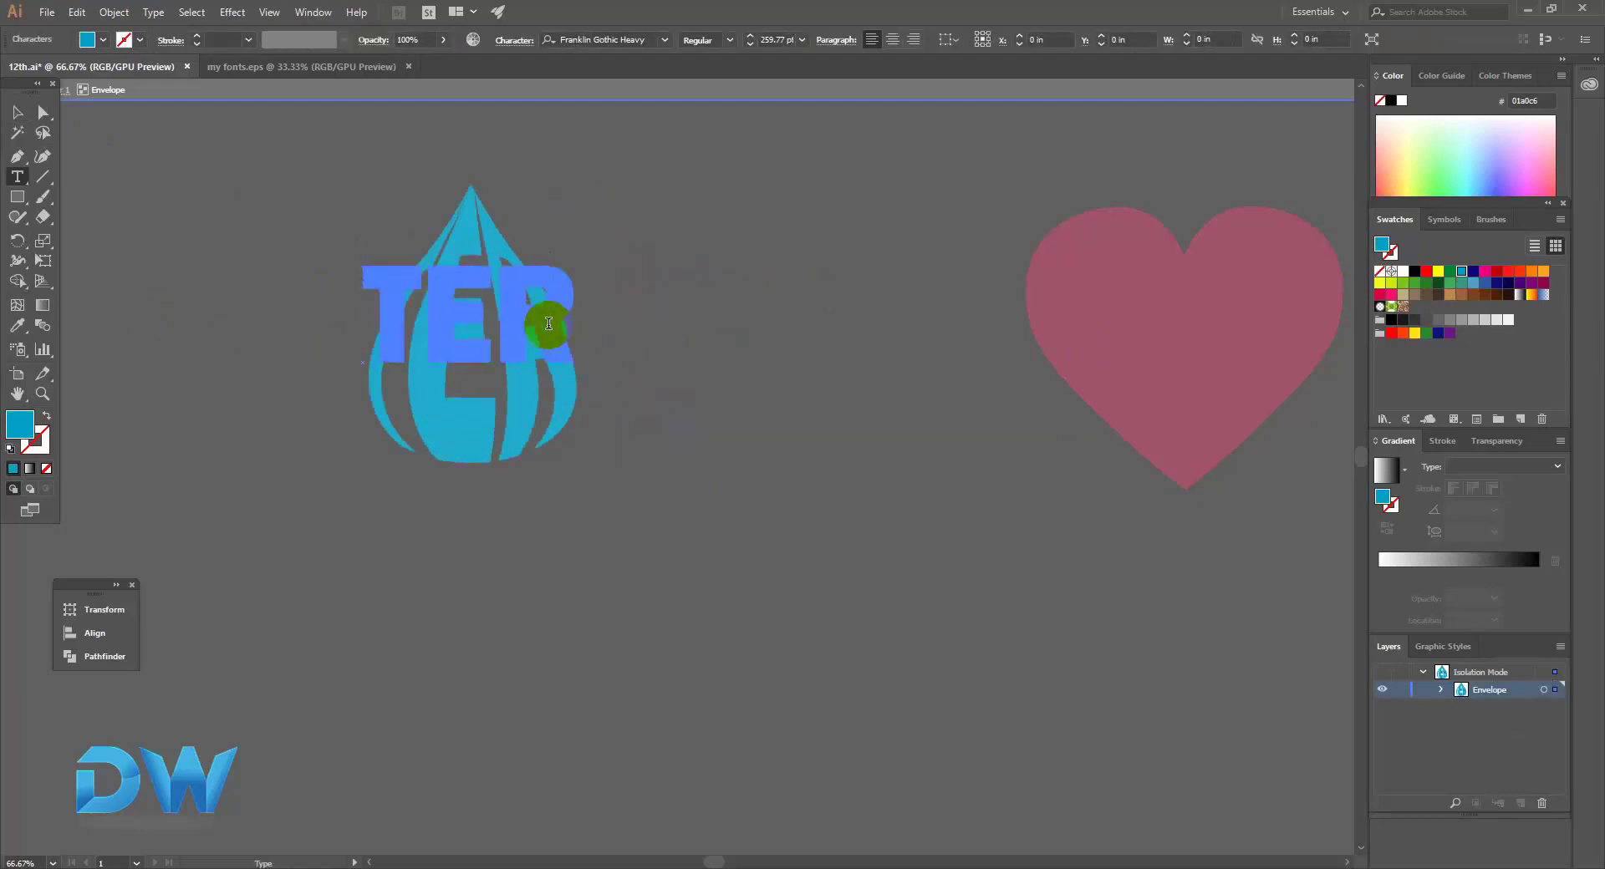
text(love)
key(BackSpace)
key(BackSpace)
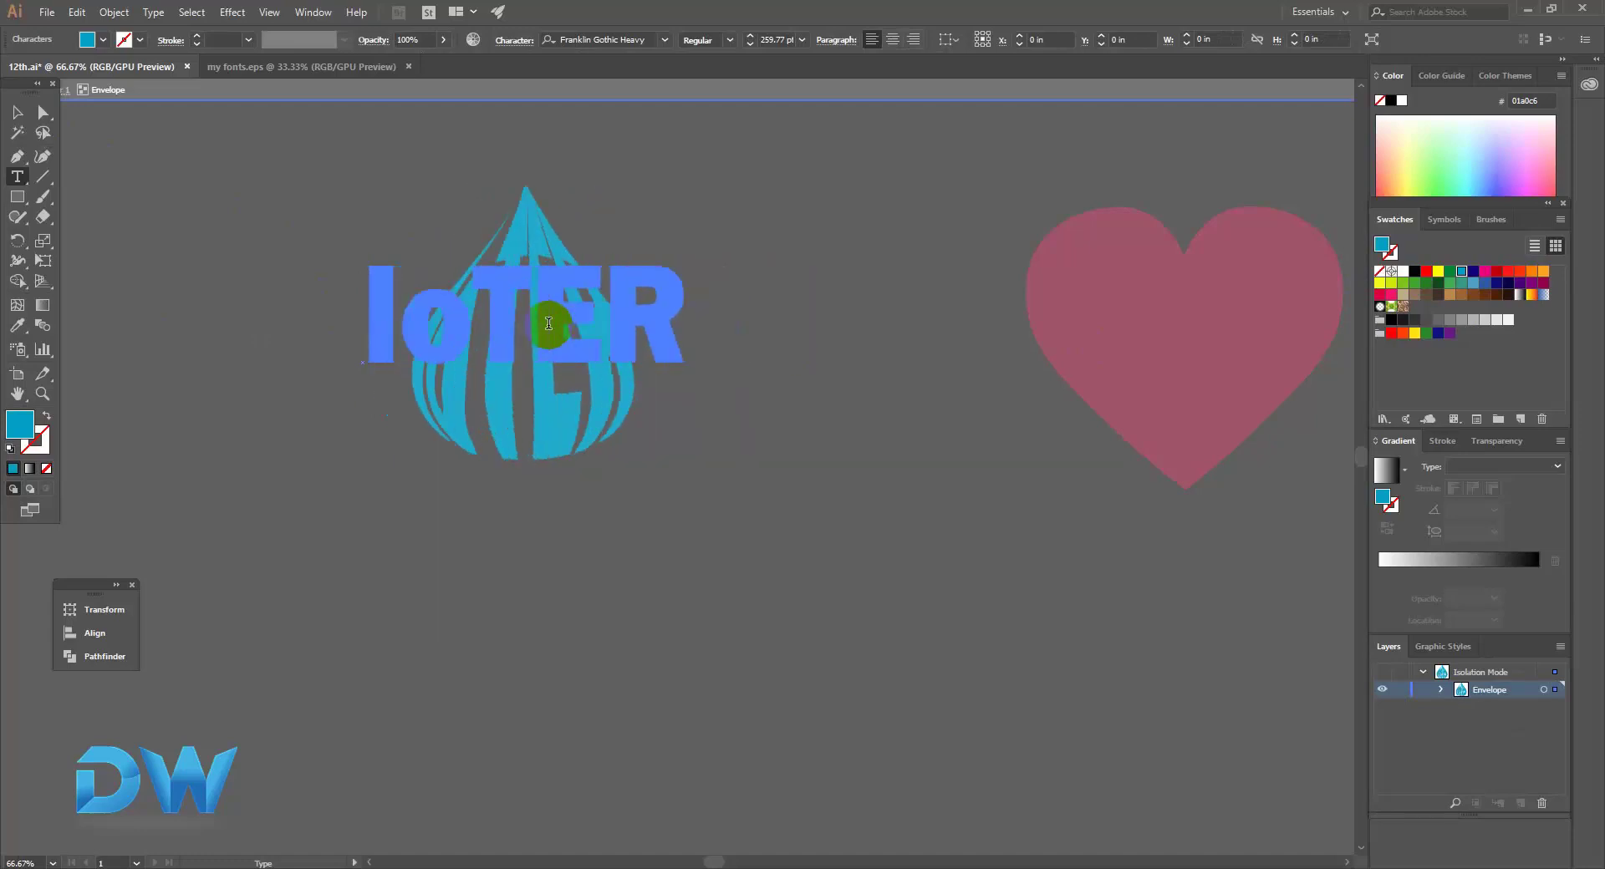
key(BackSpace)
key(BackSpace)
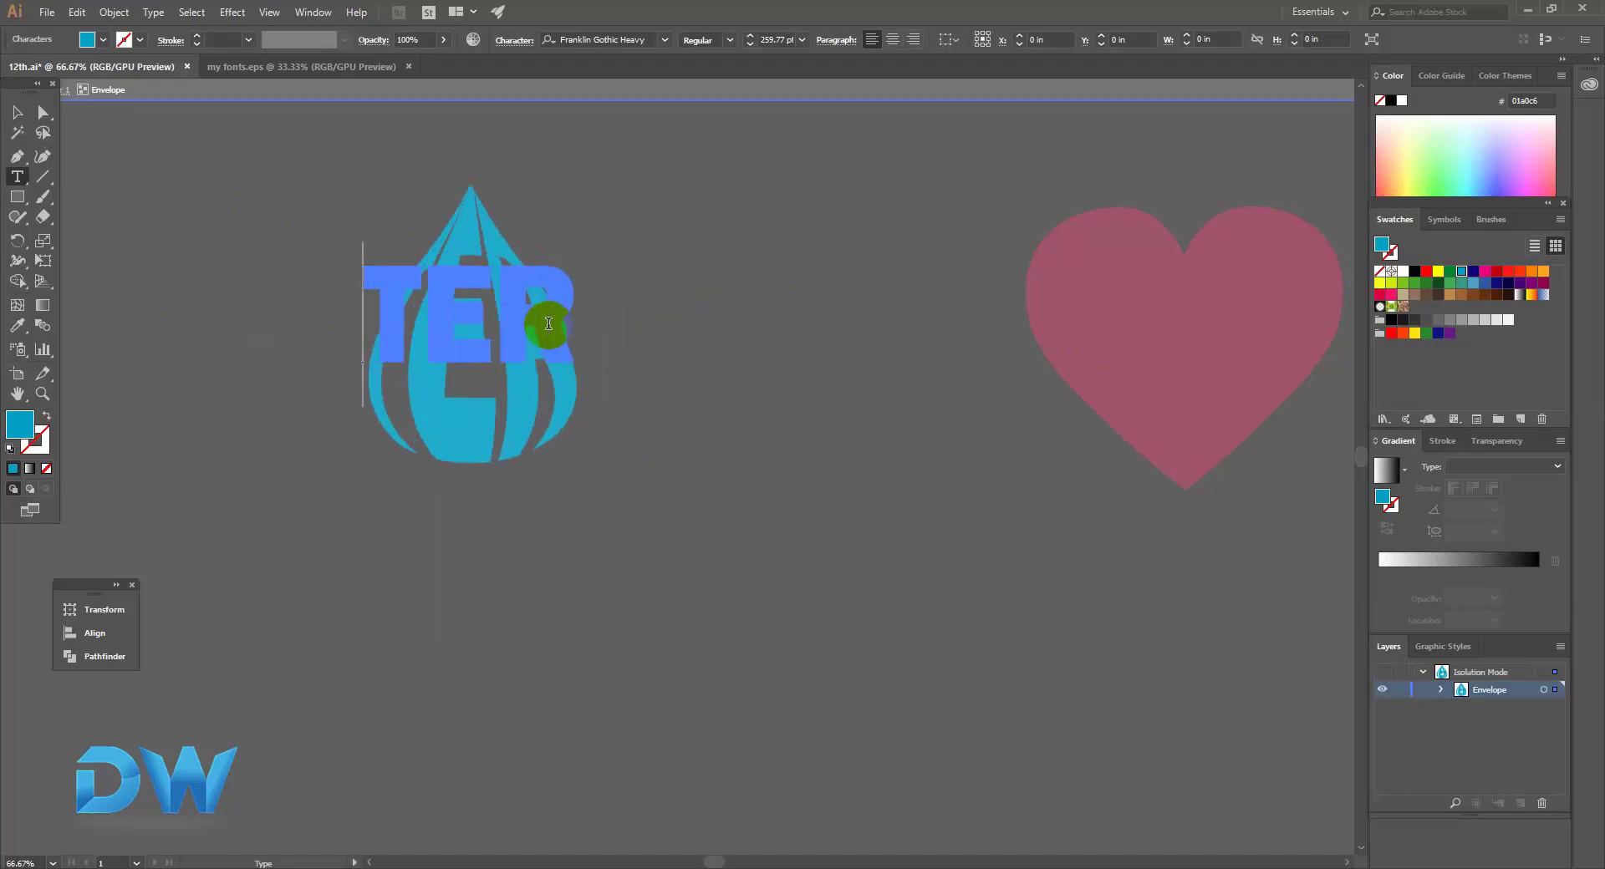
text(LOVE)
key(Delete)
key(Delete)
key(Delete)
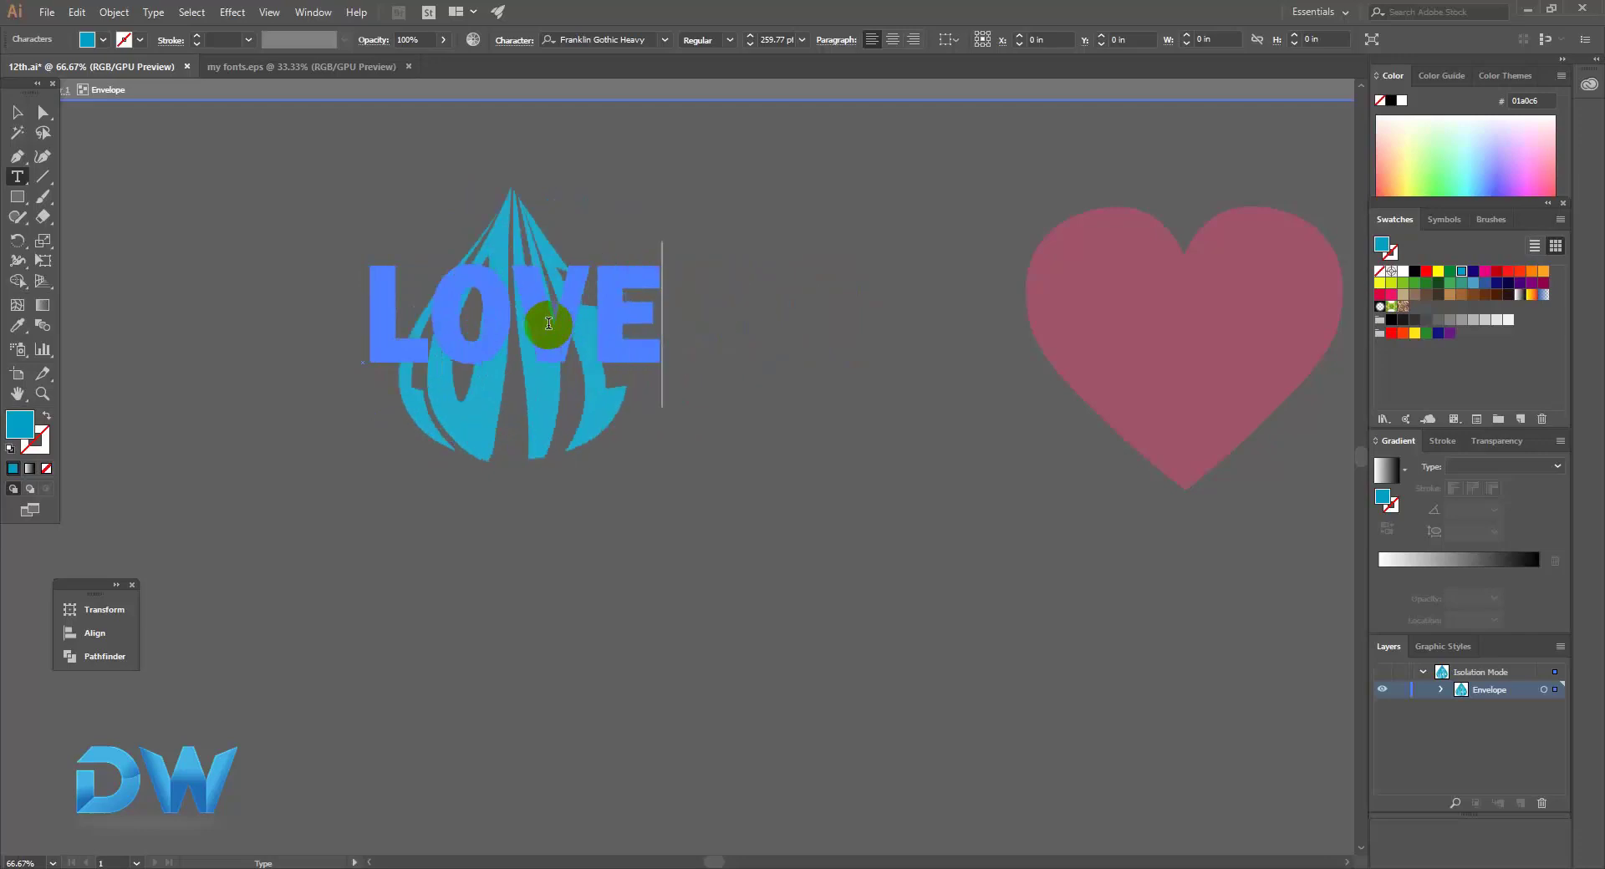
key(Escape)
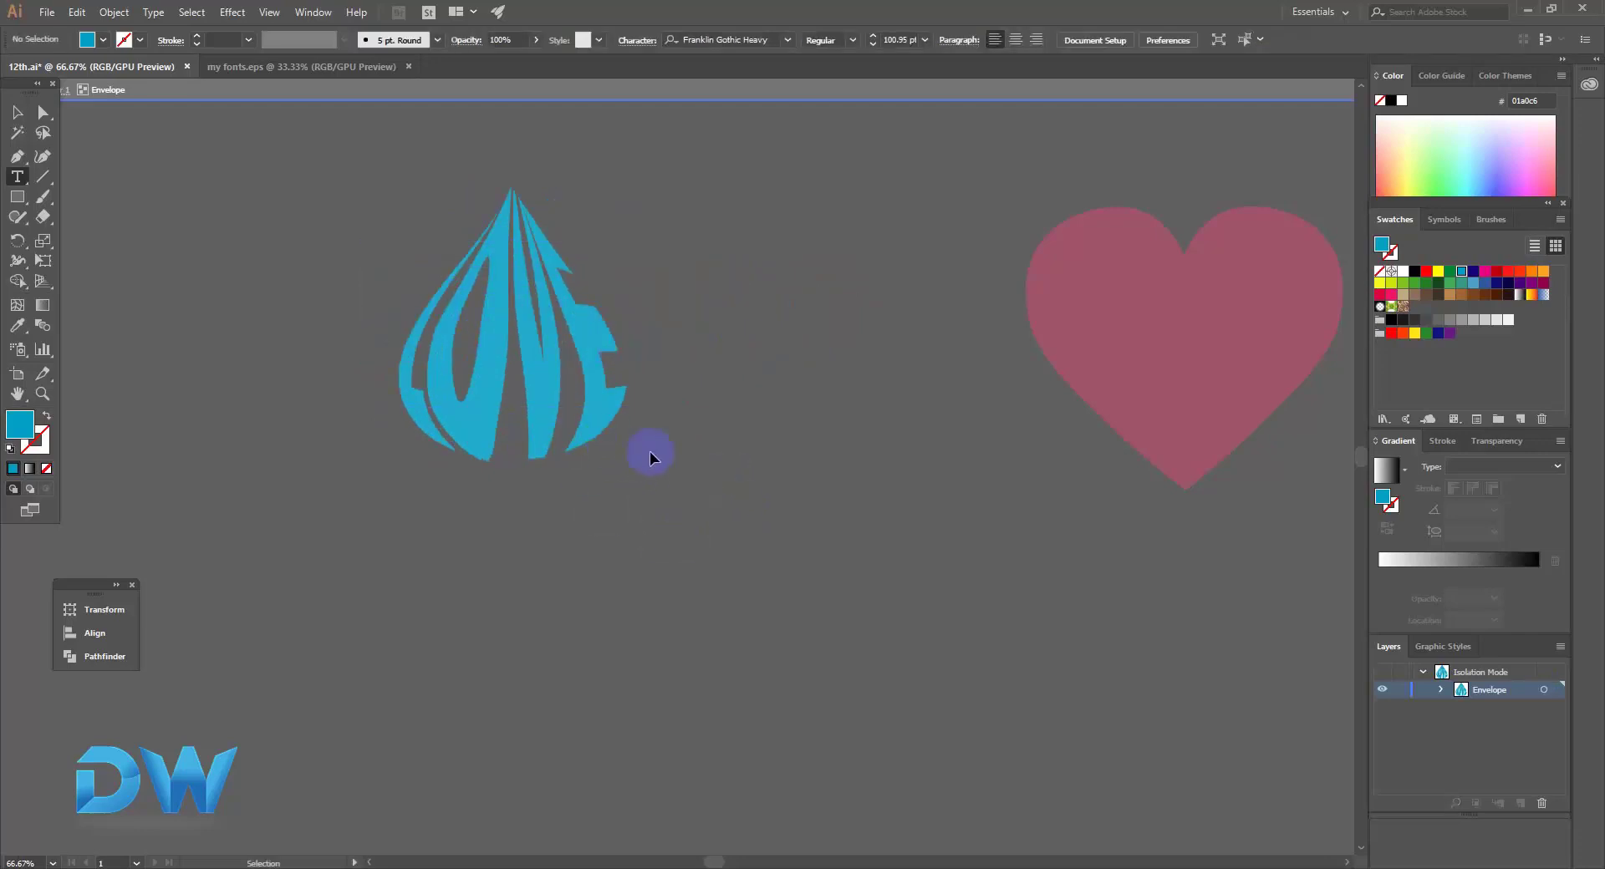
drag(493, 359, 446, 437)
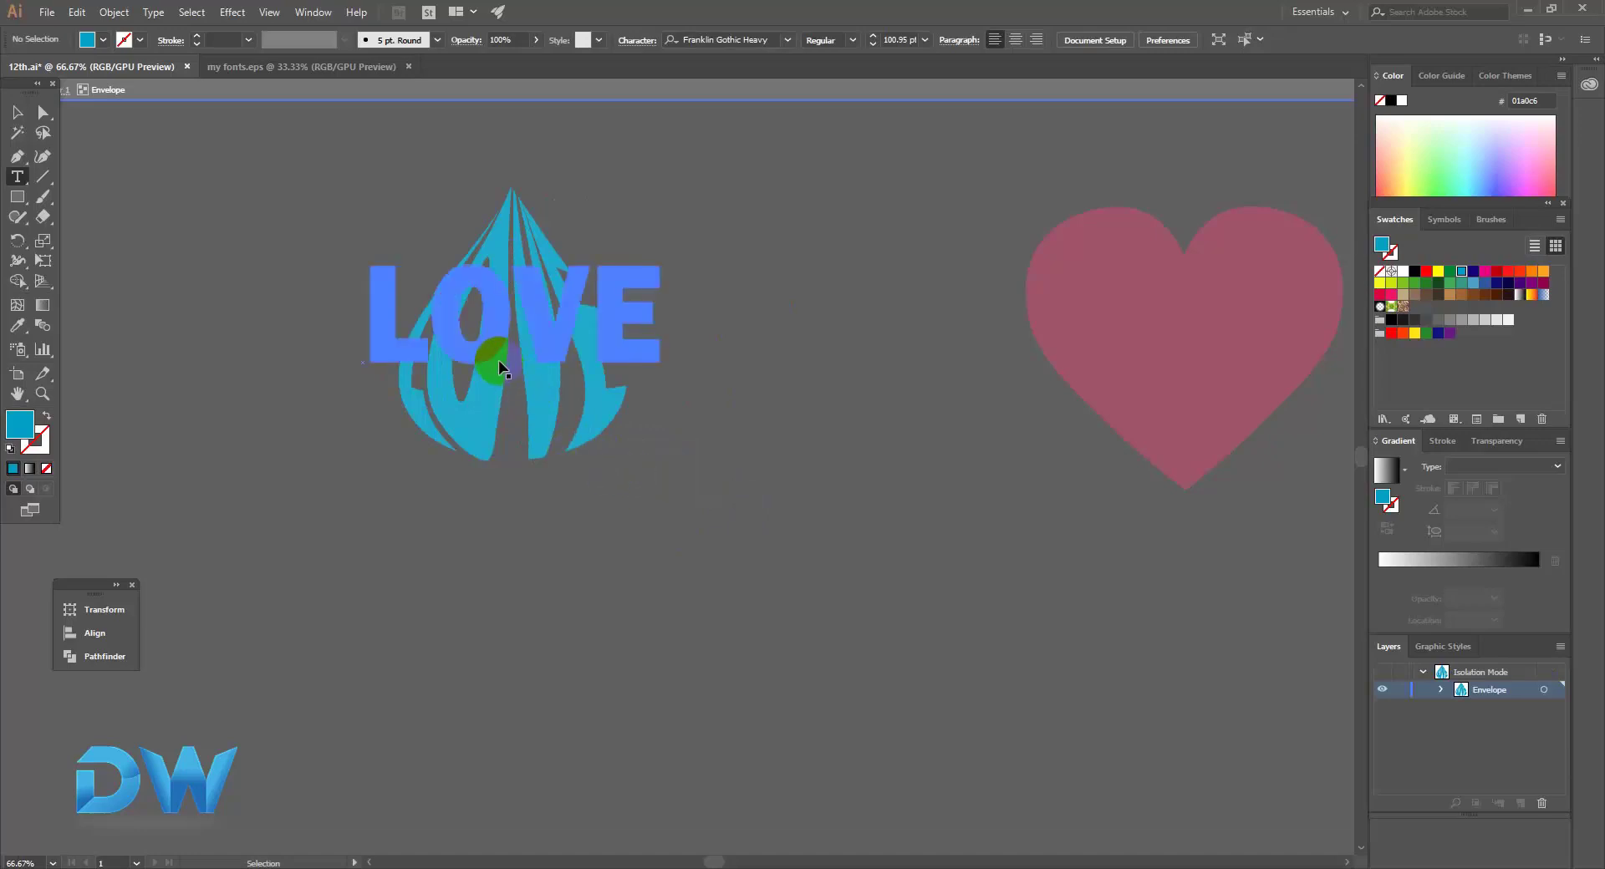
click(428, 331)
click(98, 123)
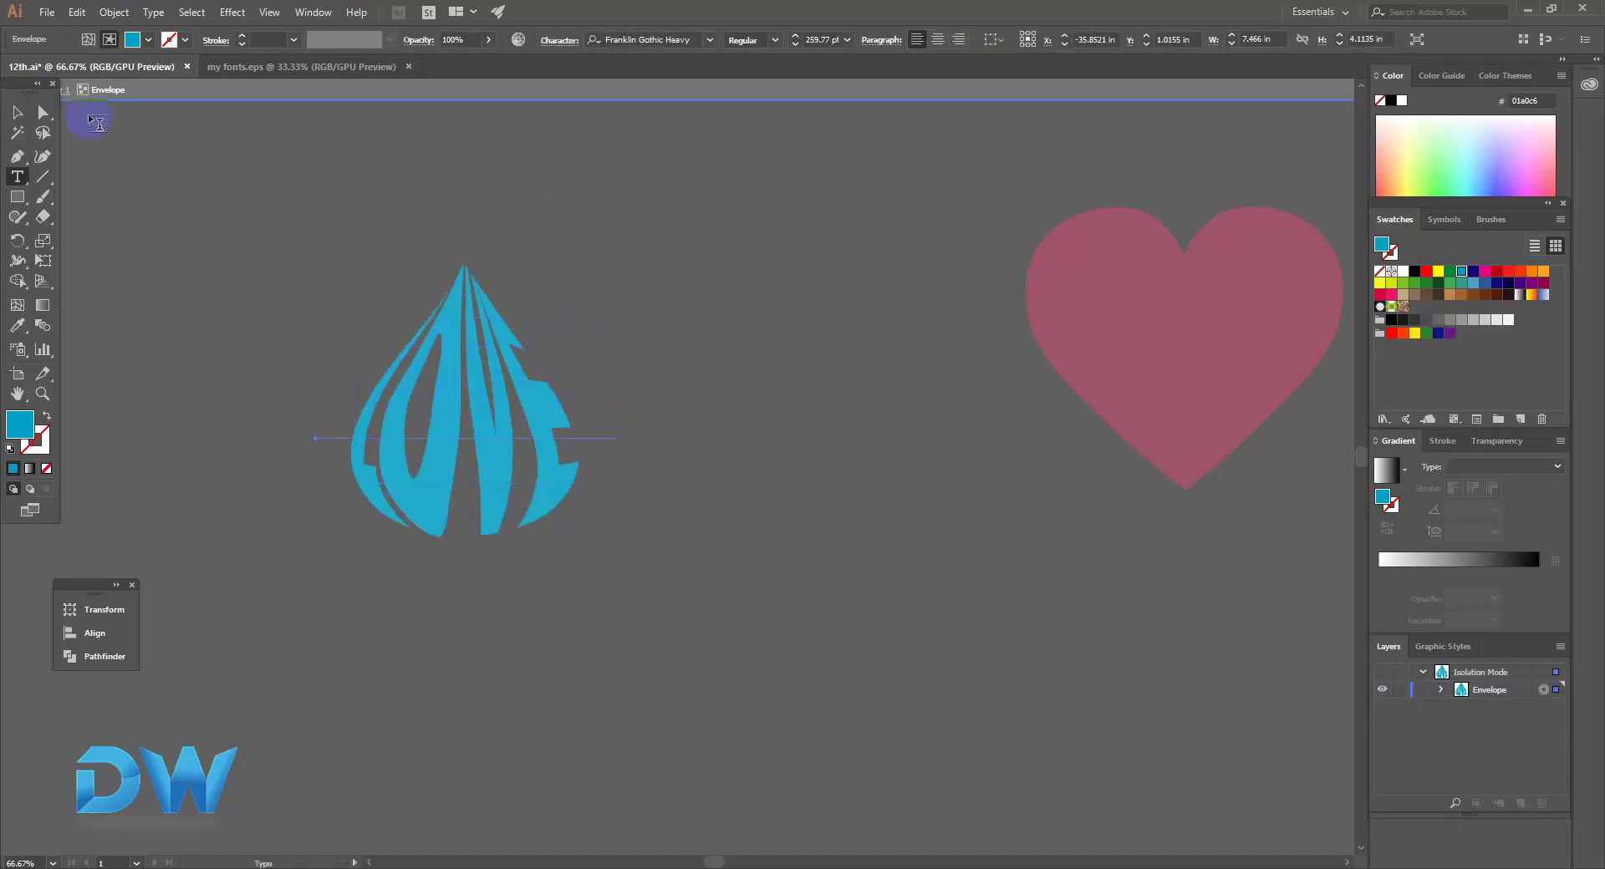
Expand the LOVE envelope (Object and Fill) into shapes and move the group up.
click(105, 12)
click(122, 192)
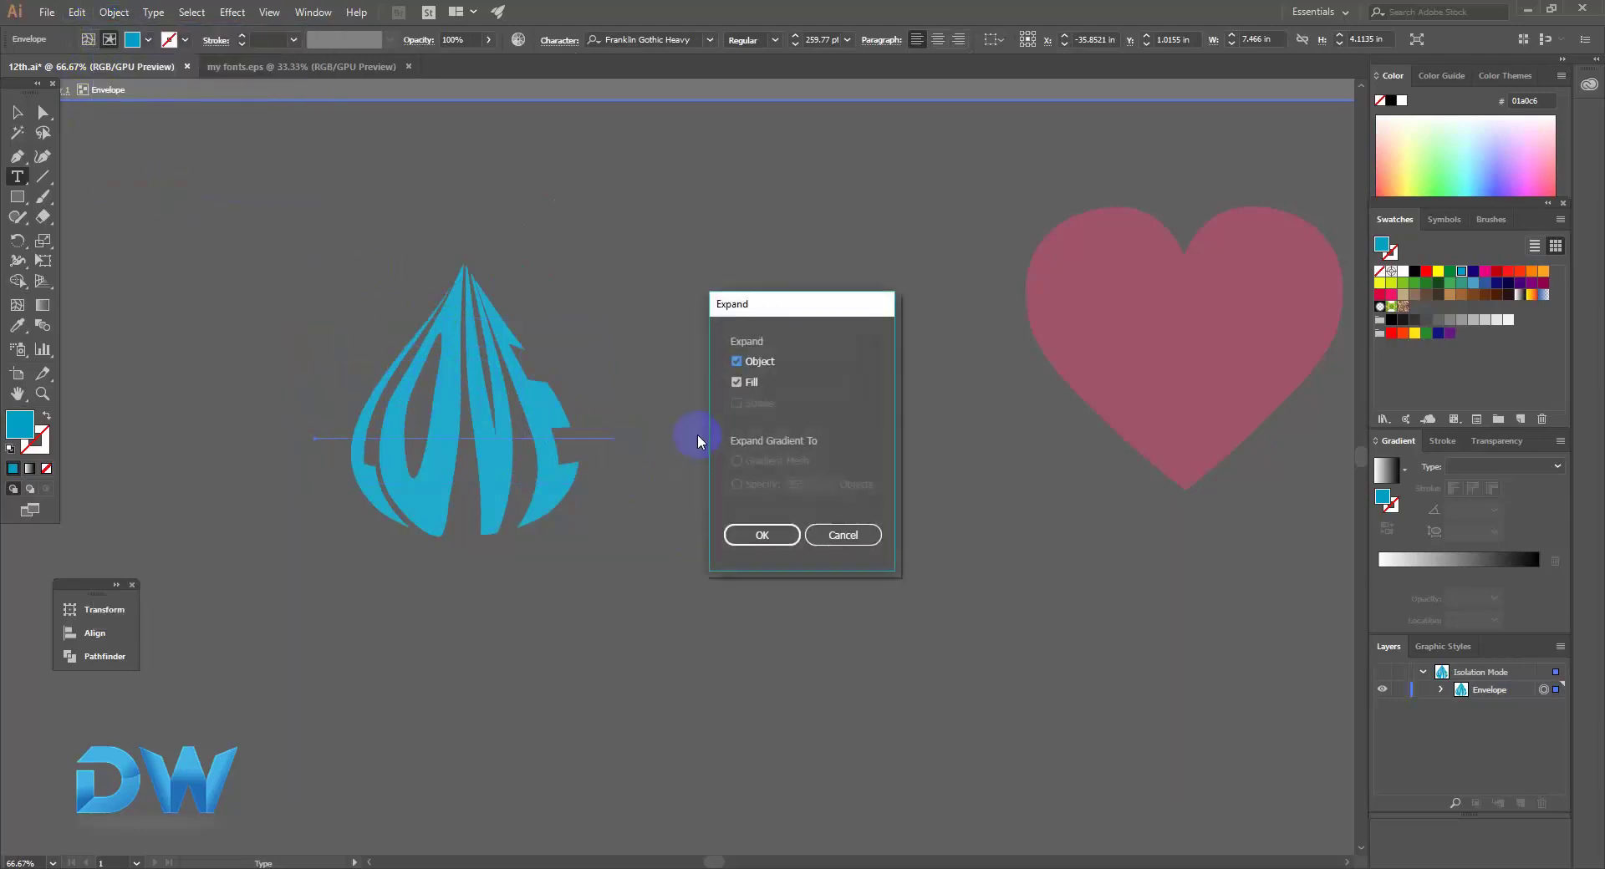
click(784, 542)
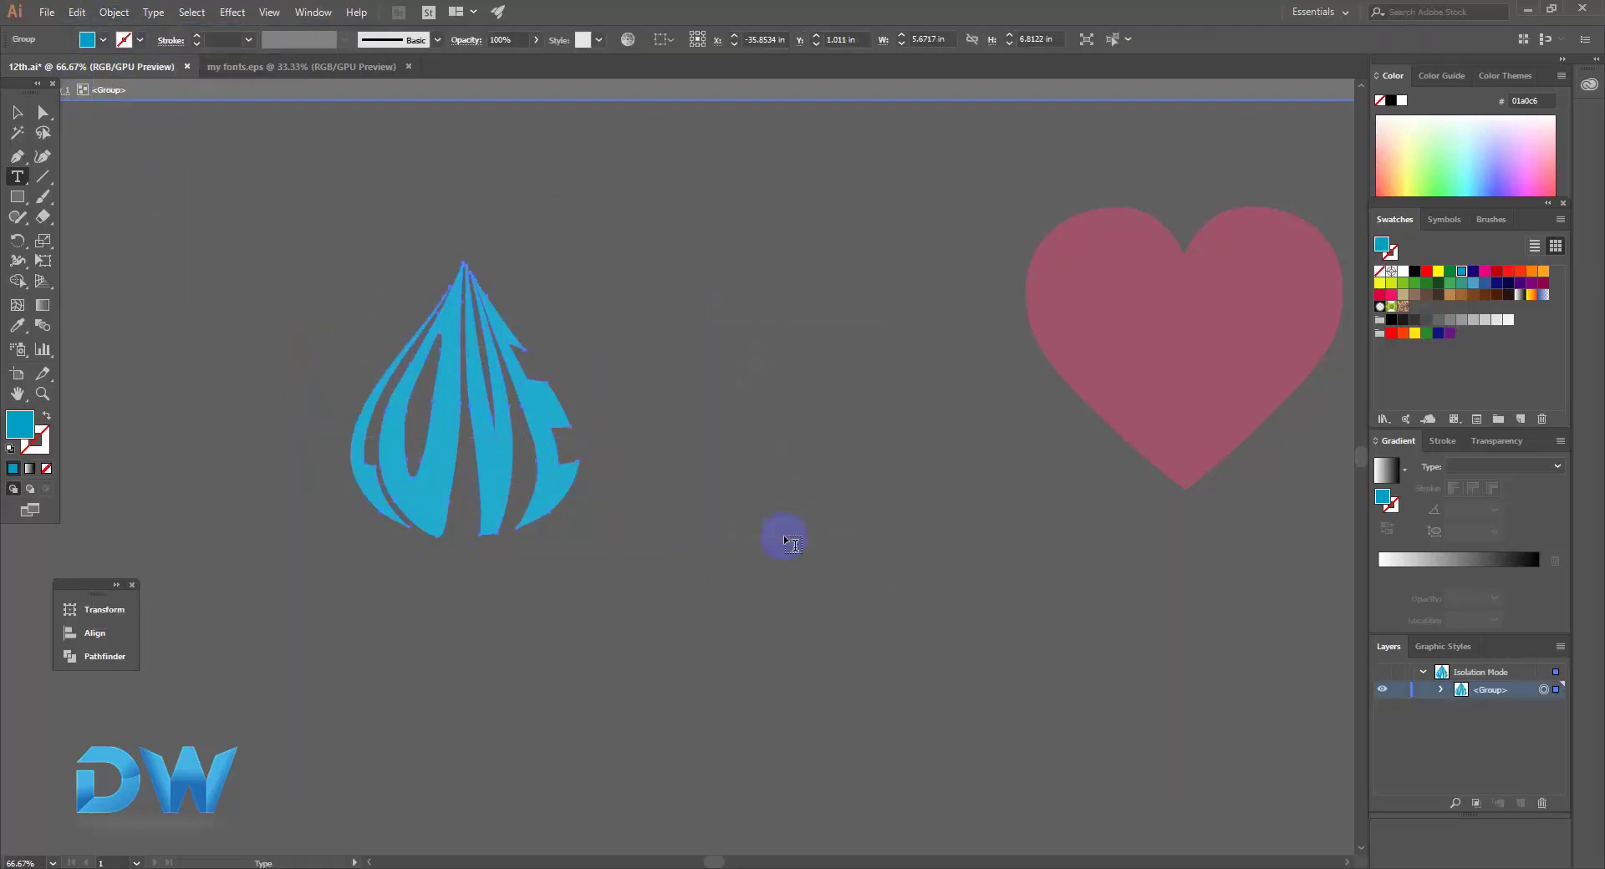
drag(503, 409, 505, 331)
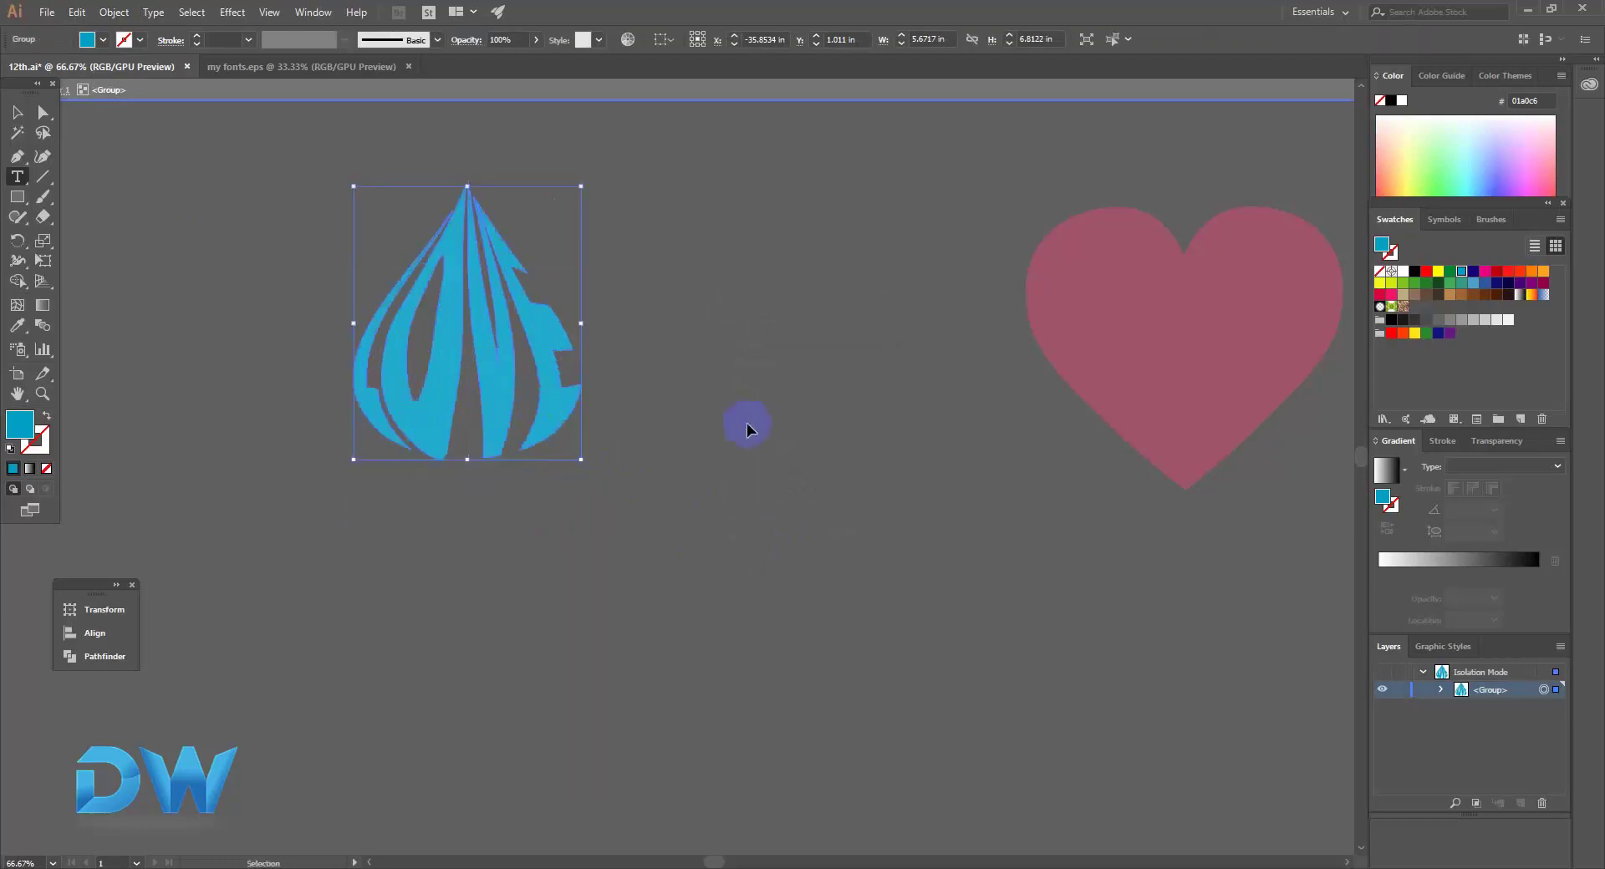
Fill the LOVE group light orange and pan toward the cat artwork.
click(1436, 272)
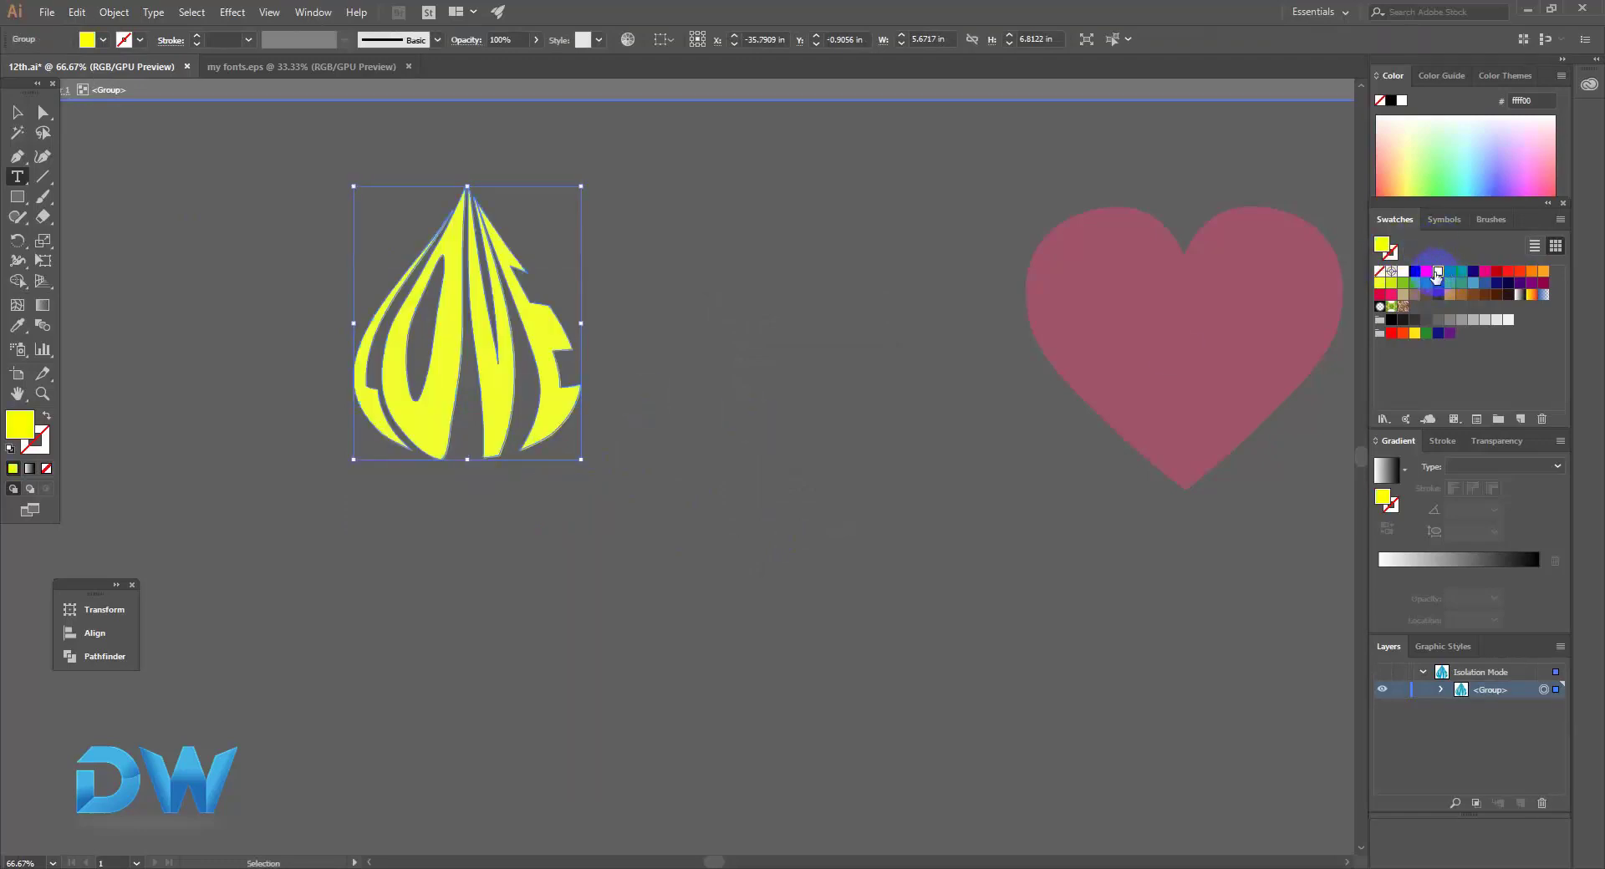
click(1426, 273)
click(1531, 272)
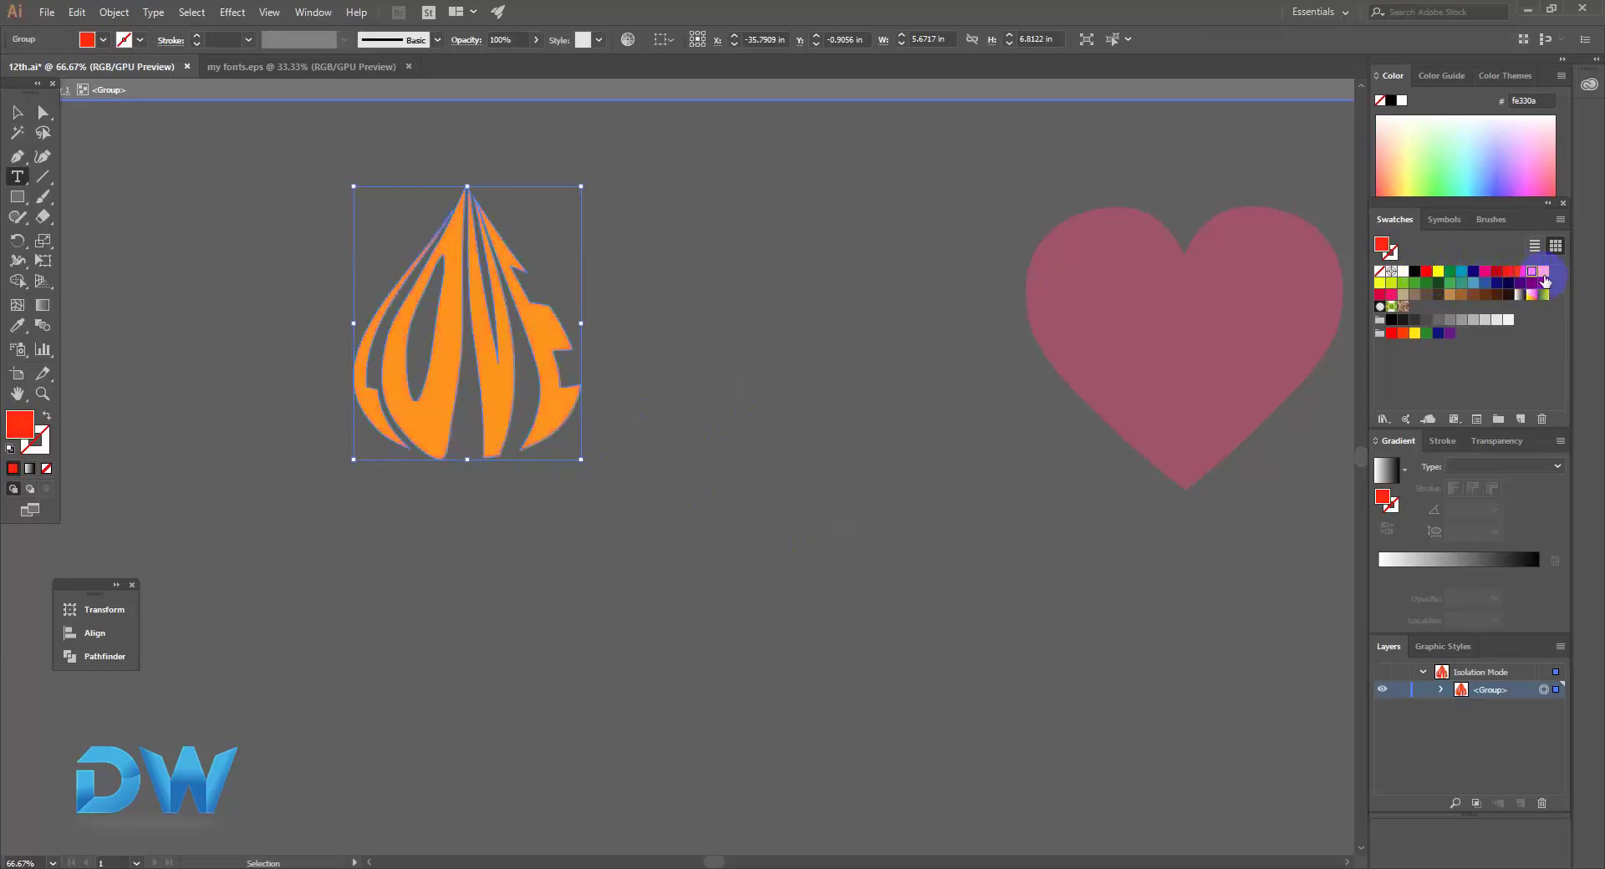
key(ctrl+shift+a)
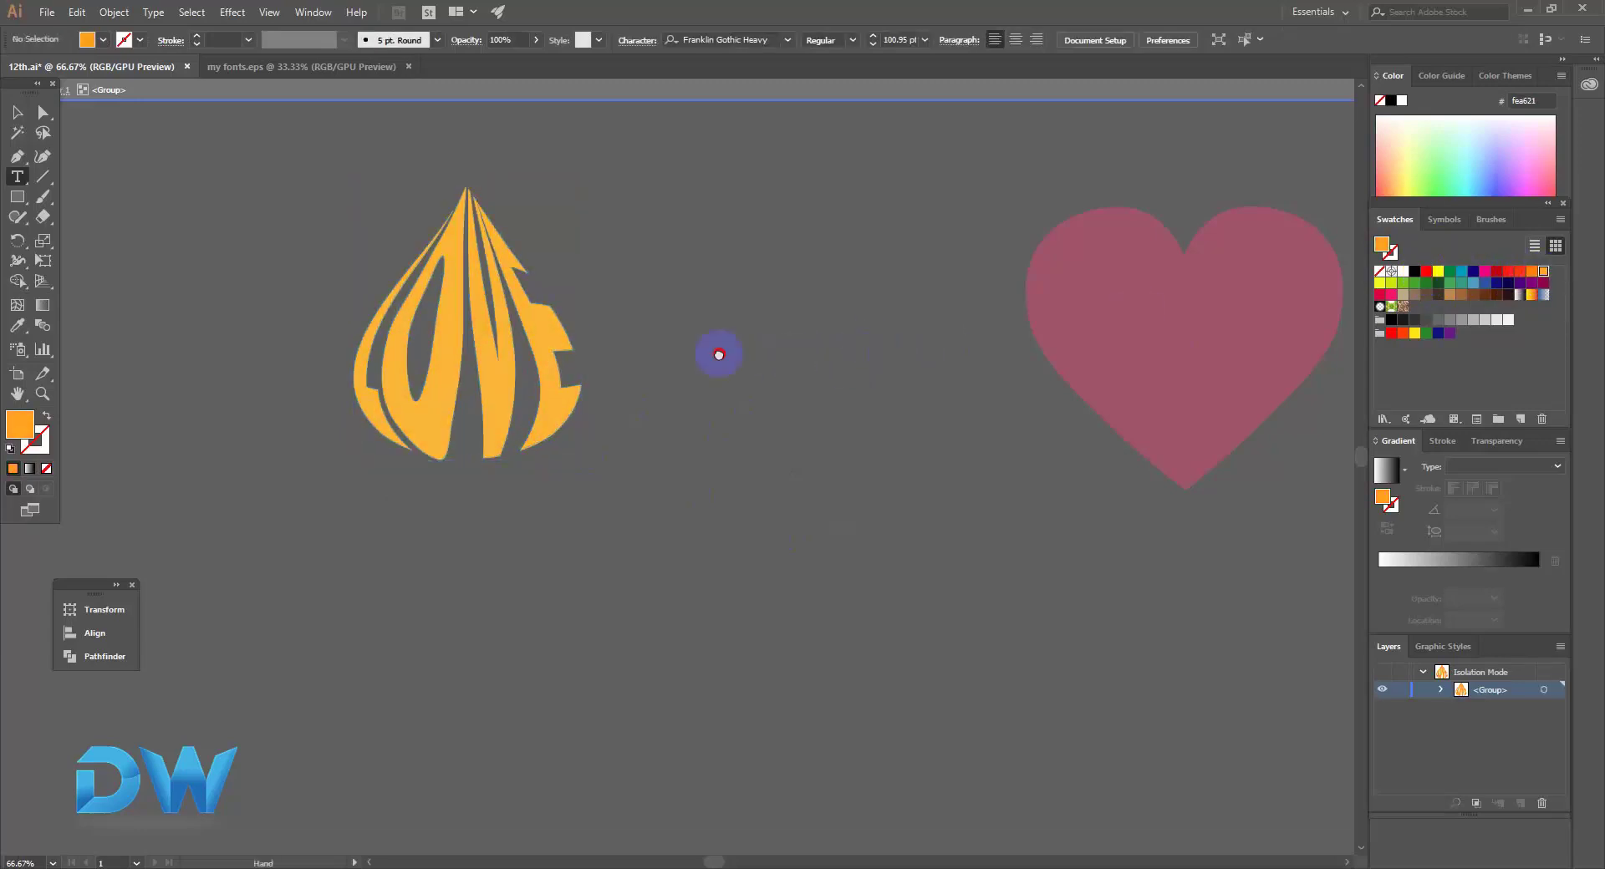
drag(717, 355, 524, 366)
Exit isolation mode and drag the pink heart left, away from the black cat.
click(17, 112)
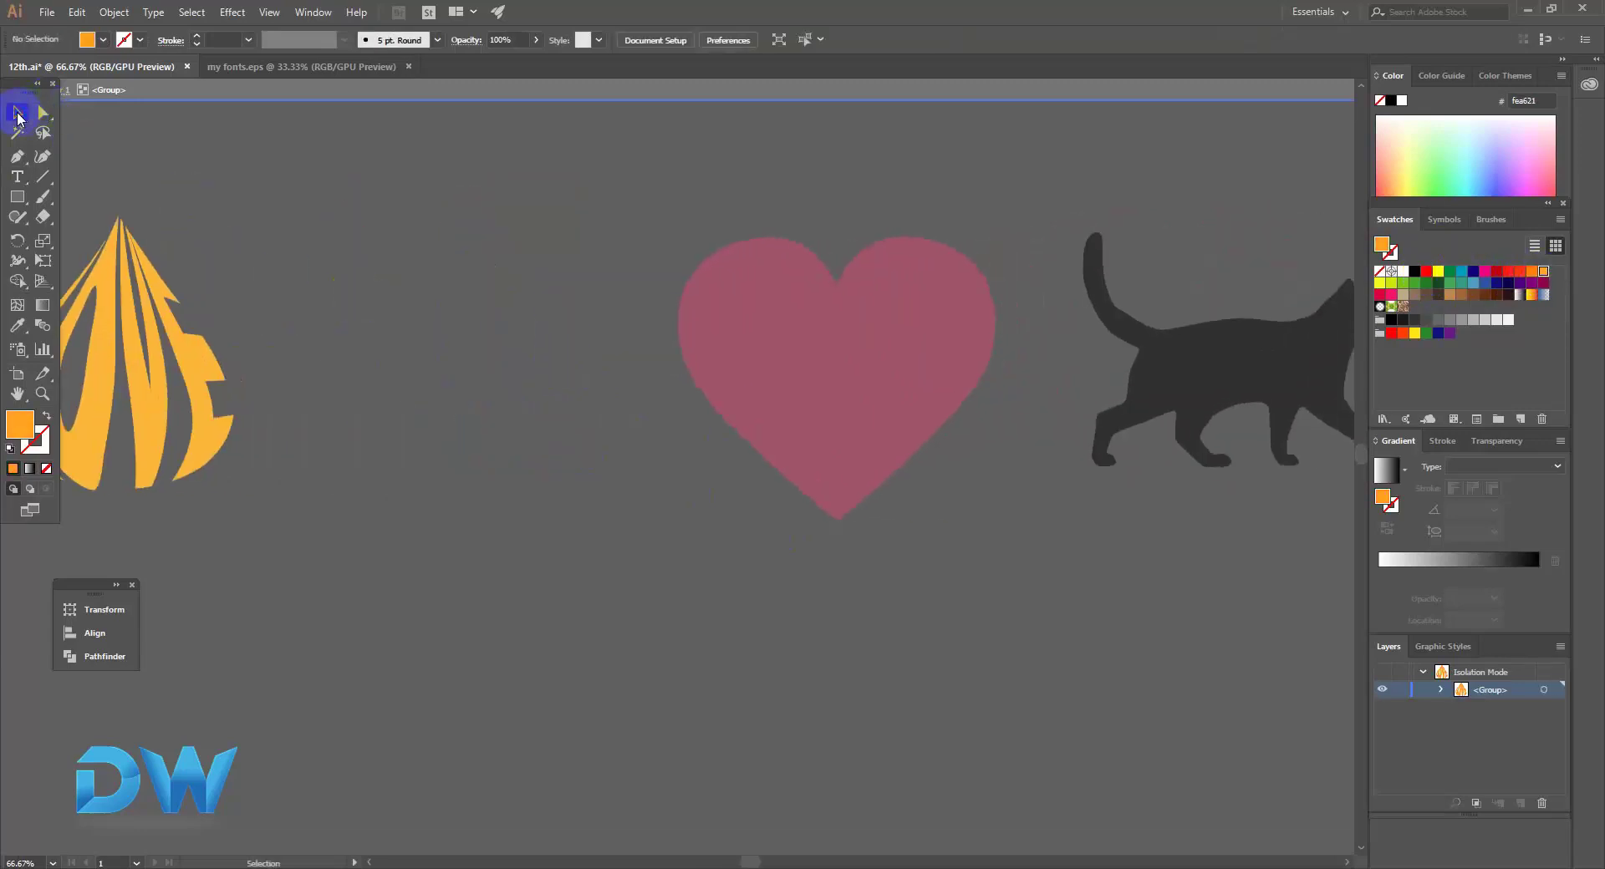
double_click(351, 261)
drag(516, 357, 412, 355)
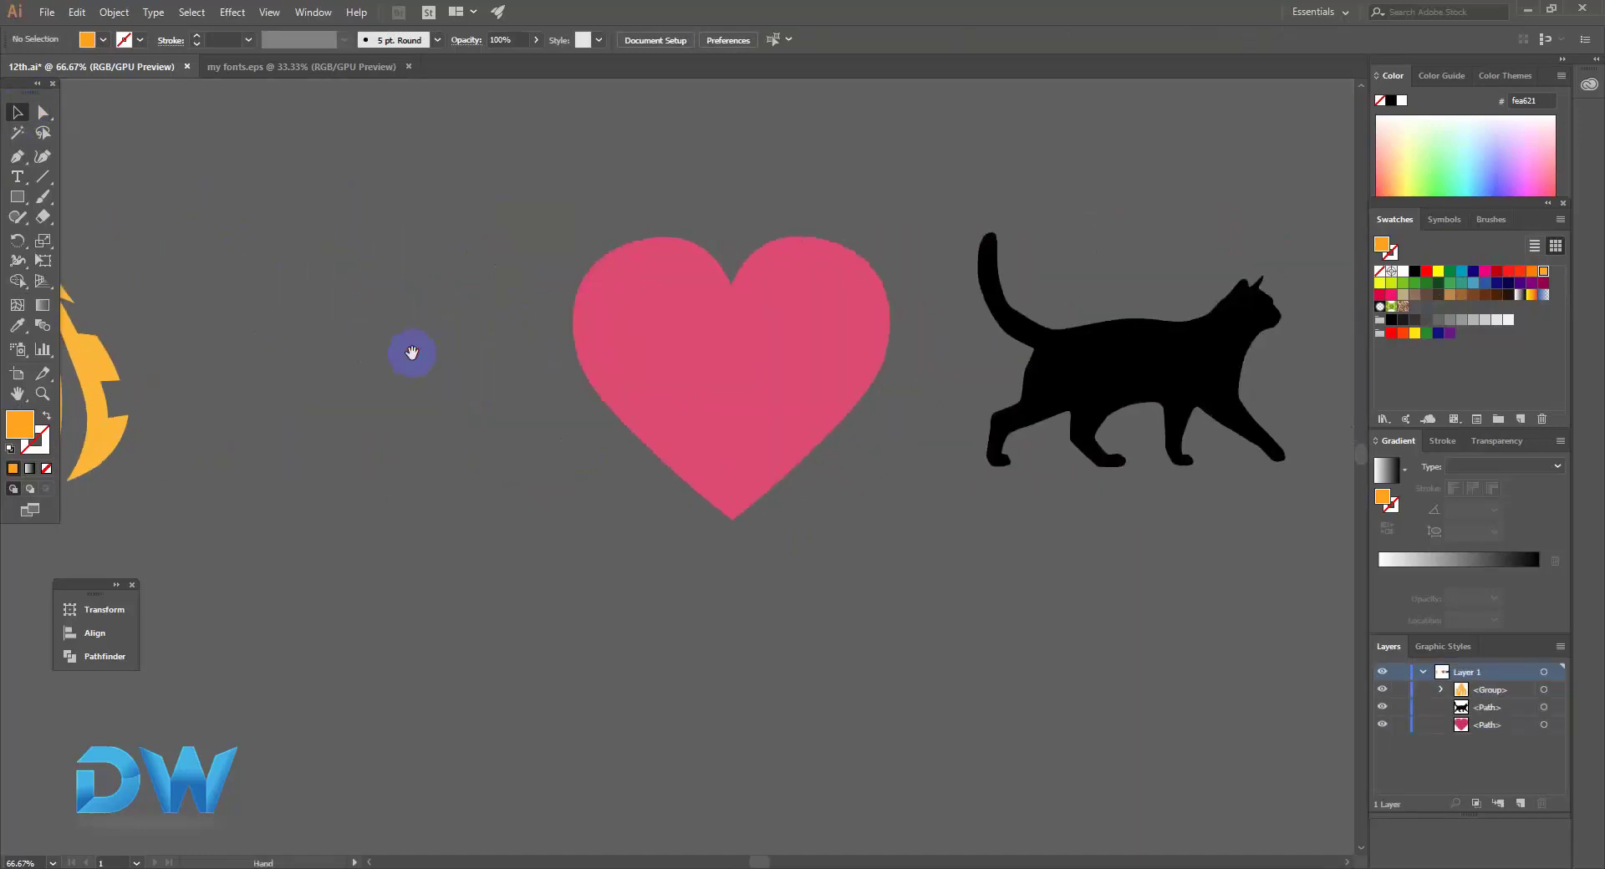
drag(636, 351, 539, 351)
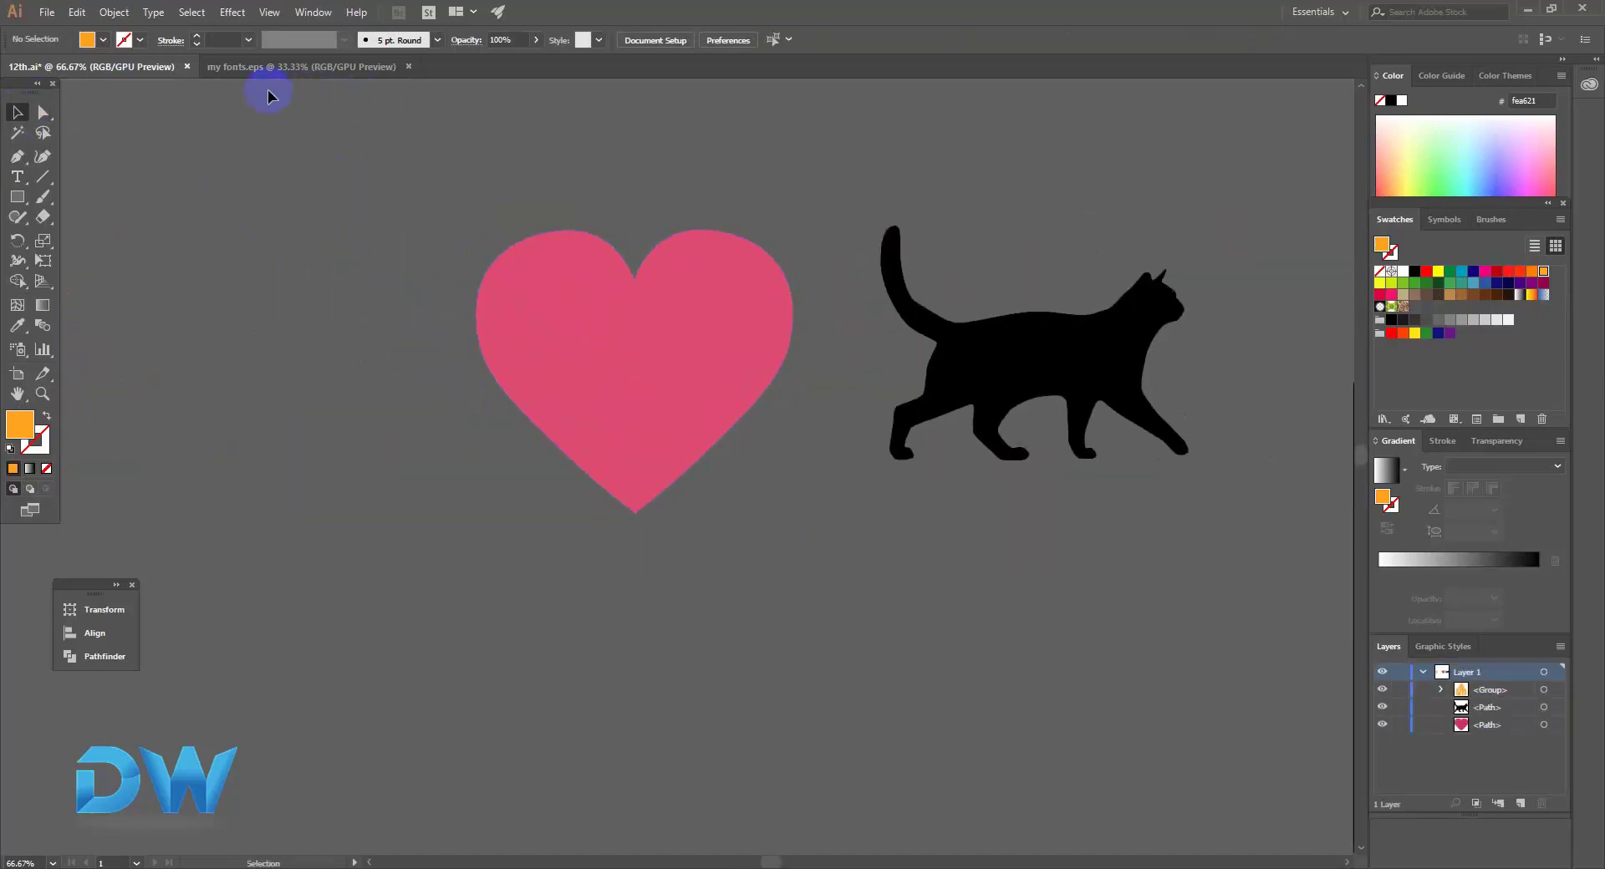
drag(549, 358, 466, 362)
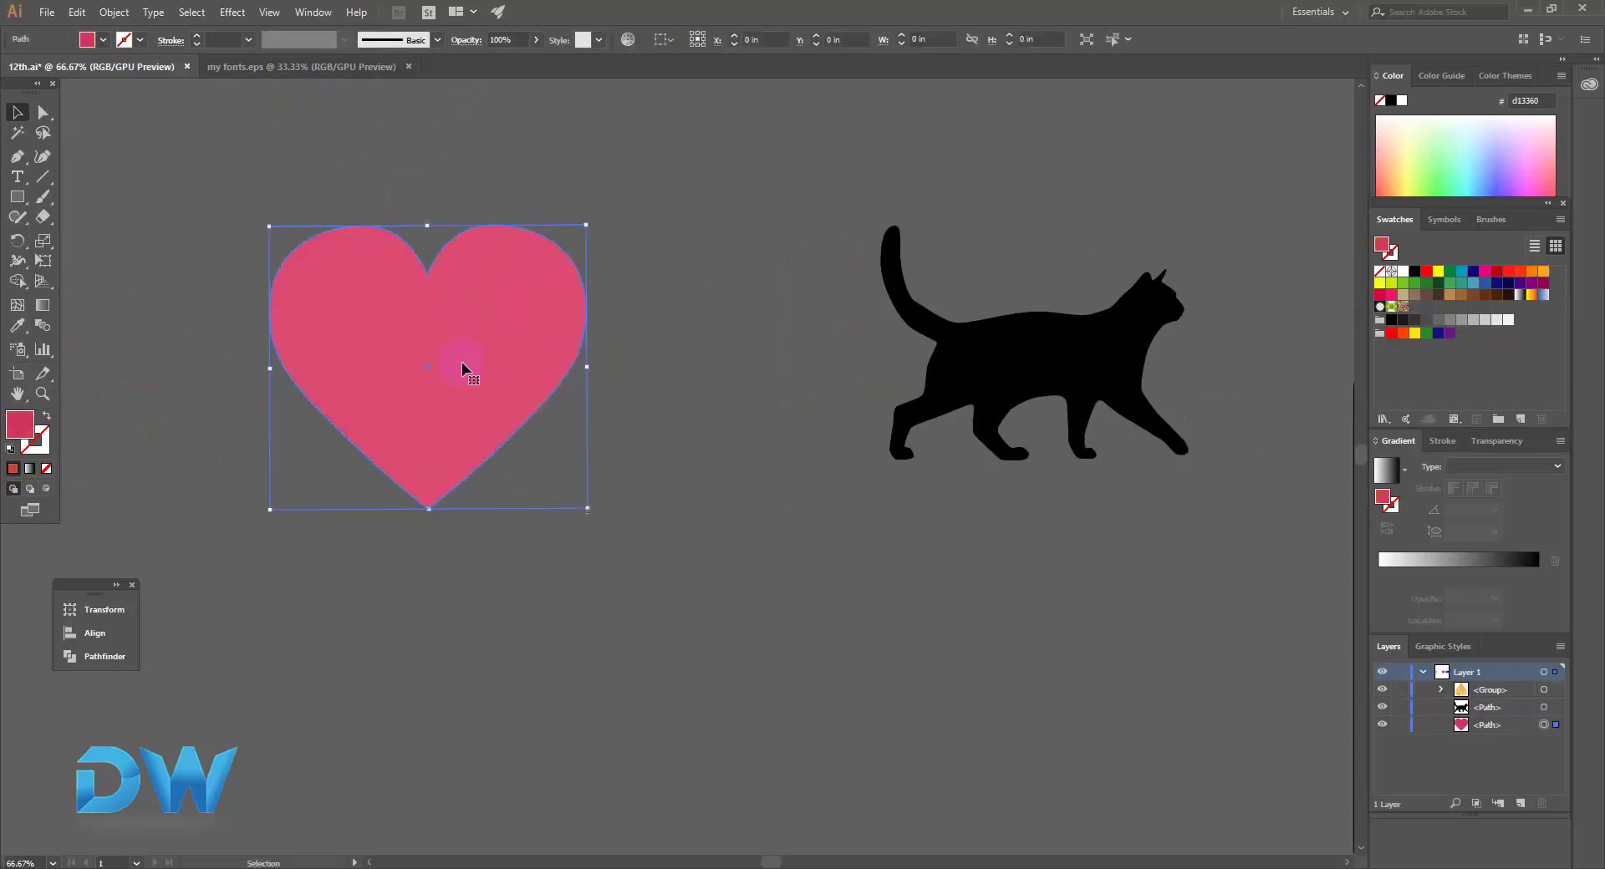
drag(563, 358, 692, 355)
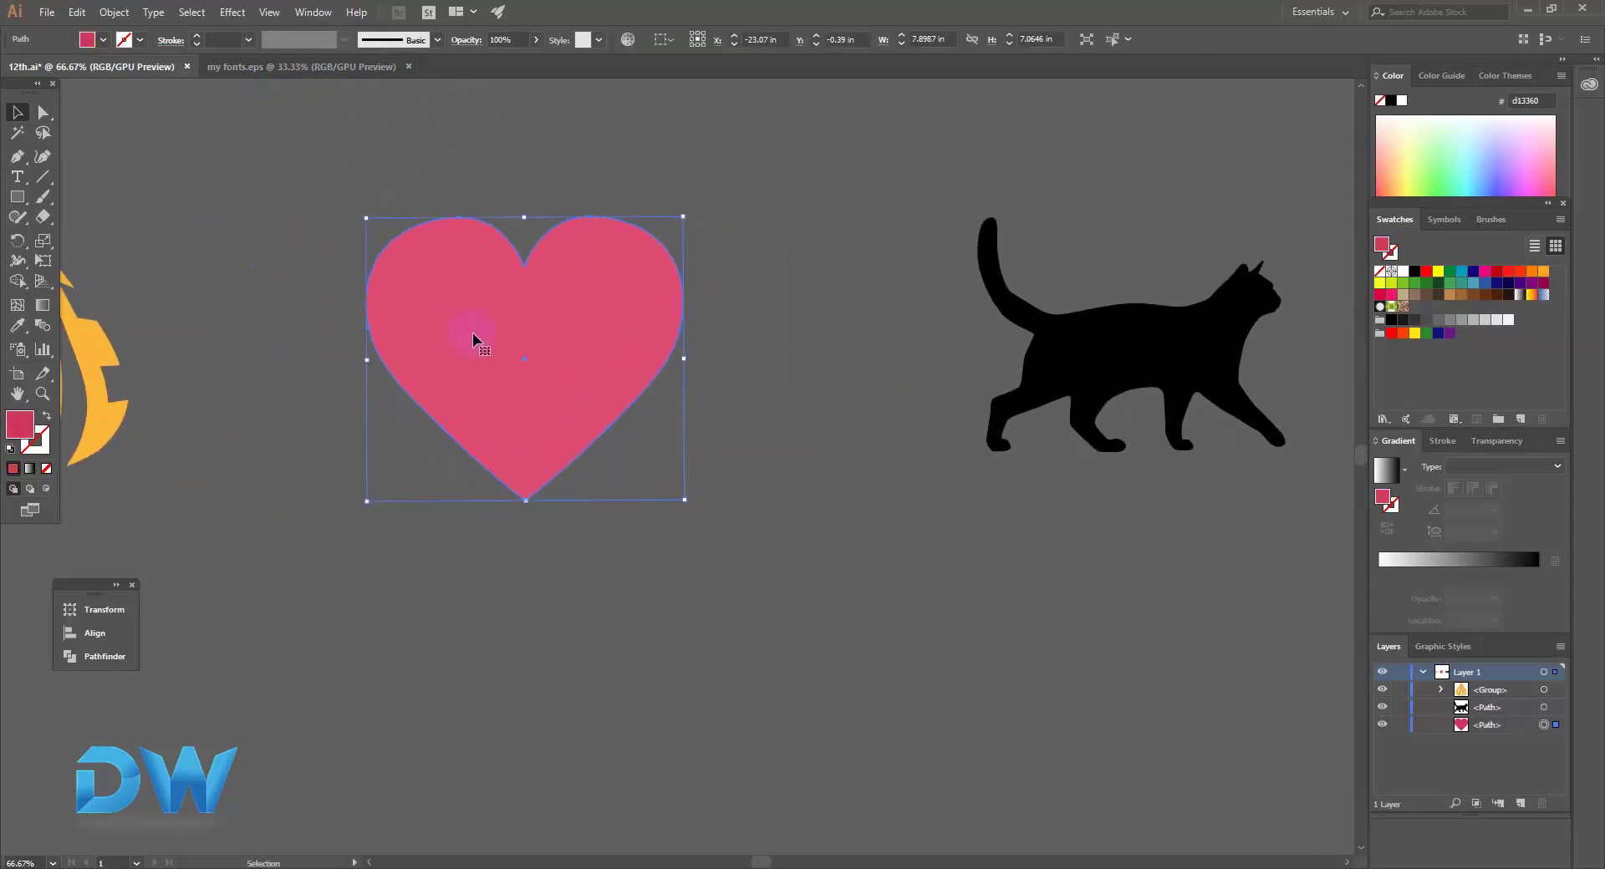
drag(384, 378, 709, 378)
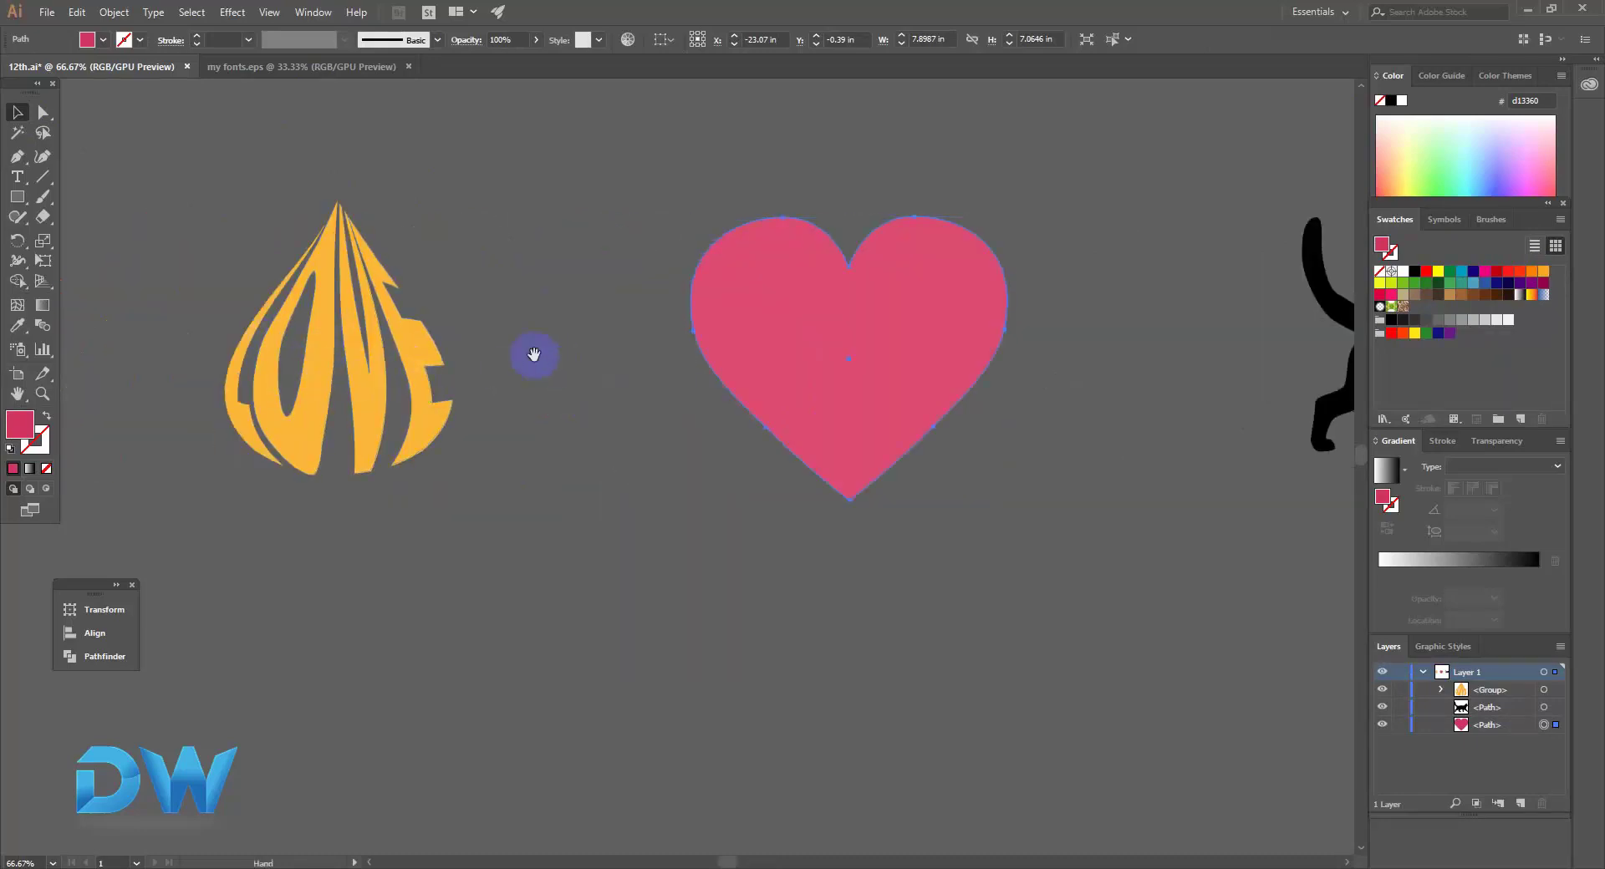
drag(910, 318, 734, 316)
drag(629, 338, 533, 343)
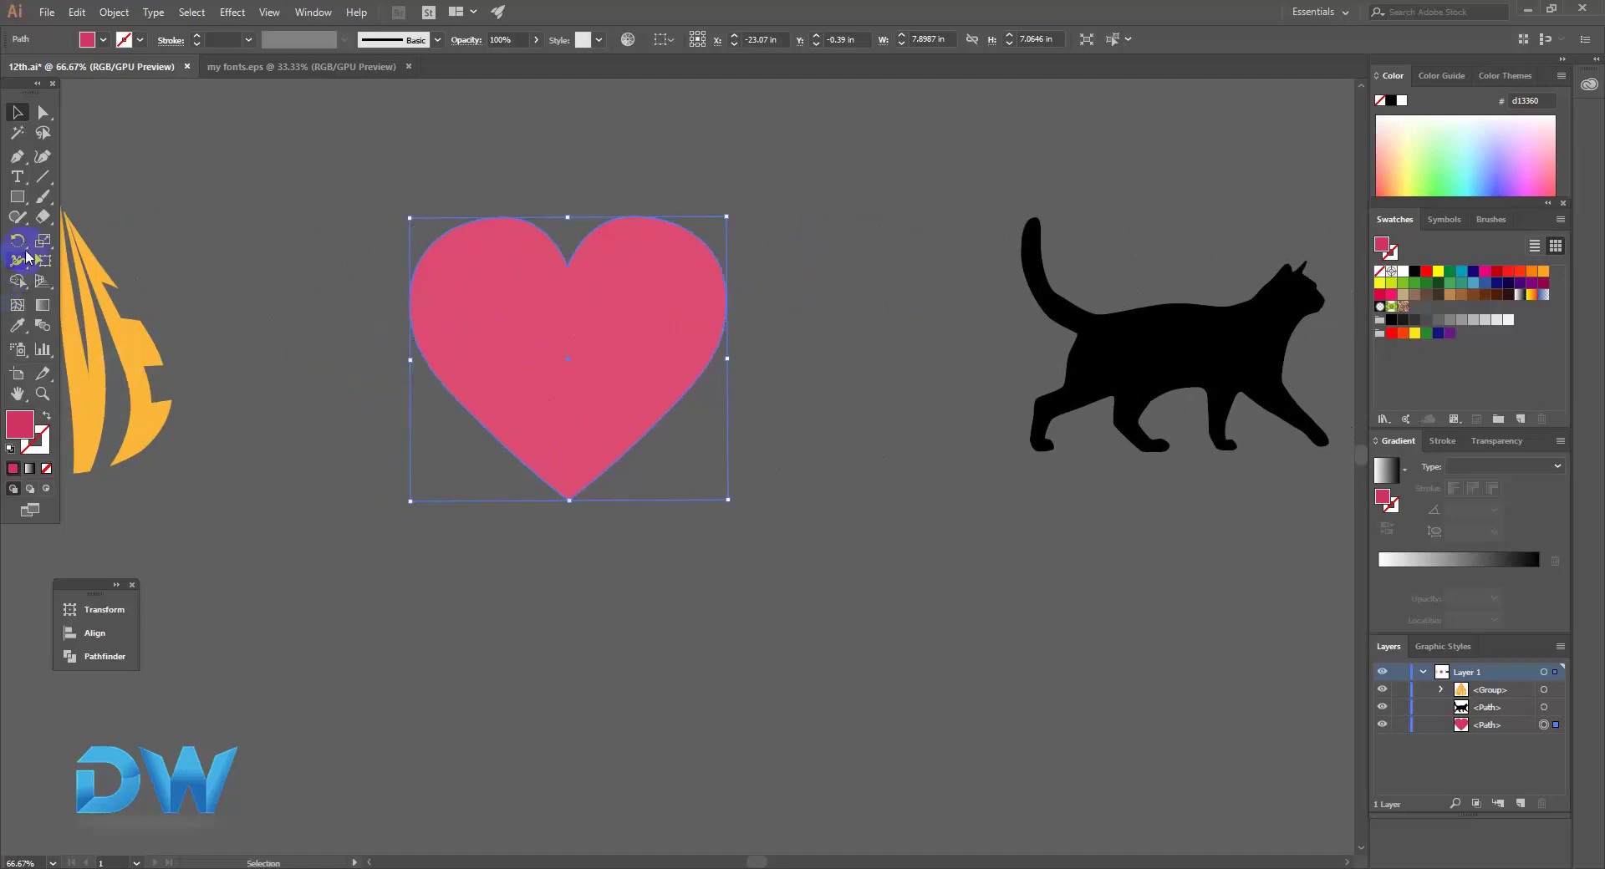
Draw two slanted straight lines across the pink heart, one high up and one near its tip.
click(42, 177)
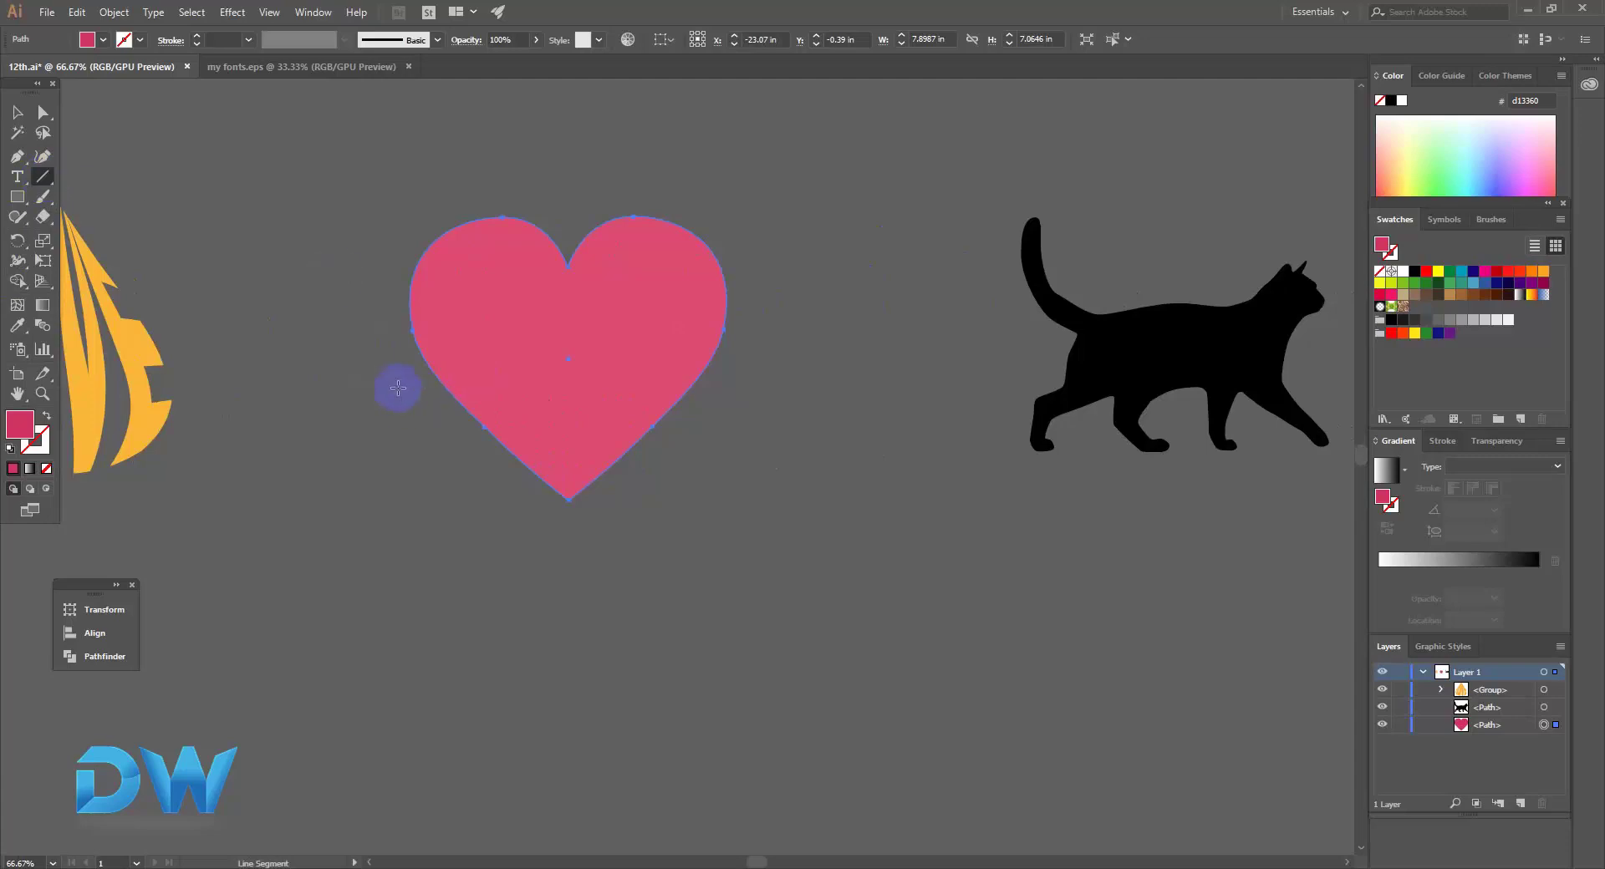
mouse_move(387, 344)
mouse_down()
mouse_move(740, 272)
mouse_move(759, 283)
mouse_up()
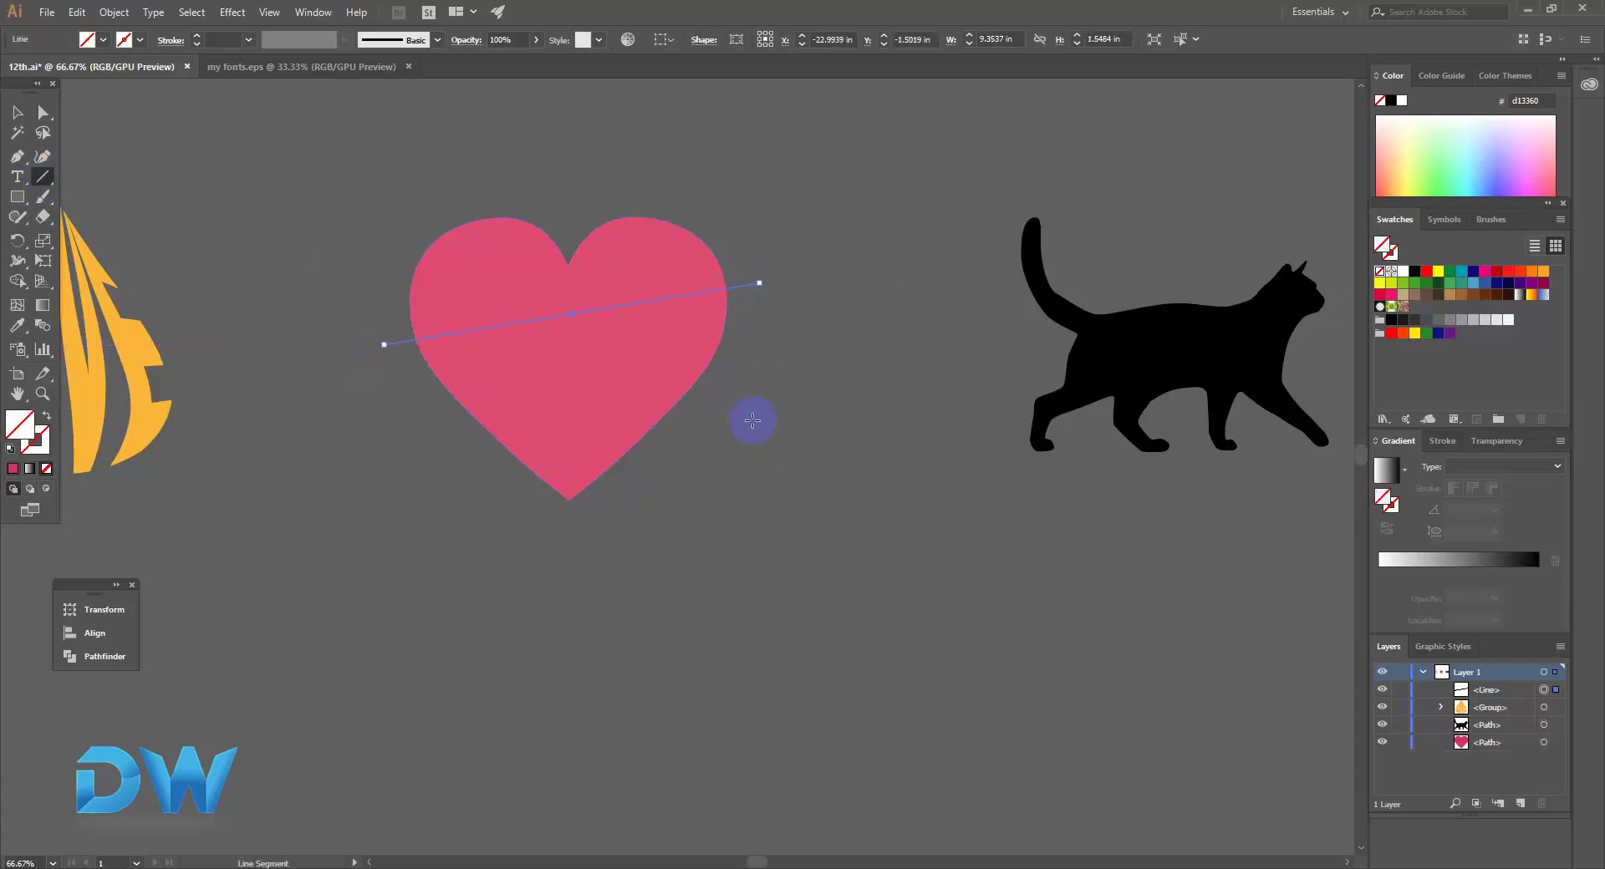
drag(702, 434, 443, 422)
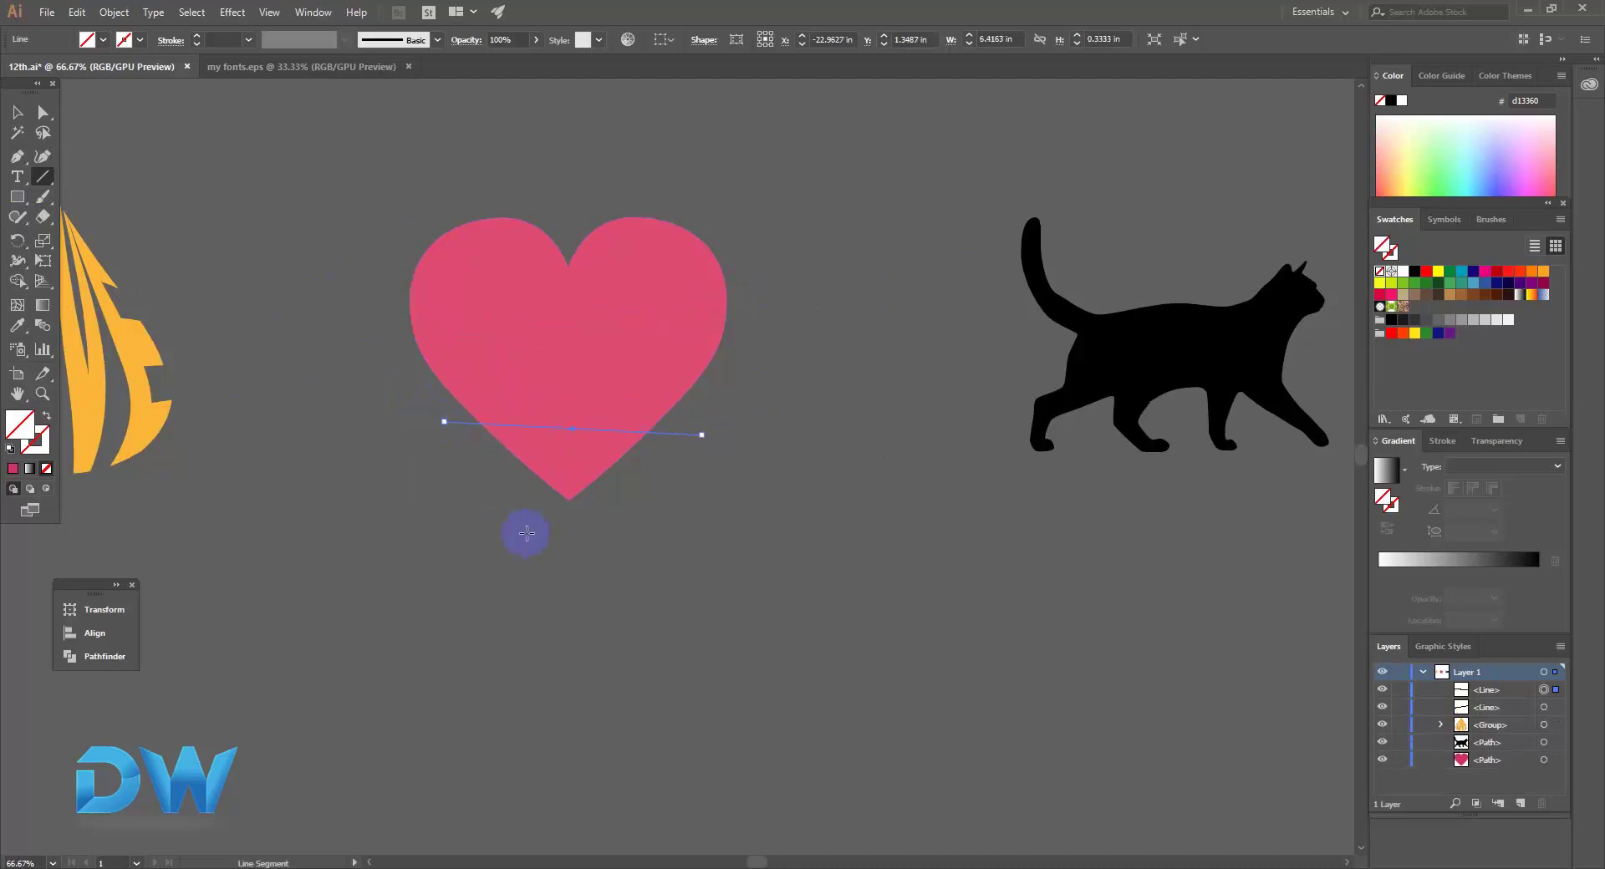
In Outline view, select the heart with both lines and apply Pathfinder Divide.
click(269, 12)
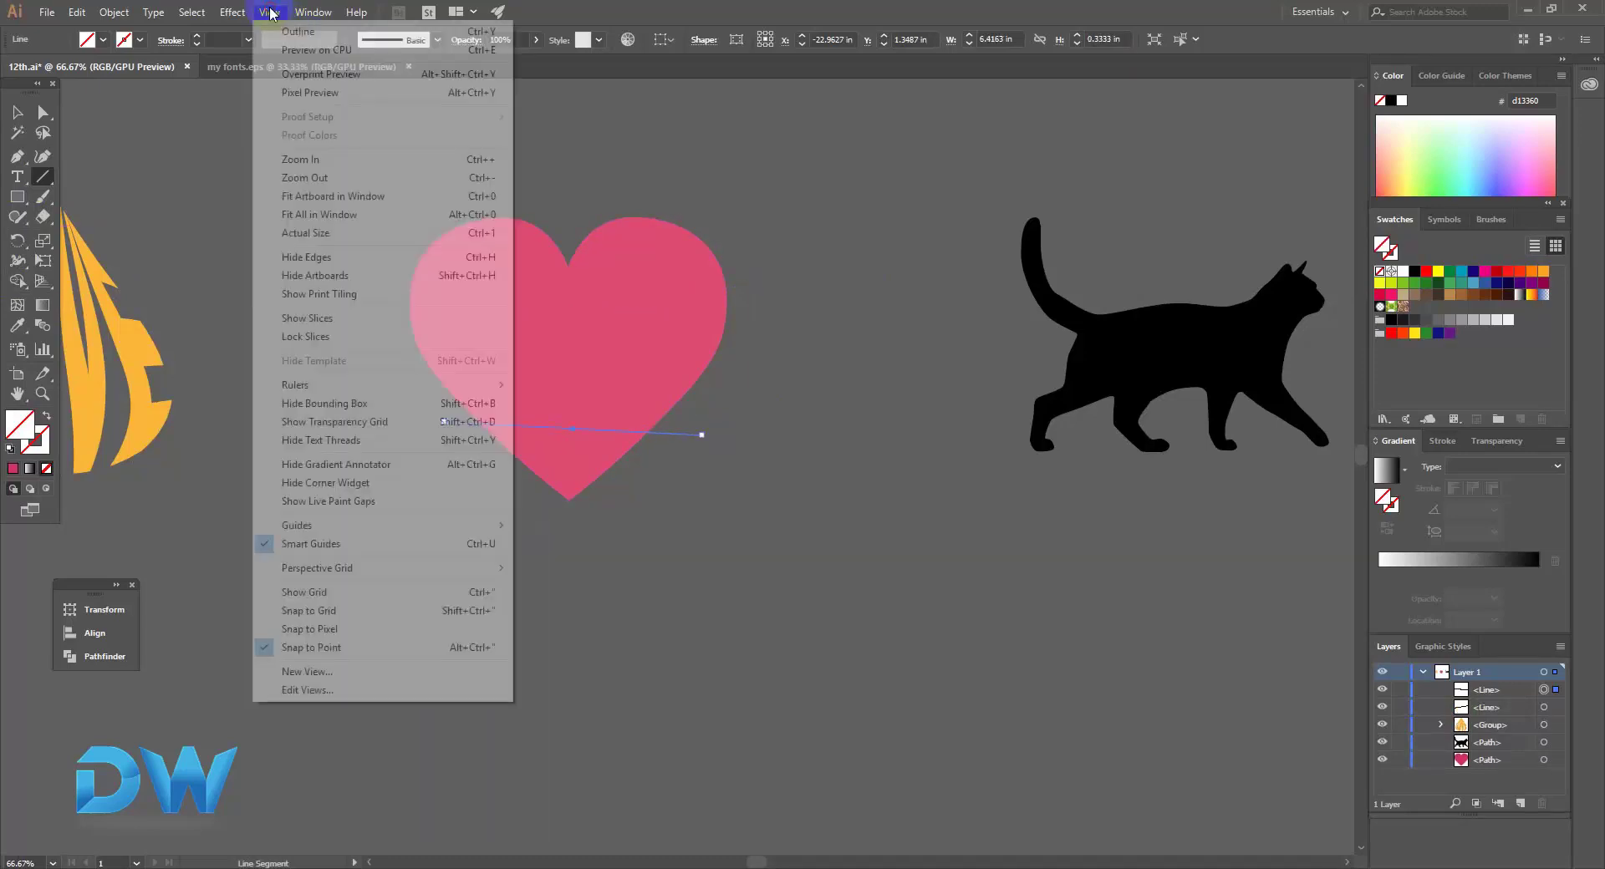
click(292, 32)
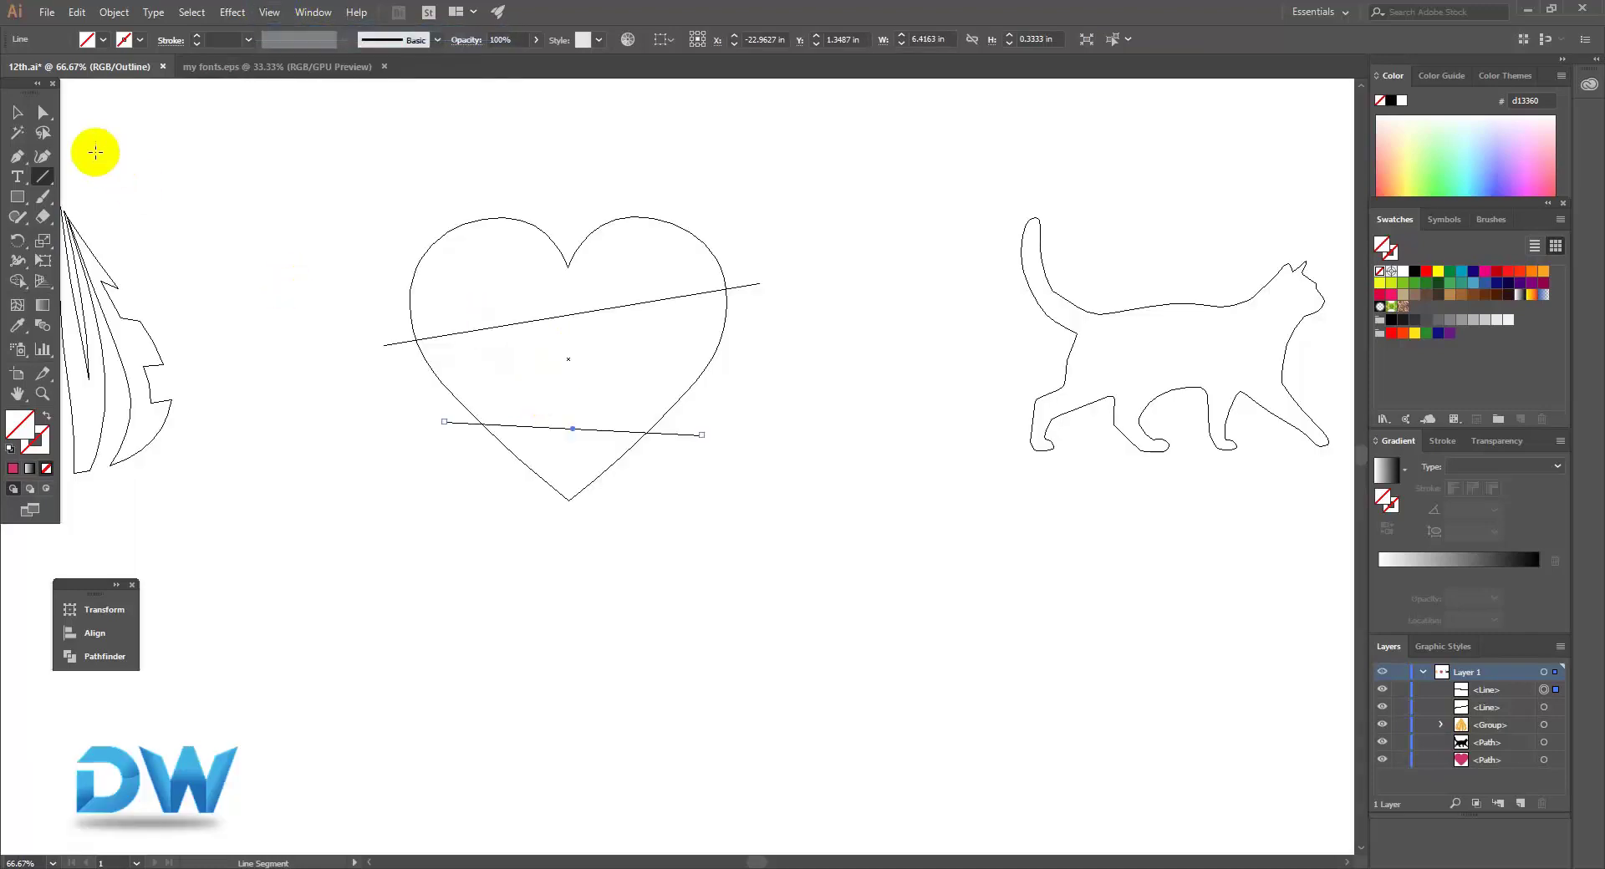
click(17, 112)
drag(353, 176, 805, 582)
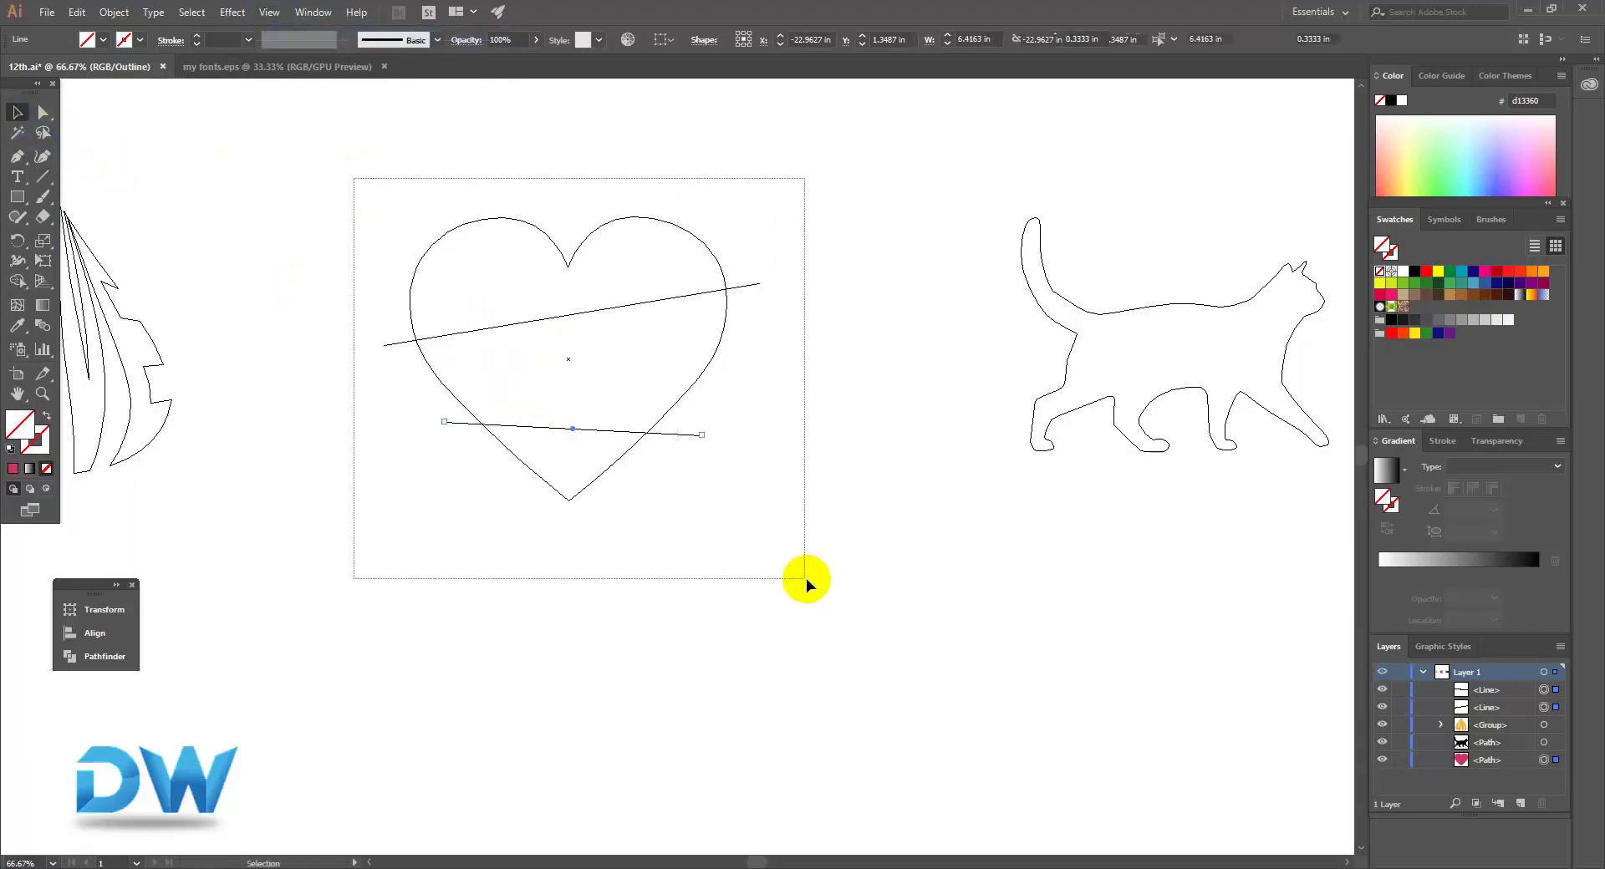
click(104, 656)
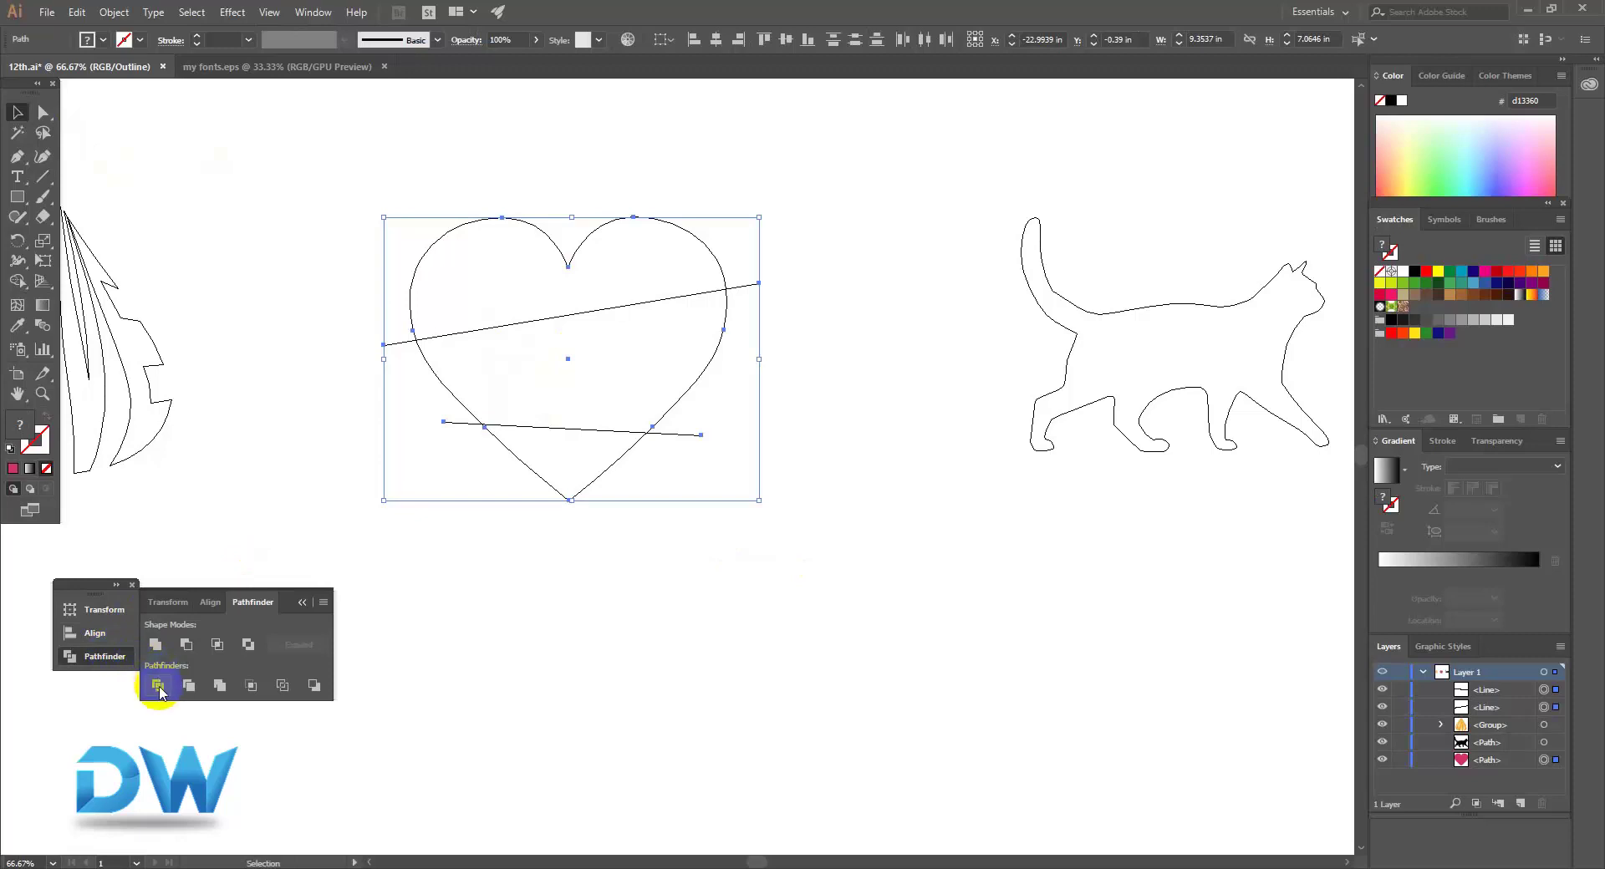
click(160, 692)
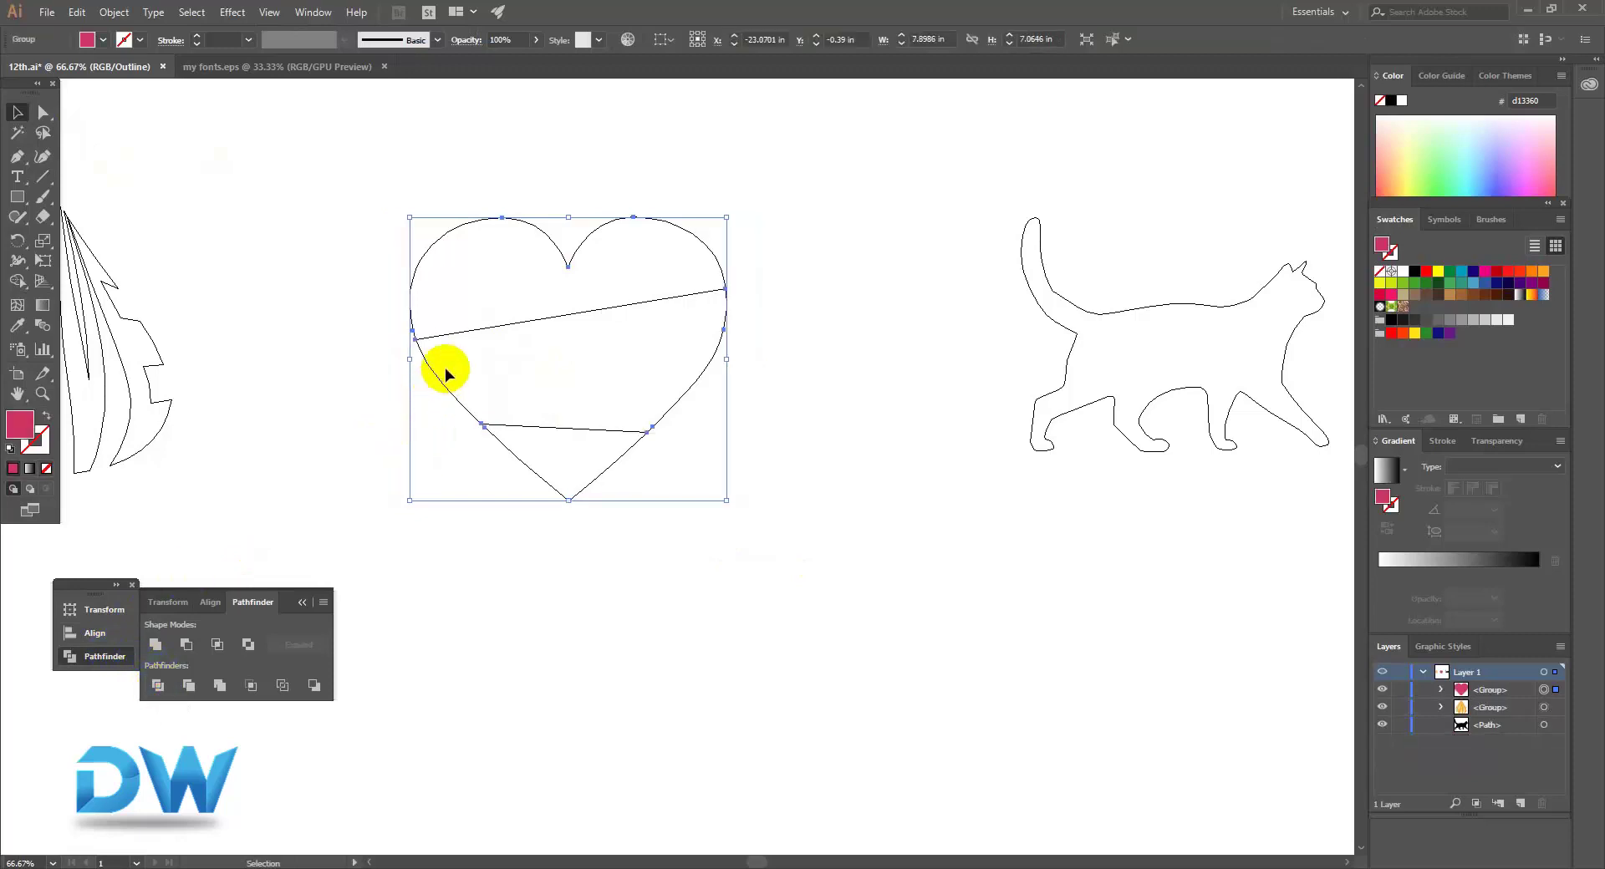
Return to GPU Preview and clear the selection with the Direct Selection tool.
click(237, 24)
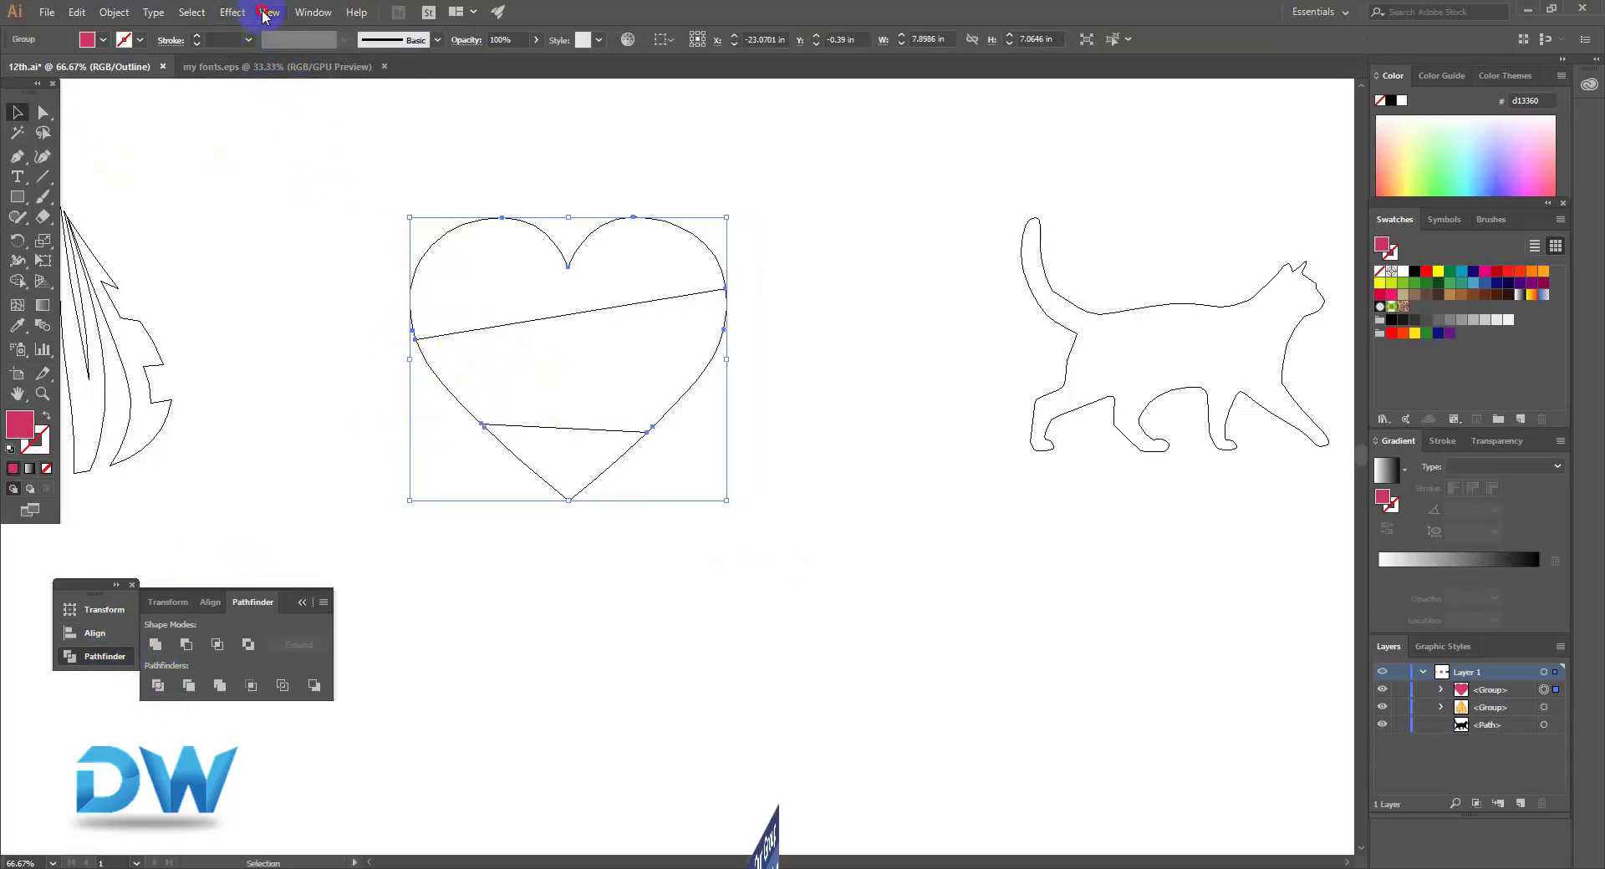
click(269, 12)
click(333, 36)
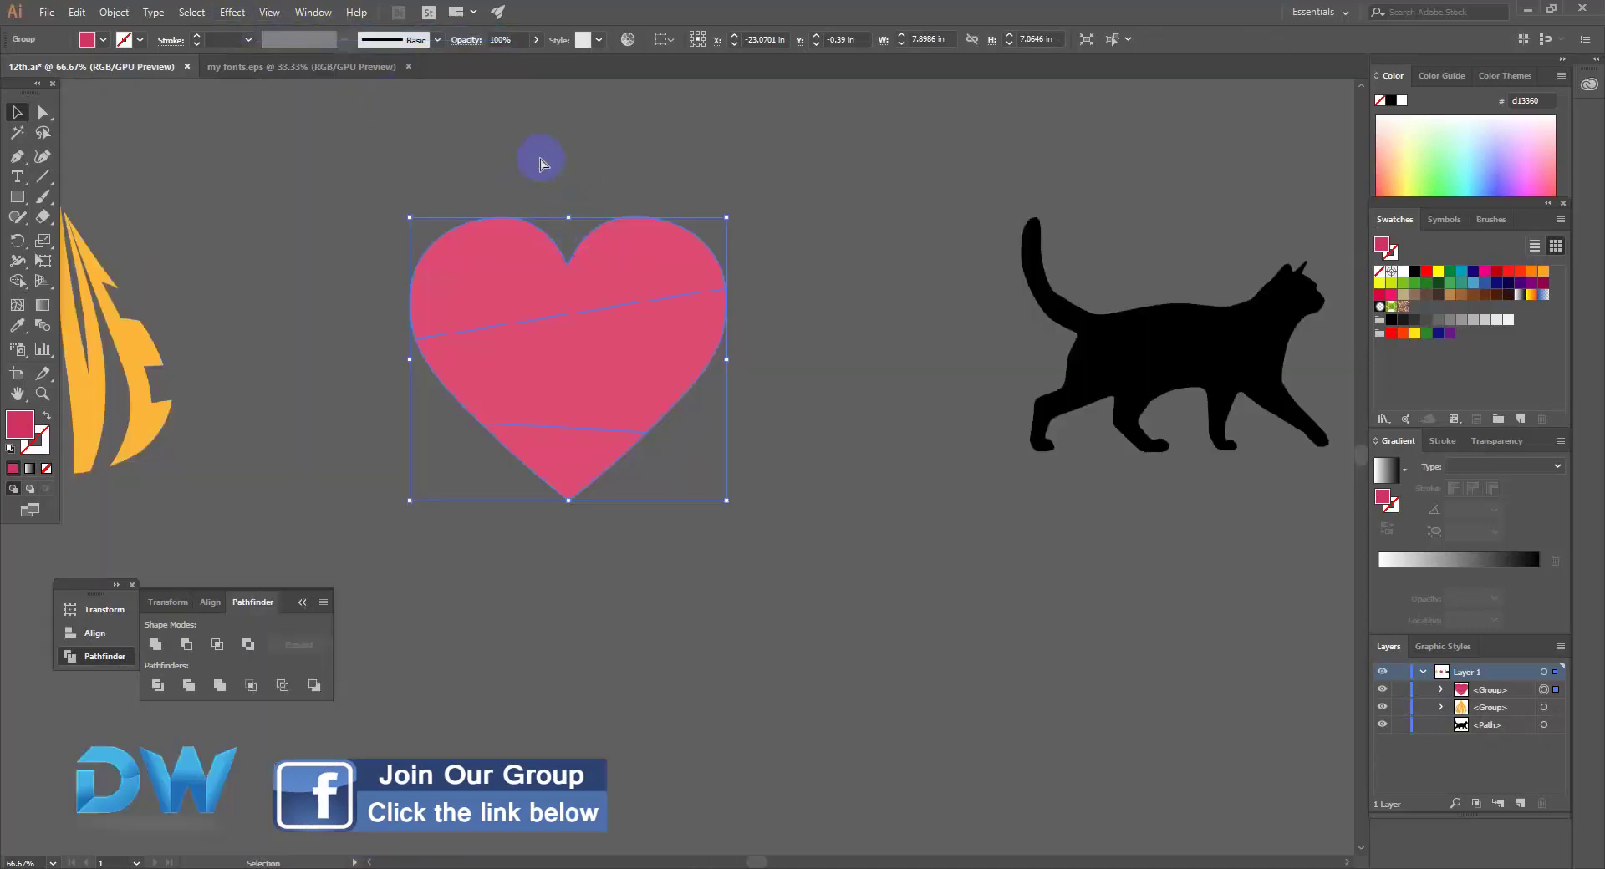
key(a)
click(537, 172)
Nudge the heart's top slice up and its tip slice down to open thin gaps.
click(42, 112)
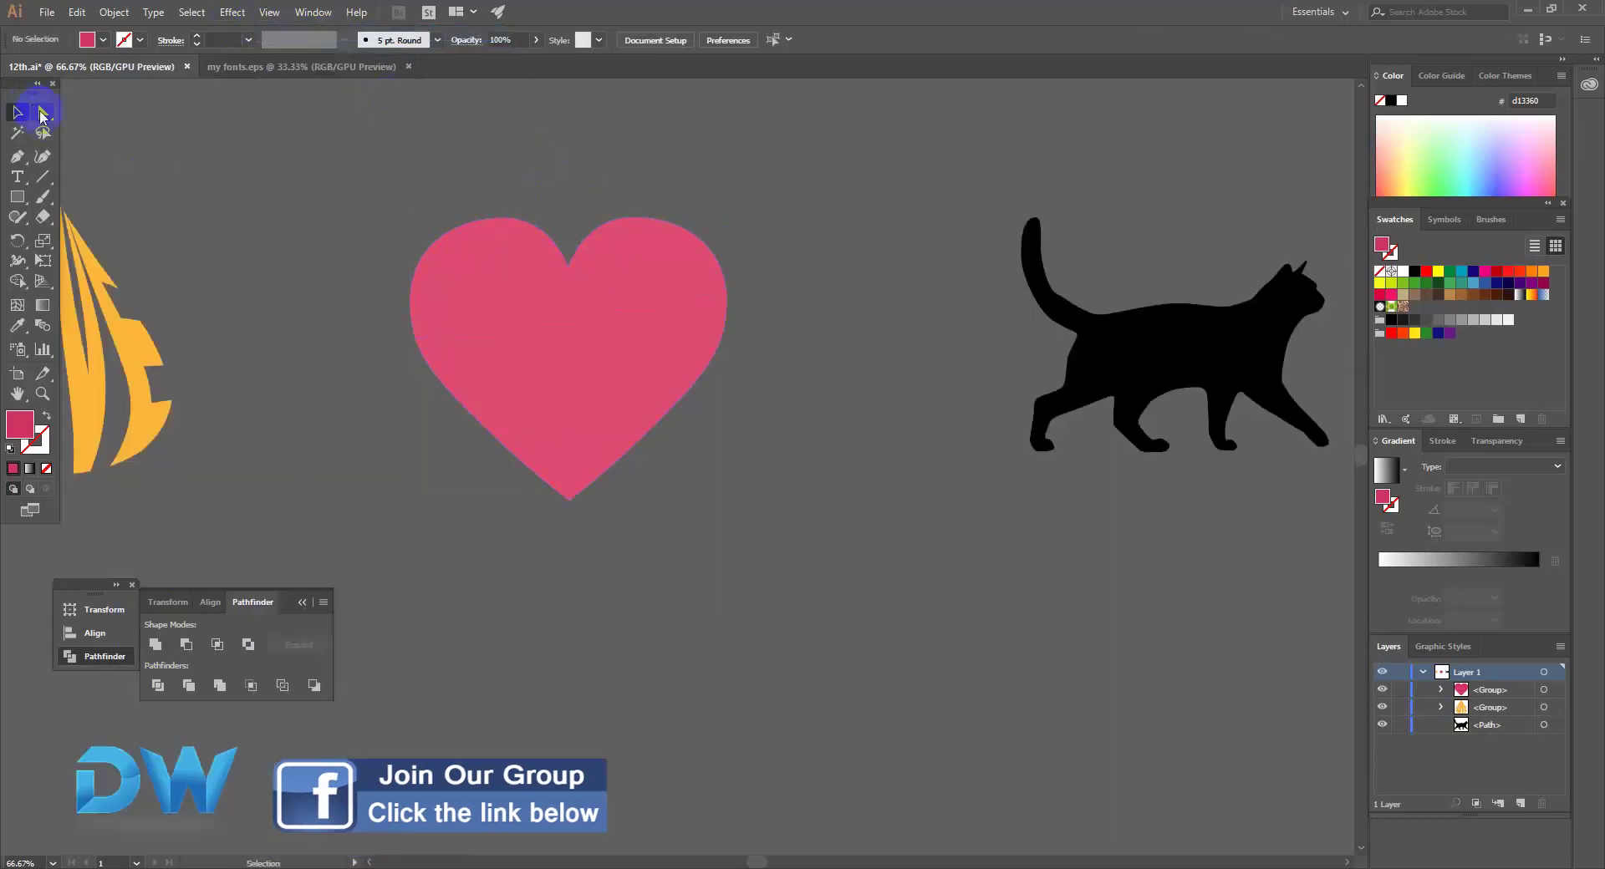
click(456, 272)
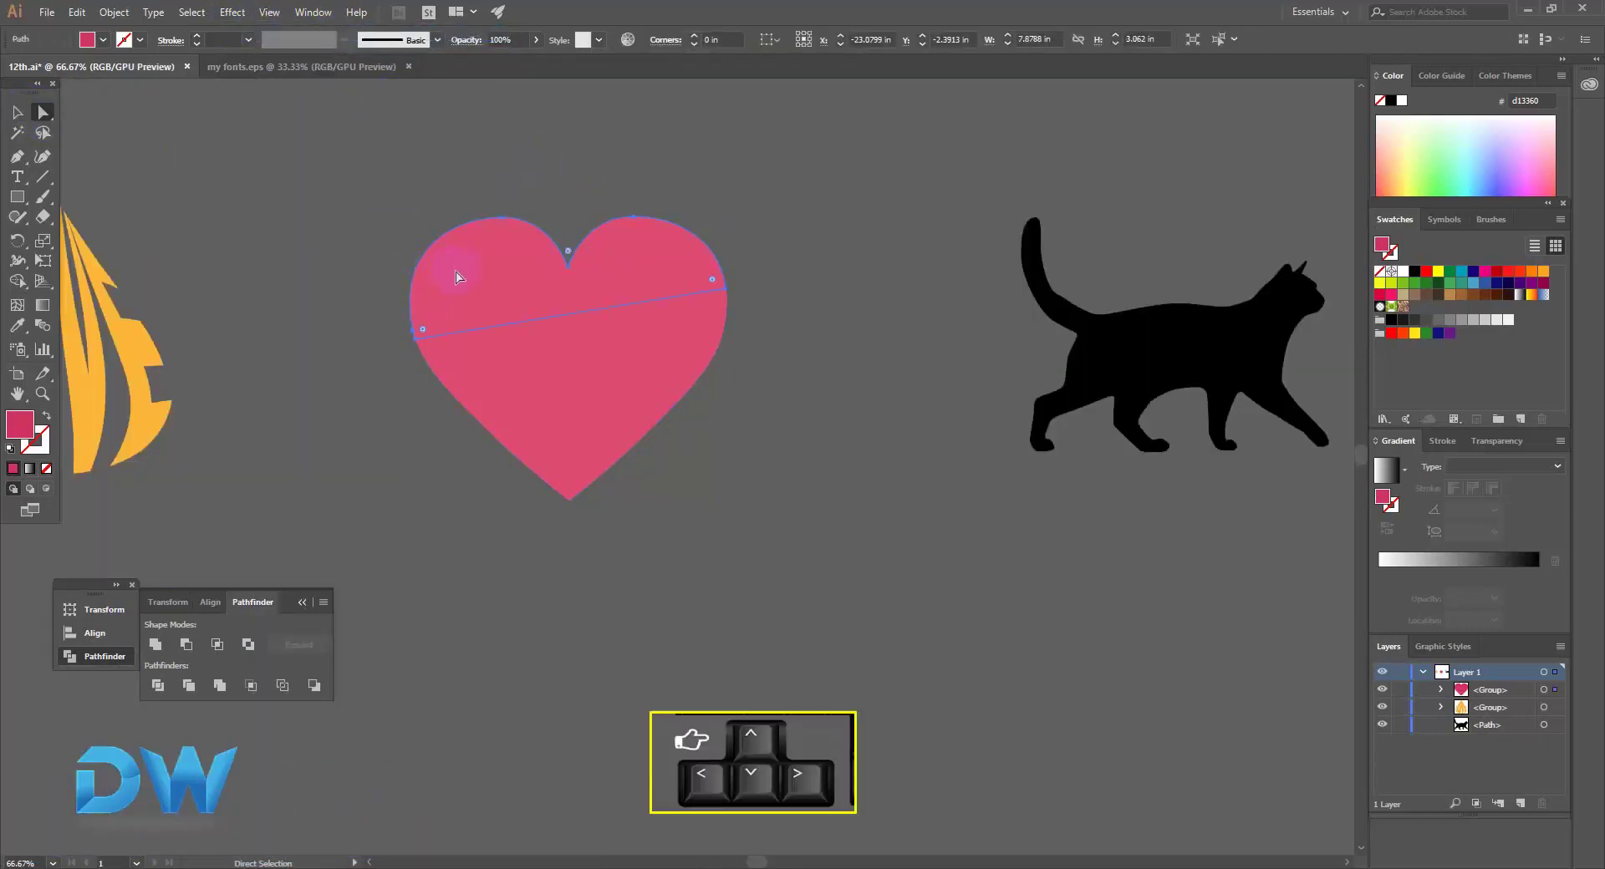
key(Up)
key(Up)
key(Up)
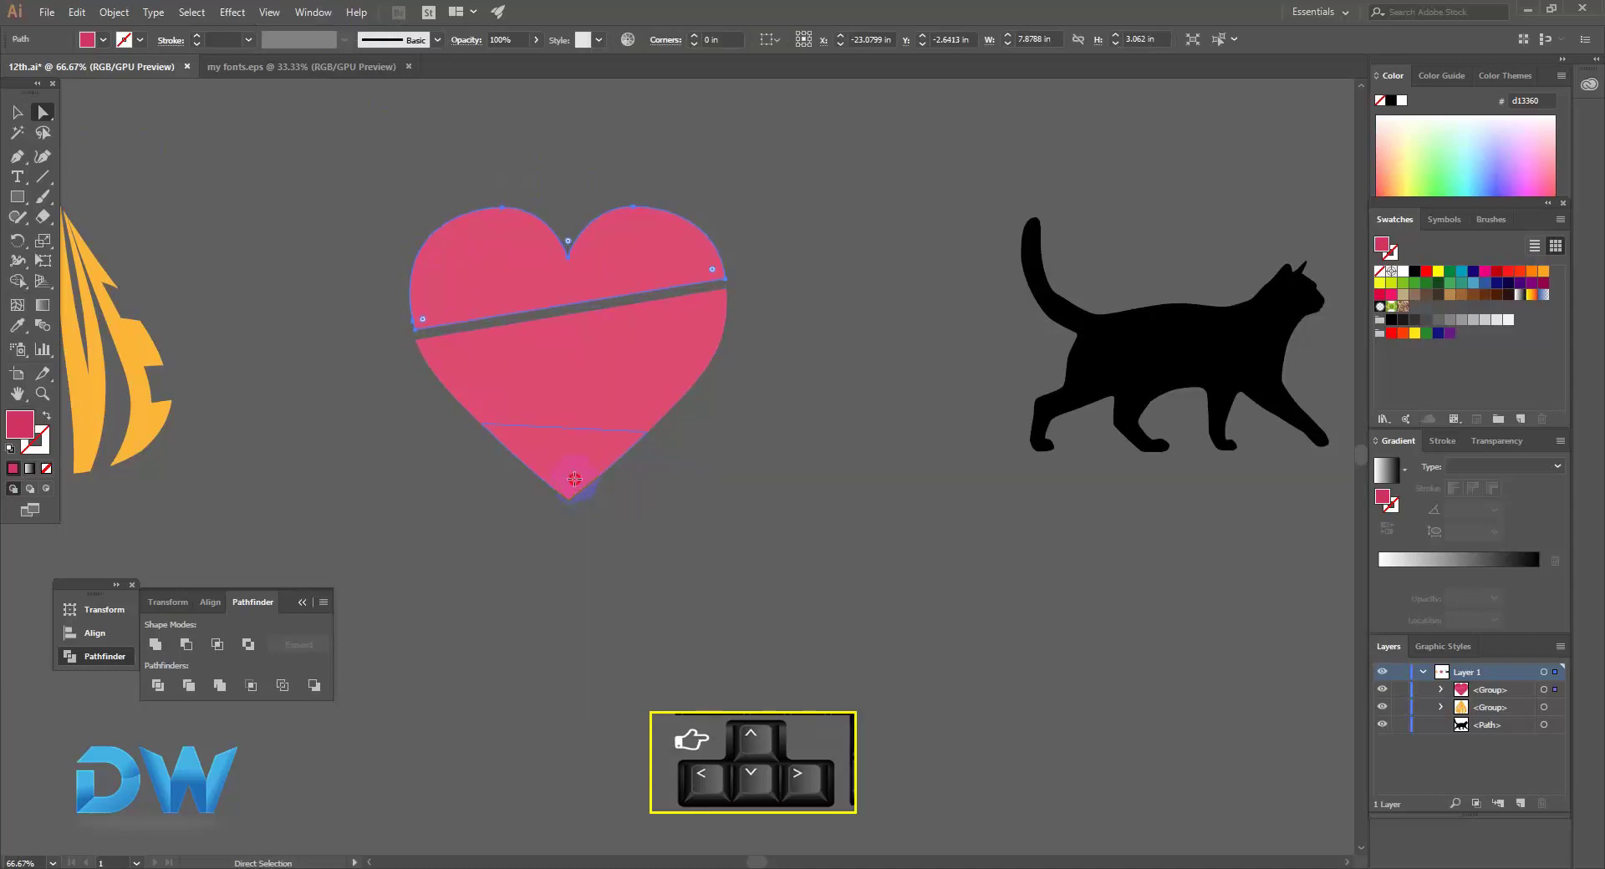
key(Down)
key(Down)
key(Down)
key(Down)
key(Down)
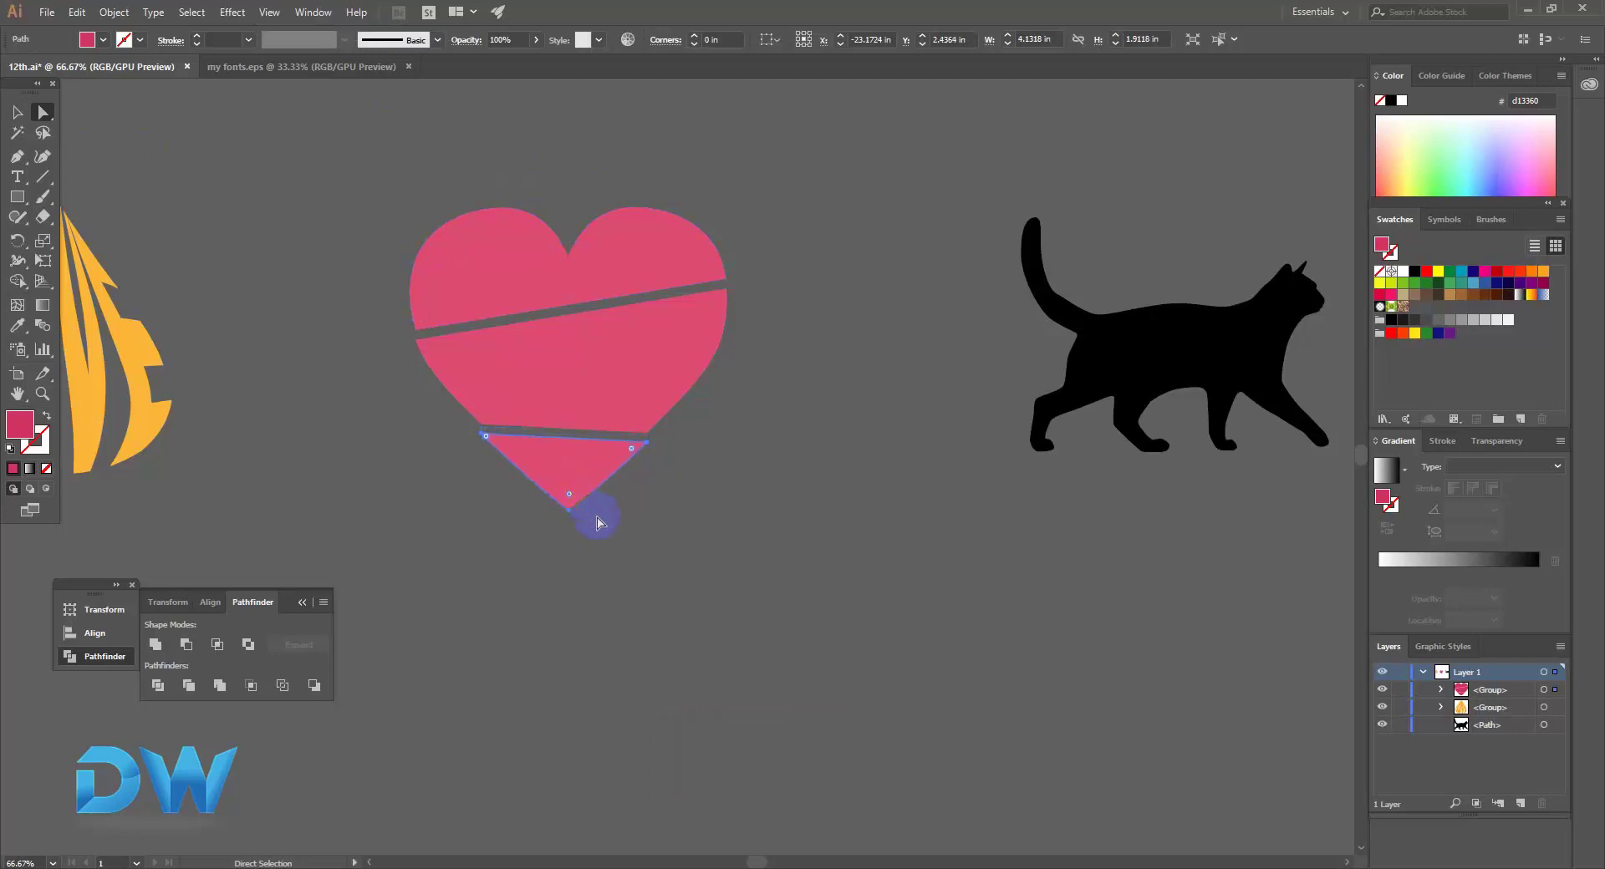
click(709, 508)
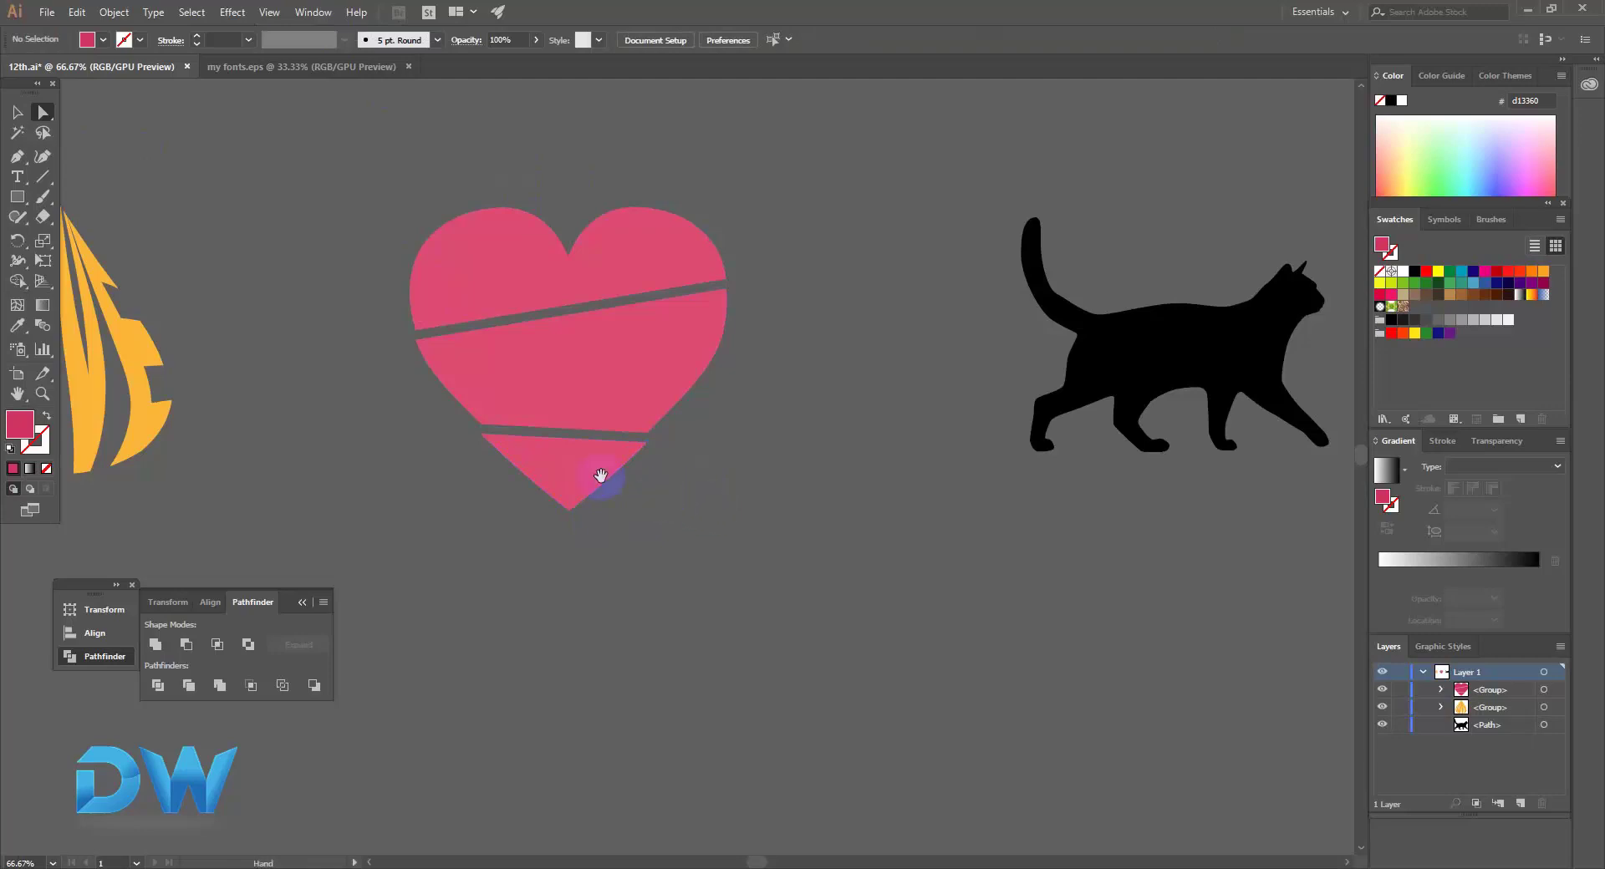
drag(550, 489, 525, 539)
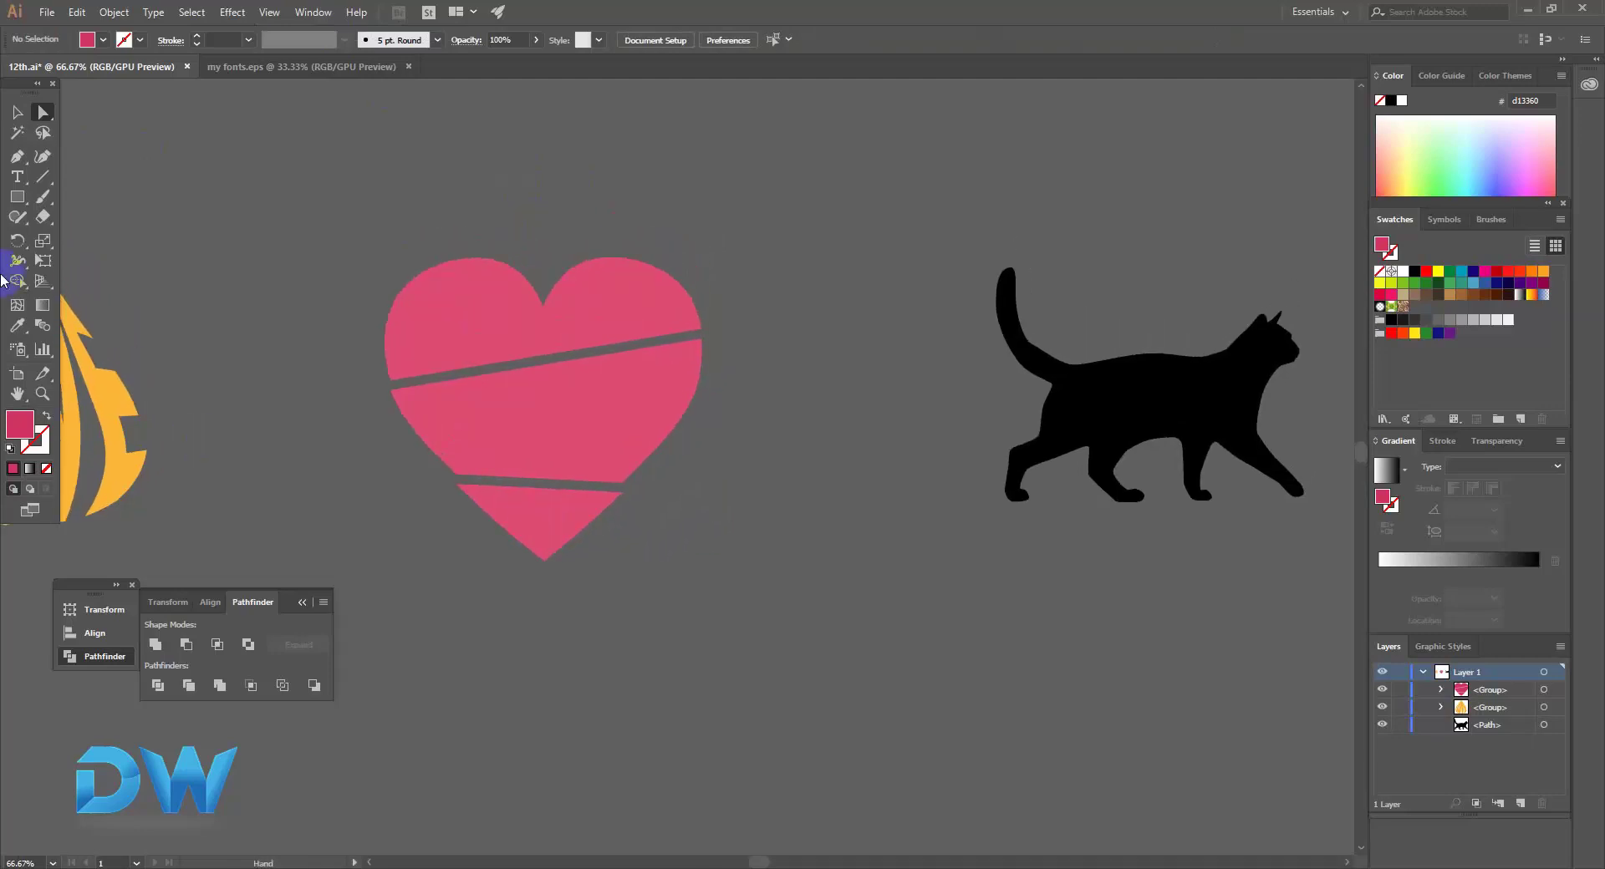
Type DESIGN in capitals as a new text object below the heart.
click(15, 180)
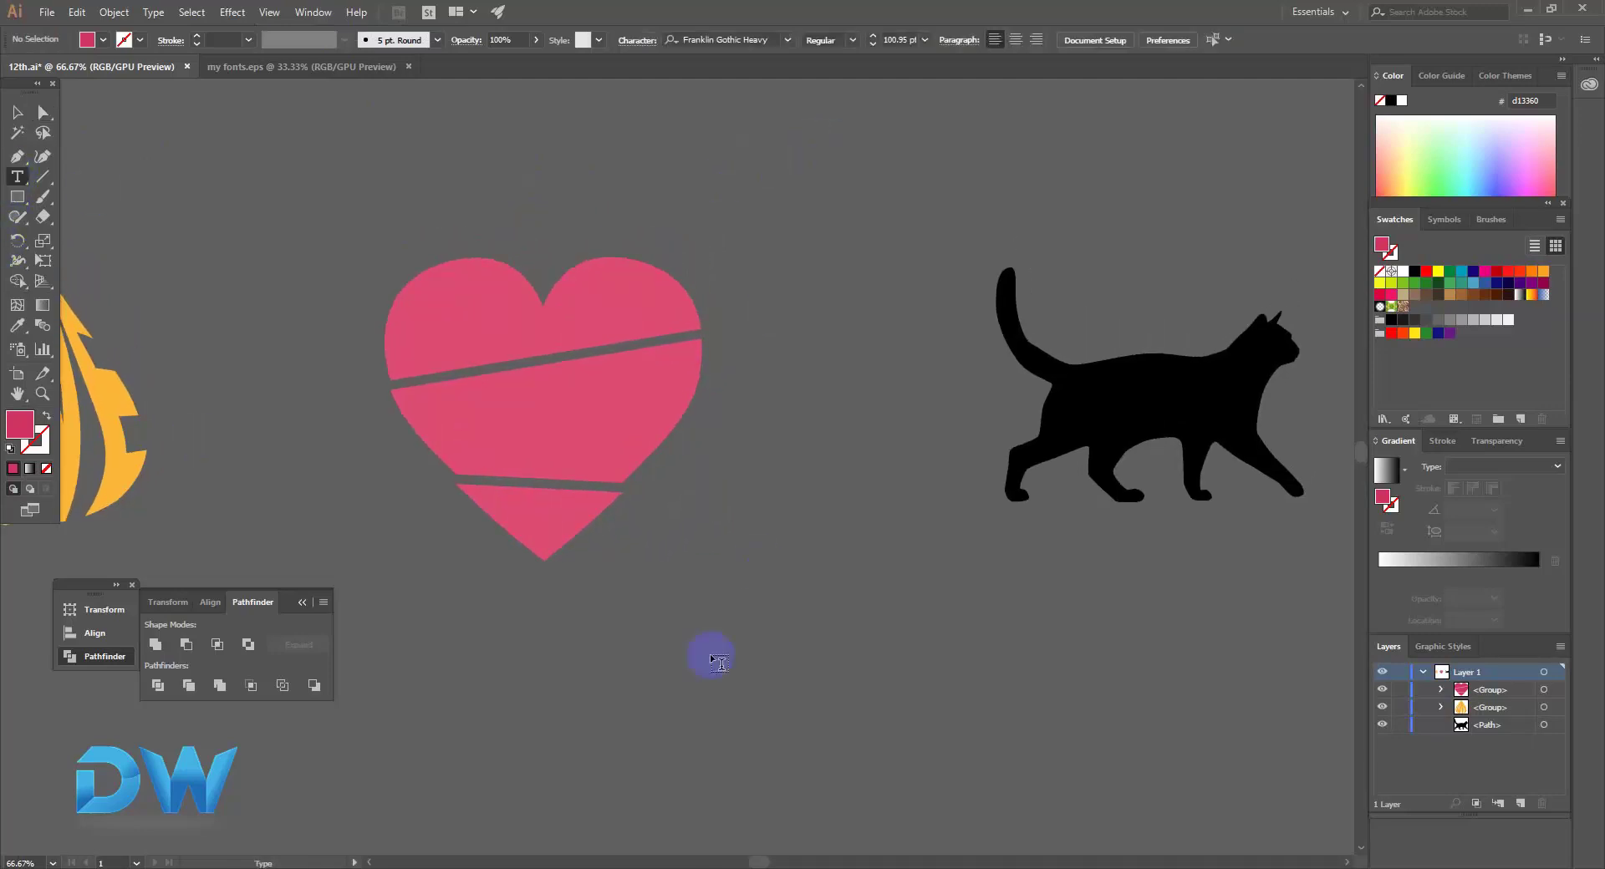
drag(705, 655, 762, 428)
click(599, 516)
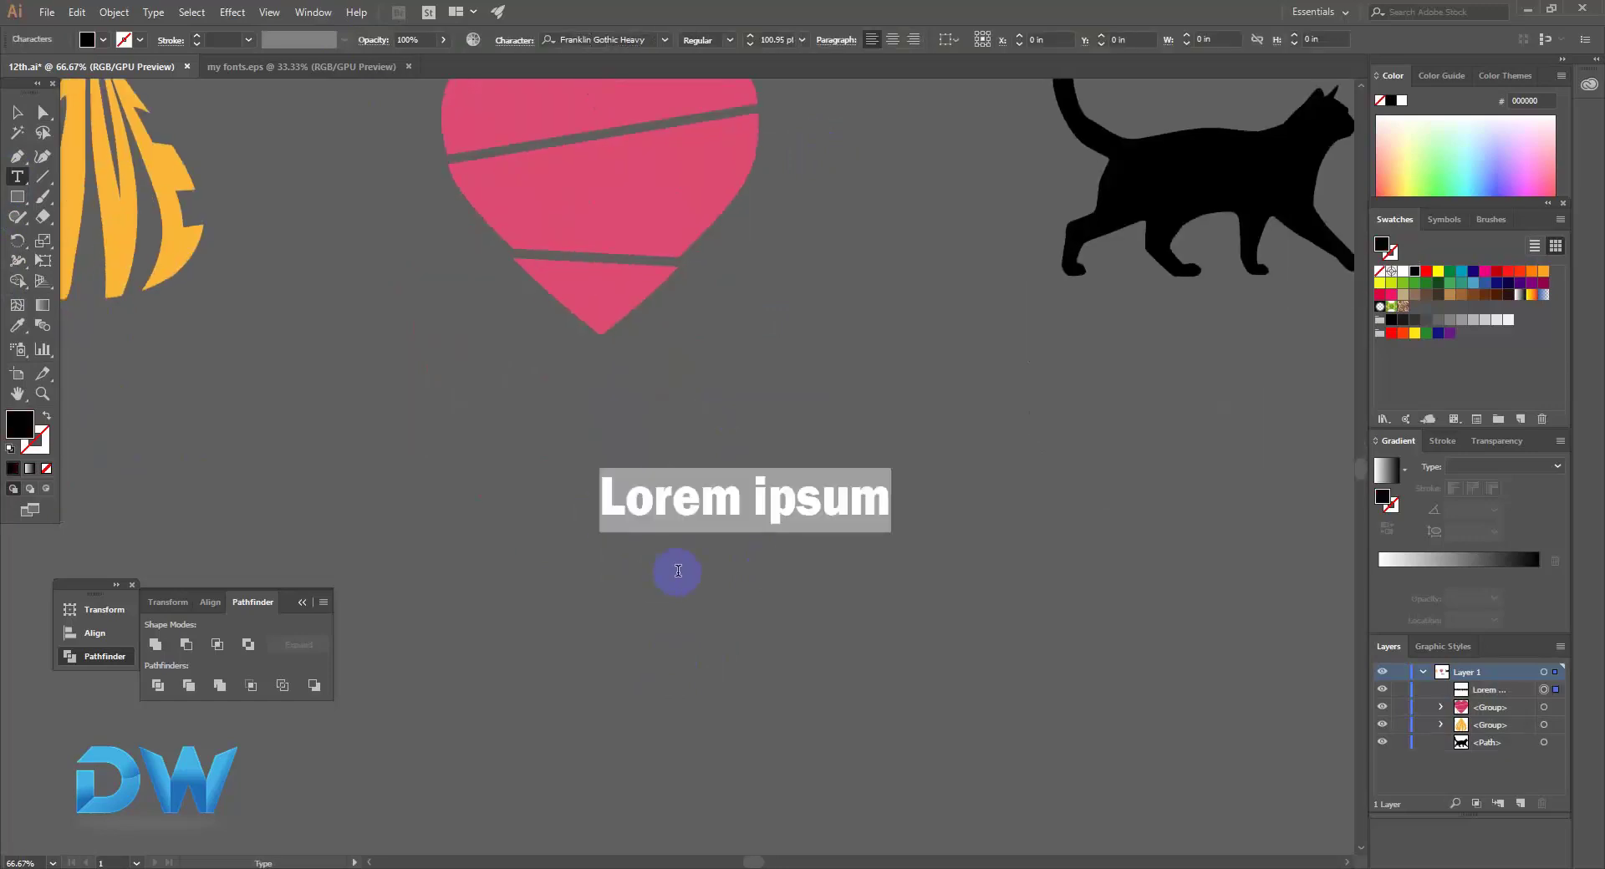
text(d)
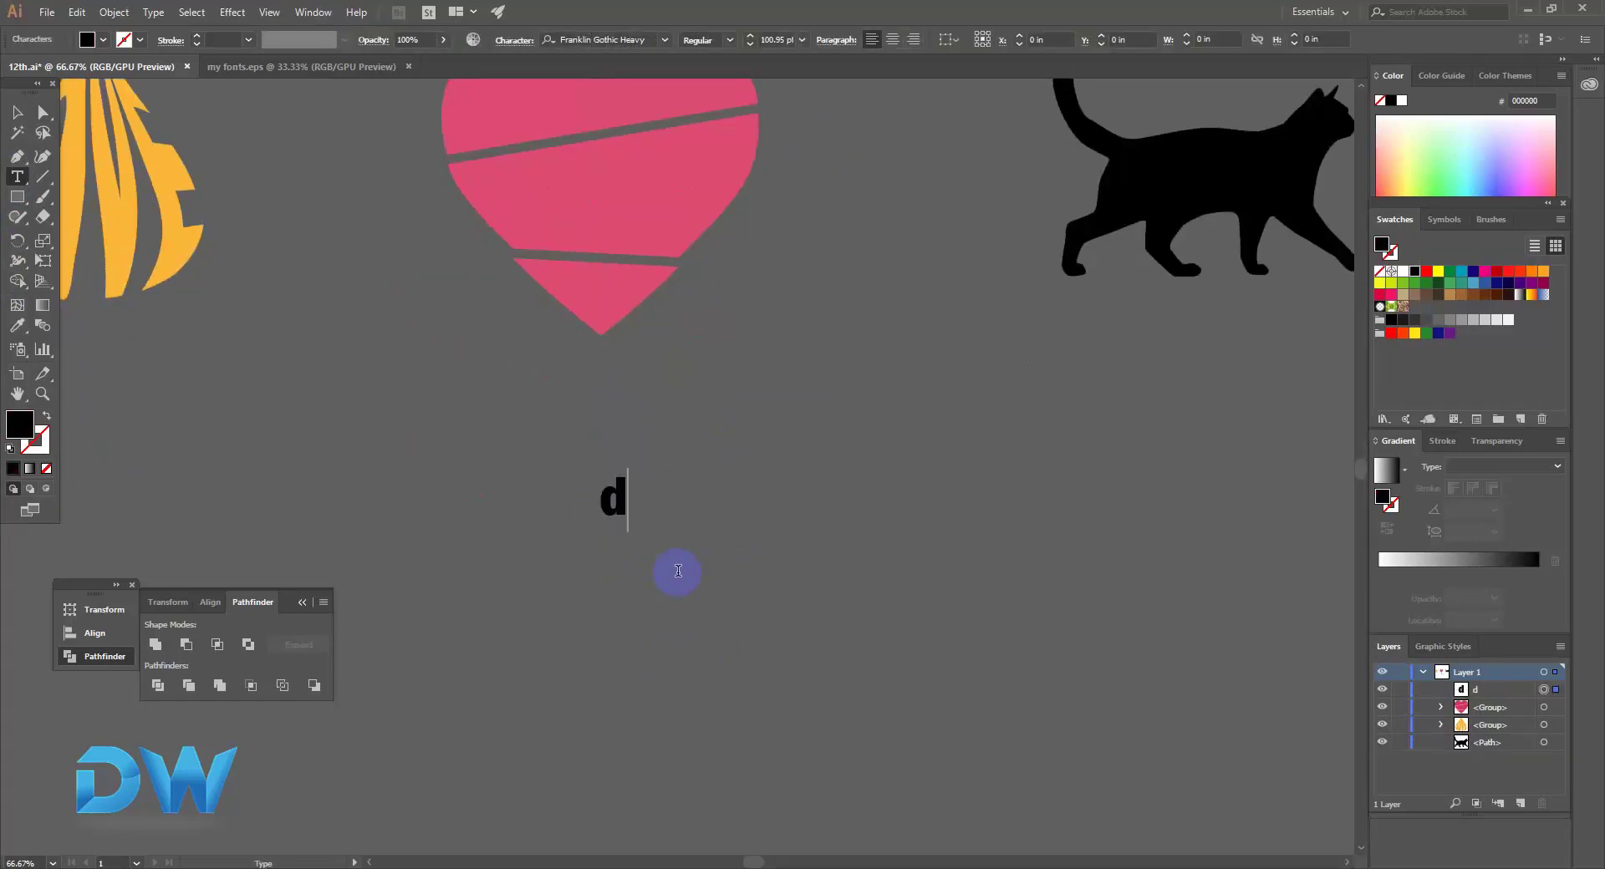
key(BackSpace)
text(DESIGN)
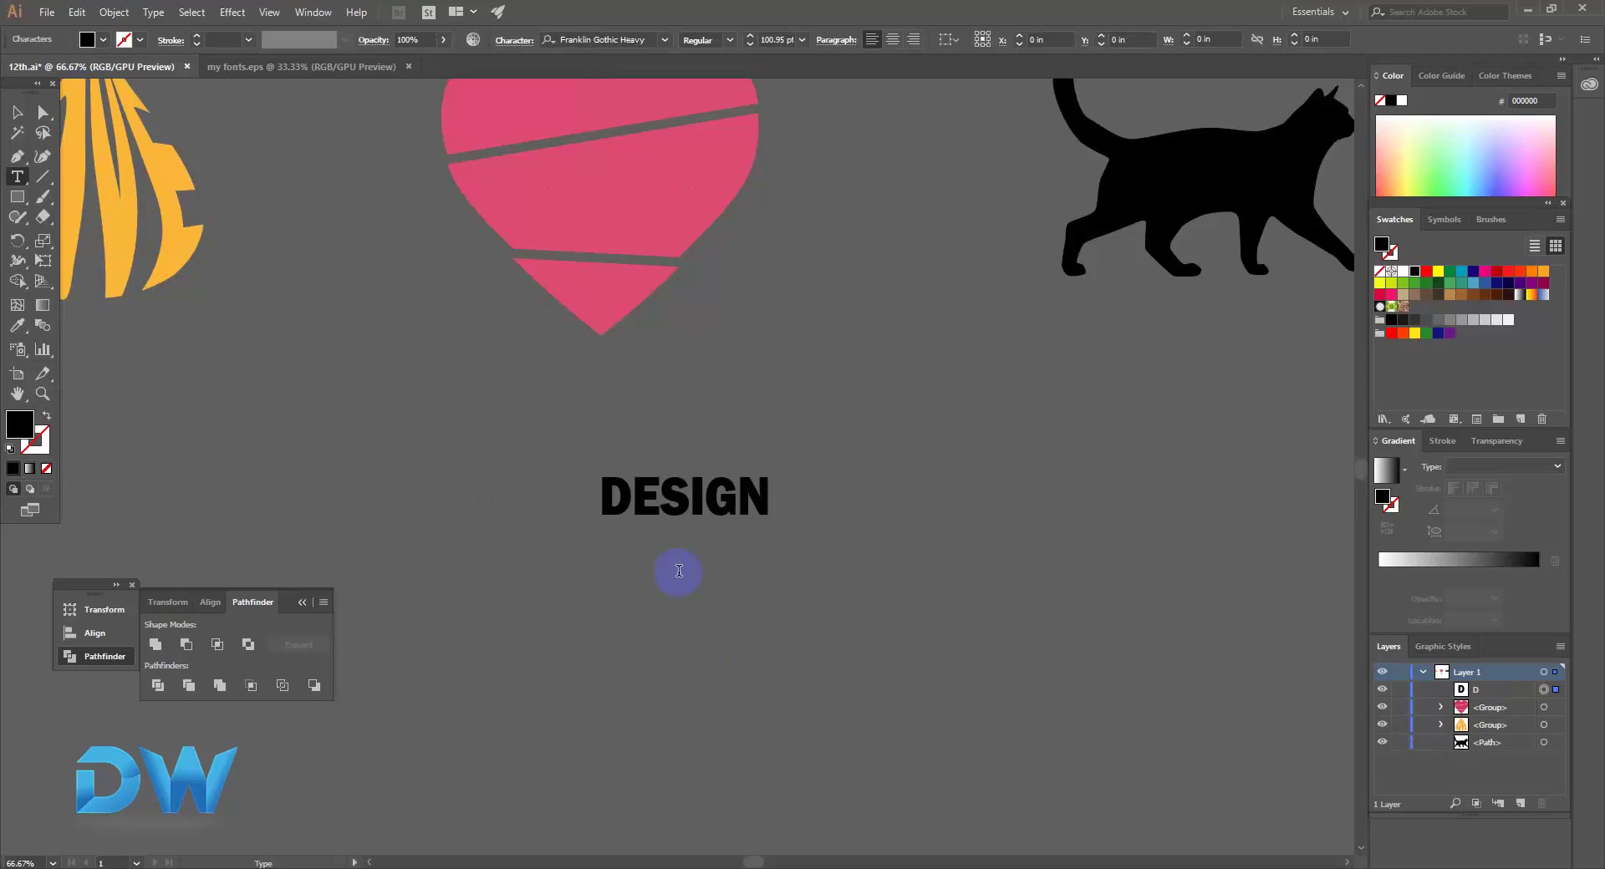
Duplicate the text downward as WORLD and 24, then select all three lines.
drag(654, 511, 657, 575)
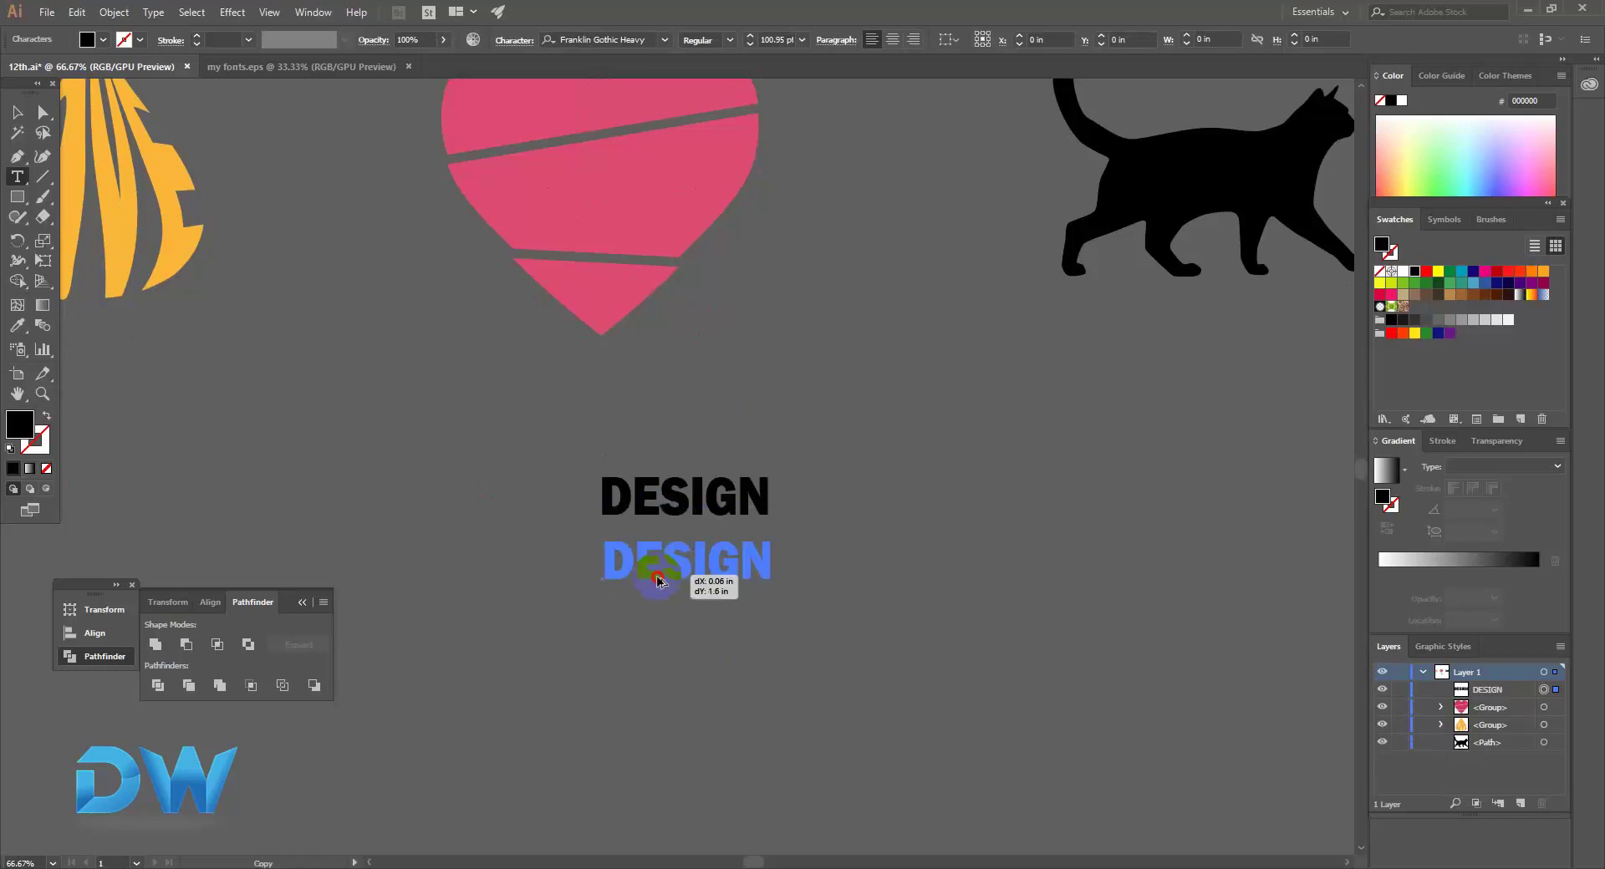
double_click(657, 575)
text(WORL)
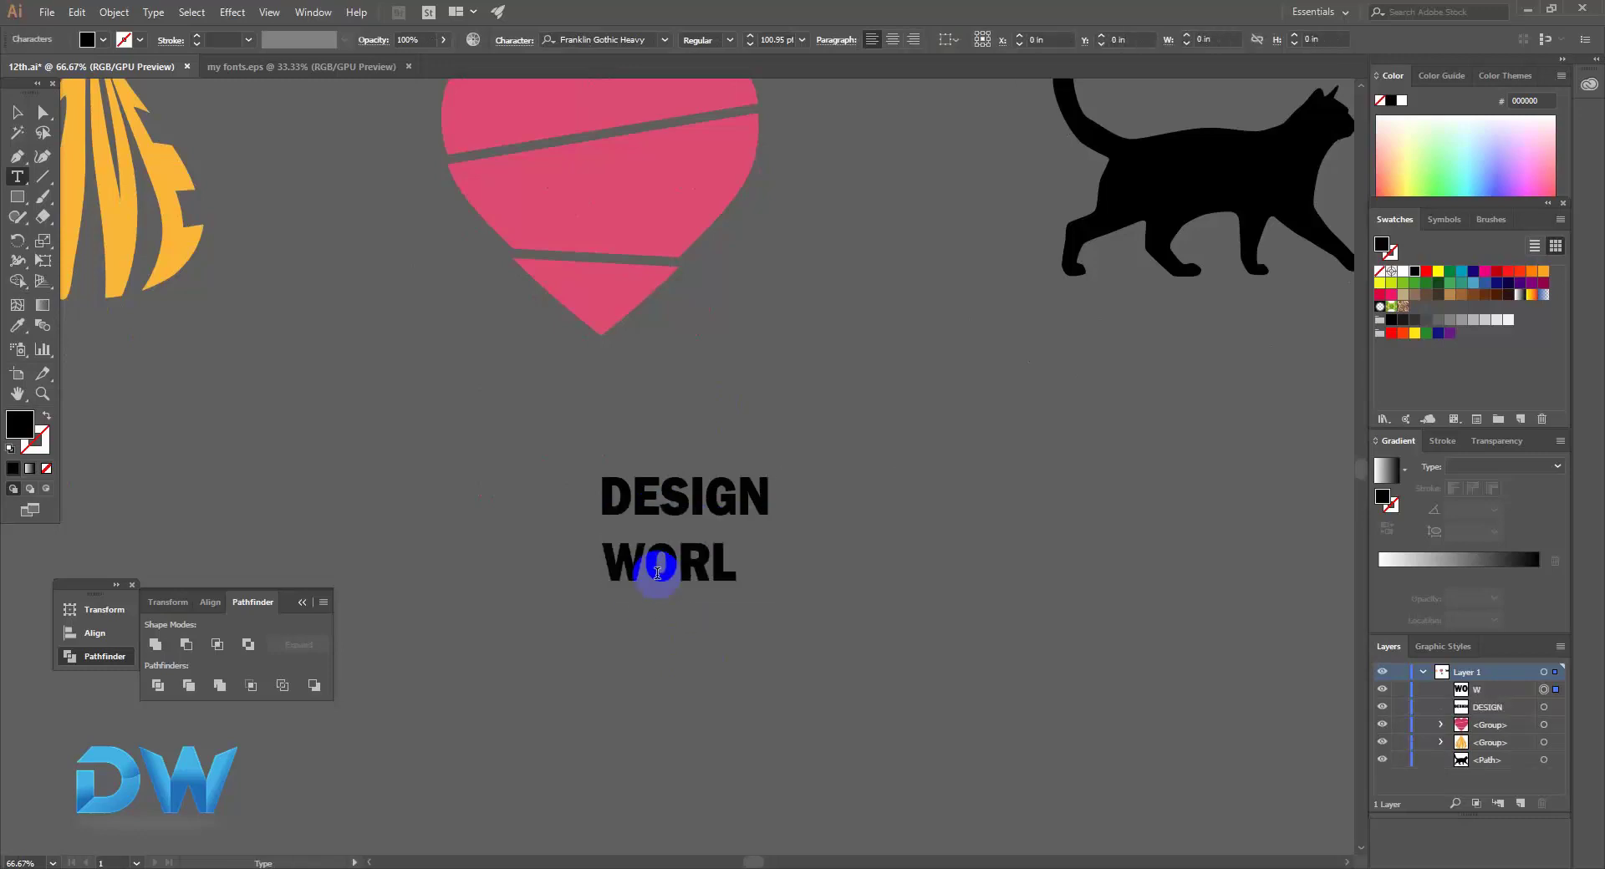
text(D)
drag(657, 577, 666, 662)
double_click(666, 660)
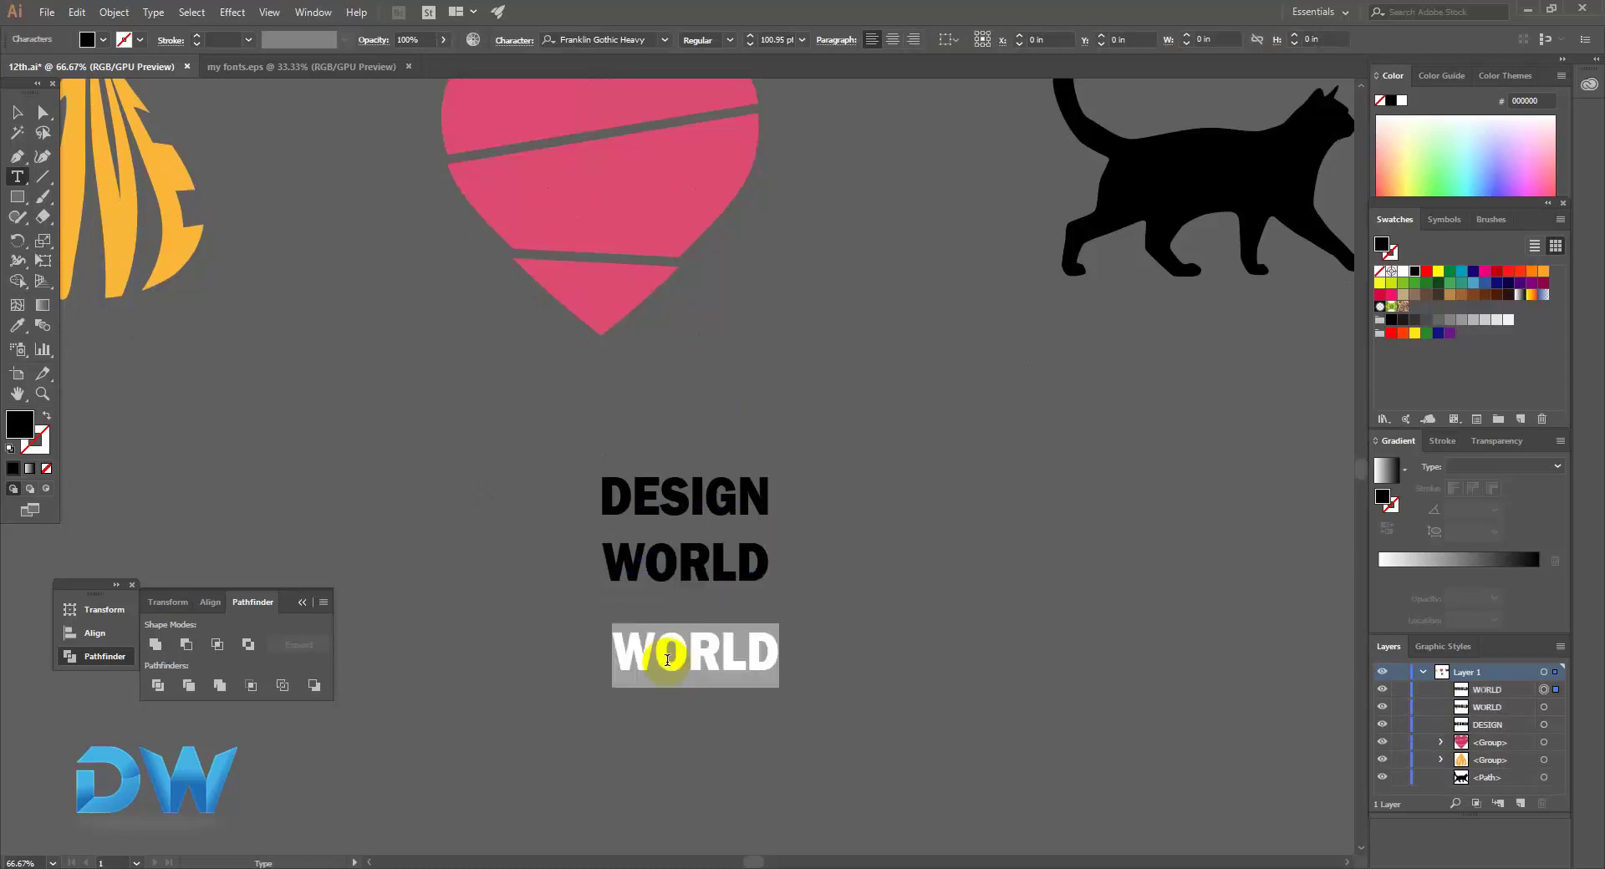
text(24)
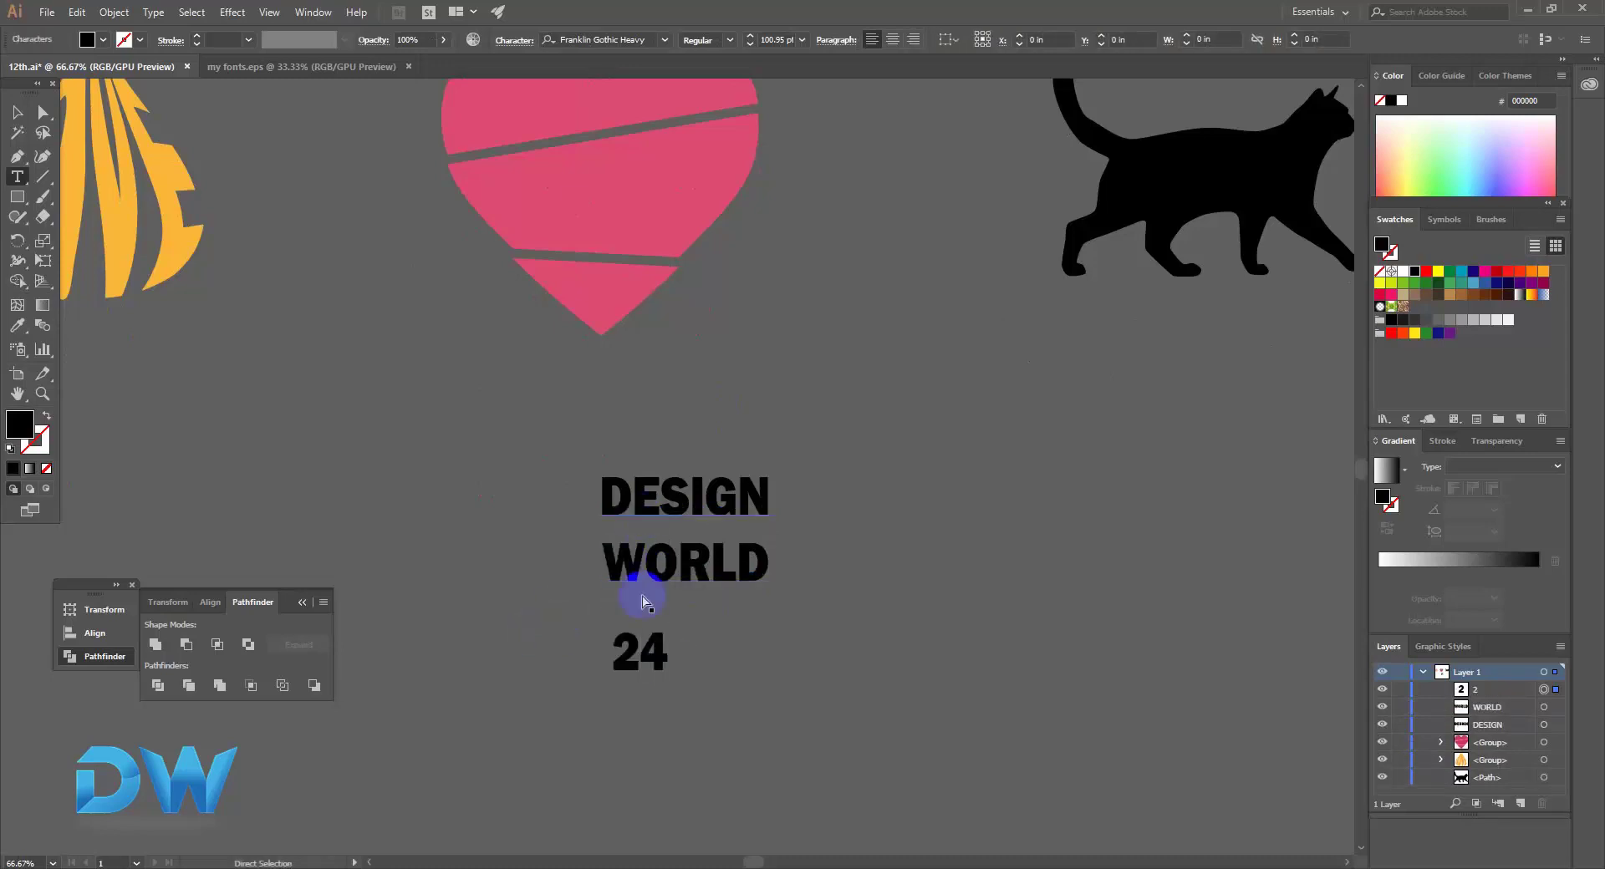
click(16, 112)
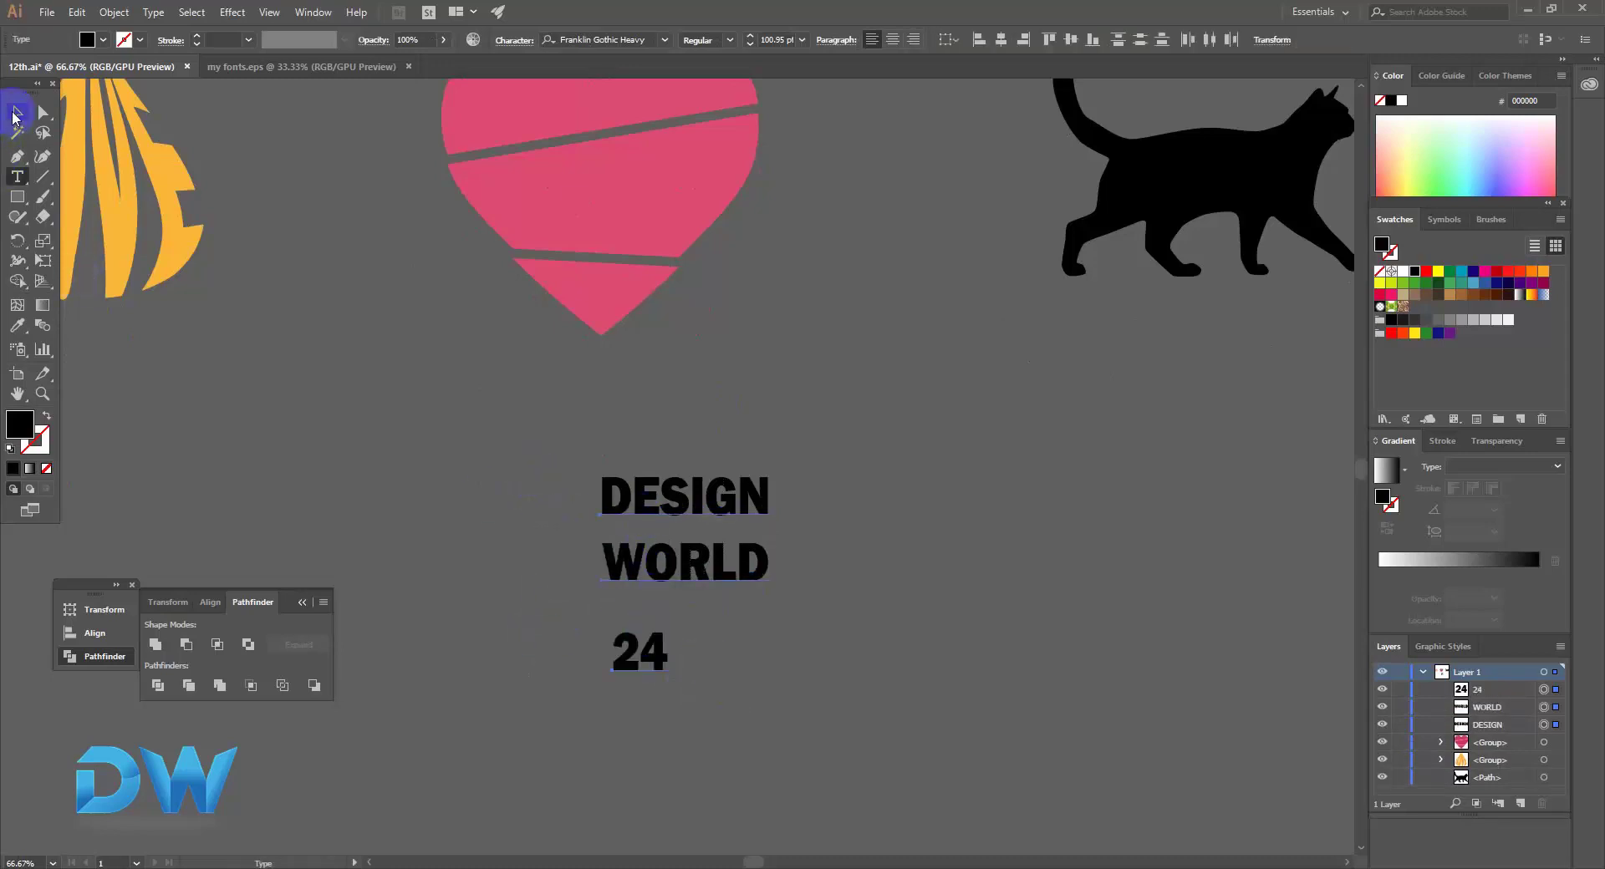
mouse_move(652, 702)
mouse_down()
mouse_move(716, 465)
mouse_move(815, 418)
mouse_move(891, 324)
mouse_up()
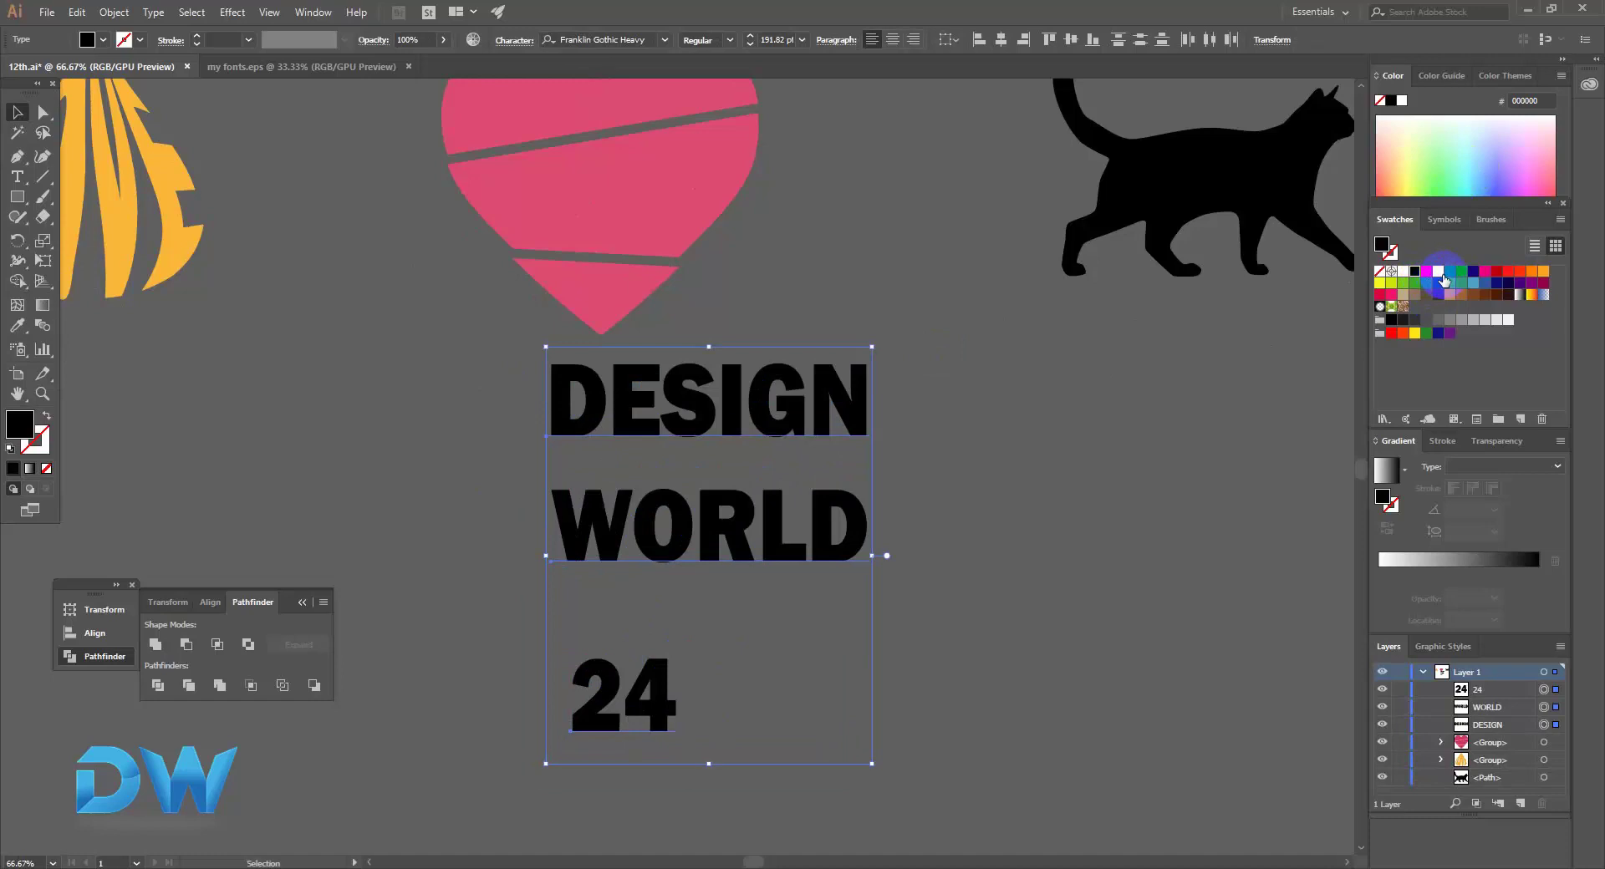
Fill the DESIGN, WORLD and 24 text yellow.
click(1438, 272)
drag(666, 376, 801, 501)
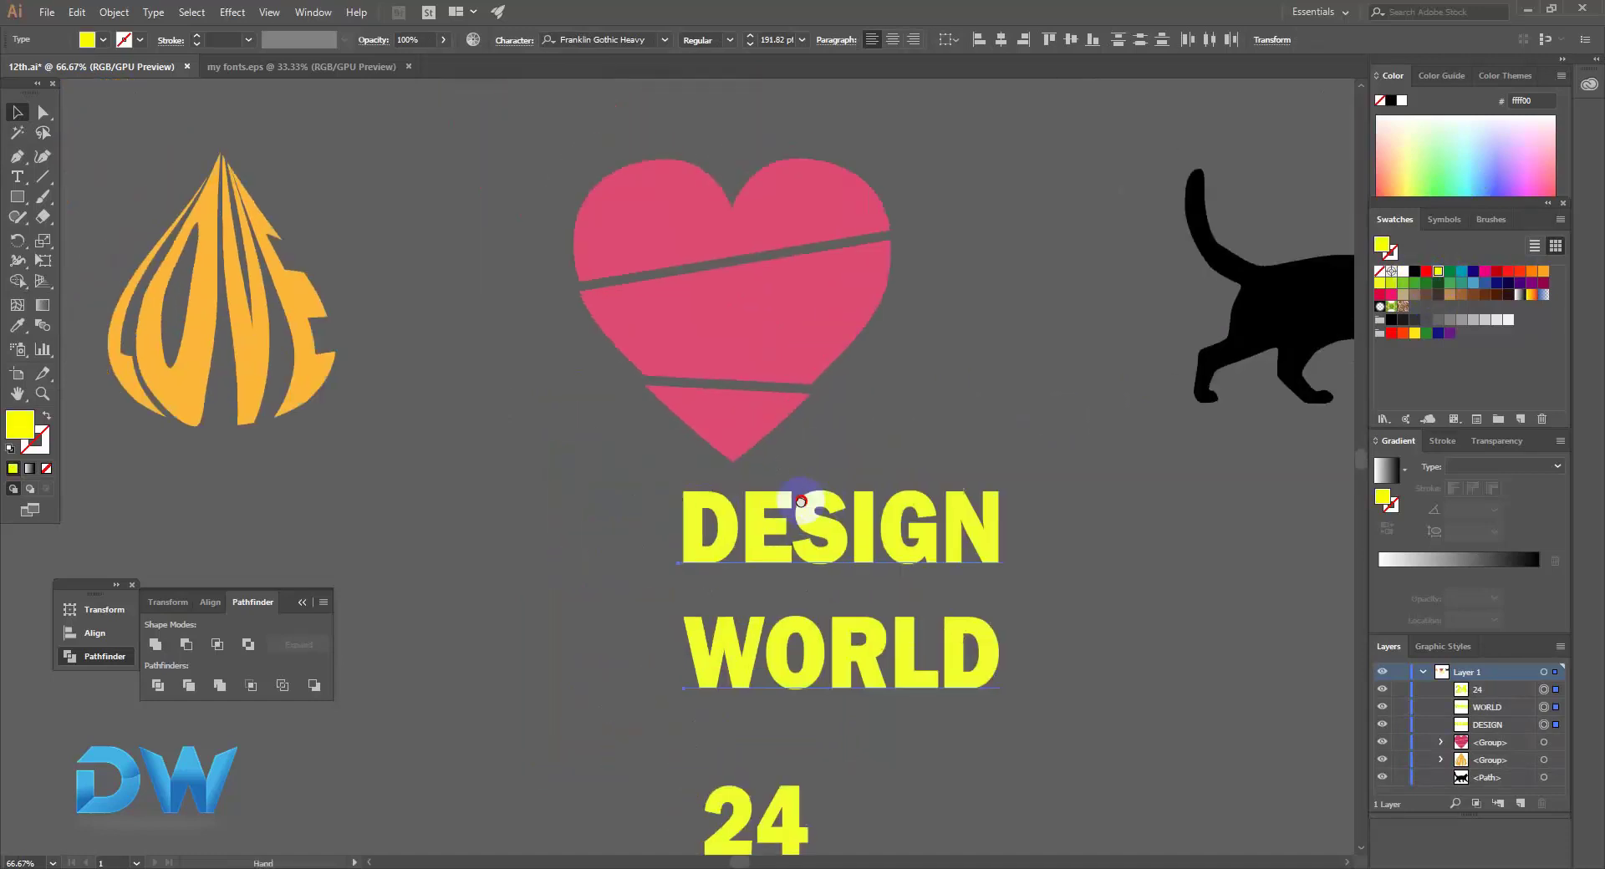
click(635, 476)
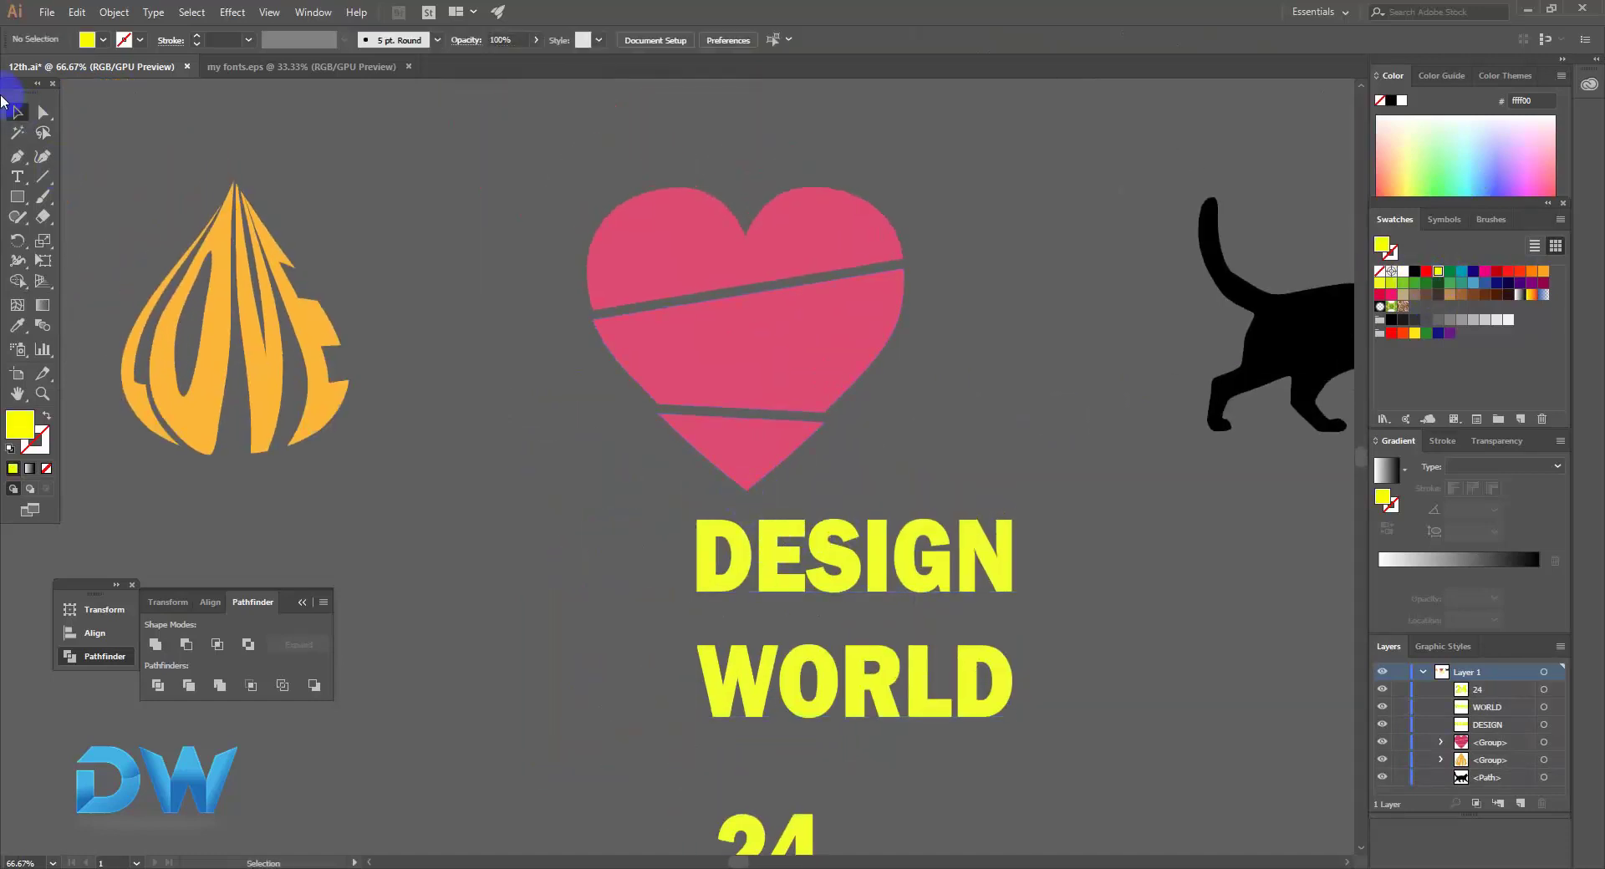
Select all three text lines and send them to the back with Arrange > Send to Back.
click(774, 551)
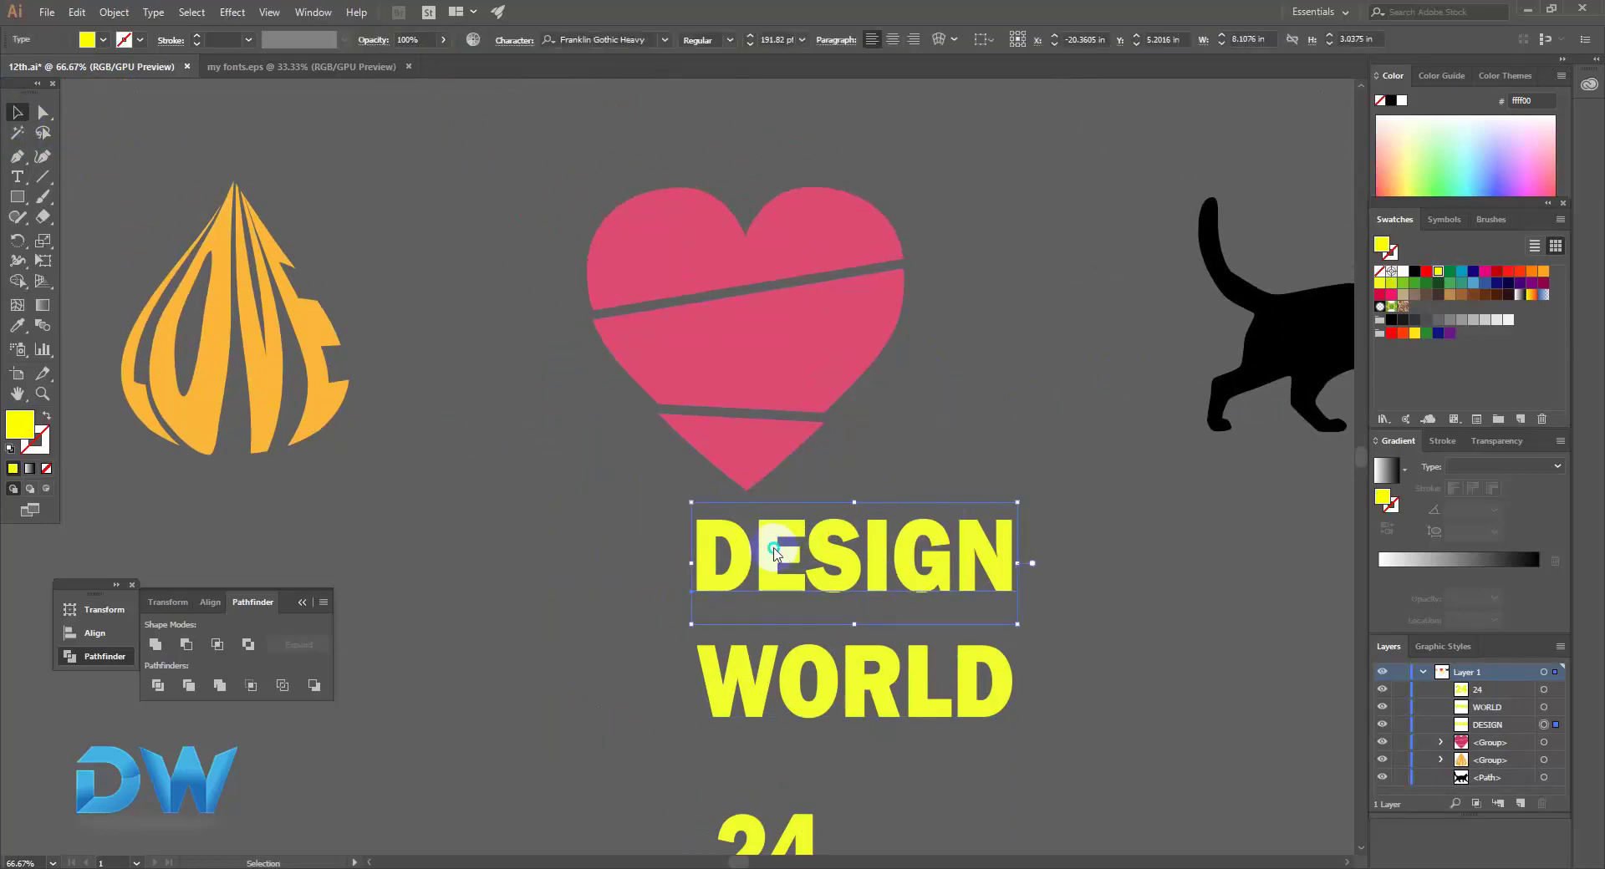
right_click(773, 550)
mouse_move(877, 461)
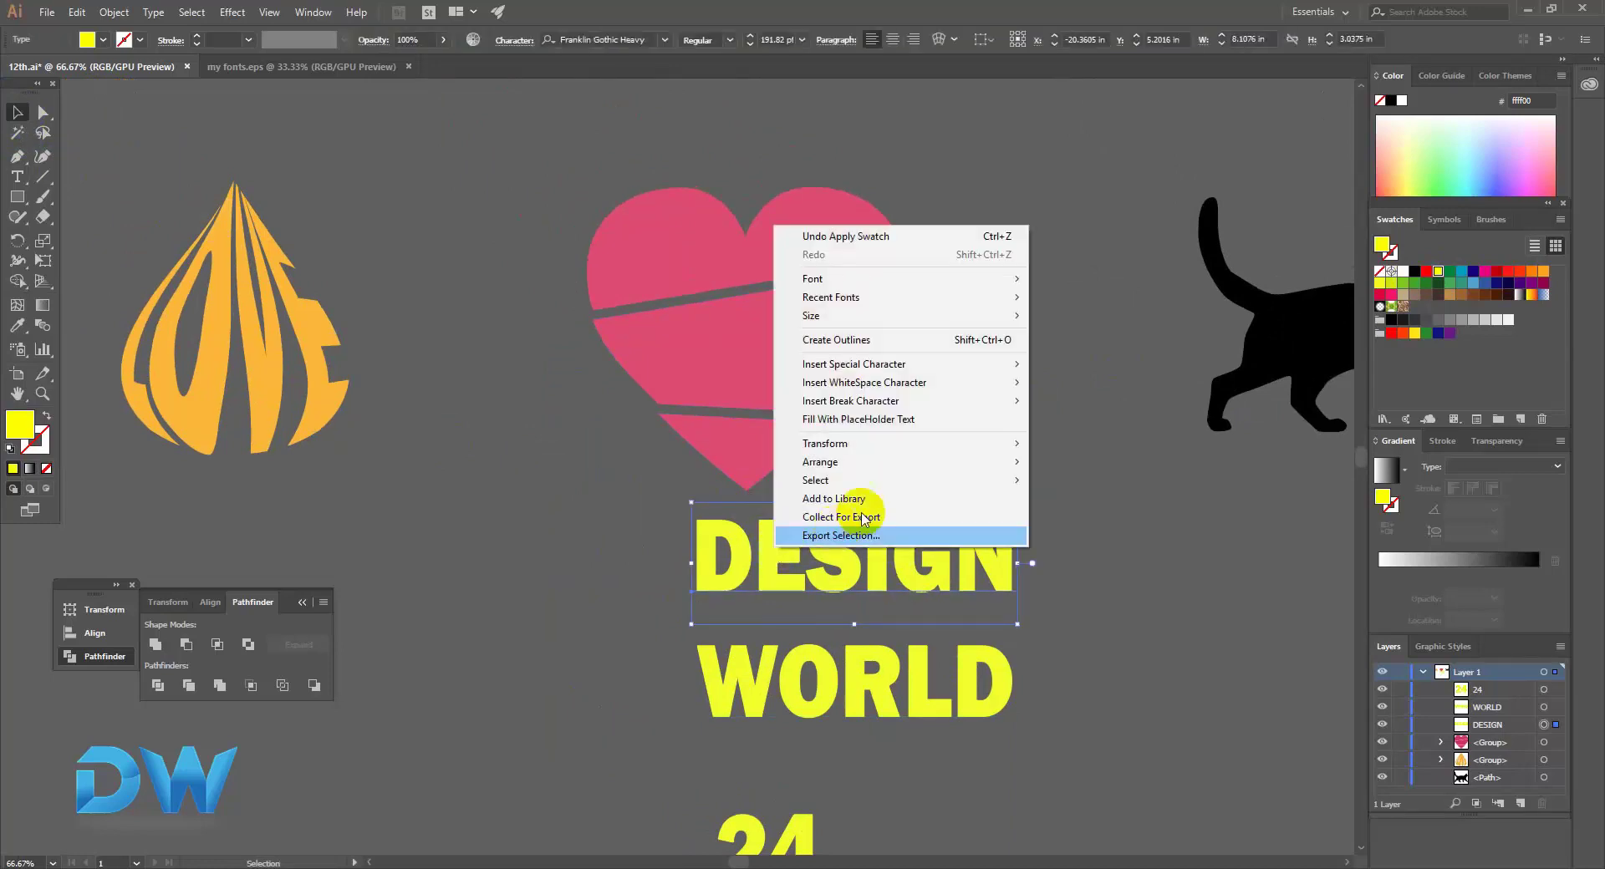
click(598, 550)
shift+click(849, 846)
right_click(804, 696)
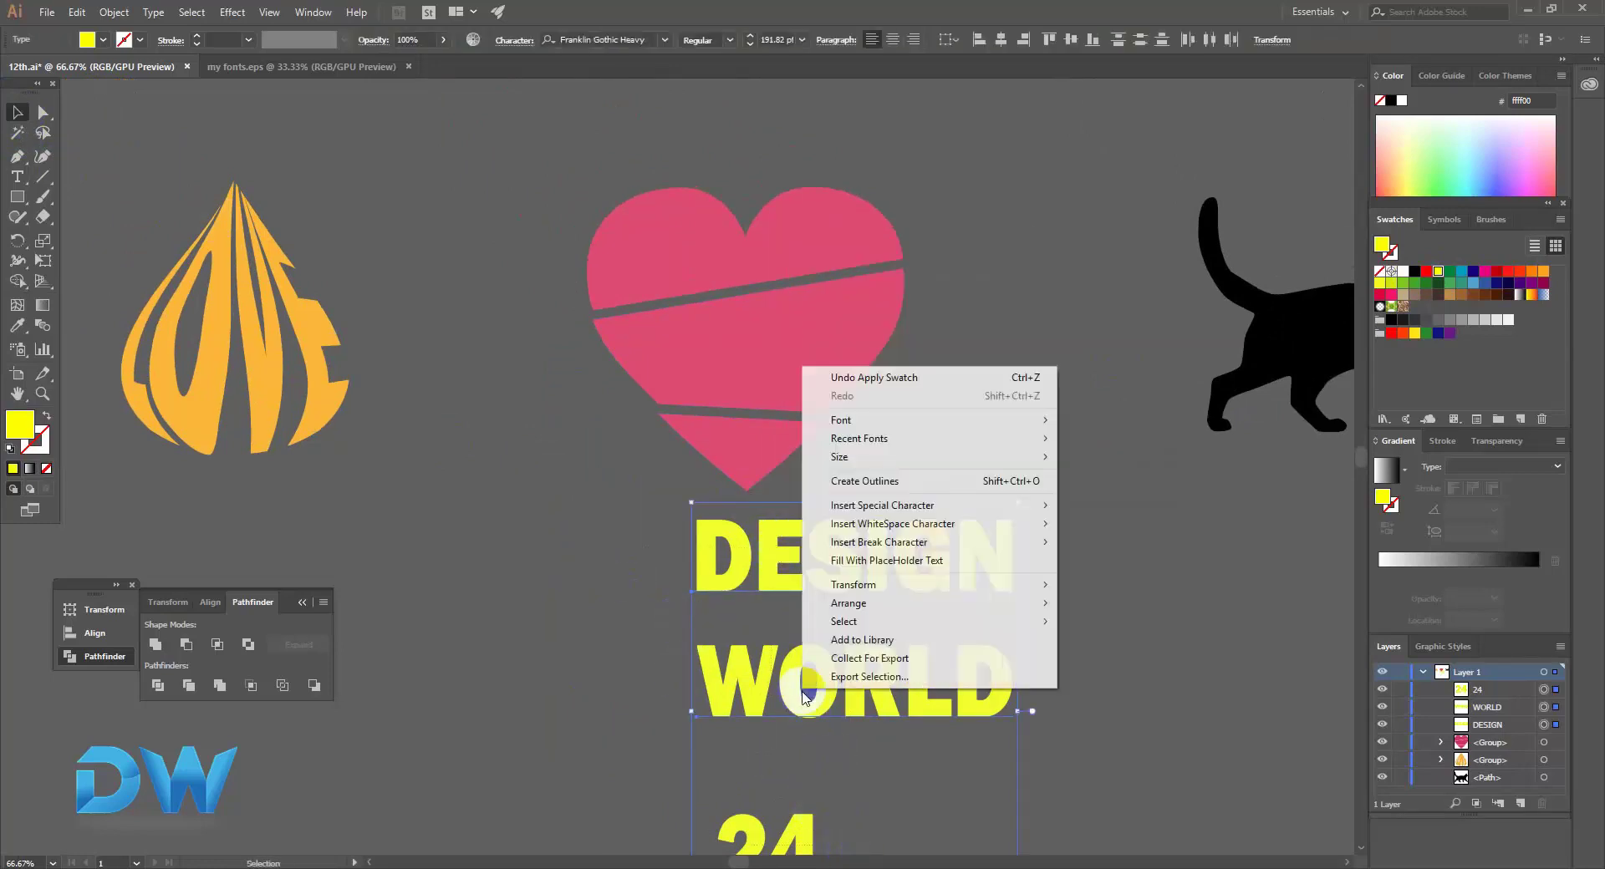
click(1142, 659)
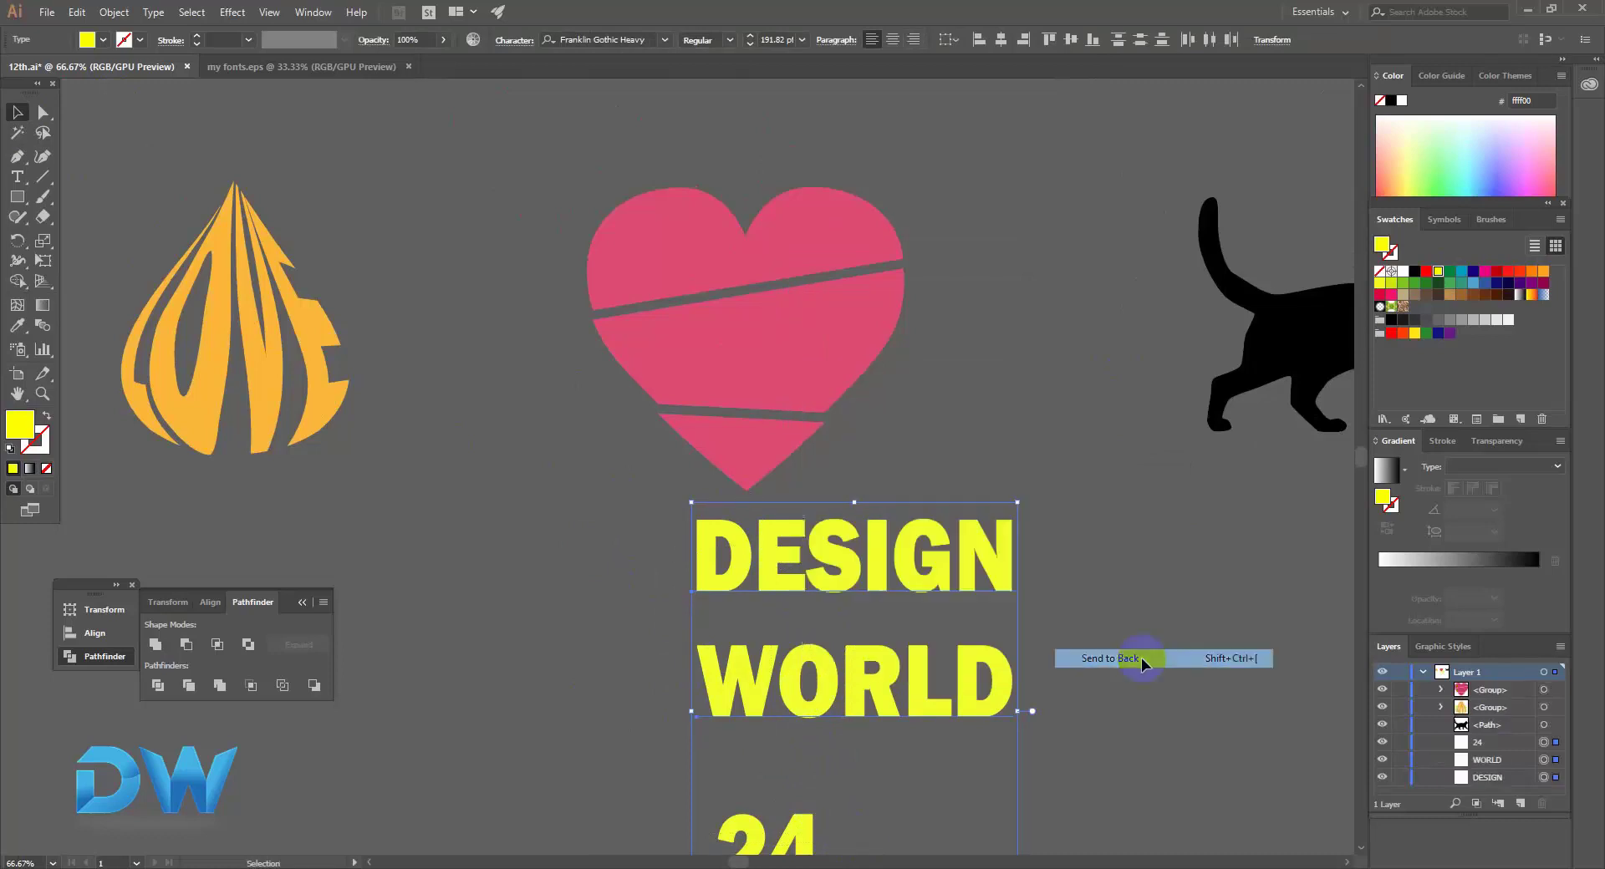
key(a)
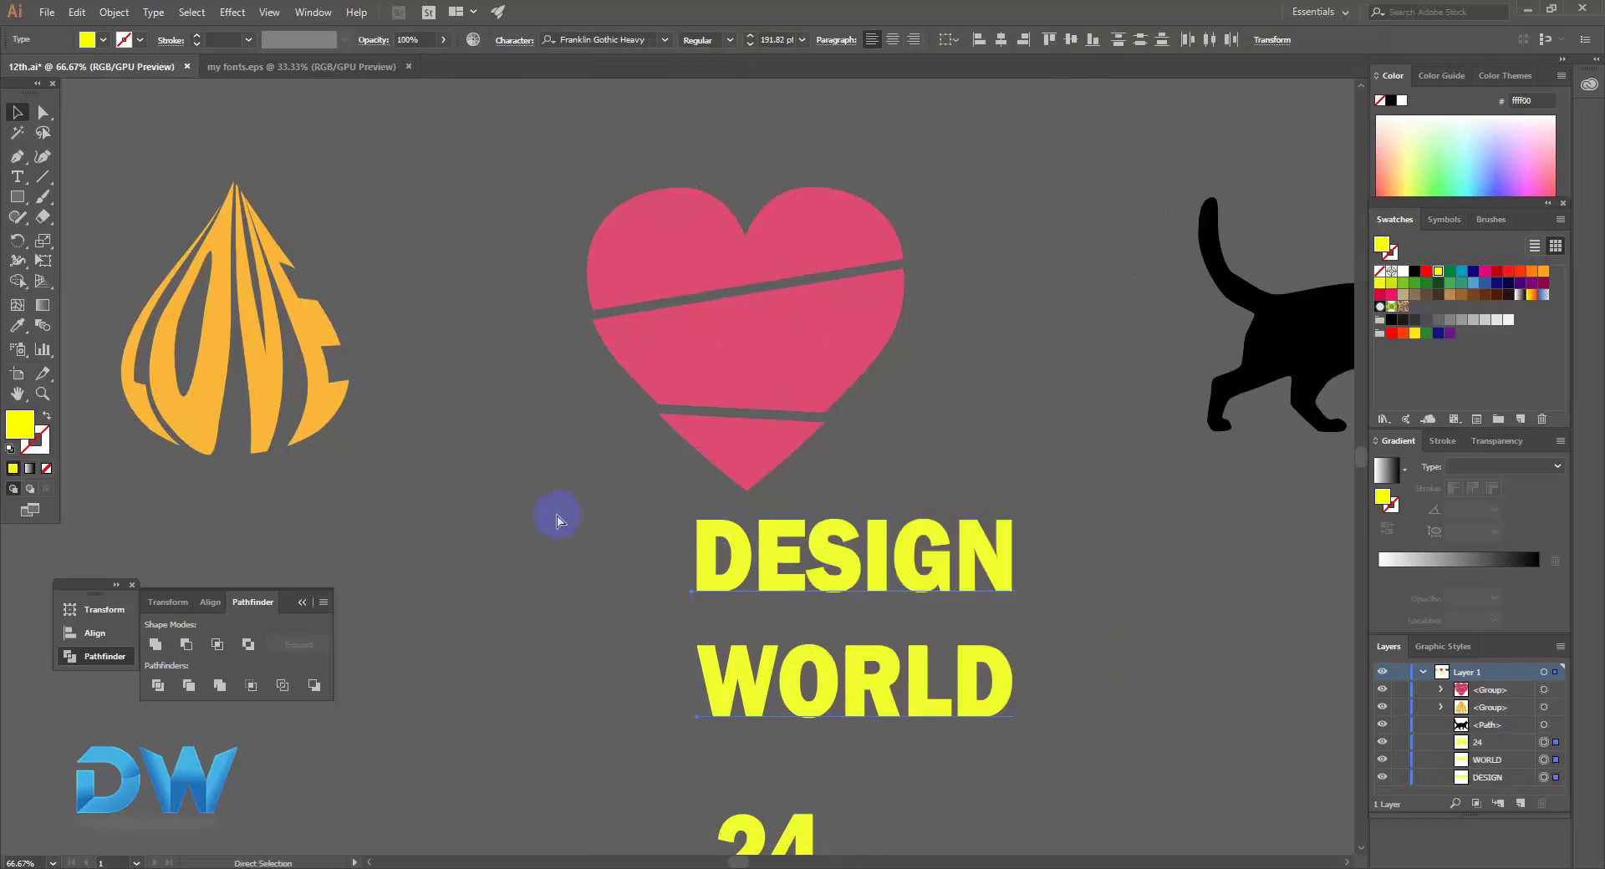
click(535, 512)
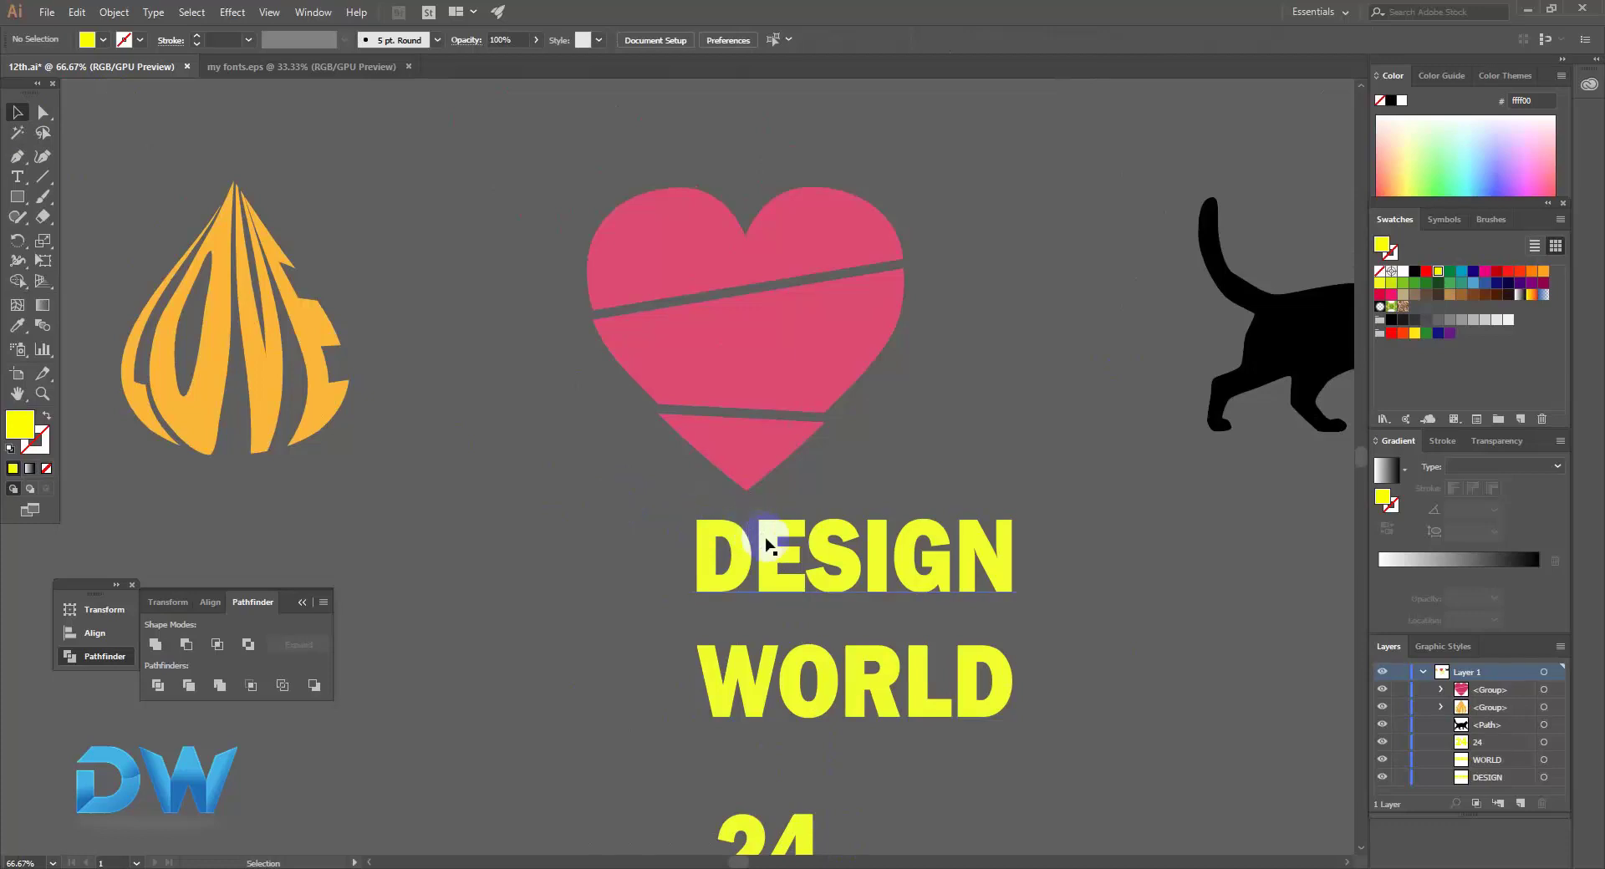
click(18, 113)
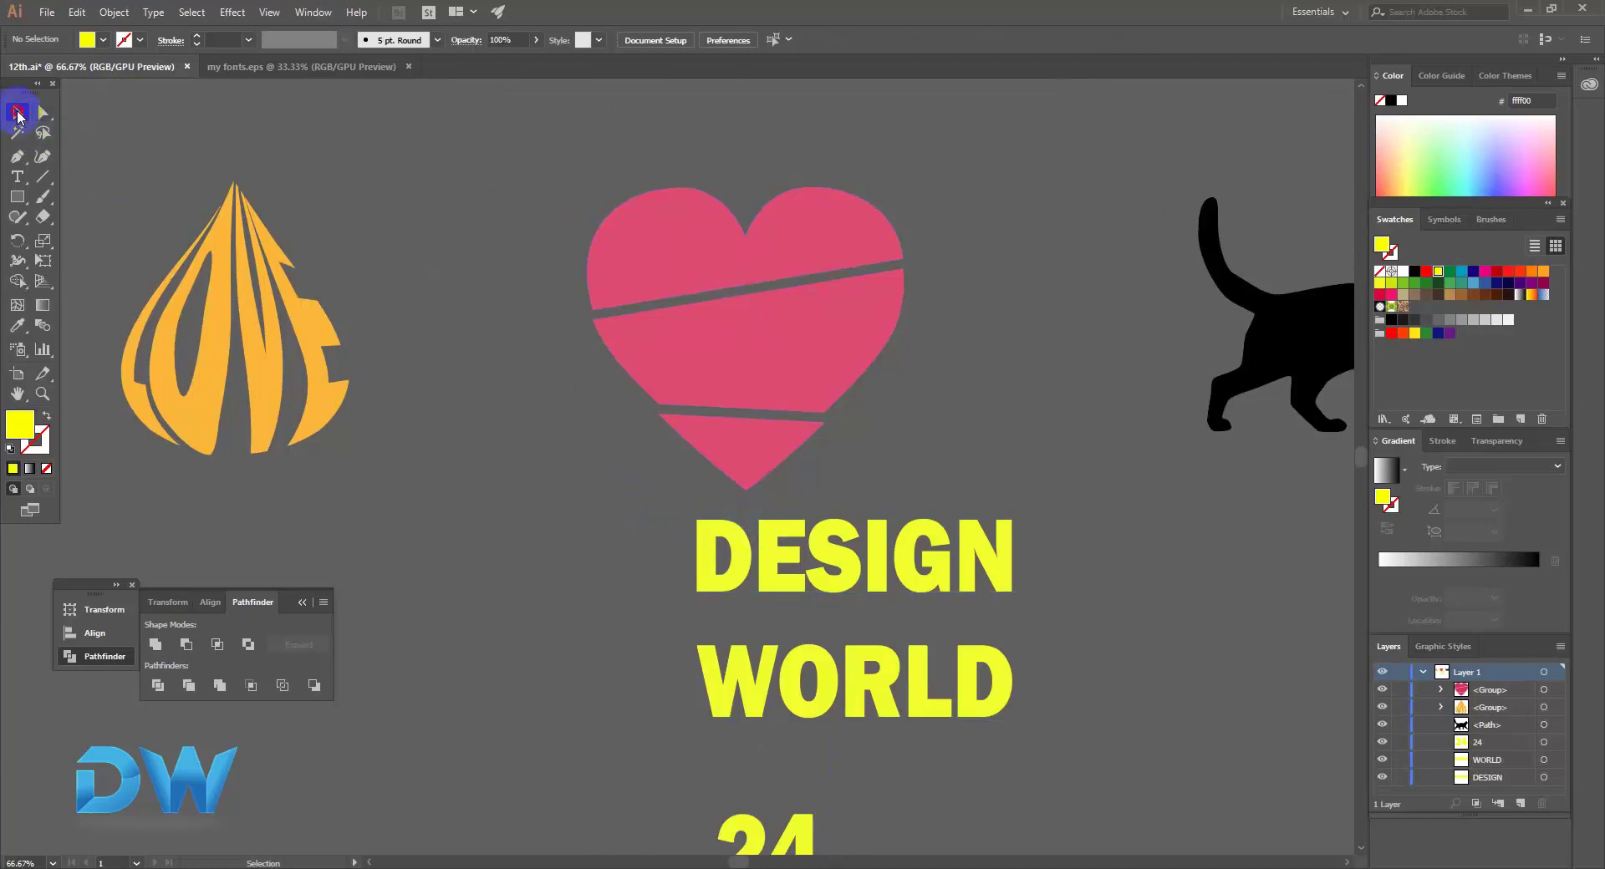
Ungroup the divided heart into separate slices.
click(838, 562)
shift+click(675, 244)
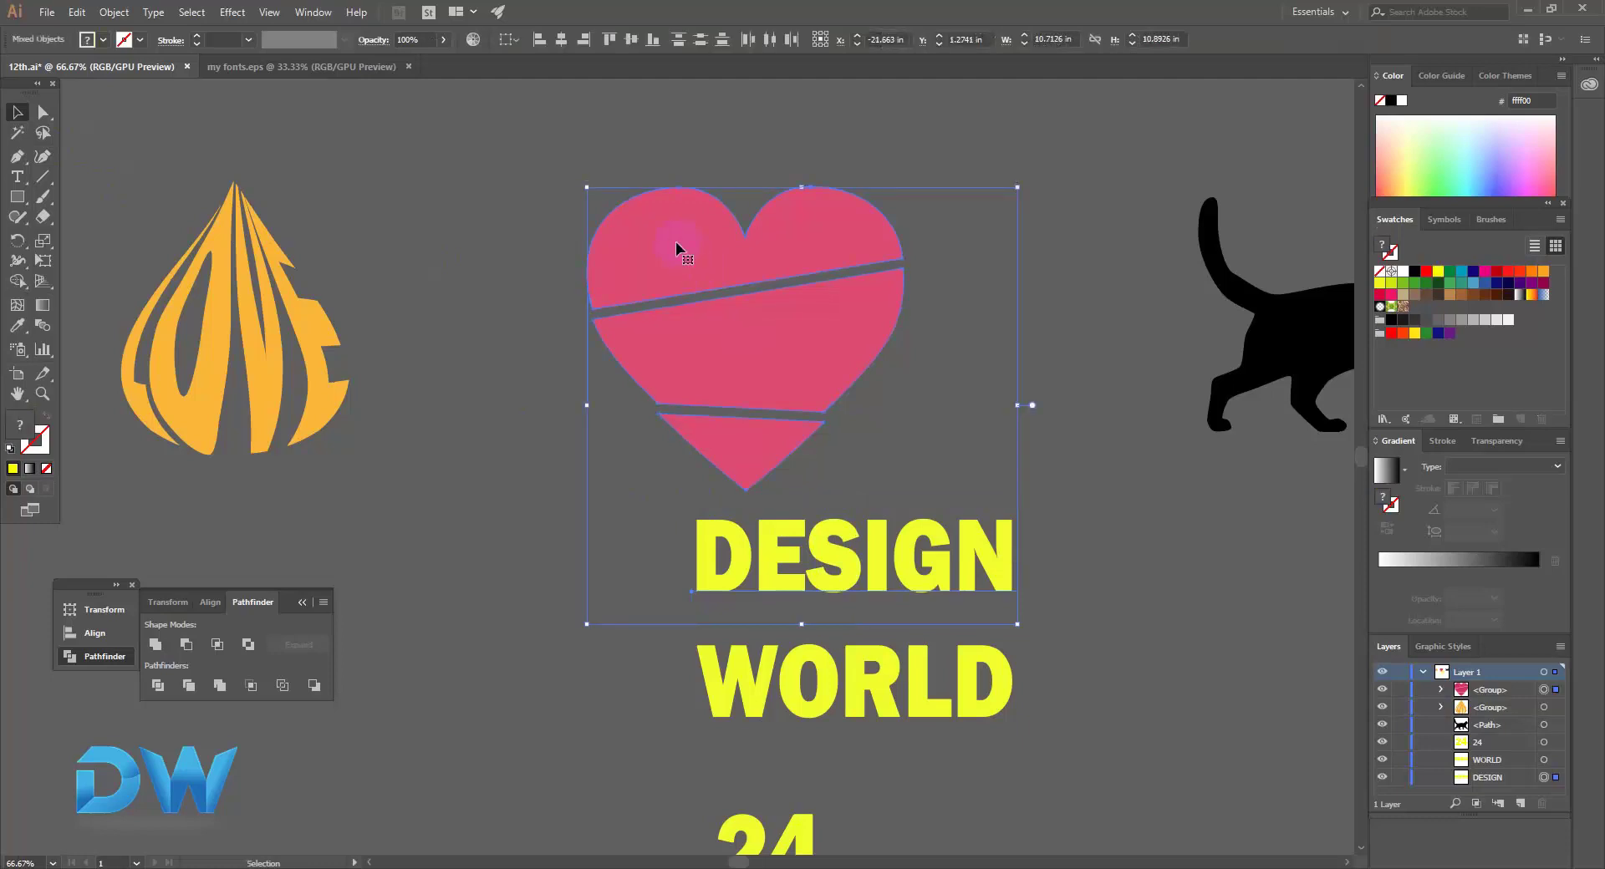
click(574, 244)
click(655, 242)
right_click(656, 244)
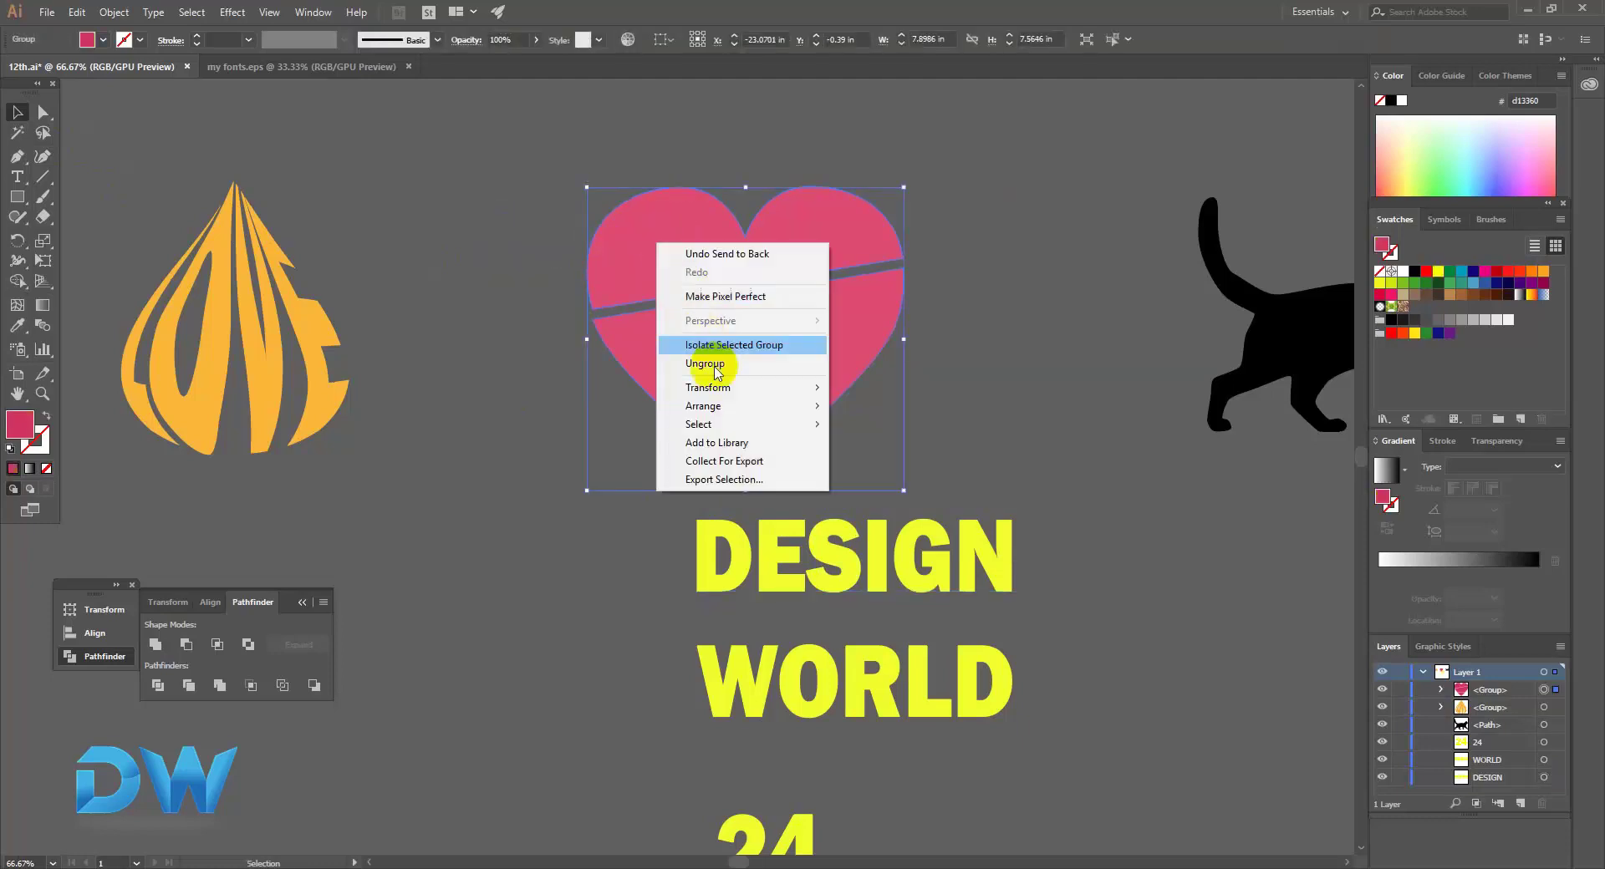
click(707, 363)
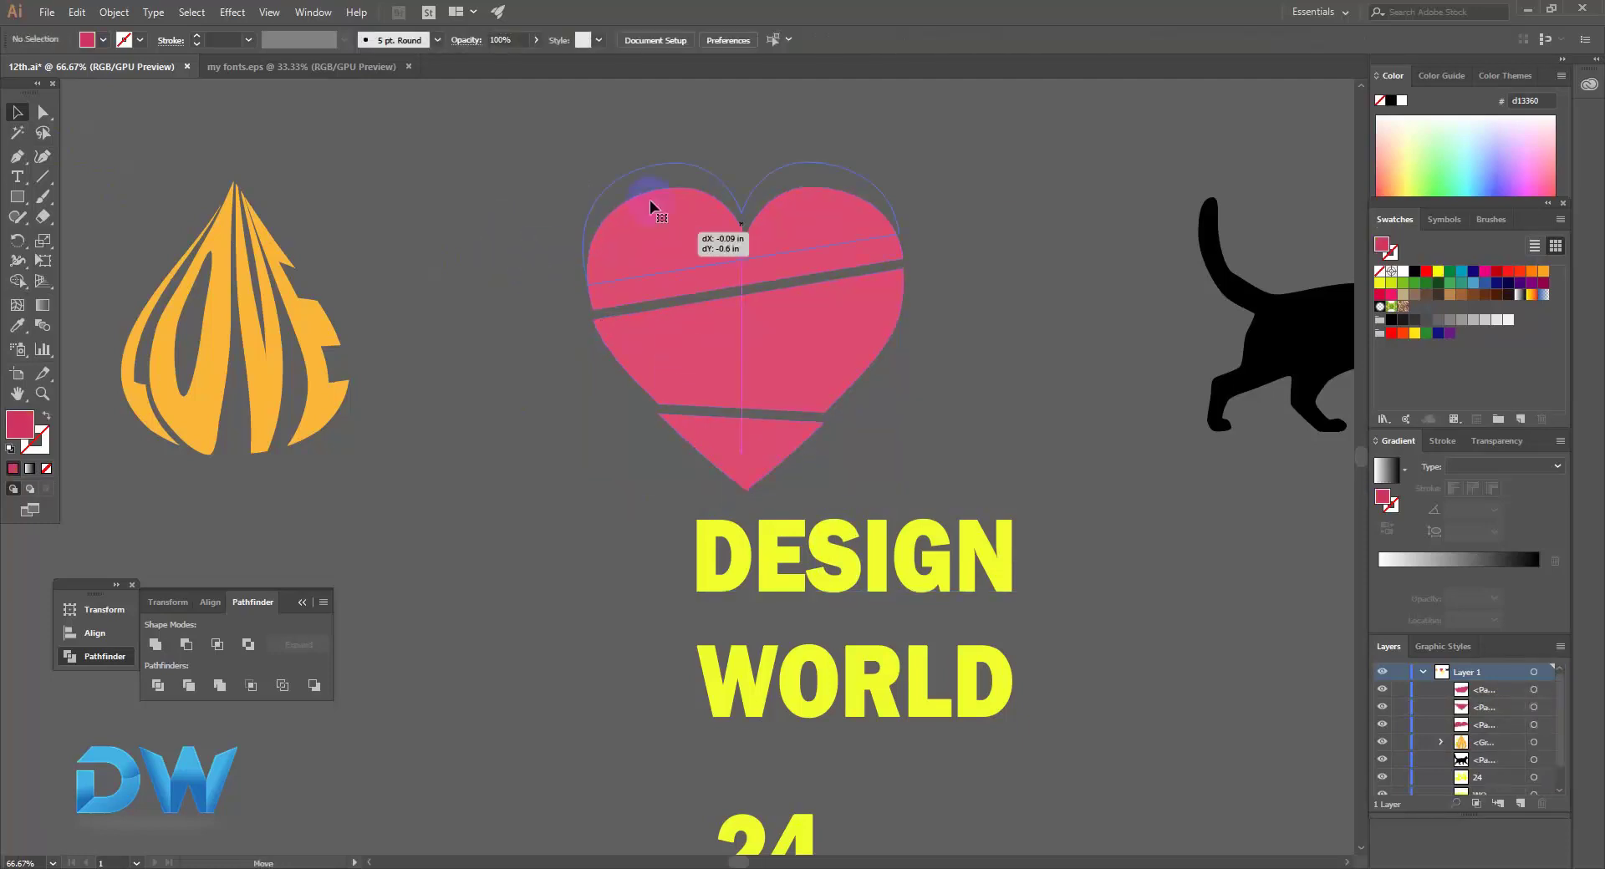
Envelope-distort DESIGN into the heart's top slice using Make with Top Object.
click(656, 234)
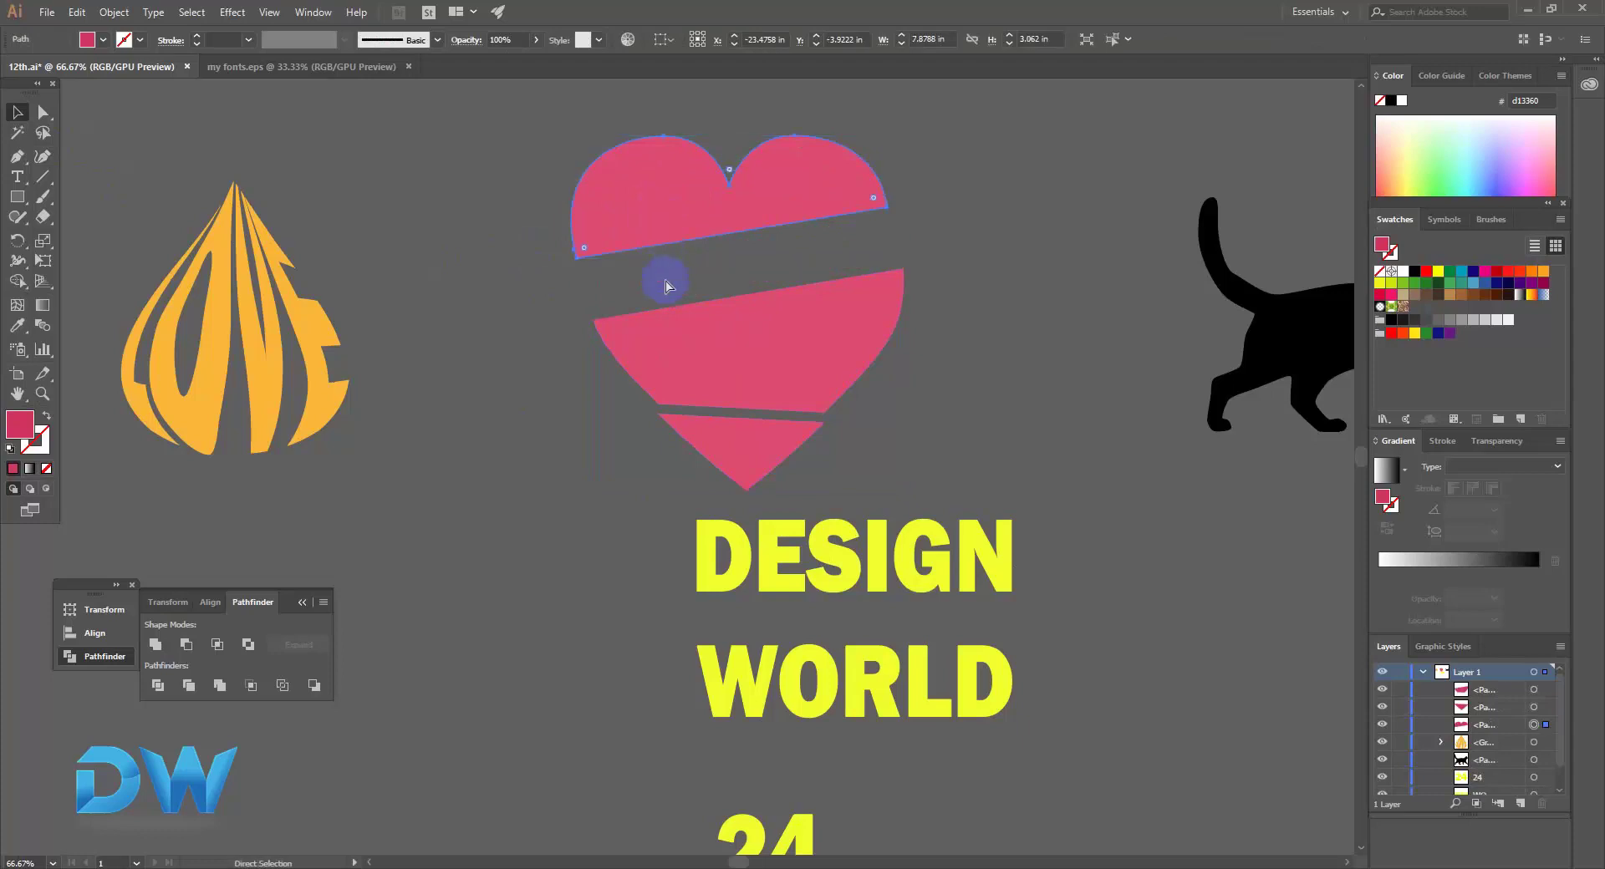
click(777, 555)
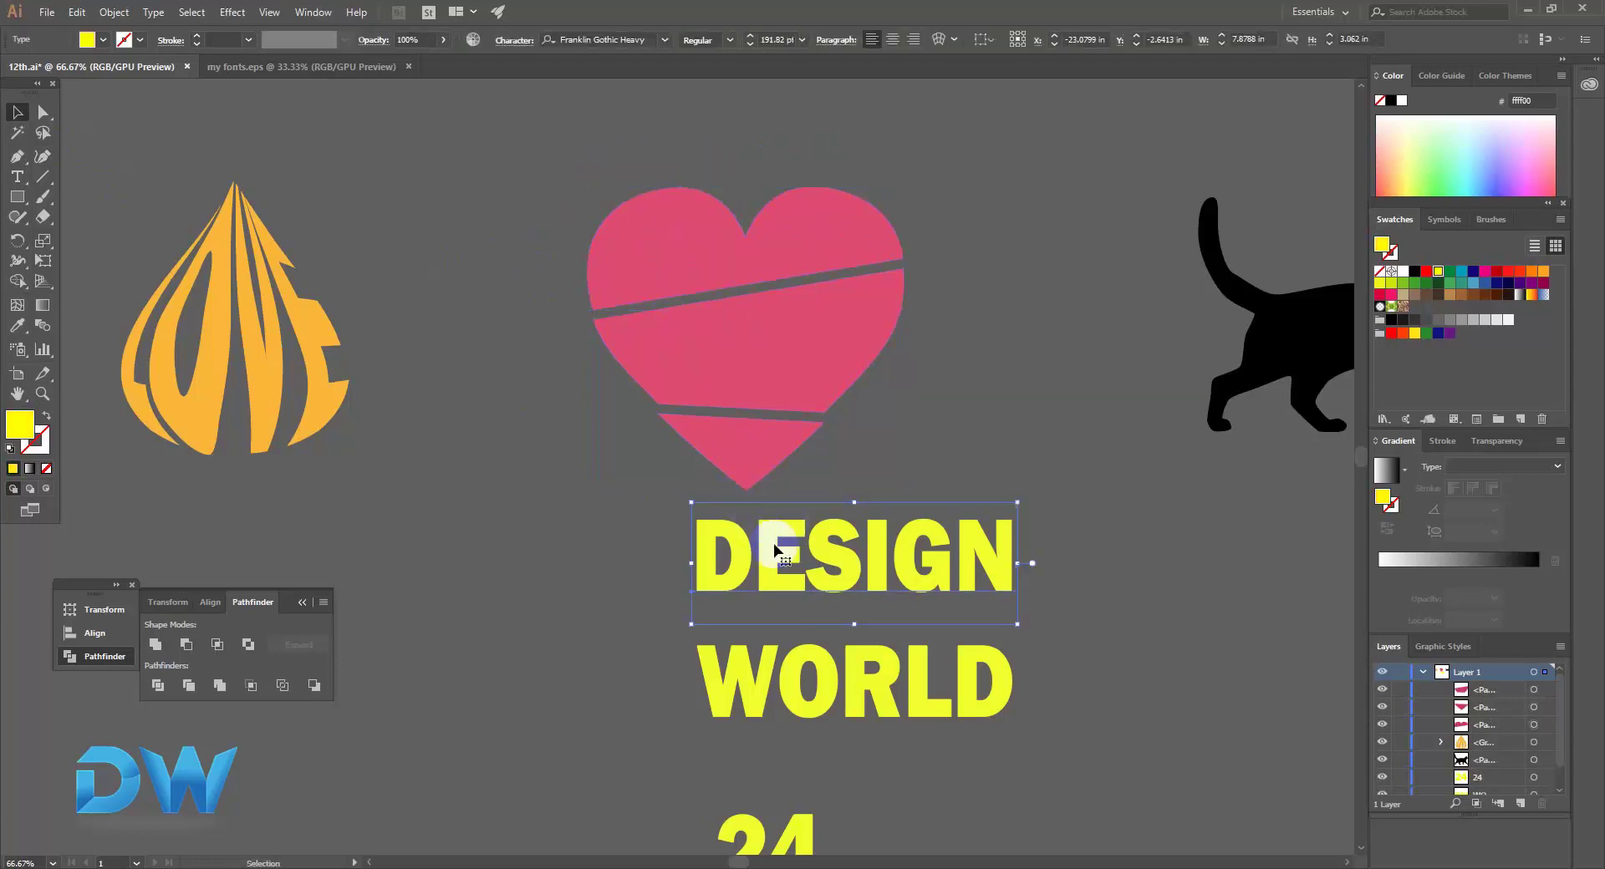
shift+click(687, 249)
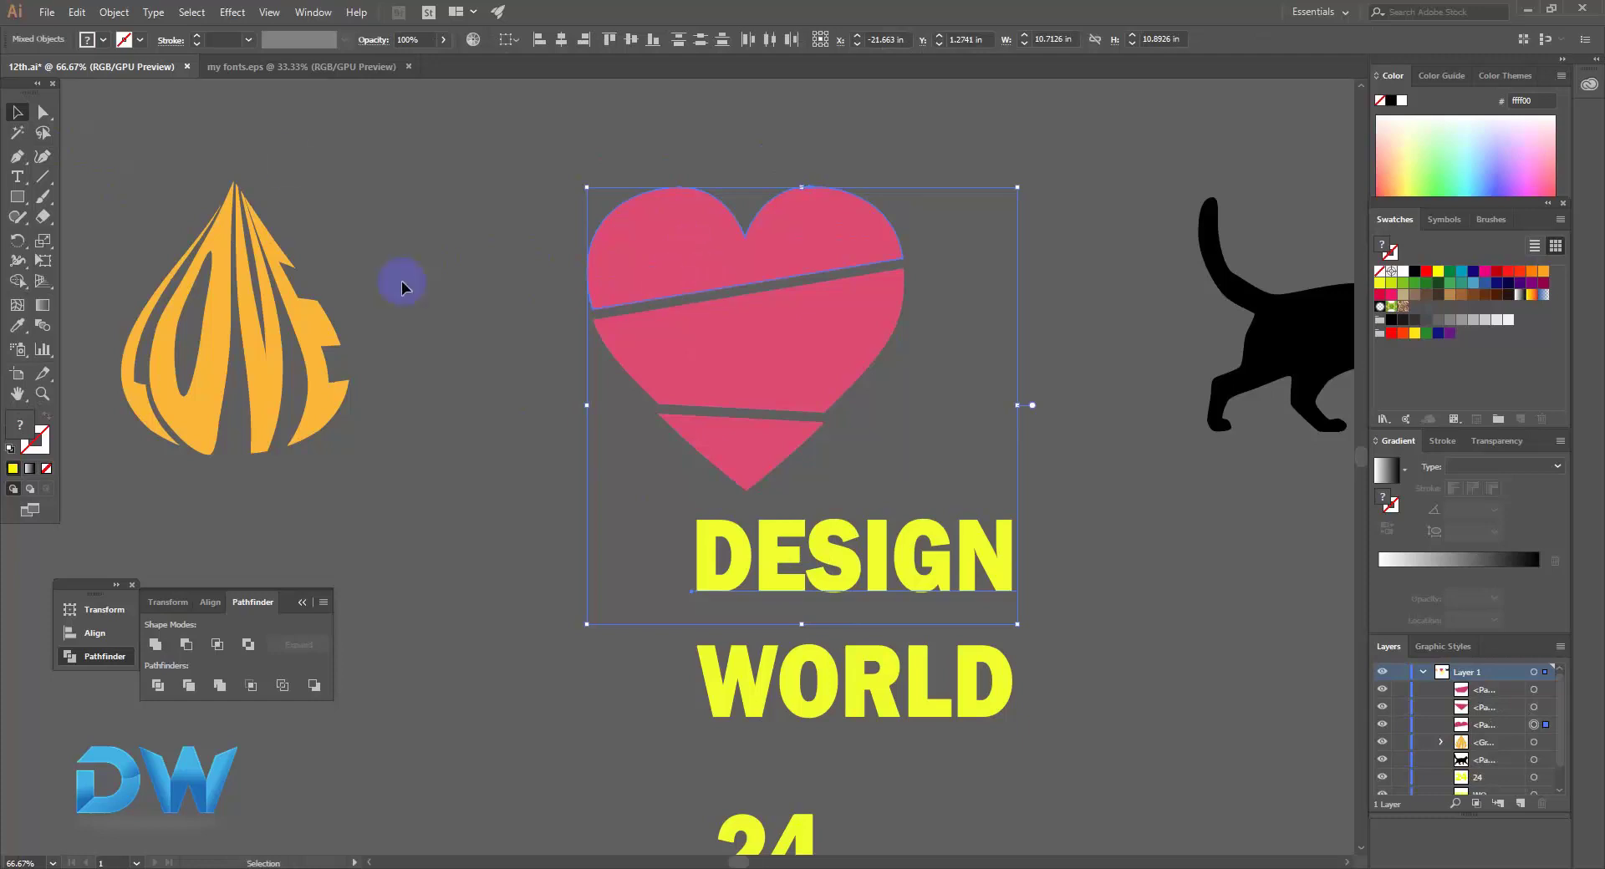
click(114, 14)
mouse_move(157, 446)
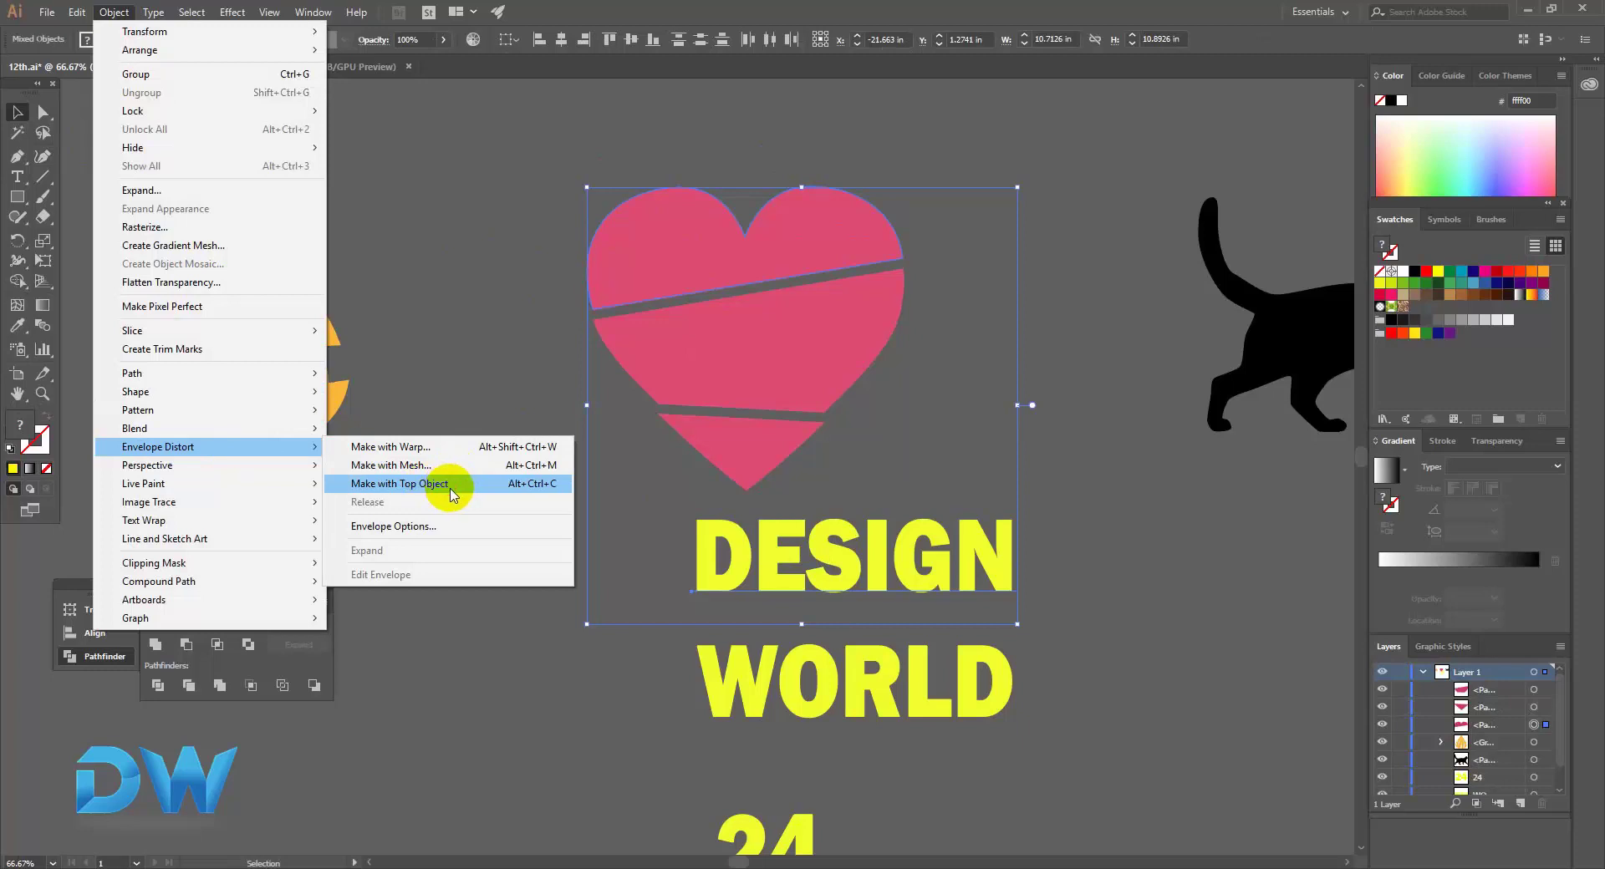
click(451, 493)
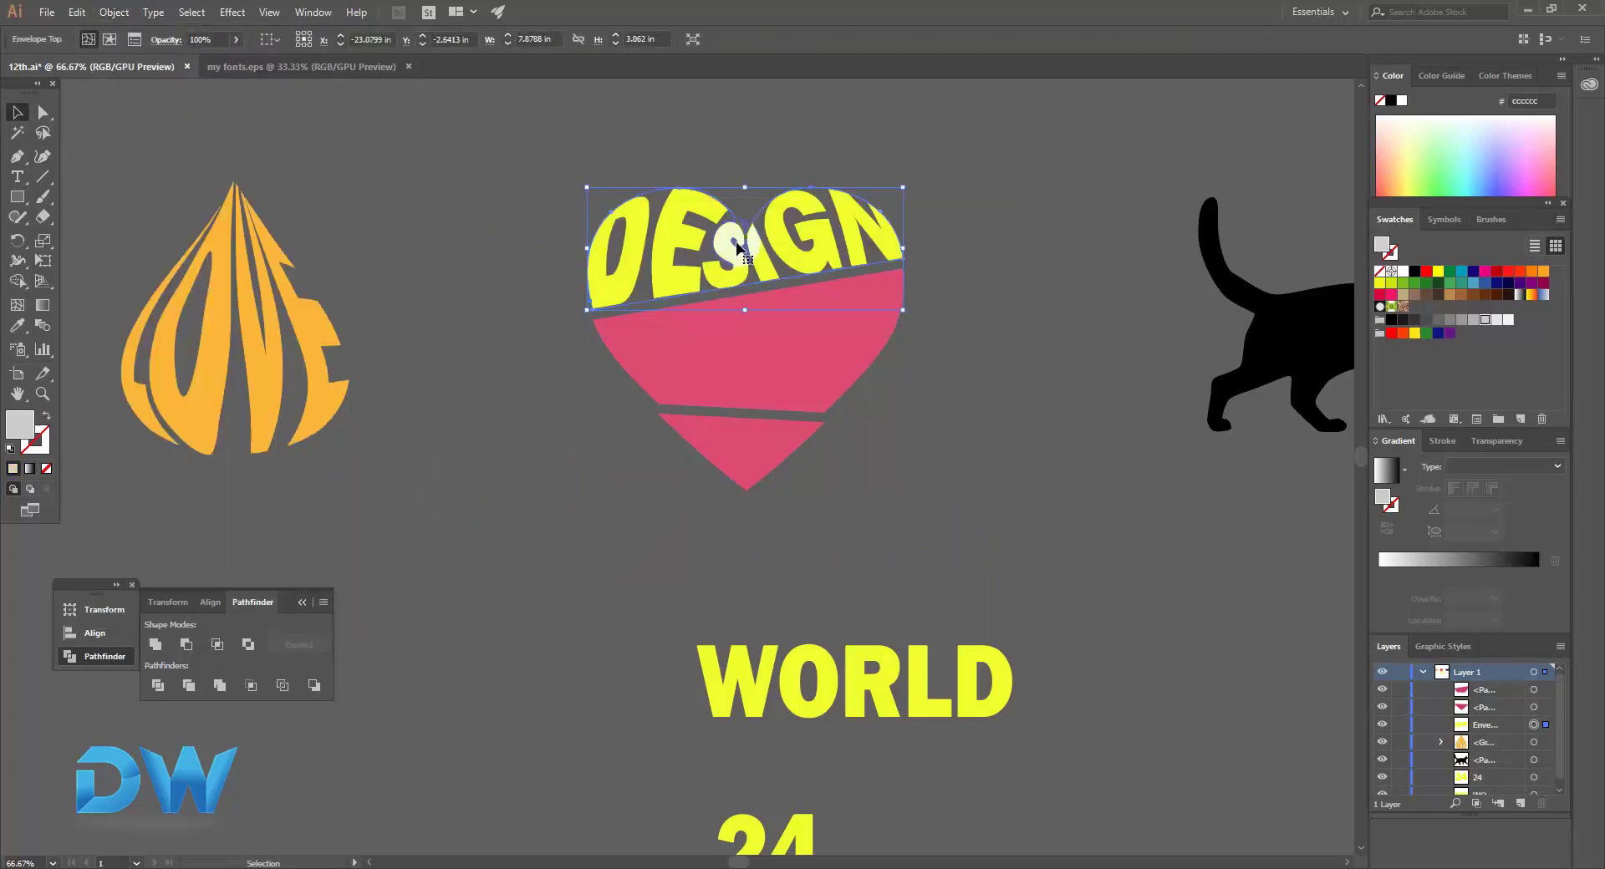
Envelope-distort WORLD into the heart's middle slice the same way.
click(752, 390)
shift+click(809, 674)
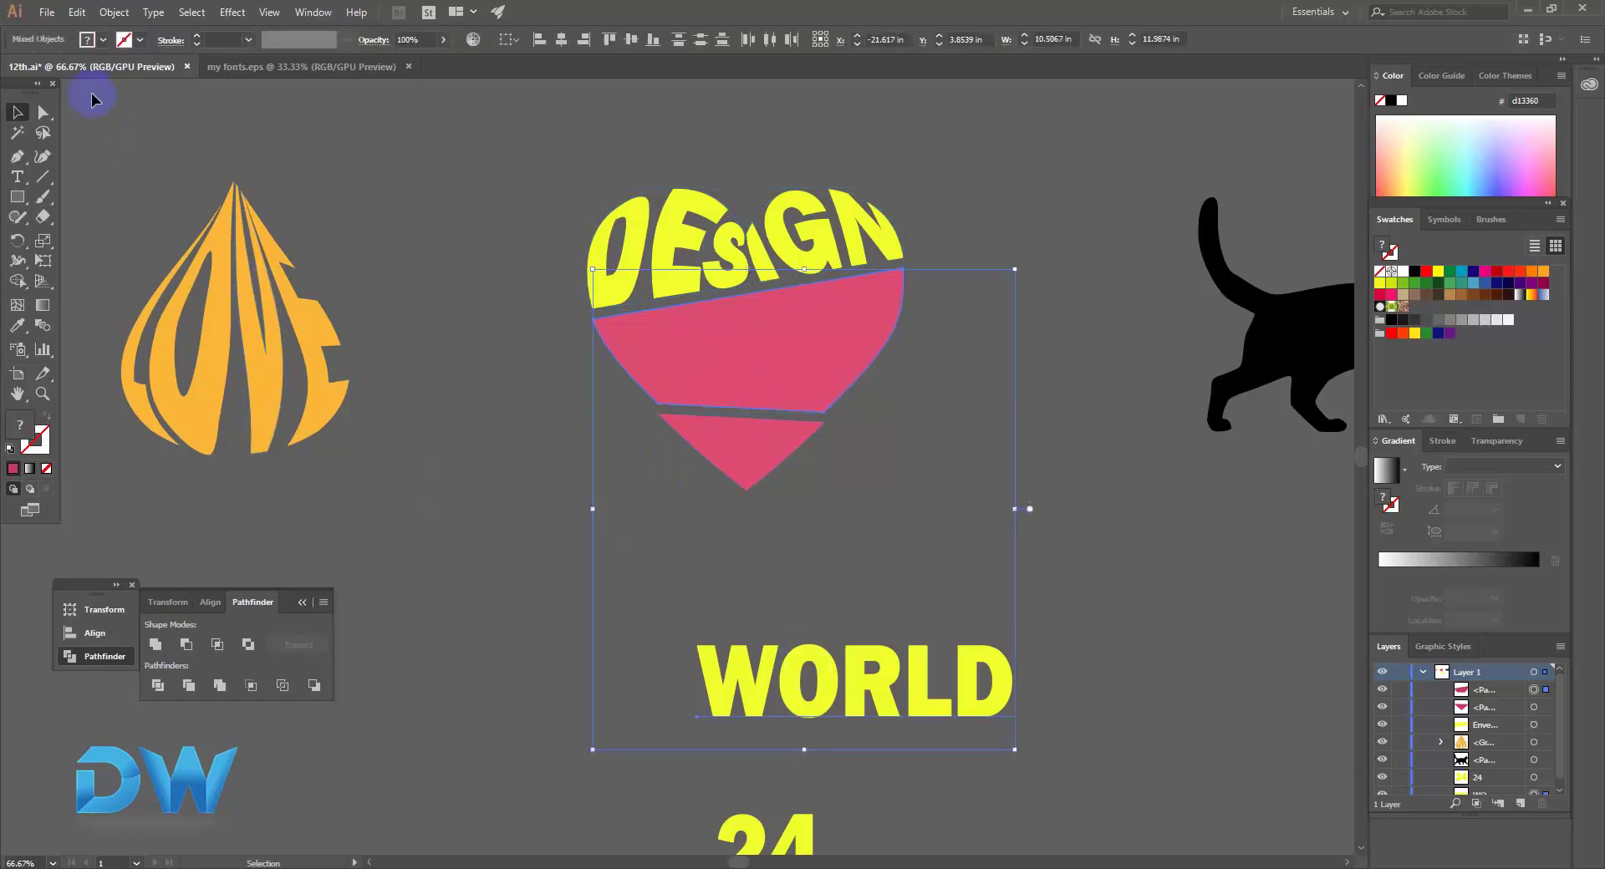
click(117, 12)
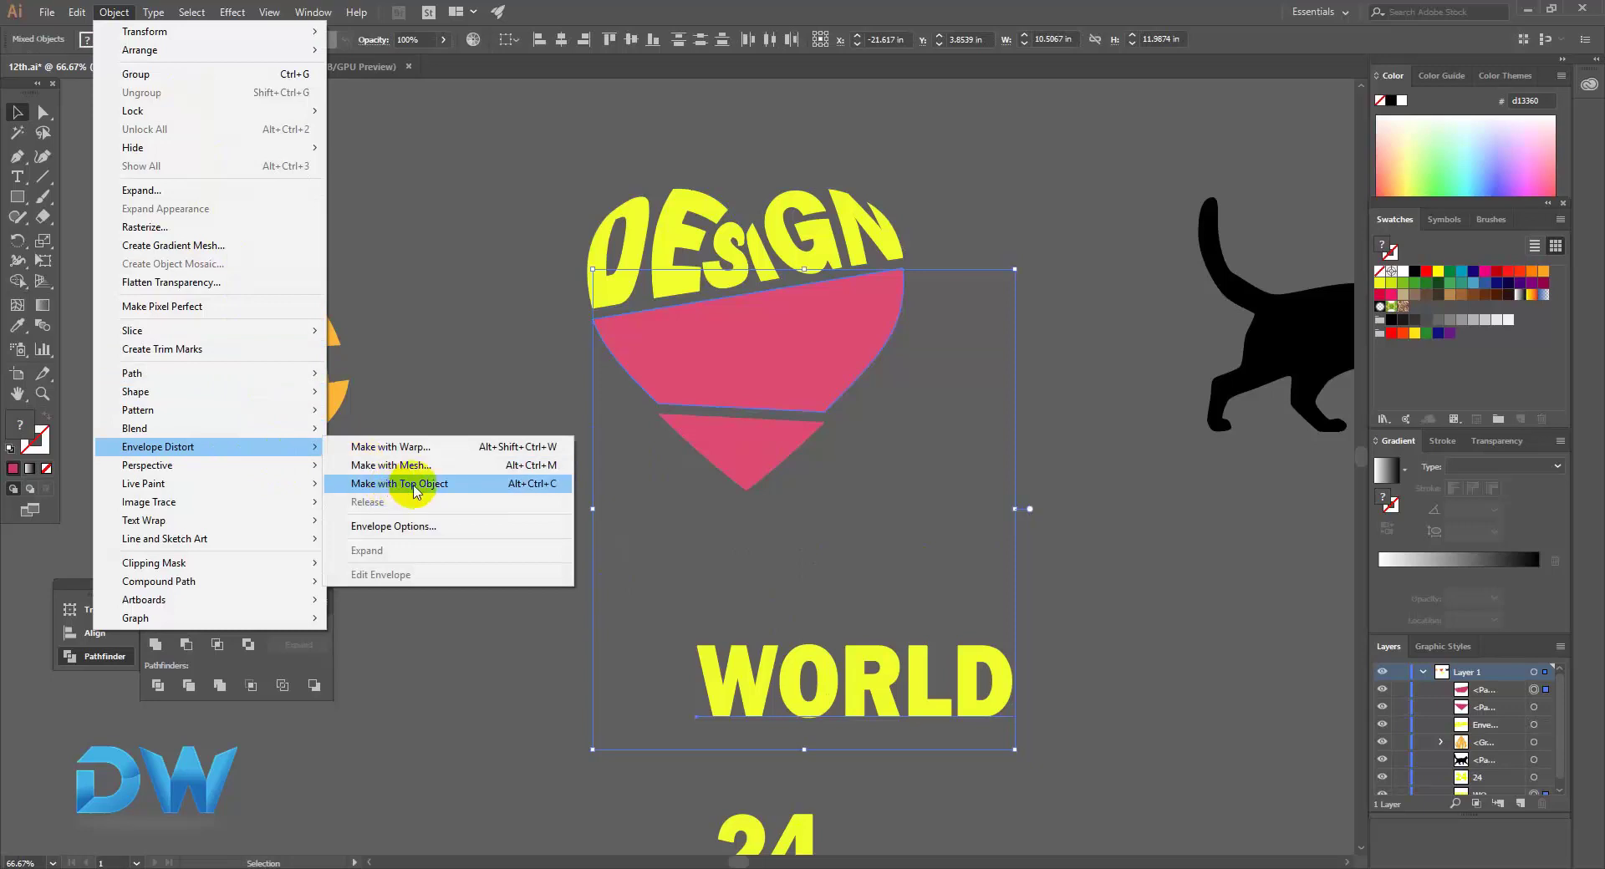
click(418, 492)
click(731, 454)
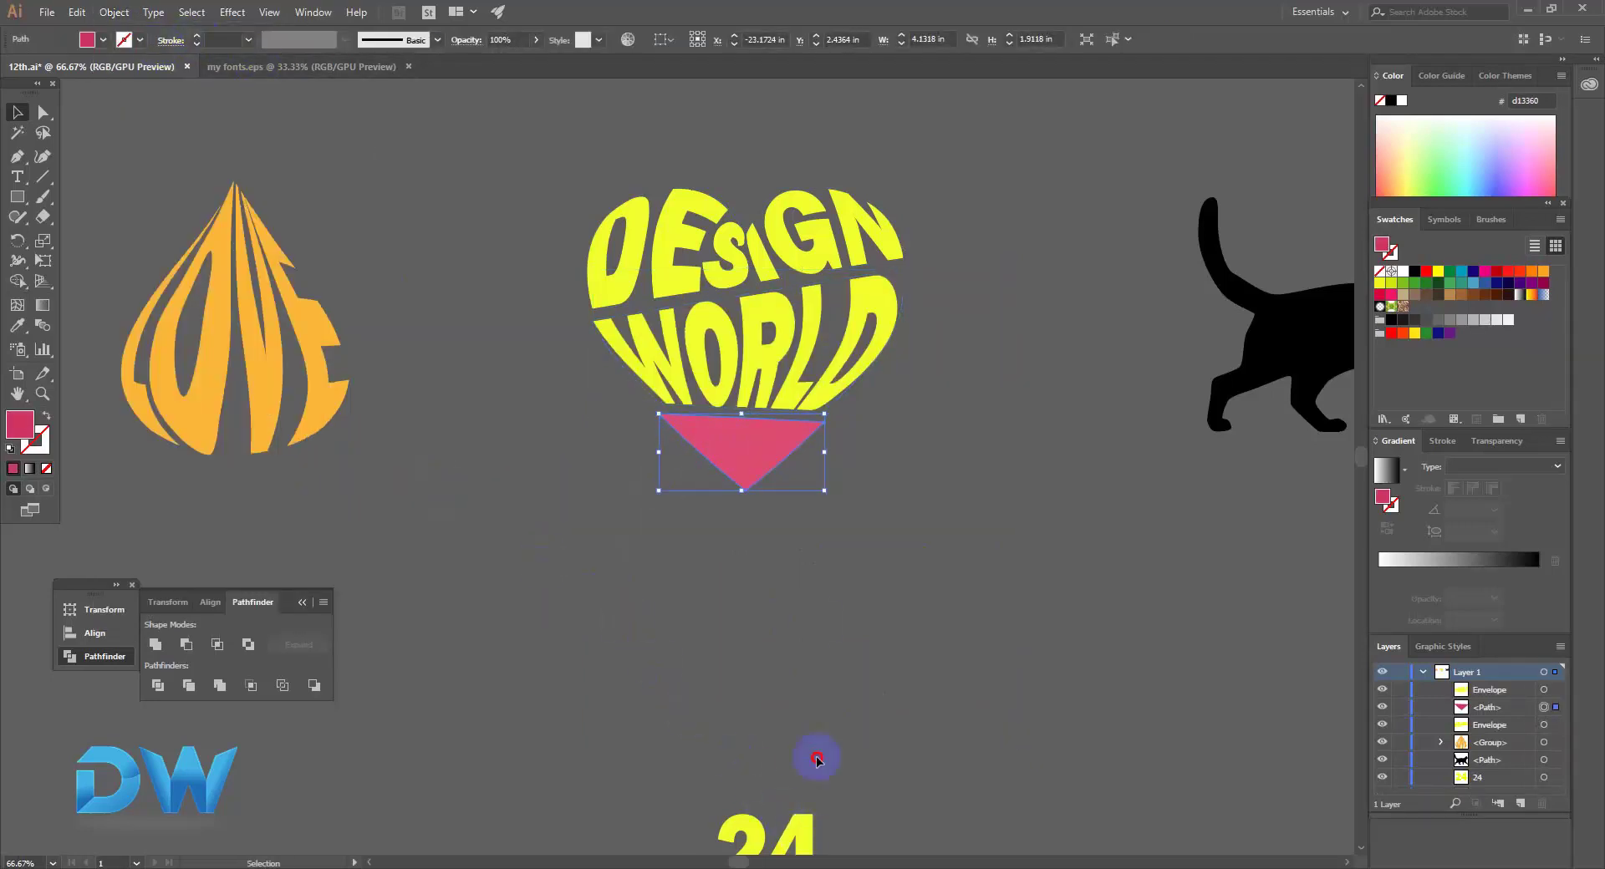
drag(773, 827, 763, 568)
ctrl+space+click(737, 485)
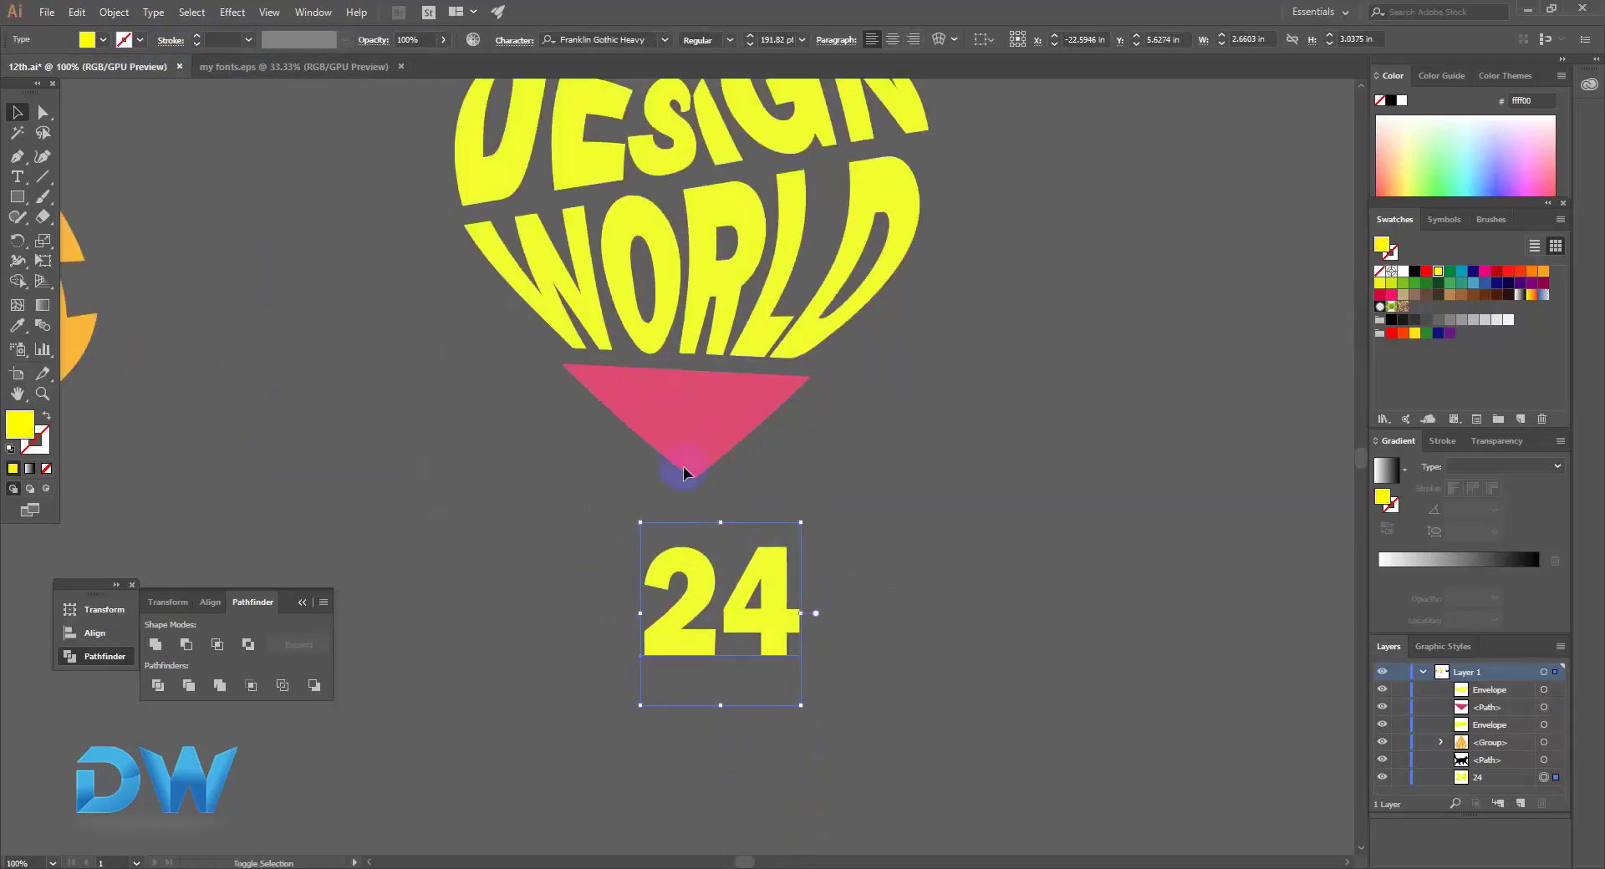
click(668, 403)
shift+click(731, 606)
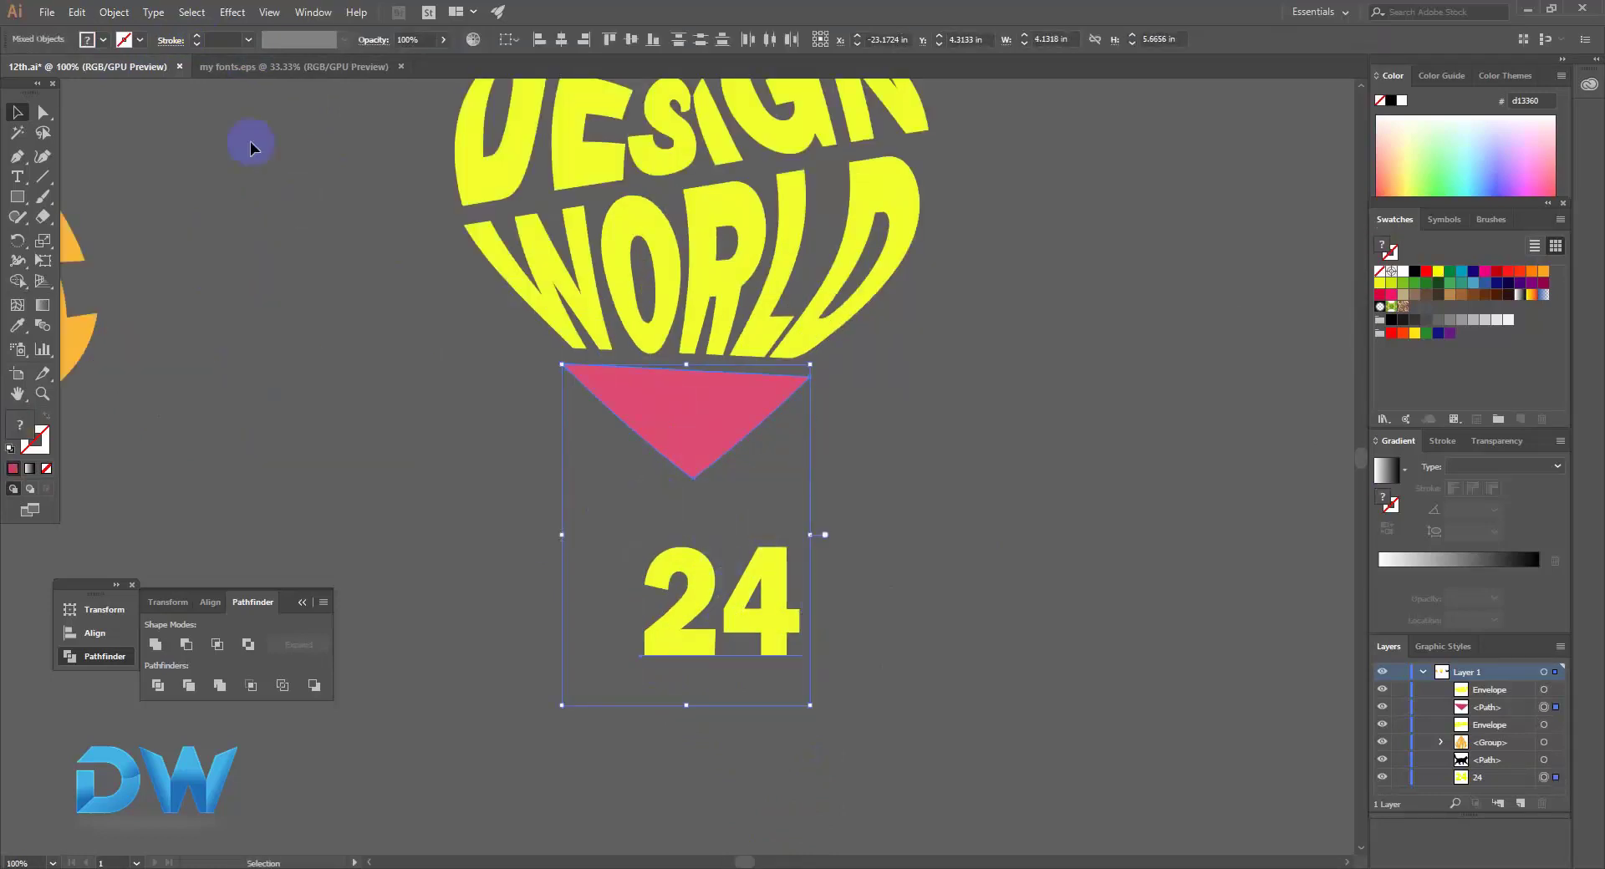
click(121, 15)
mouse_move(158, 447)
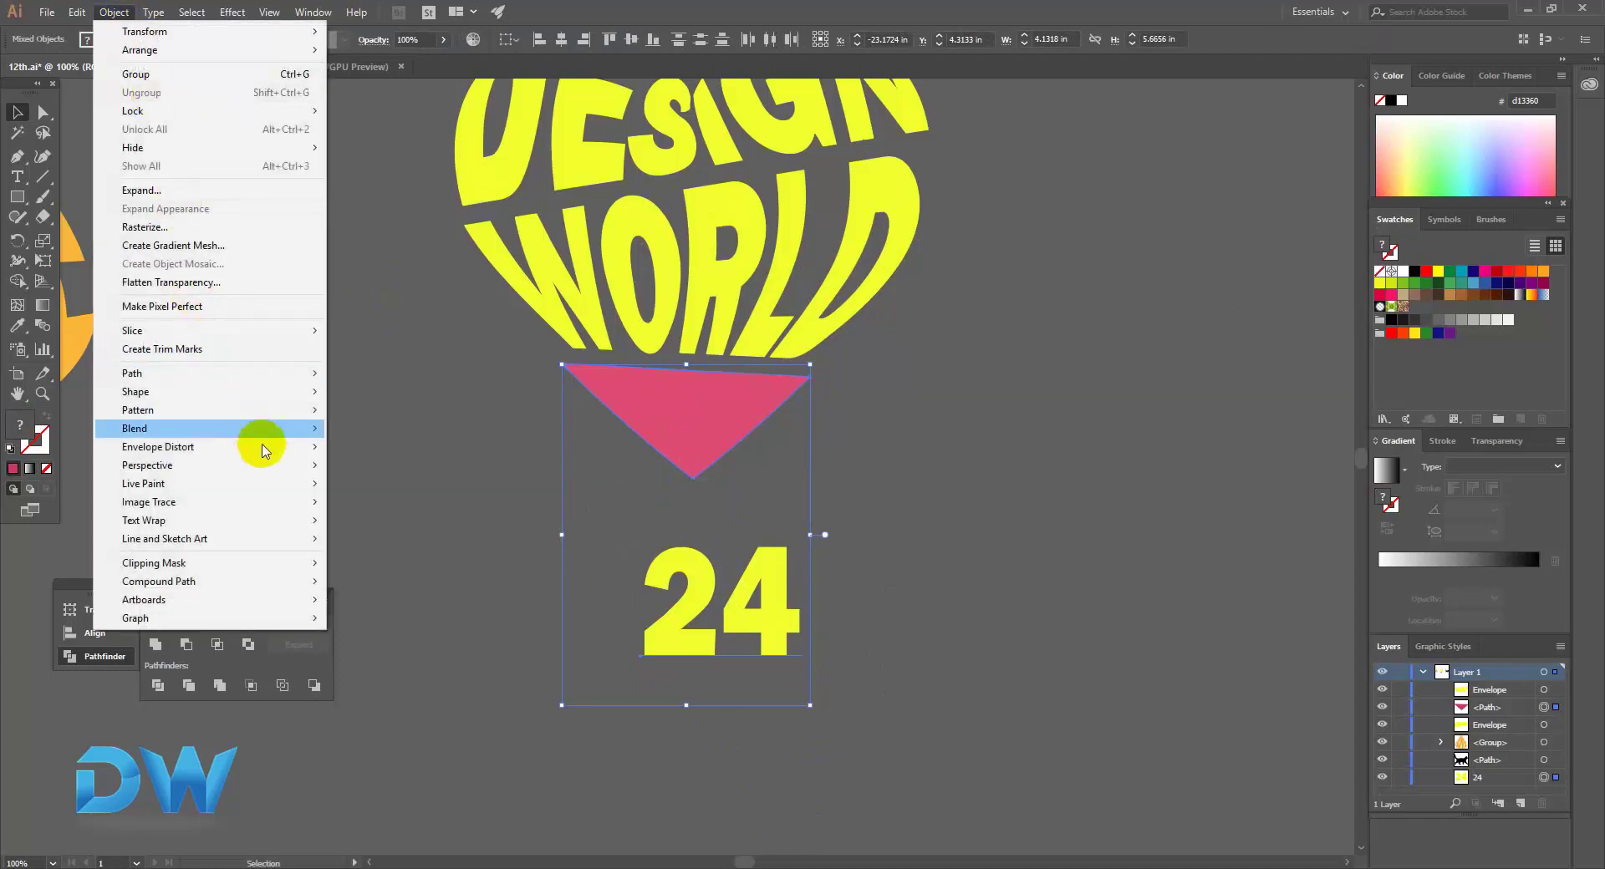
click(418, 483)
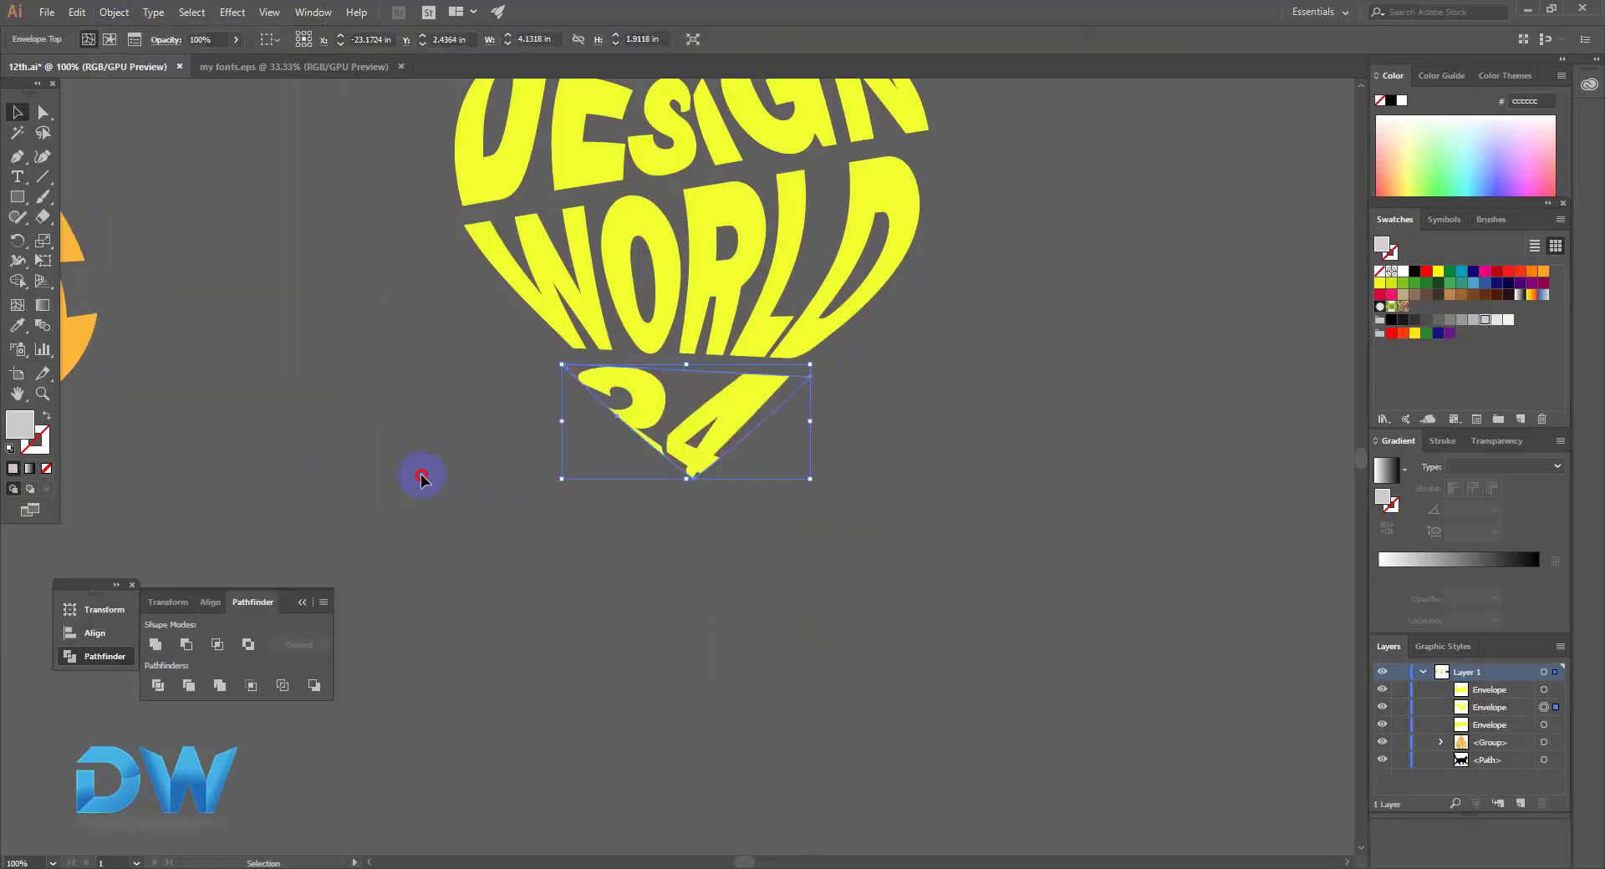
click(426, 435)
ctrl+alt+click(504, 410)
drag(399, 463, 178, 466)
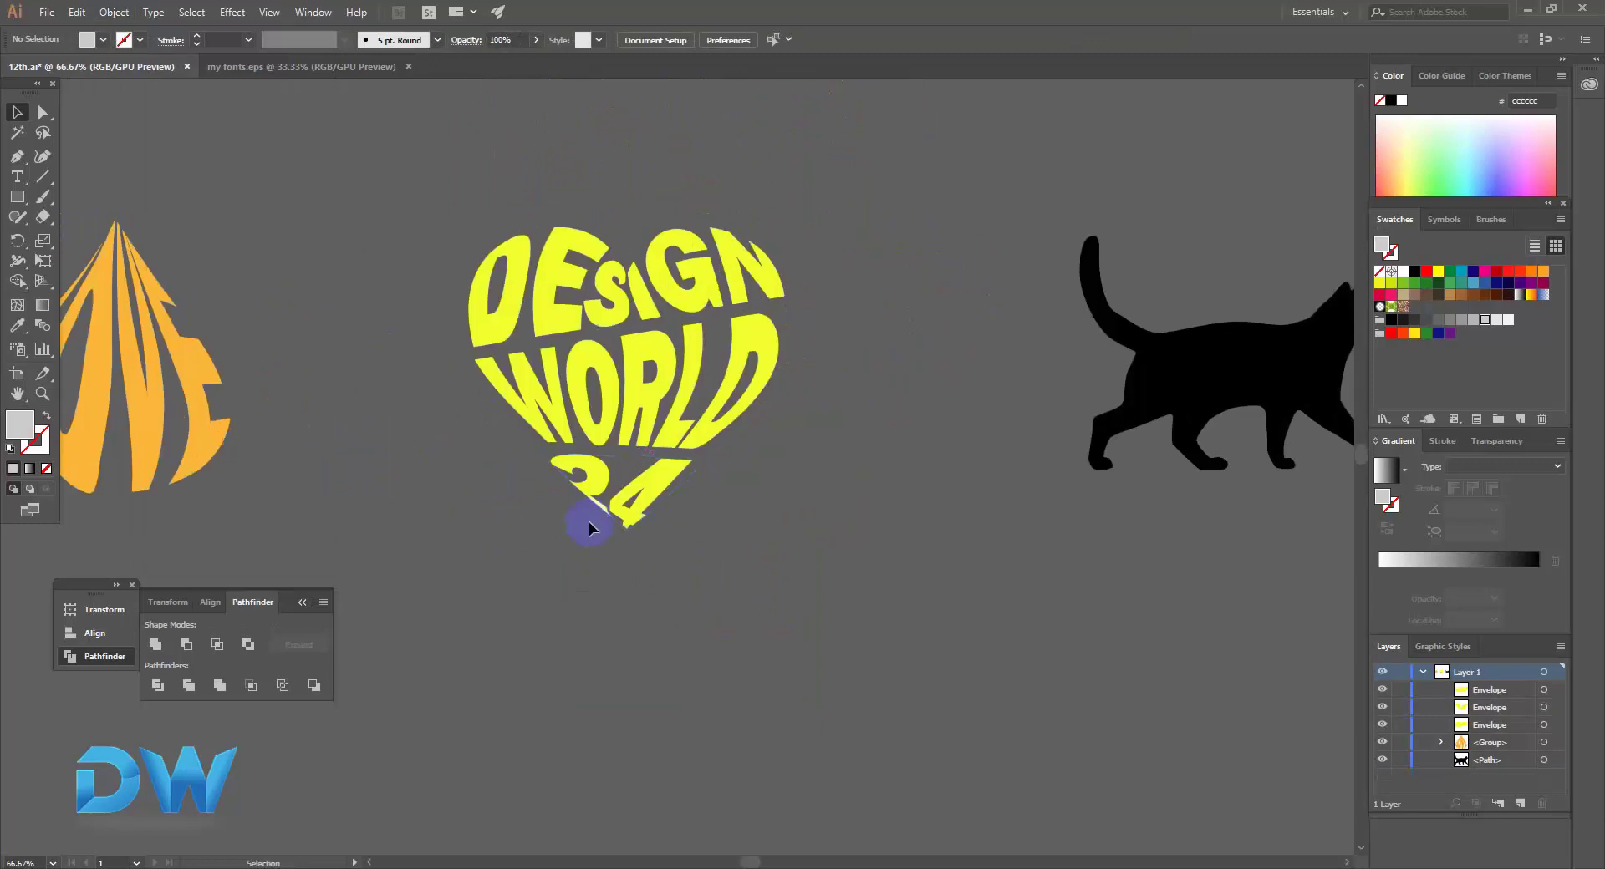
click(632, 503)
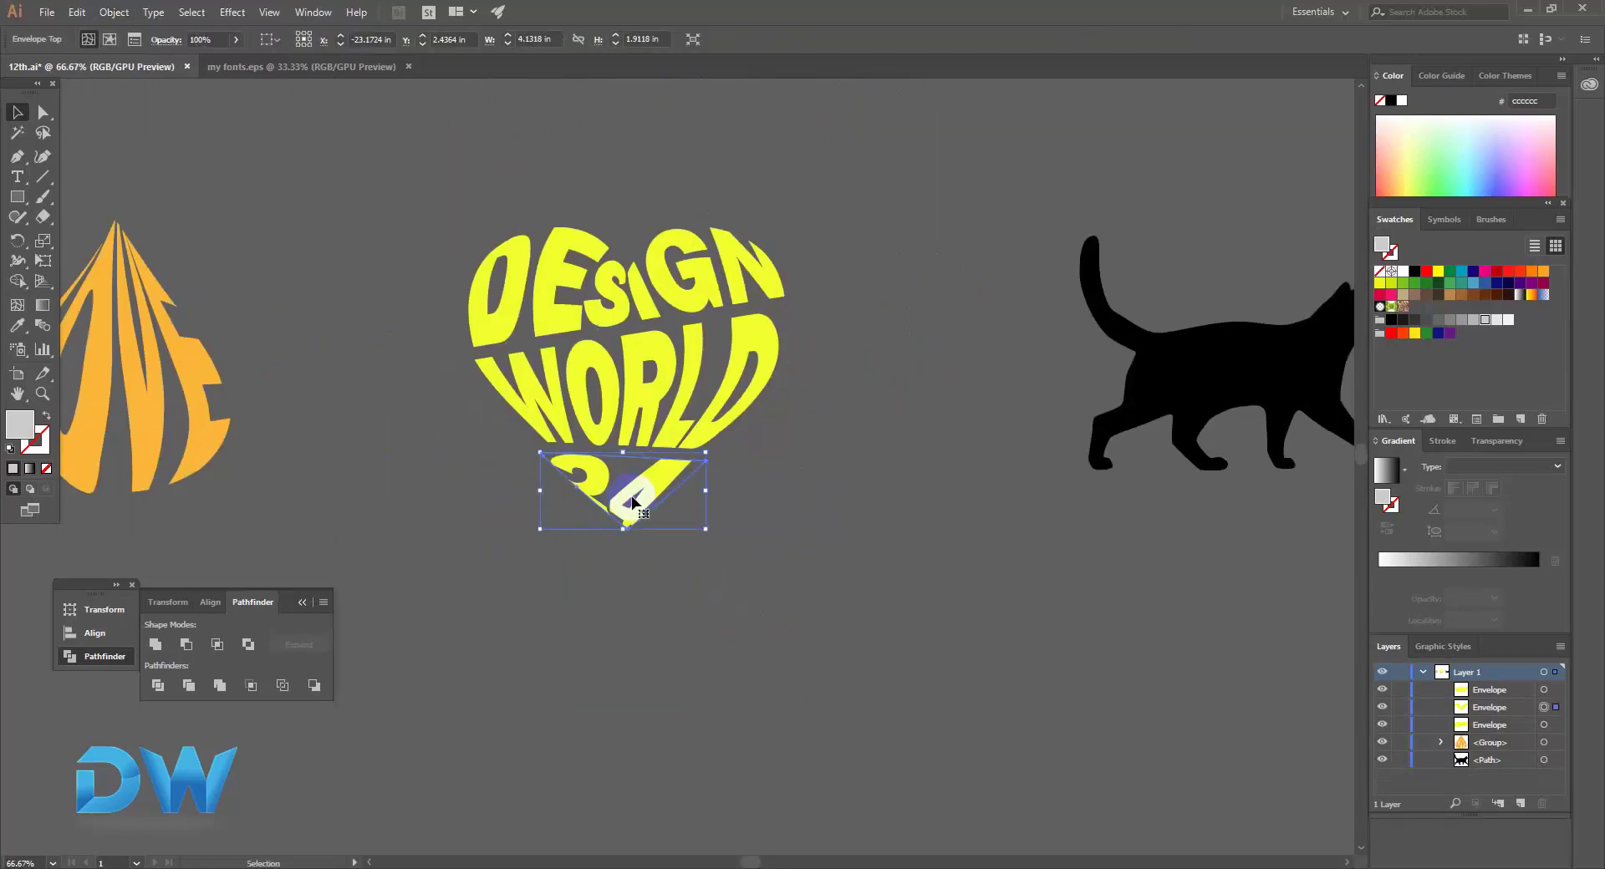
click(770, 545)
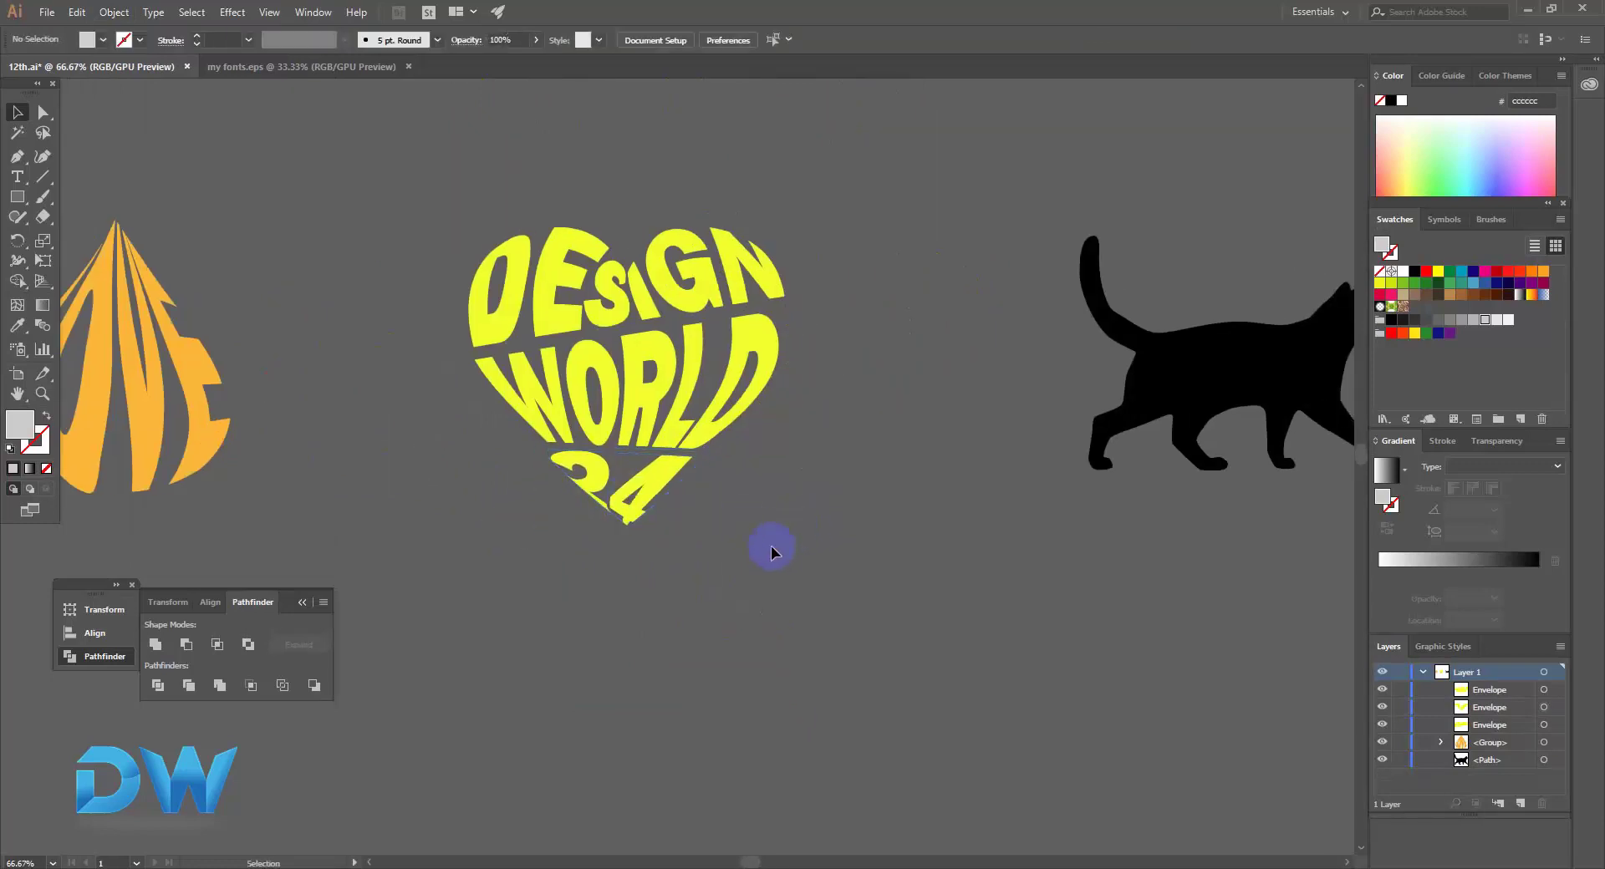
alt+click(697, 505)
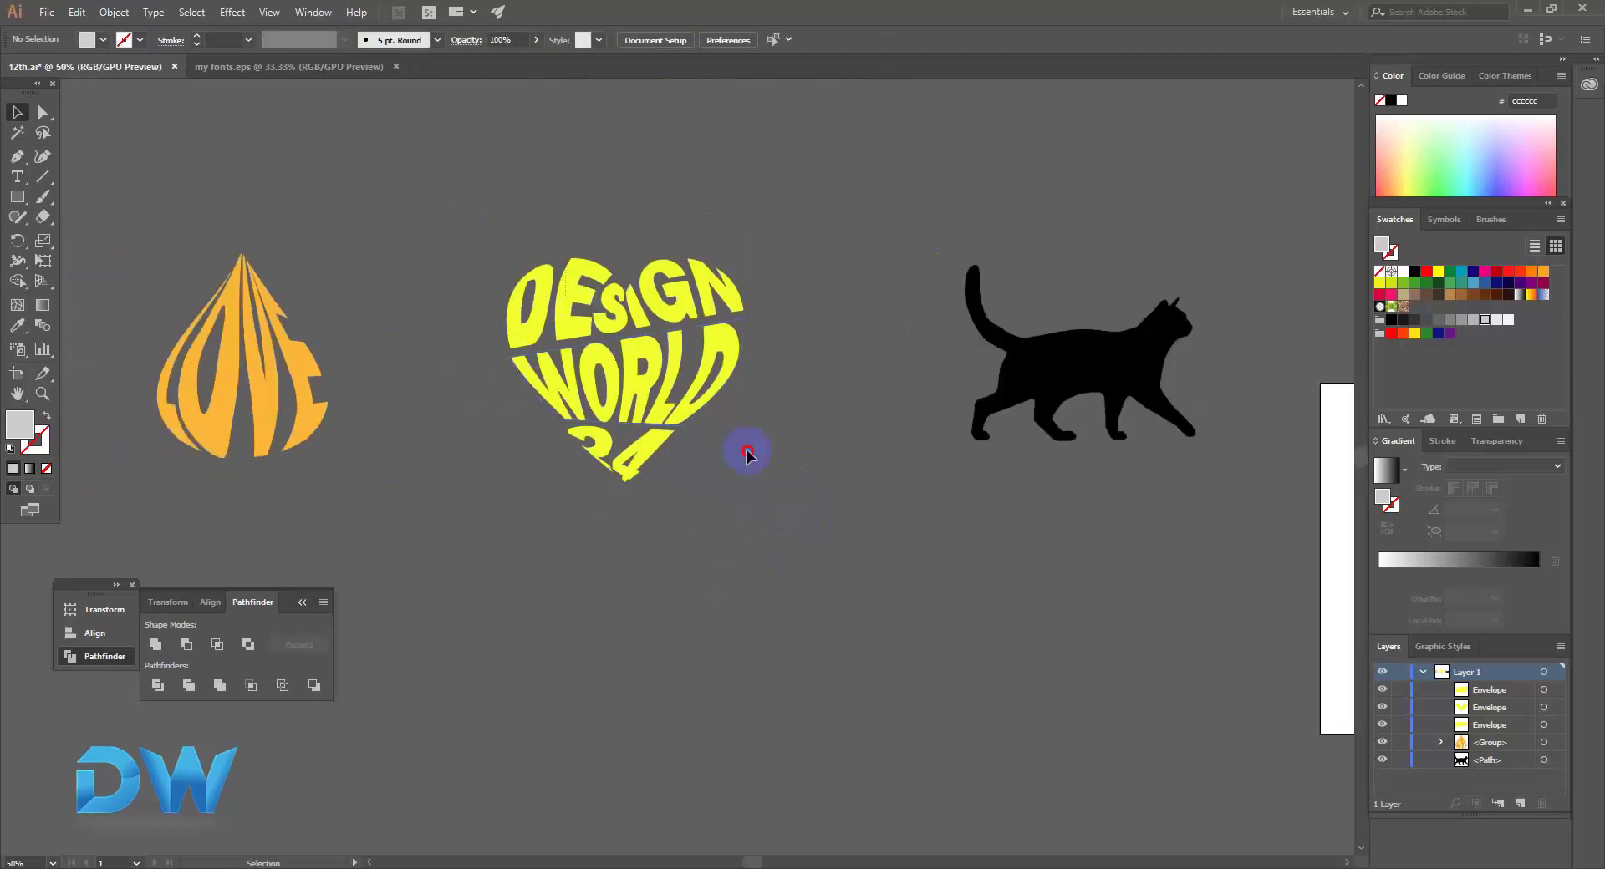
drag(747, 454, 786, 525)
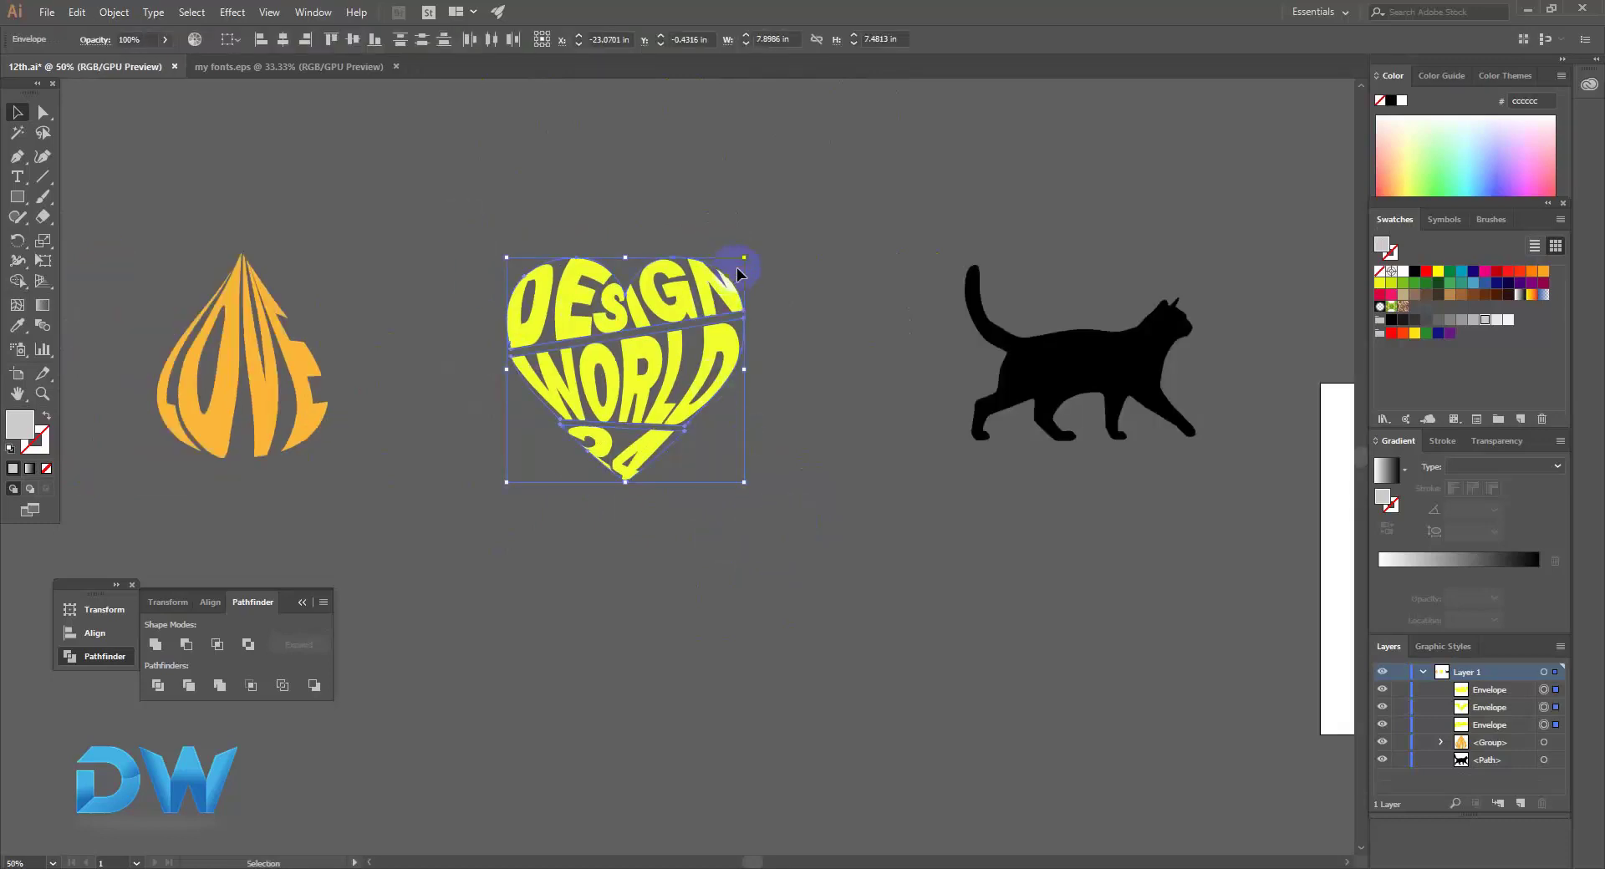
click(782, 384)
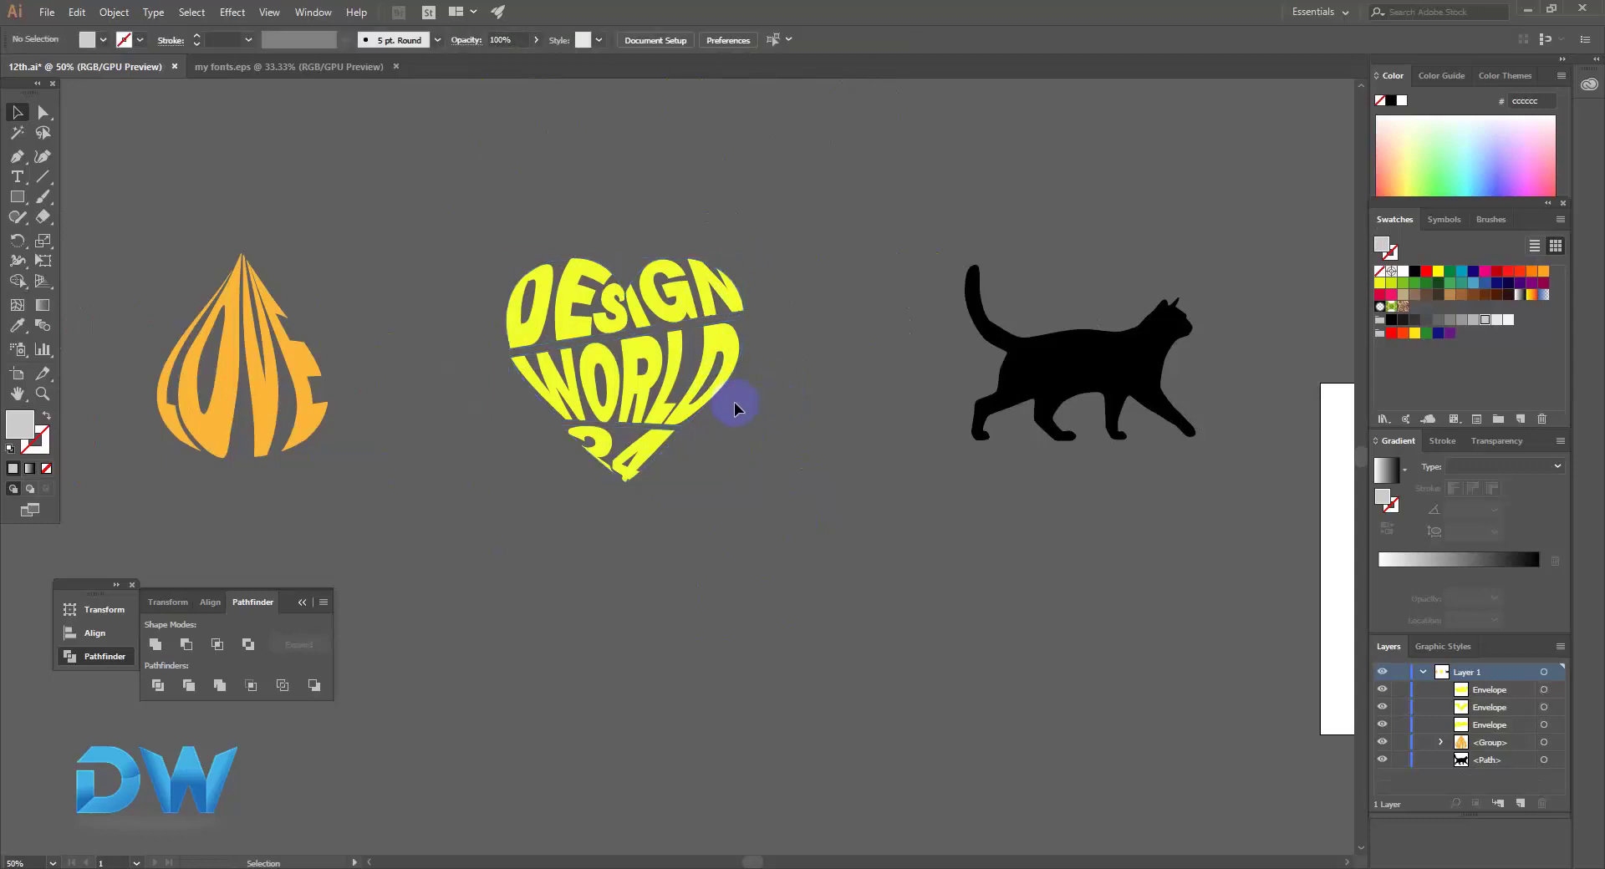
key(ctrl+plus)
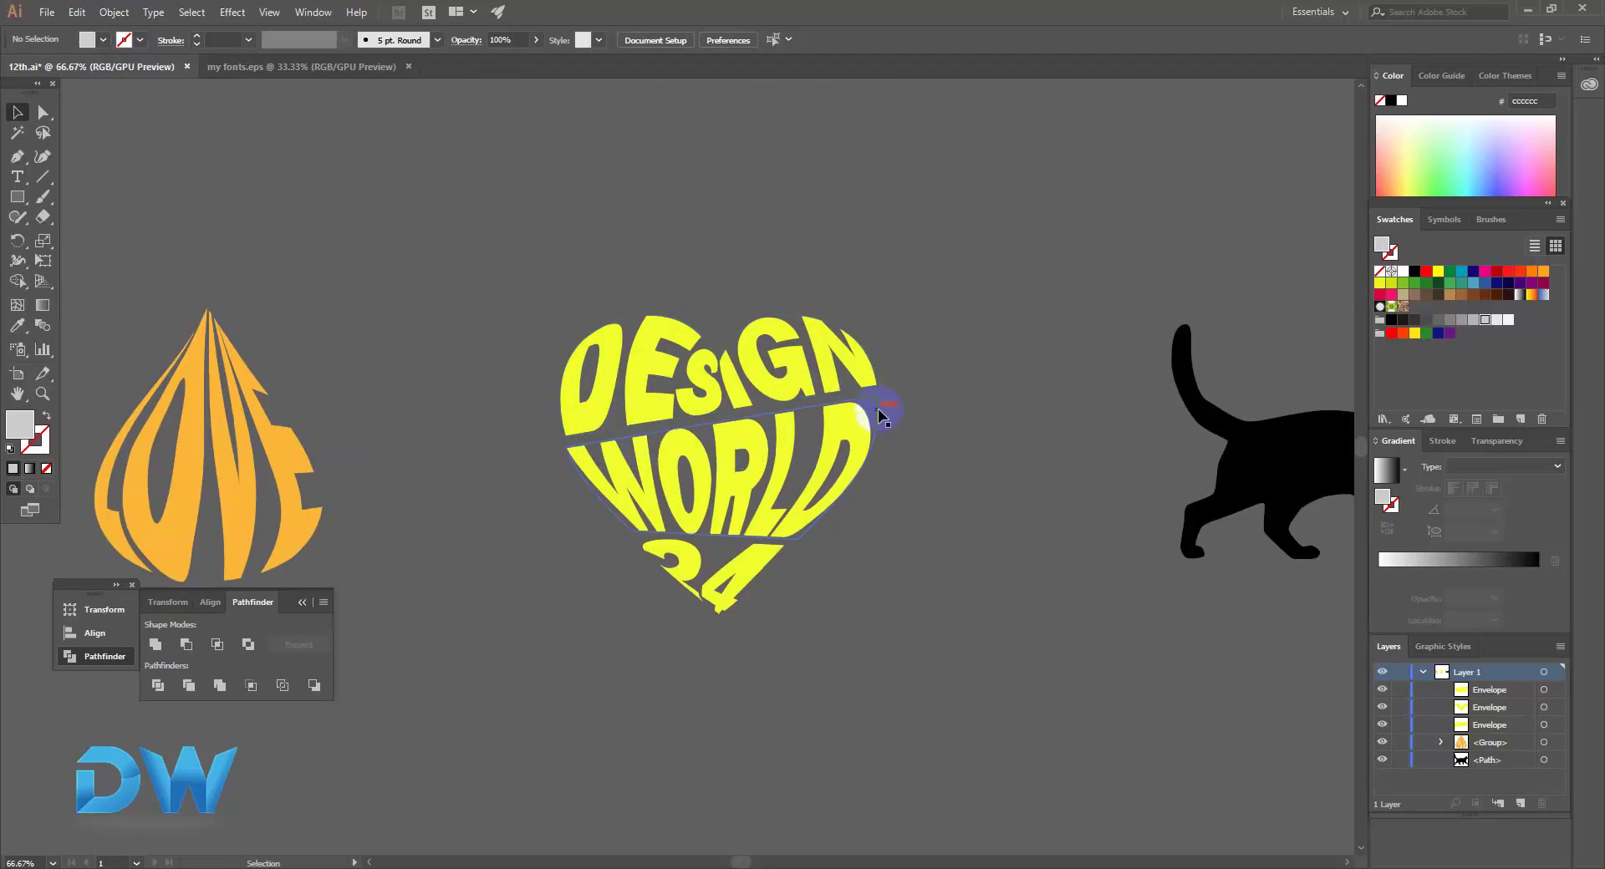
Pan to the black cat and scale it from its centre to about 10.86 × 8.27 in.
mouse_move(879, 408)
mouse_down()
mouse_move(715, 345)
mouse_move(641, 358)
mouse_up()
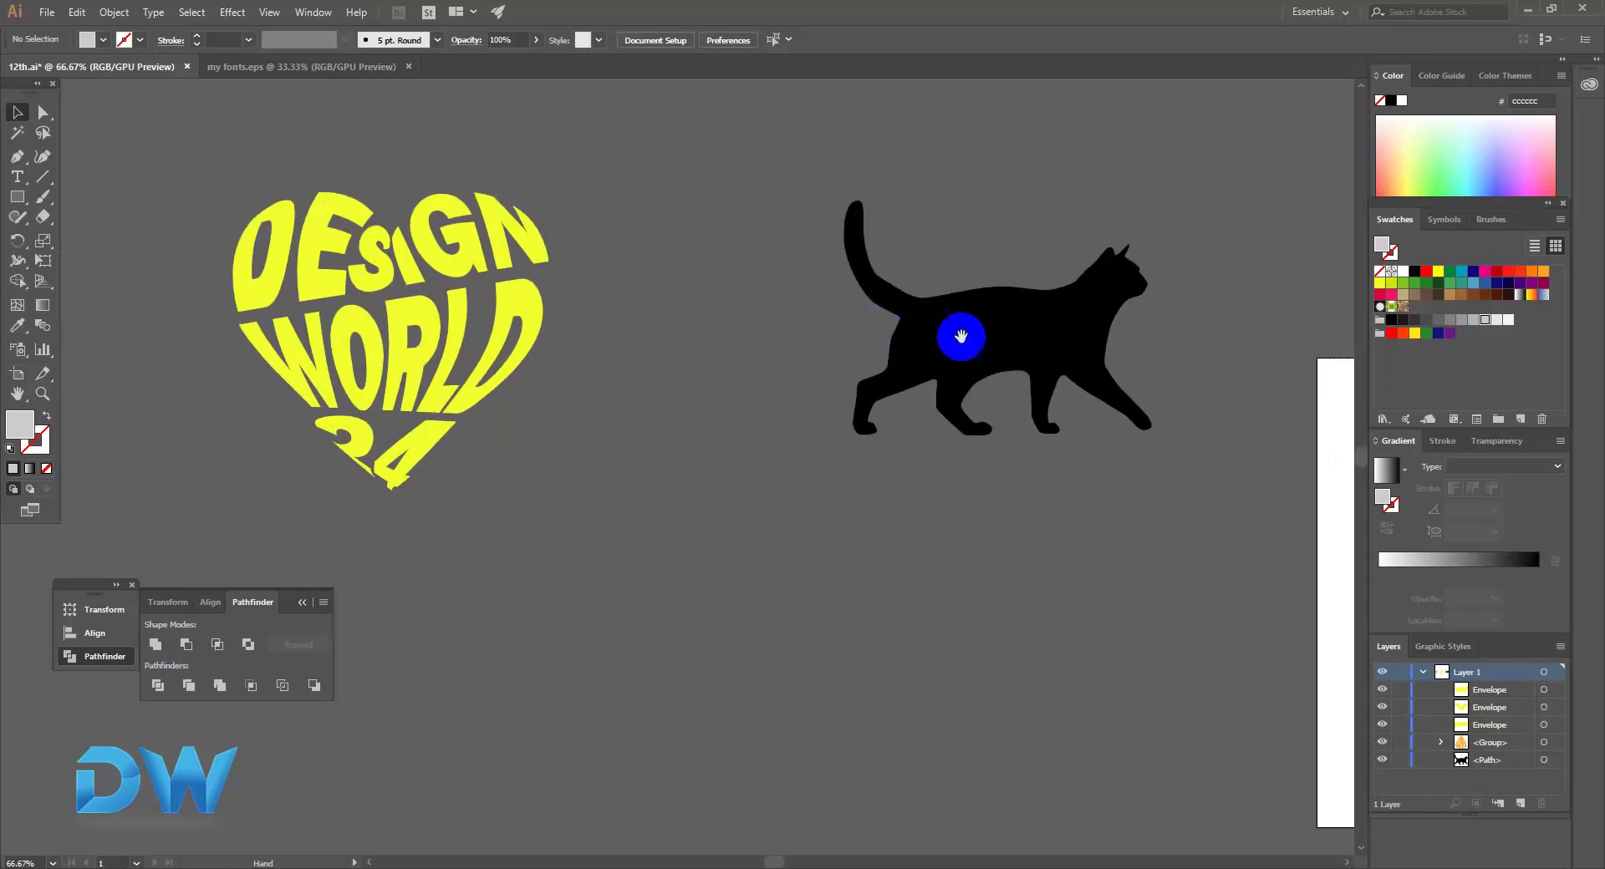
drag(956, 334, 869, 342)
click(869, 347)
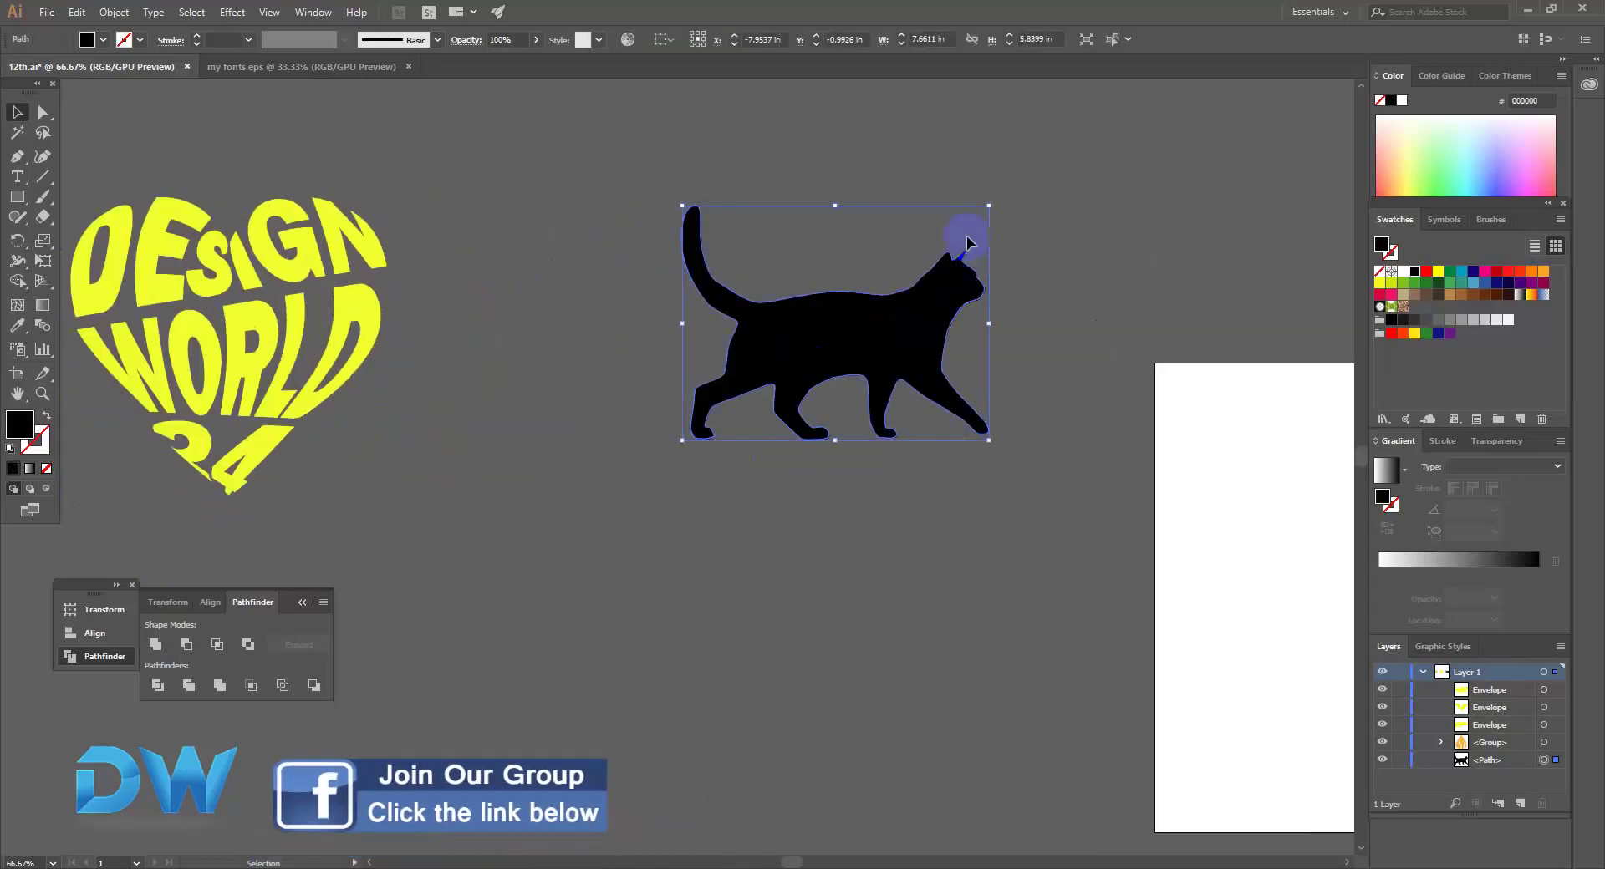
drag(988, 206, 1052, 156)
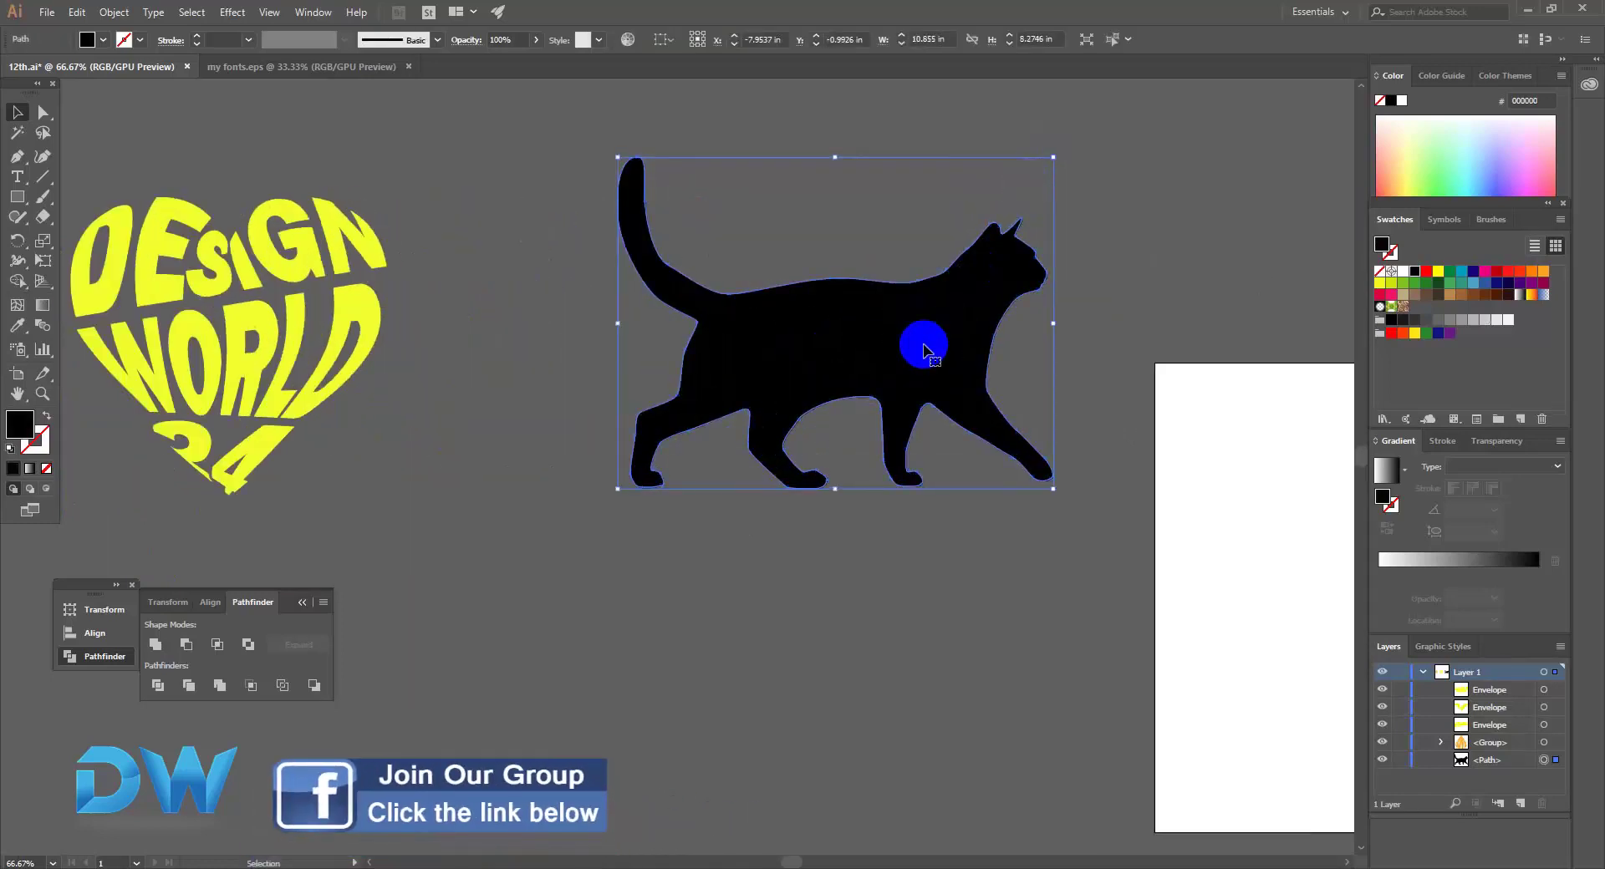
click(43, 177)
Draw three slicing lines across the cat's body and select them together with the cat.
key(ctrl+equal)
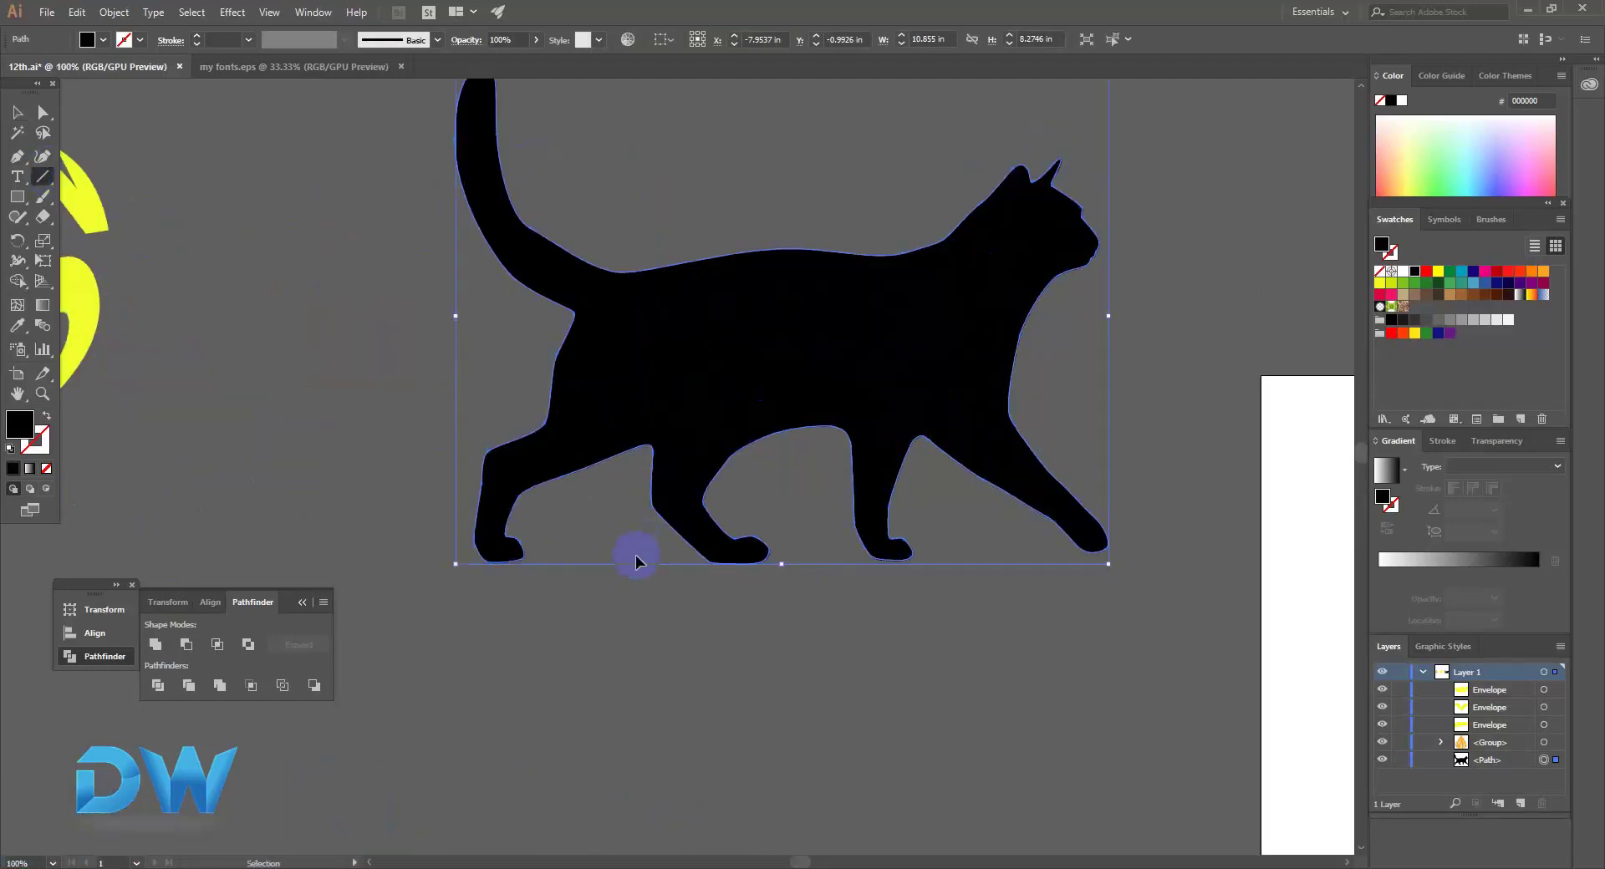
ctrl+click(638, 563)
drag(608, 255, 724, 519)
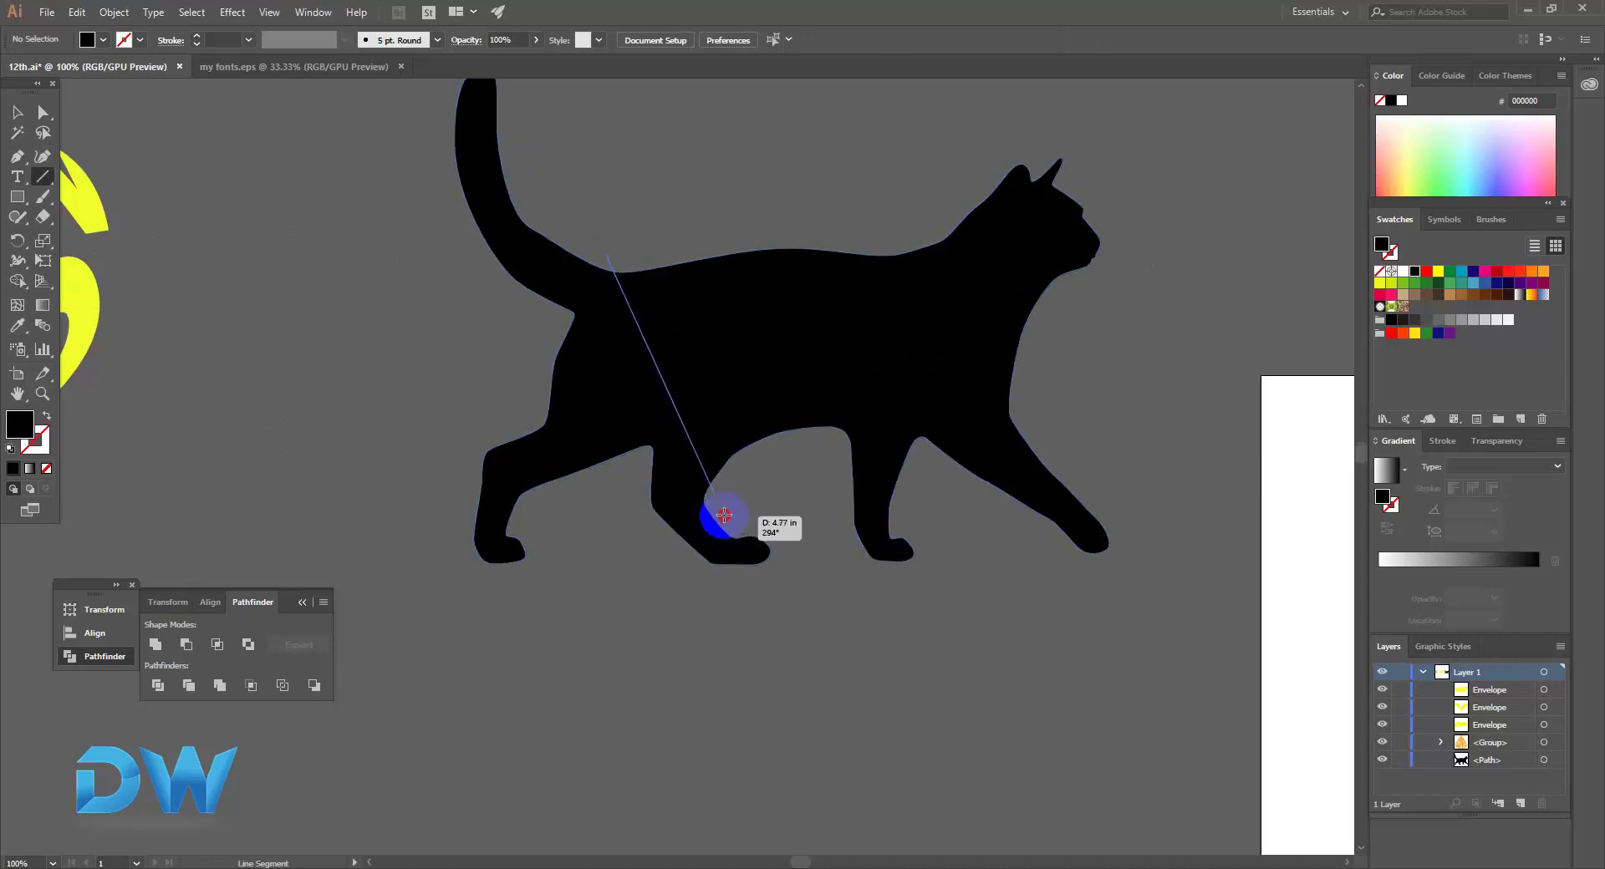
drag(724, 511, 722, 507)
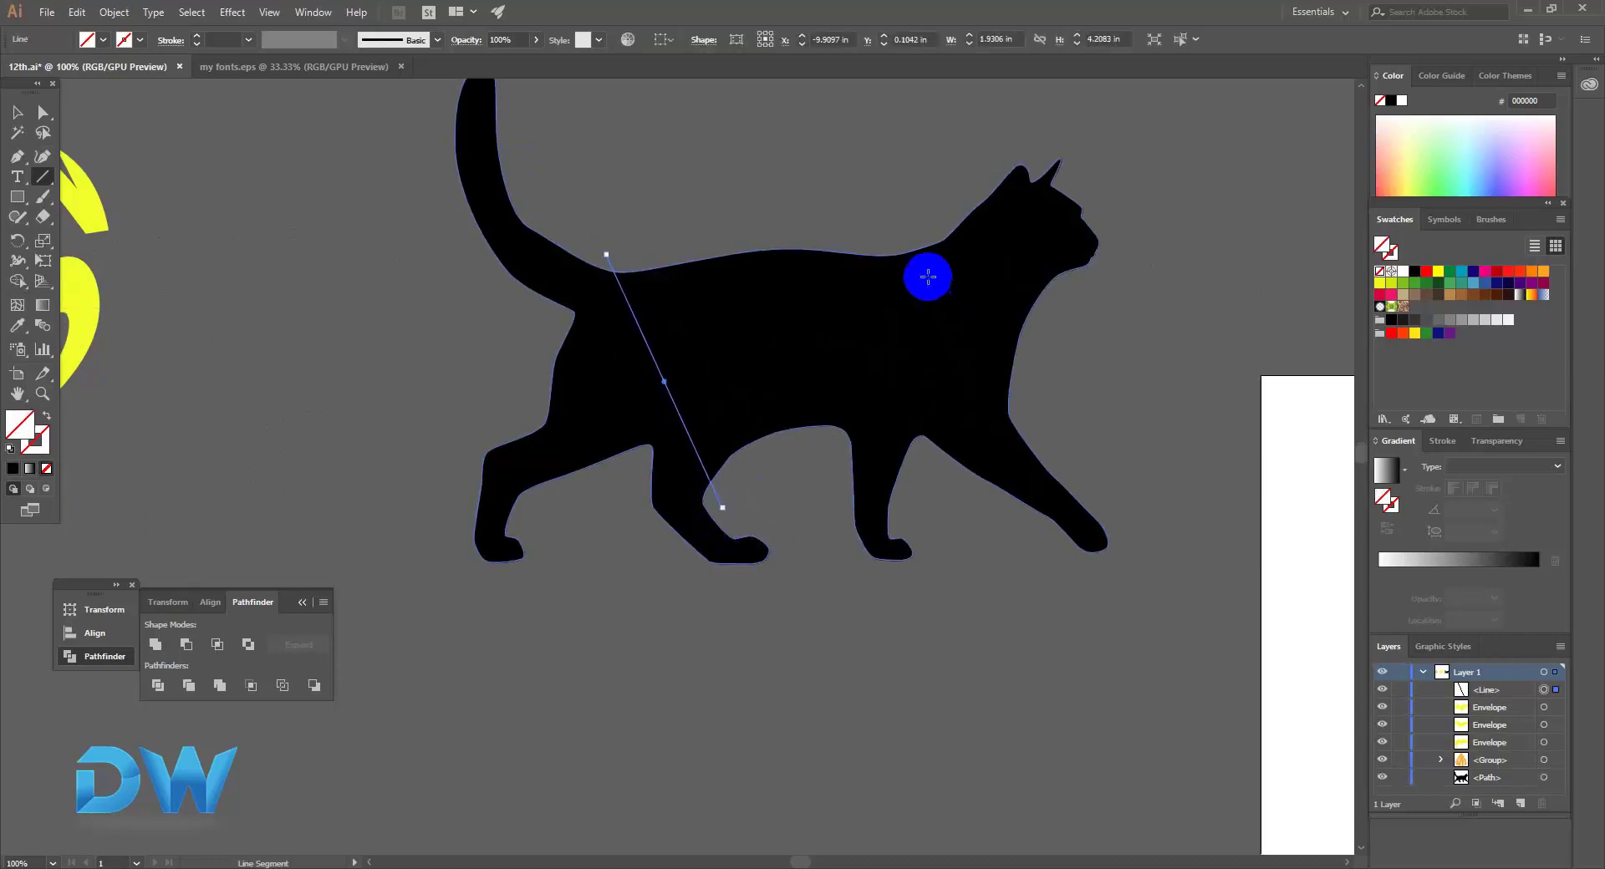
drag(886, 237, 1034, 427)
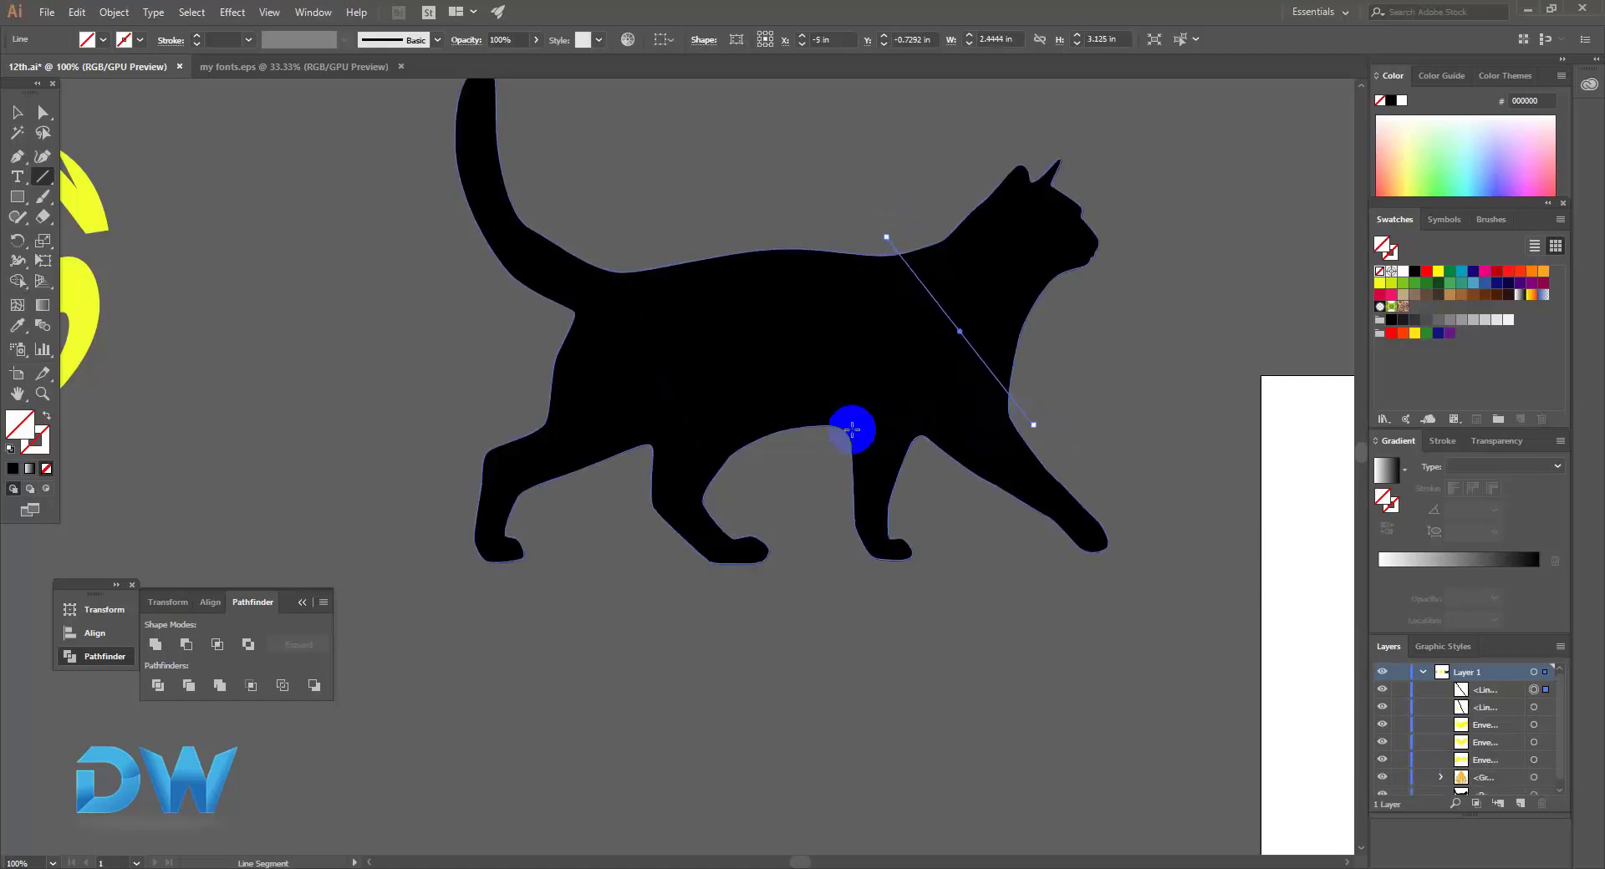
drag(827, 433, 1070, 384)
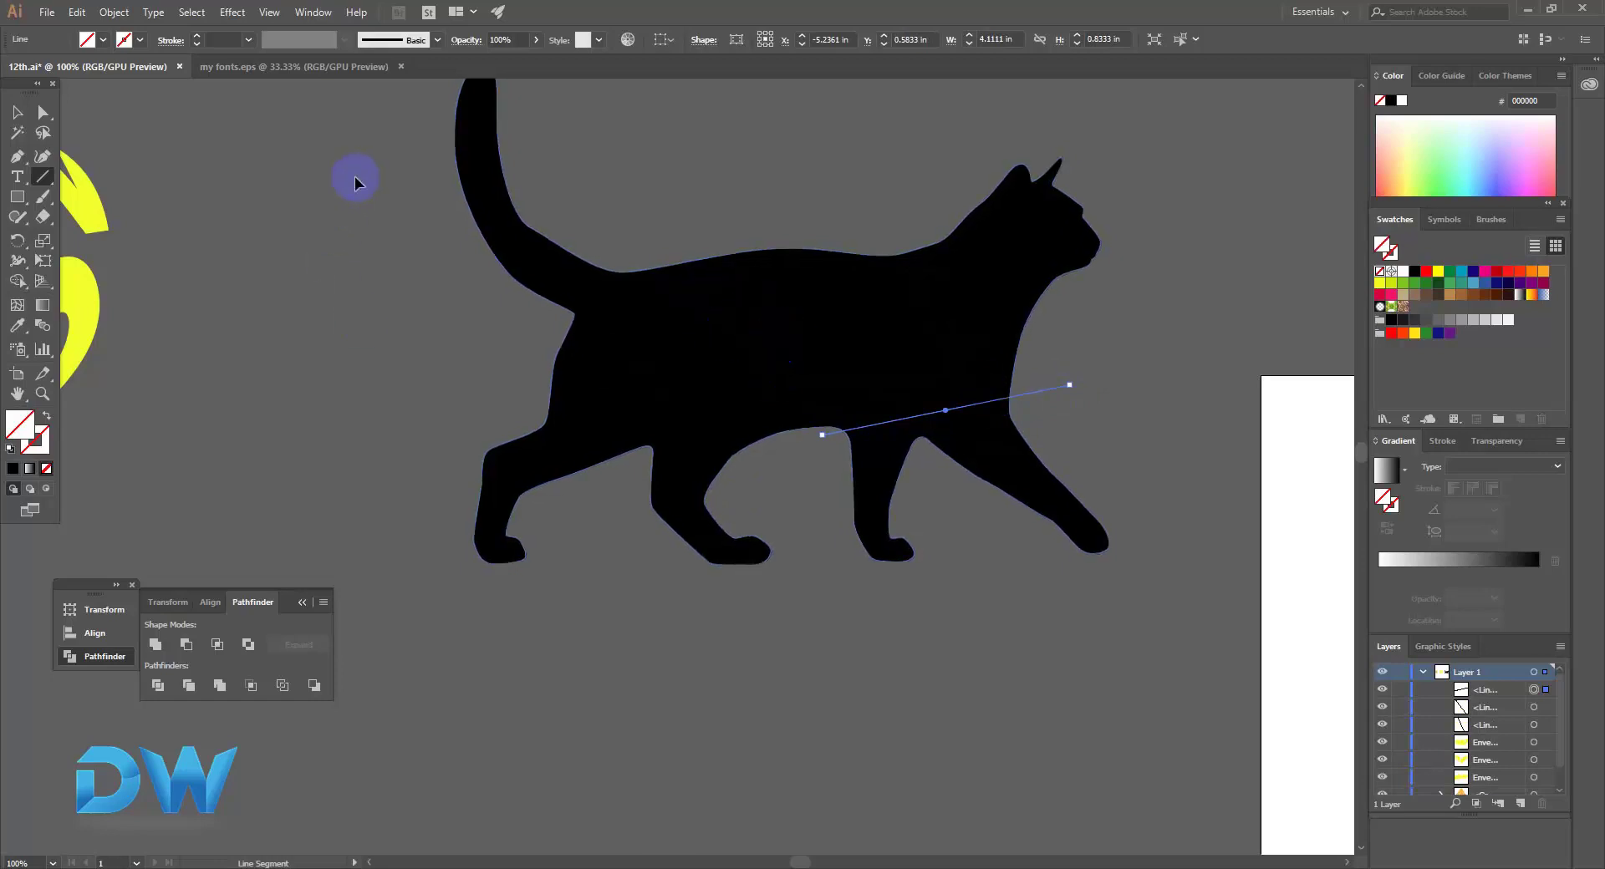
drag(409, 243, 1027, 563)
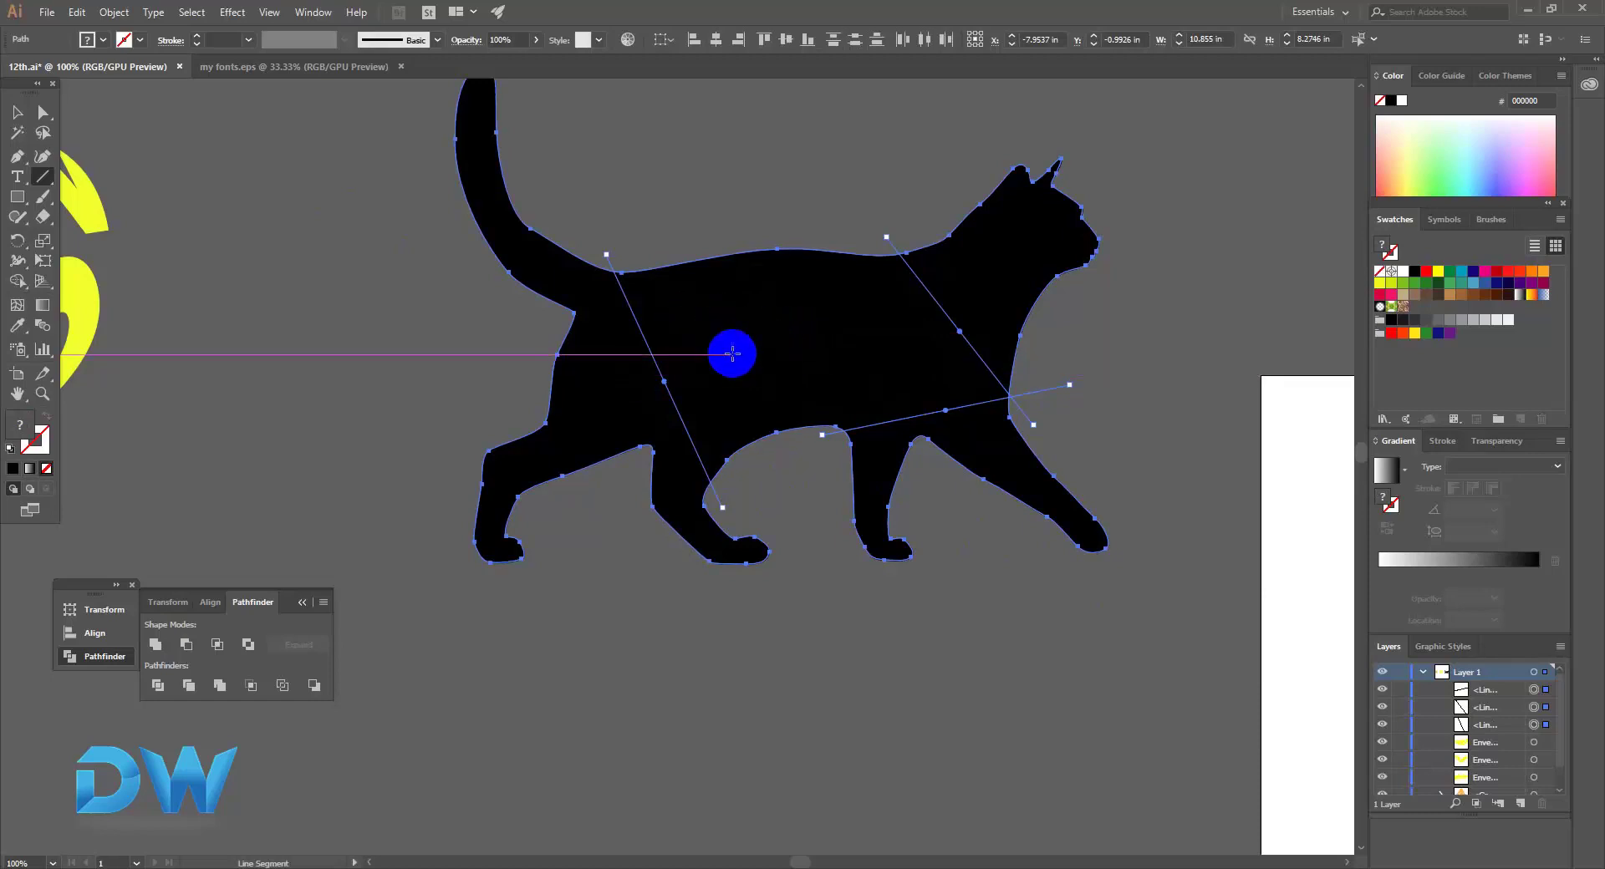
Divide the cat along the three lines with Pathfinder, then zoom out.
click(156, 687)
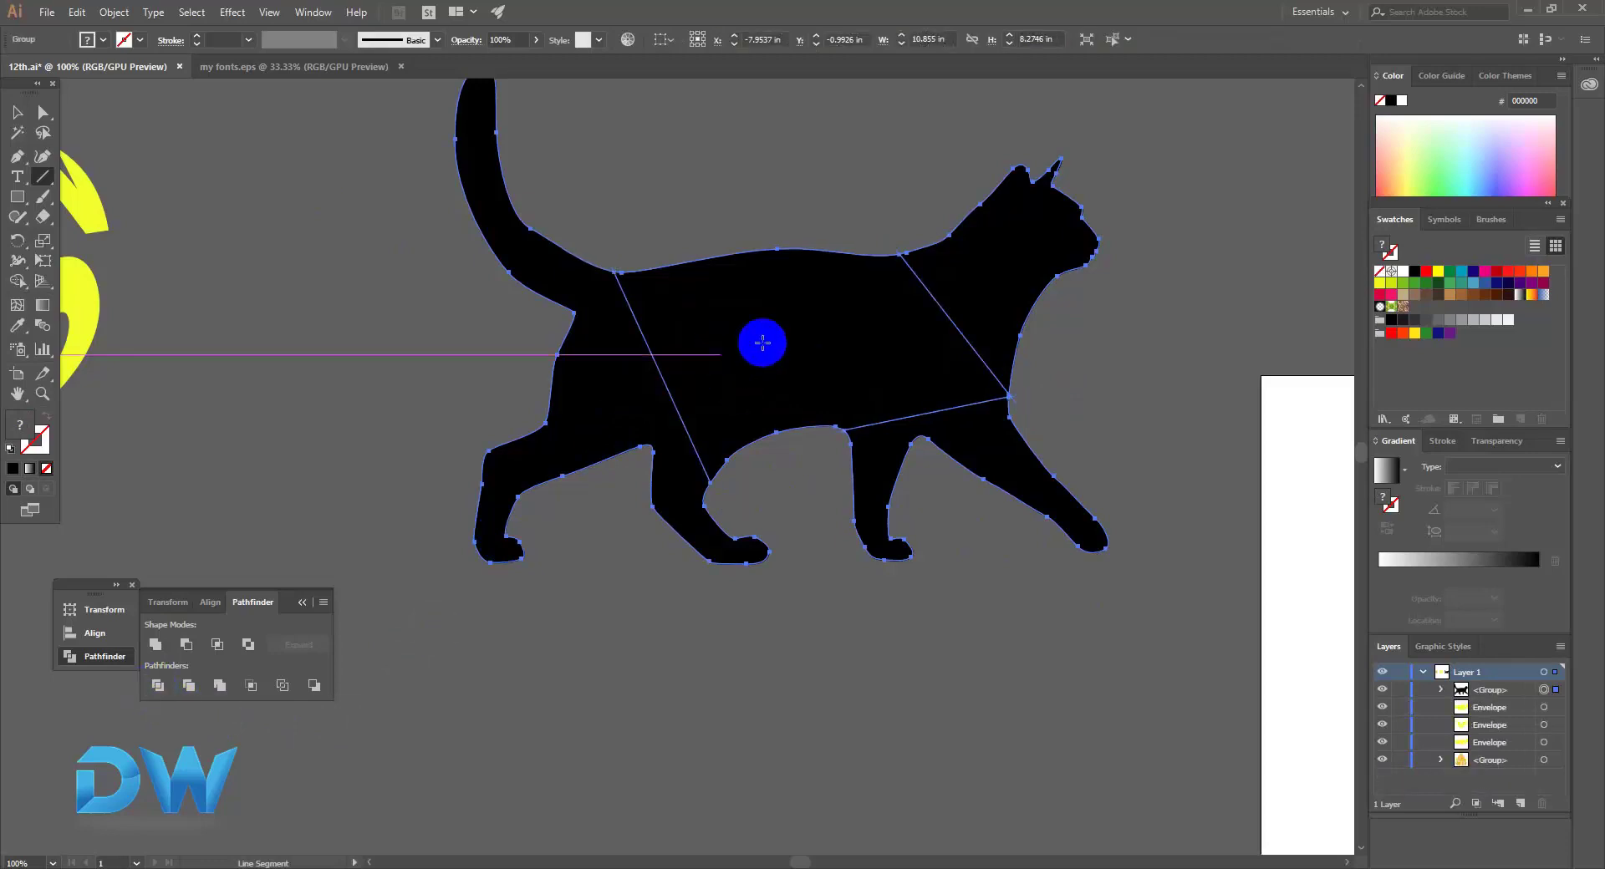
click(44, 115)
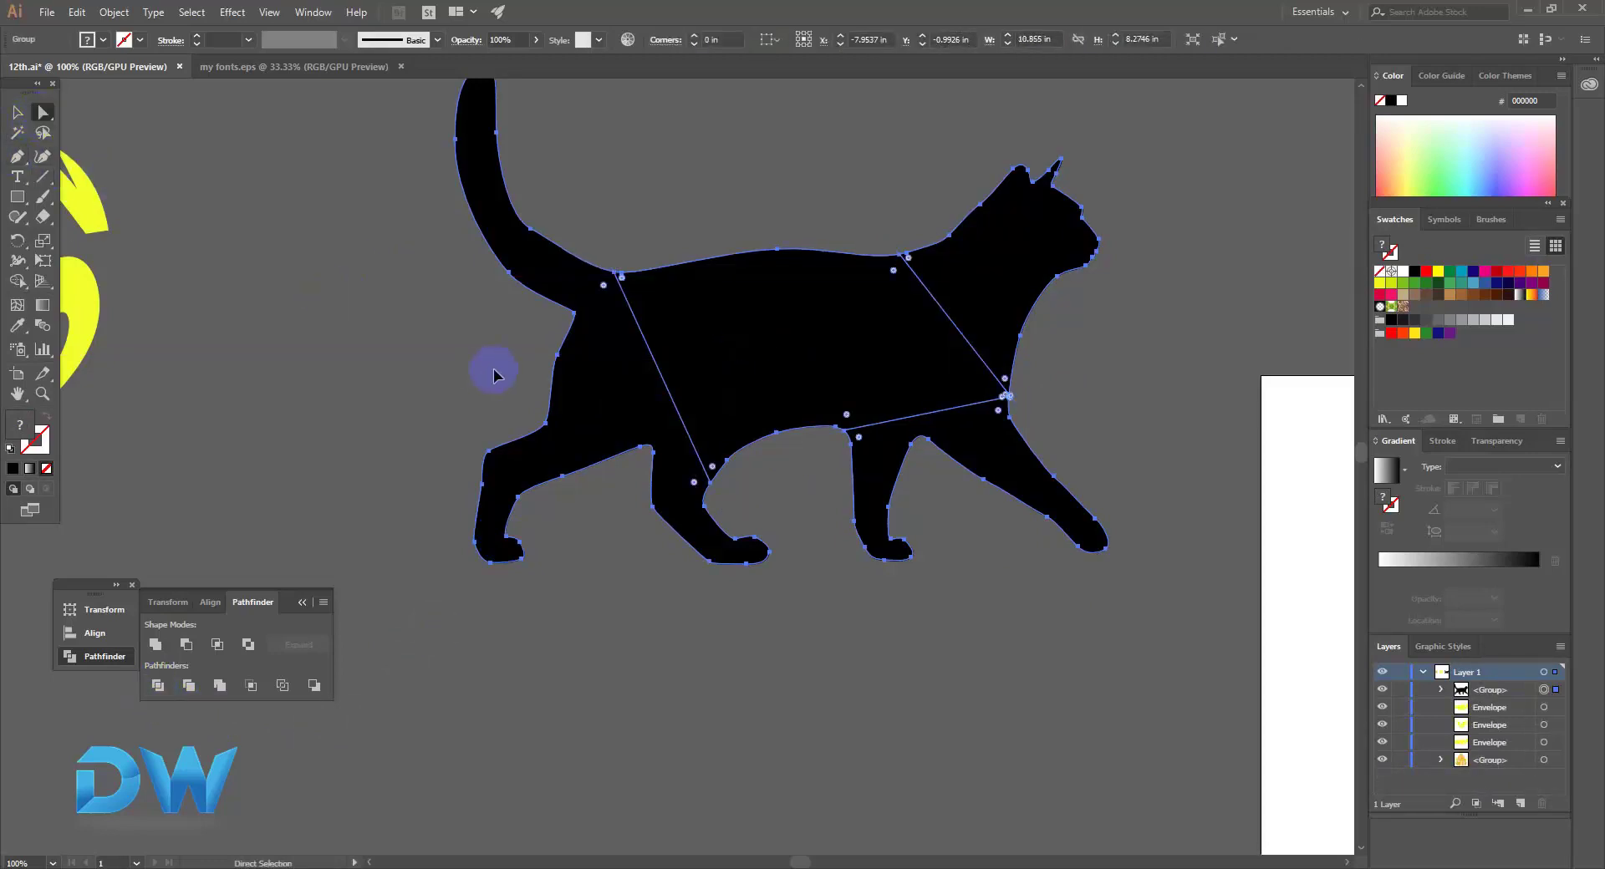
key(ctrl+minus)
click(17, 177)
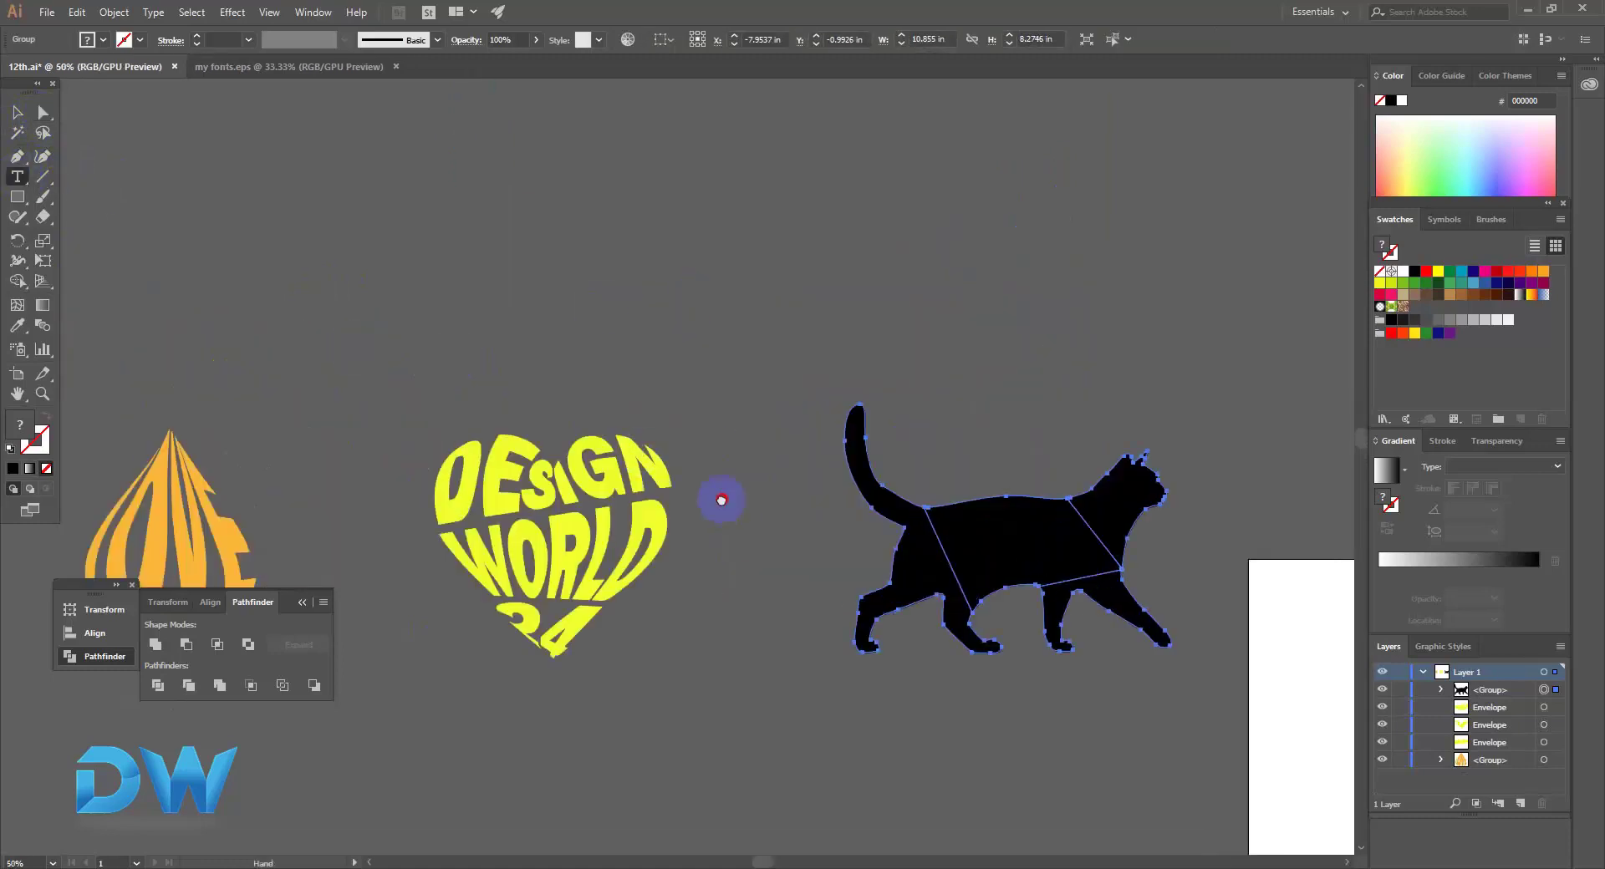
scroll(635, 476, down, 5)
scroll(635, 476, right, 3)
Add MEOW text below the cat, scale it to about 275 pt, and fill it white.
click(539, 508)
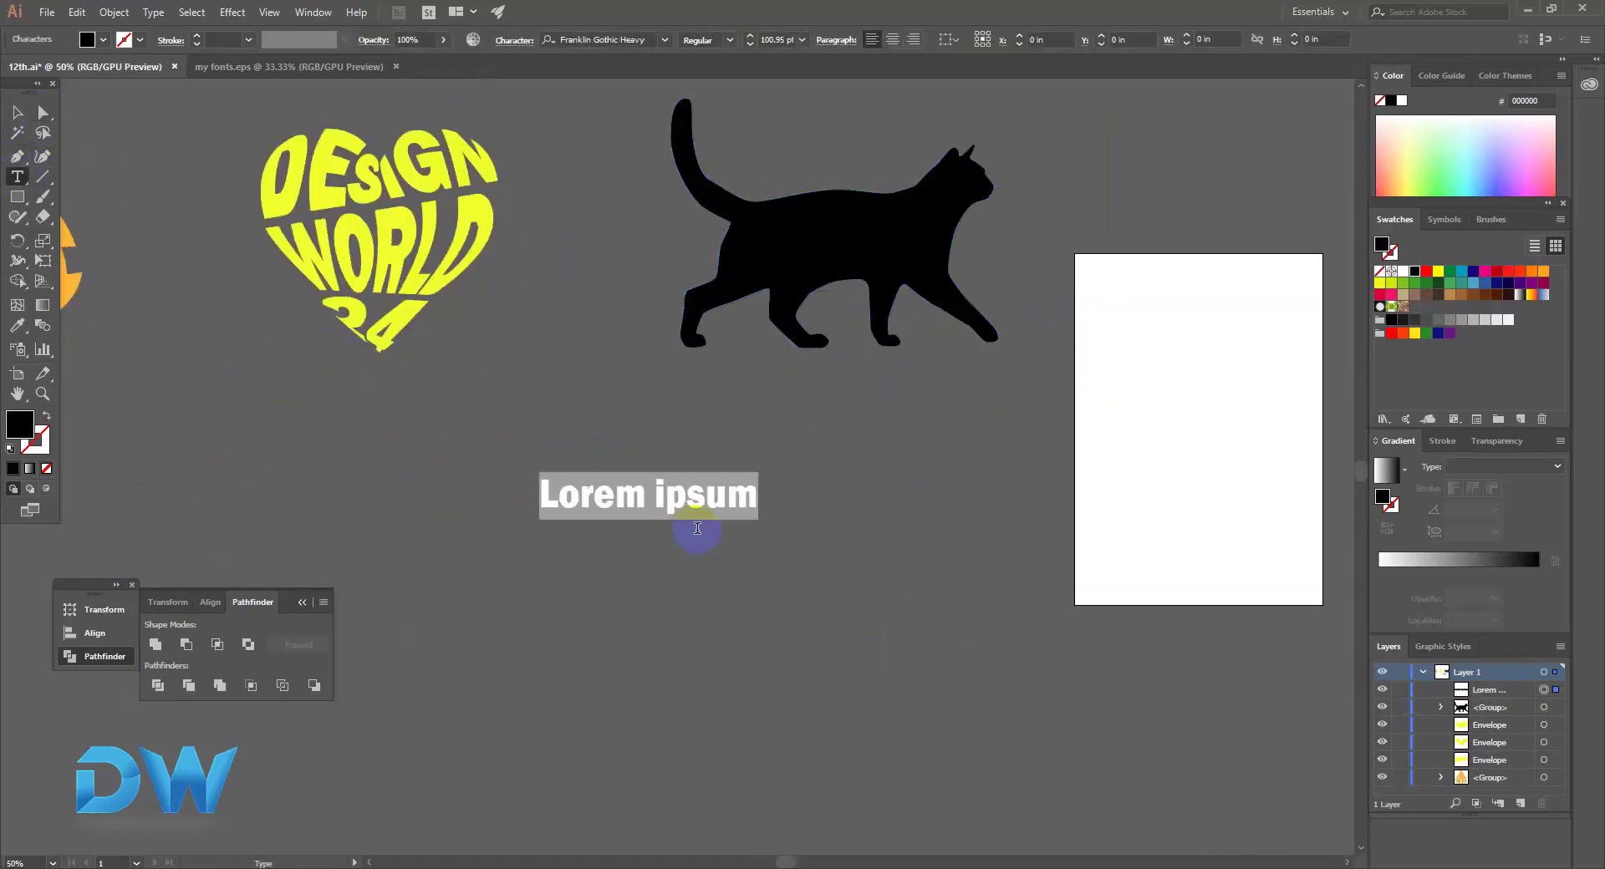
text(m)
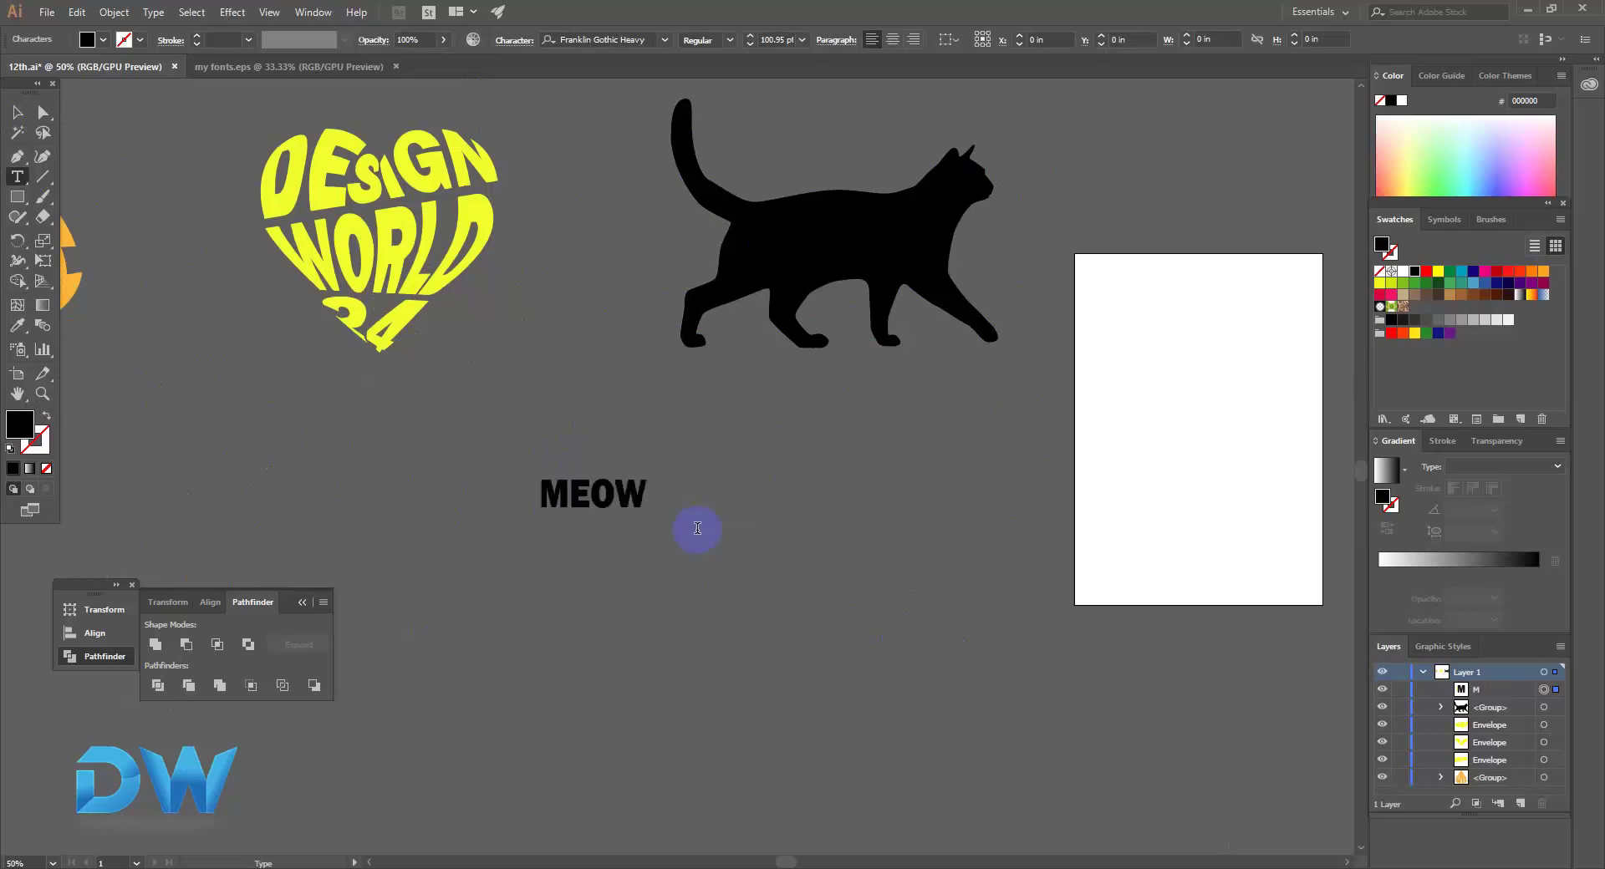
drag(596, 493, 637, 404)
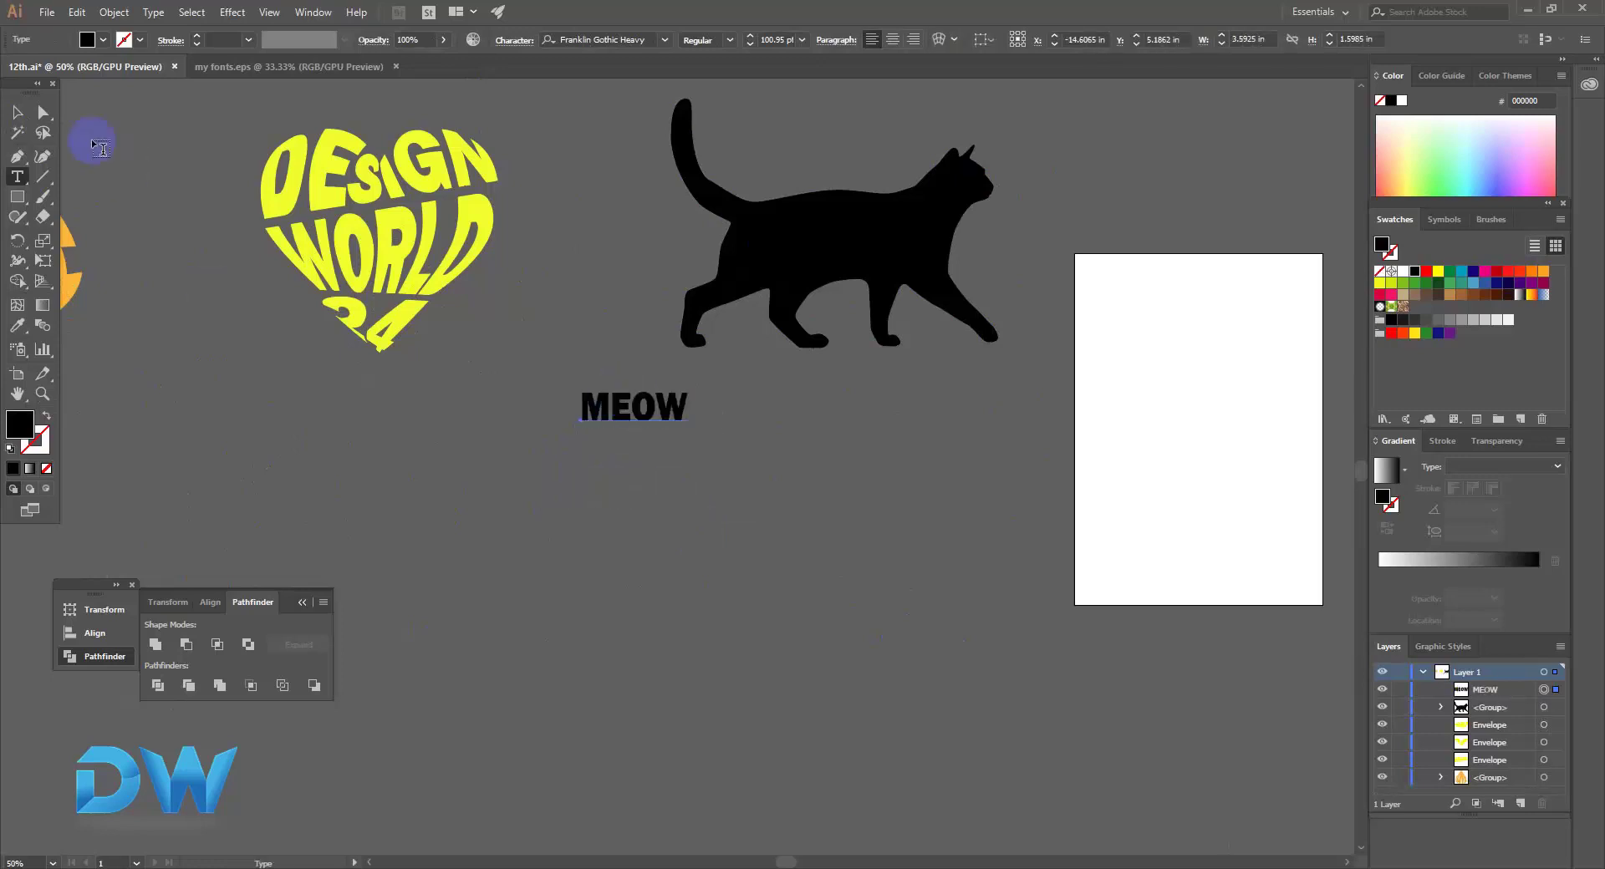
click(4, 115)
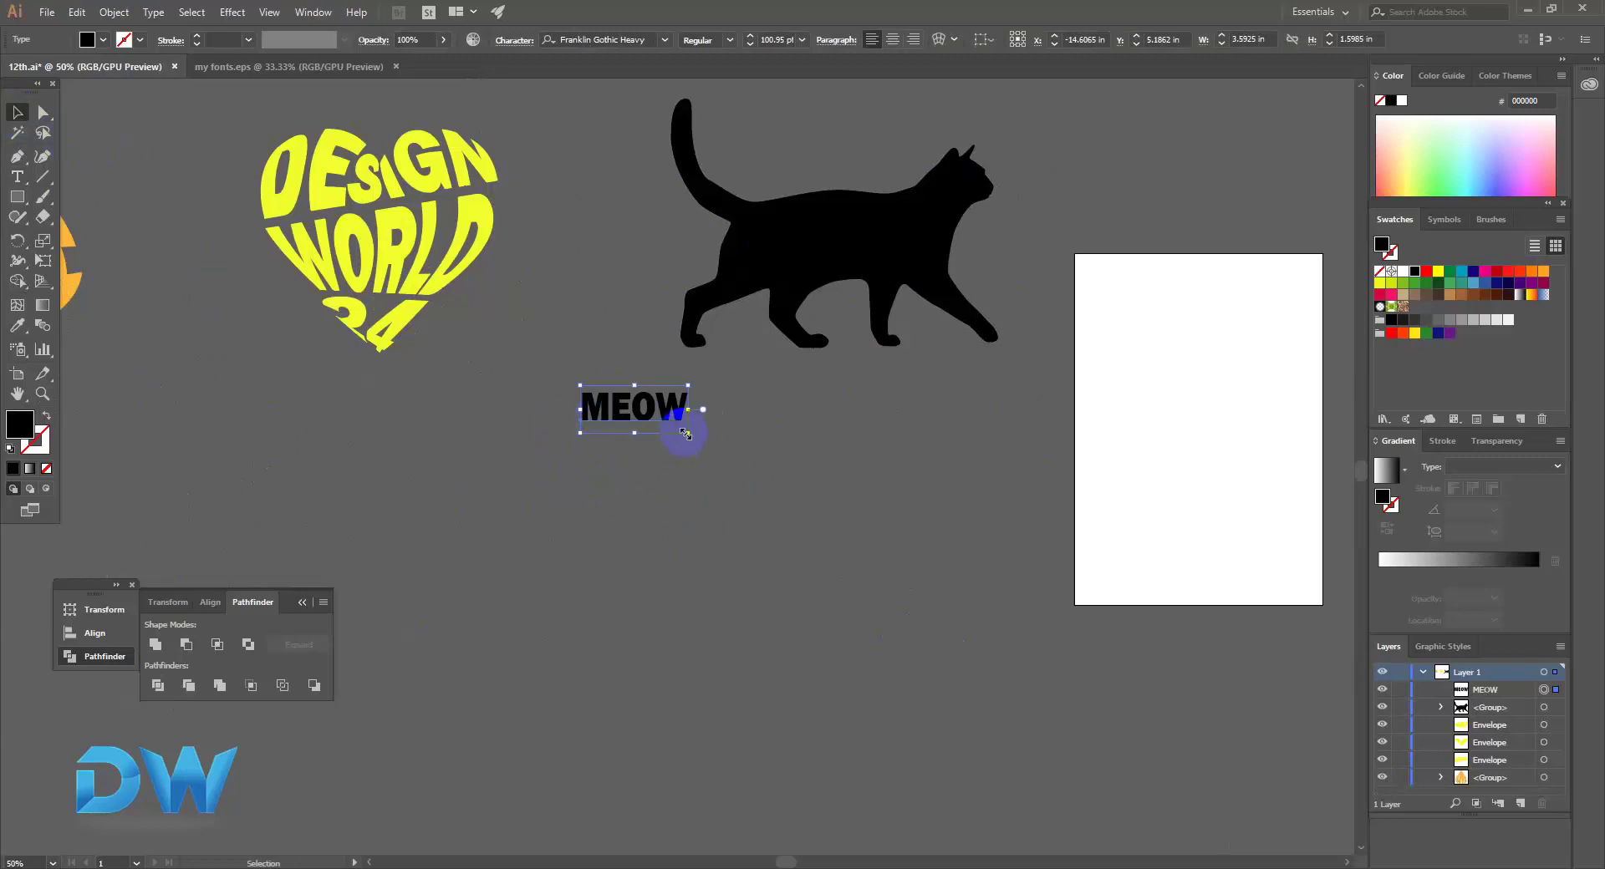
drag(686, 433, 786, 470)
drag(637, 423, 656, 477)
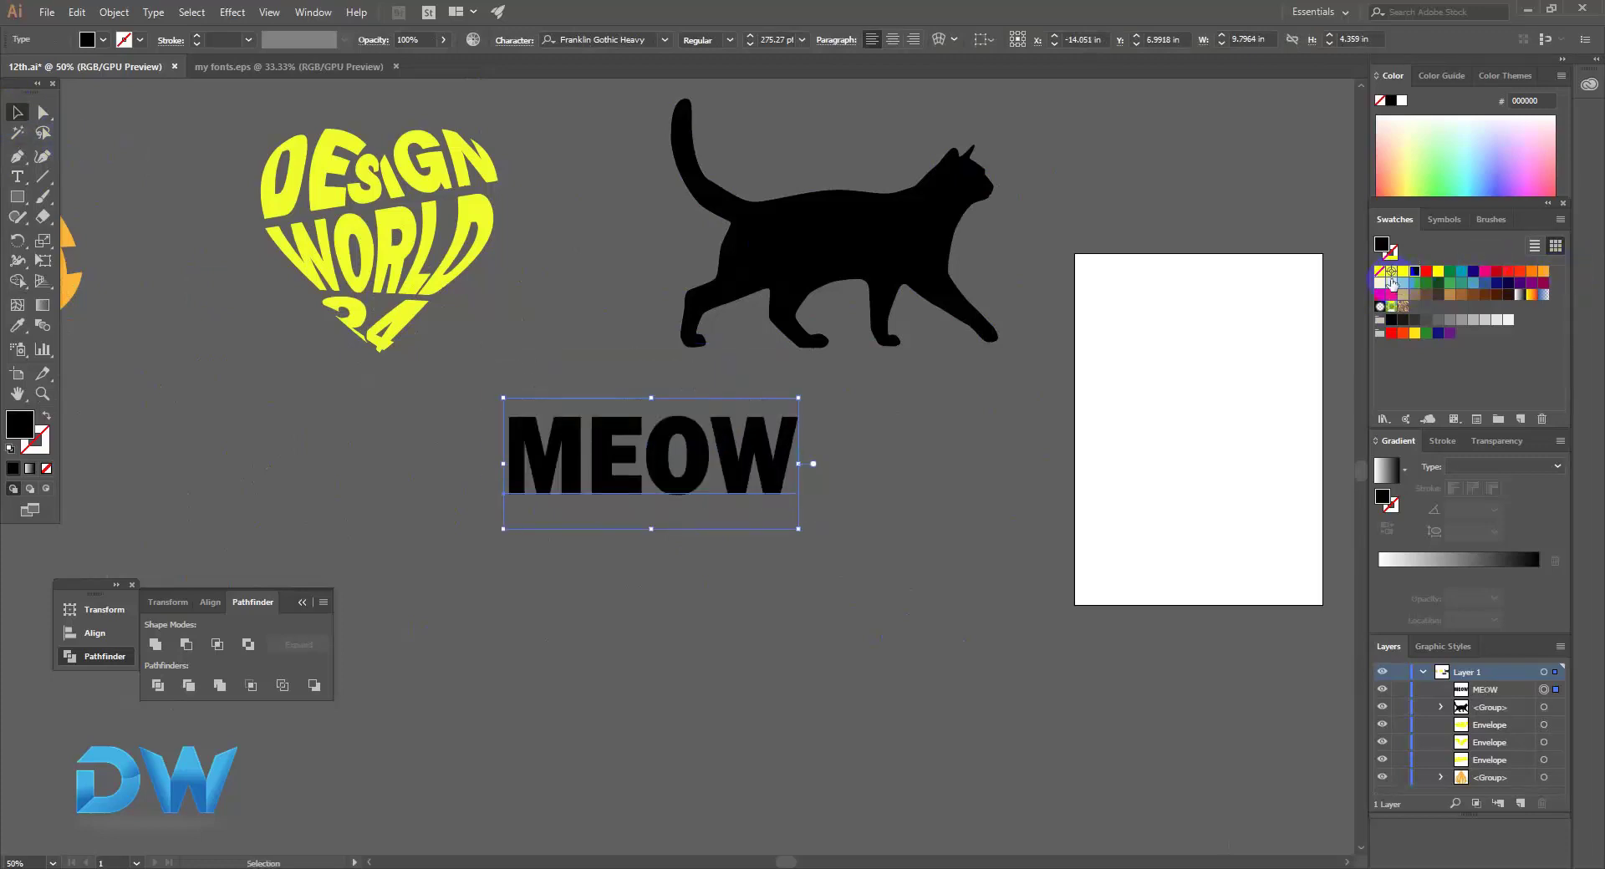
click(1403, 272)
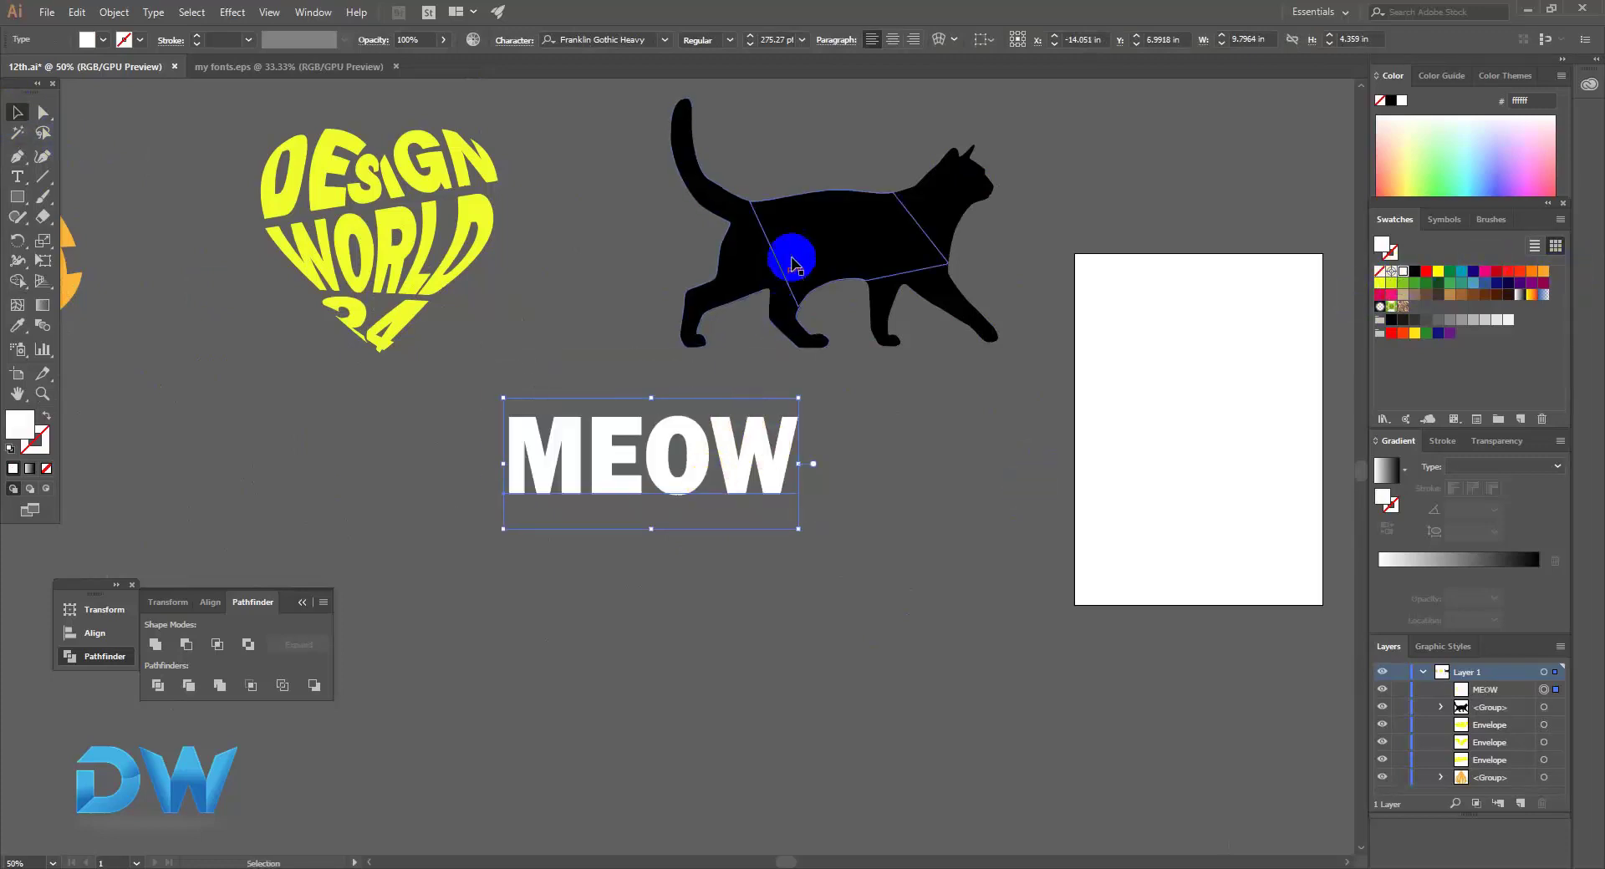
Select the cat's body slice together with the MEOW text.
click(42, 112)
click(763, 204)
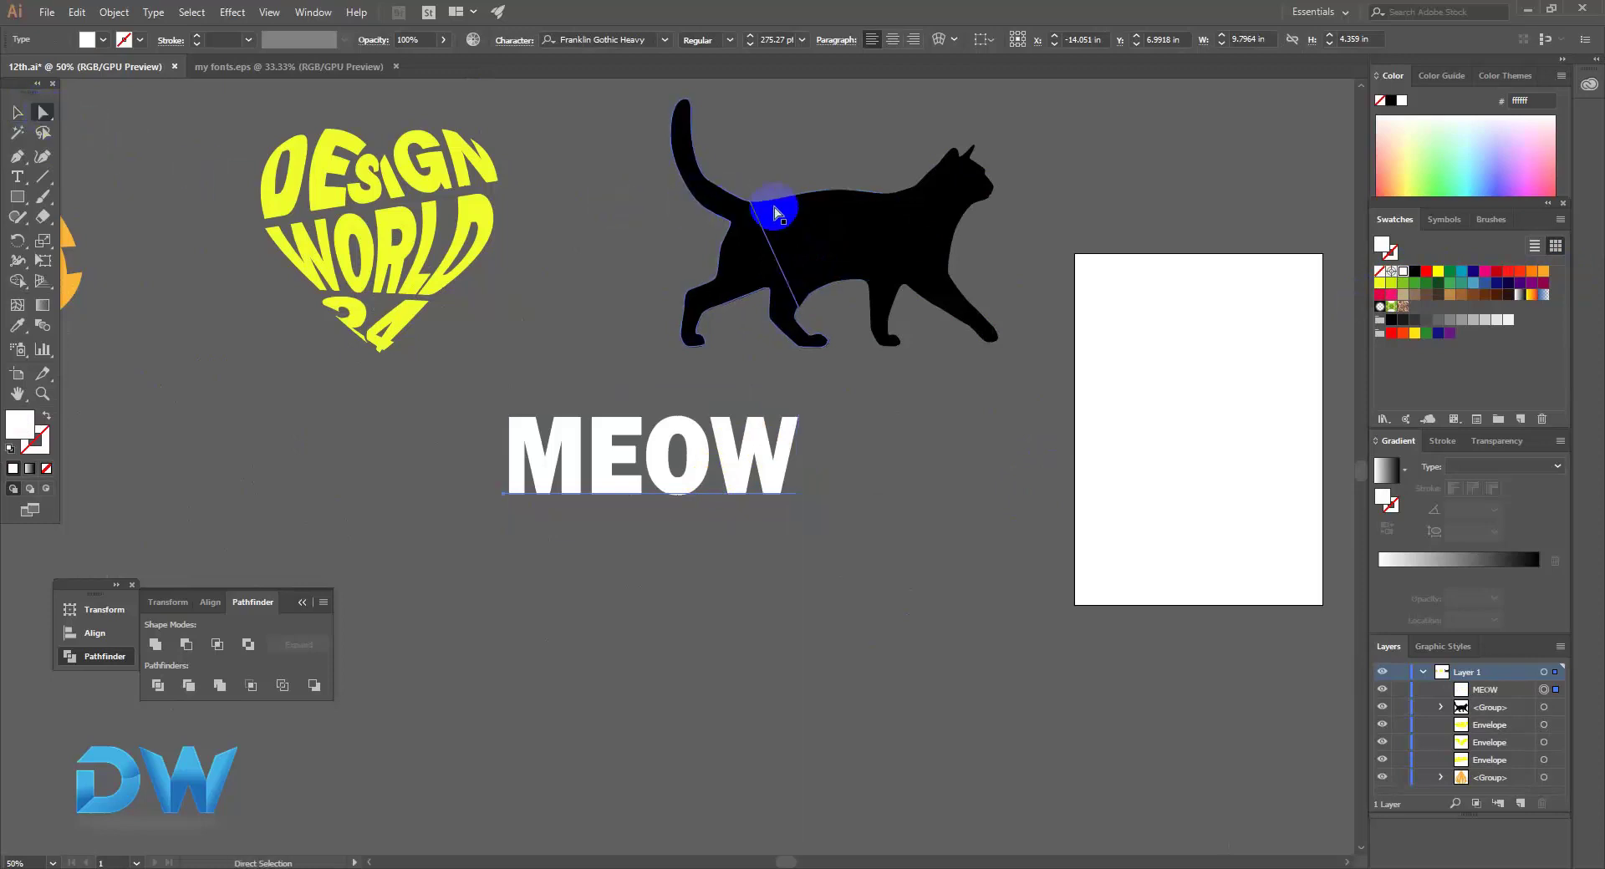
shift+click(662, 451)
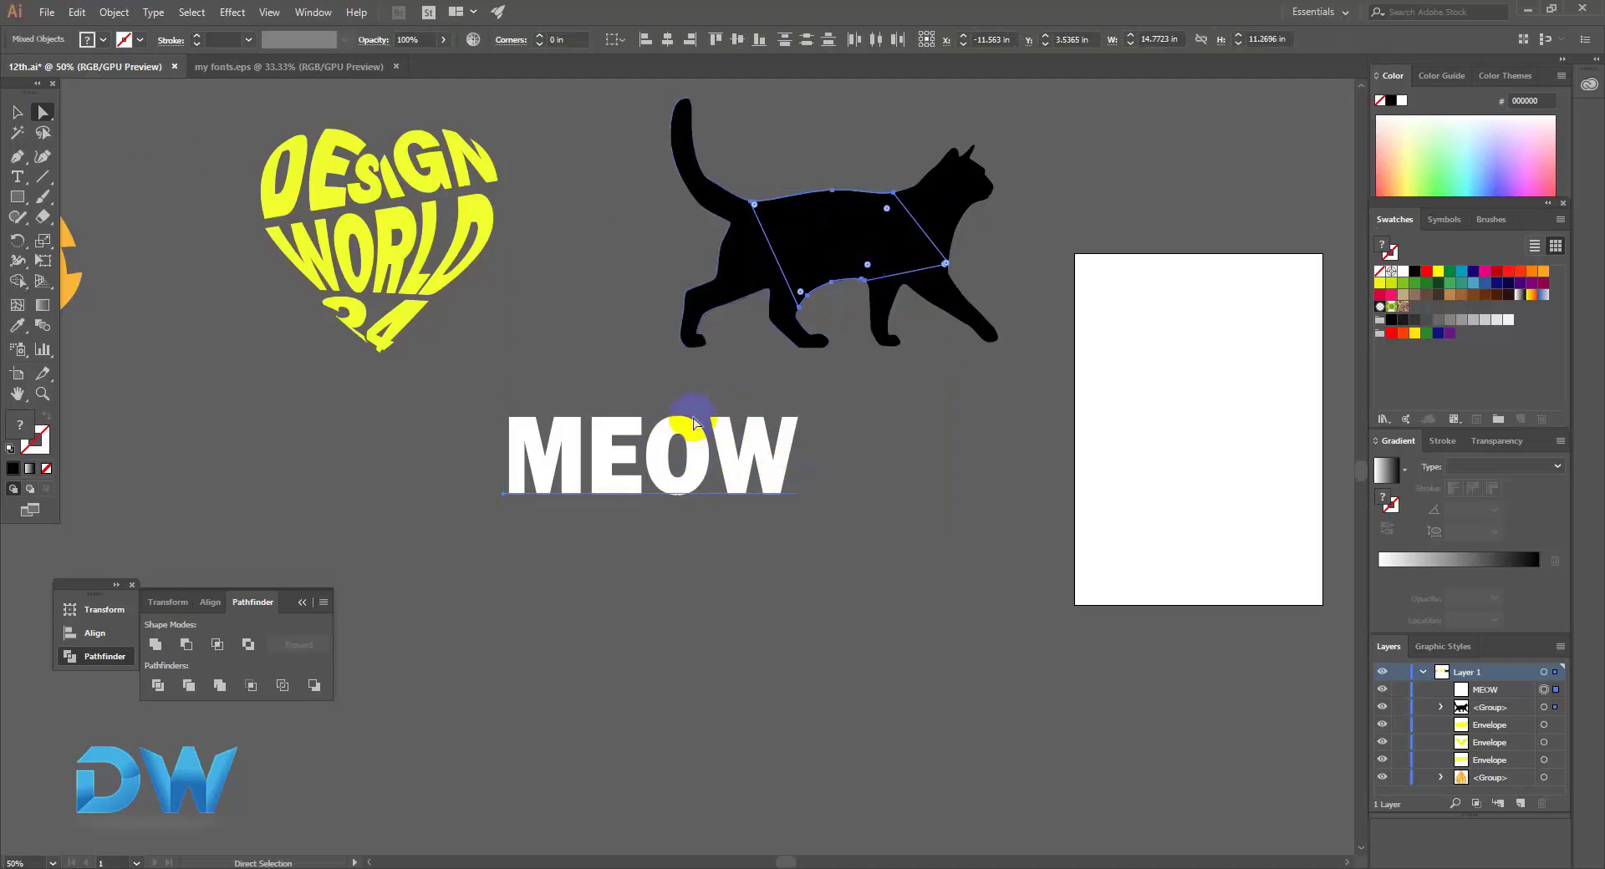
click(895, 221)
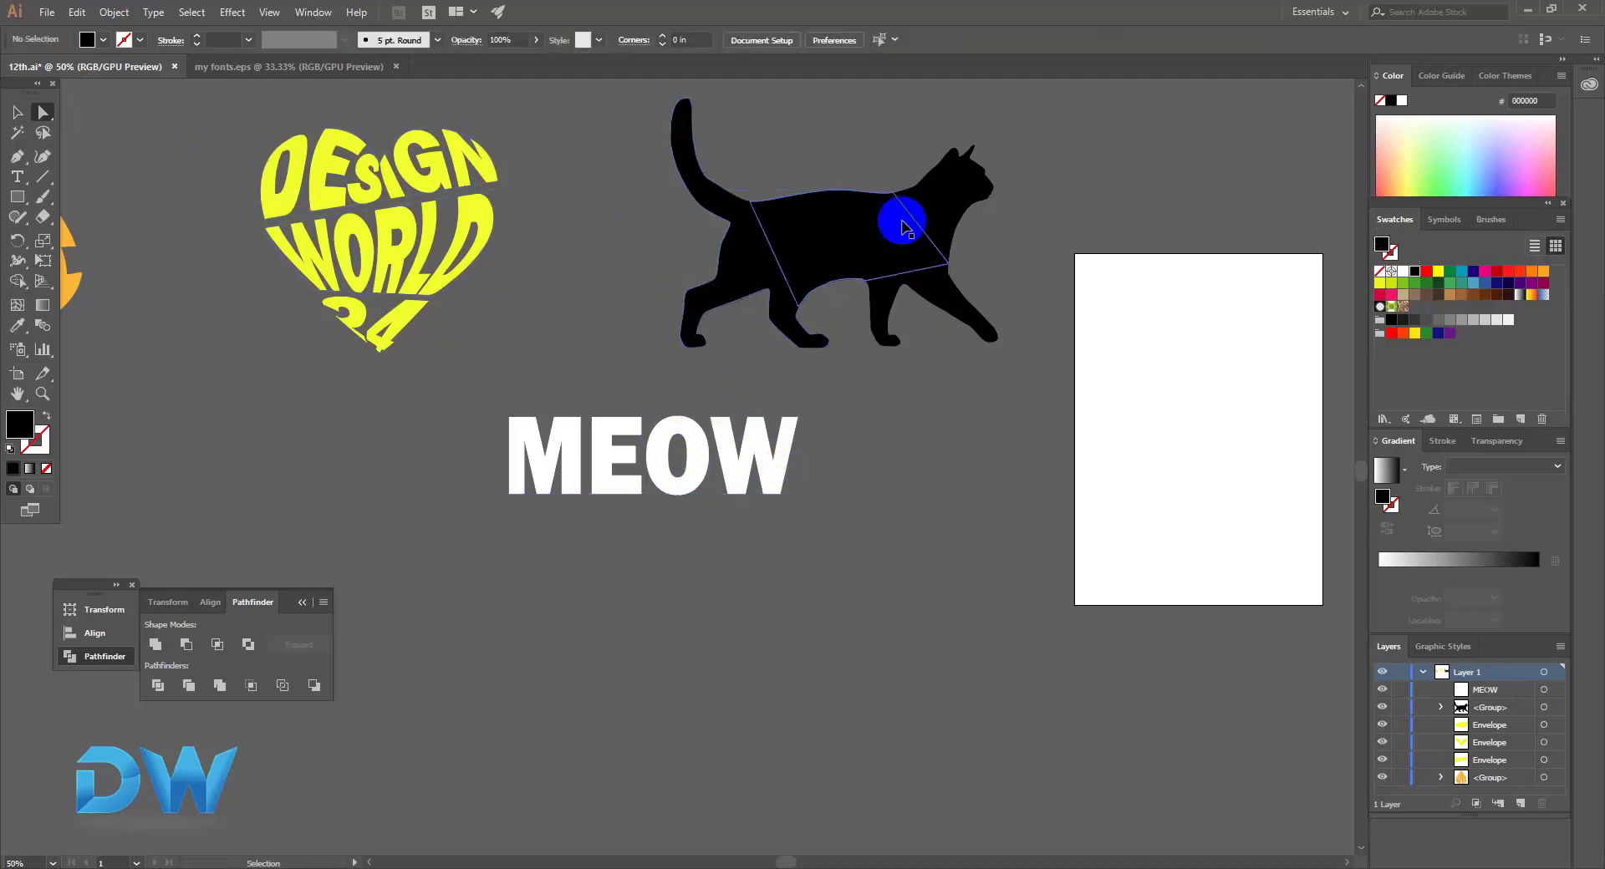
click(864, 224)
click(17, 112)
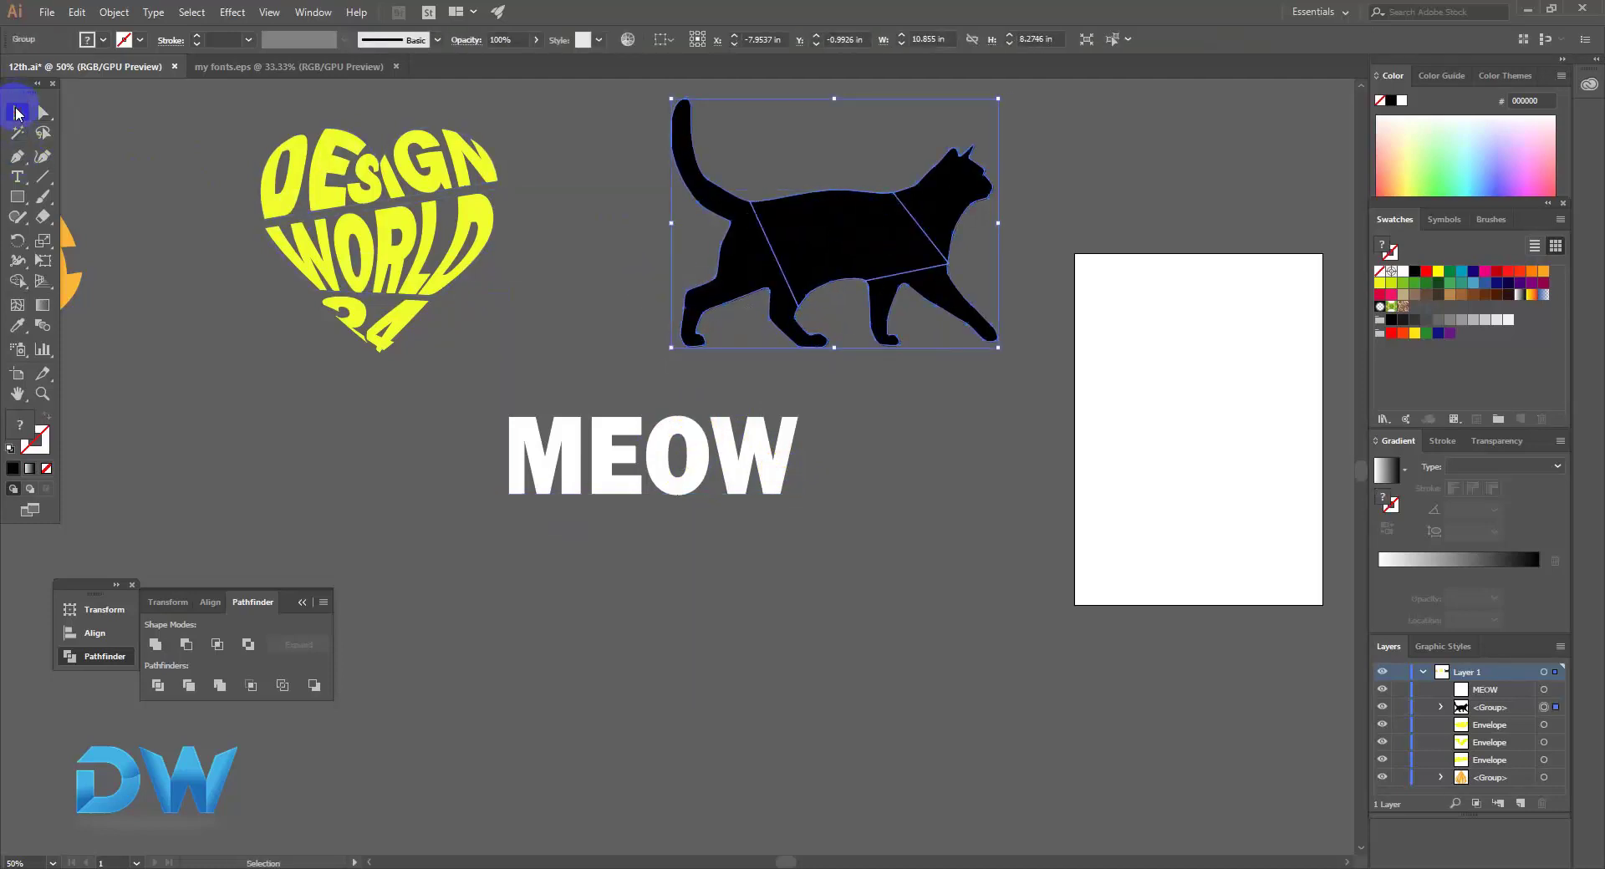
right_click(795, 223)
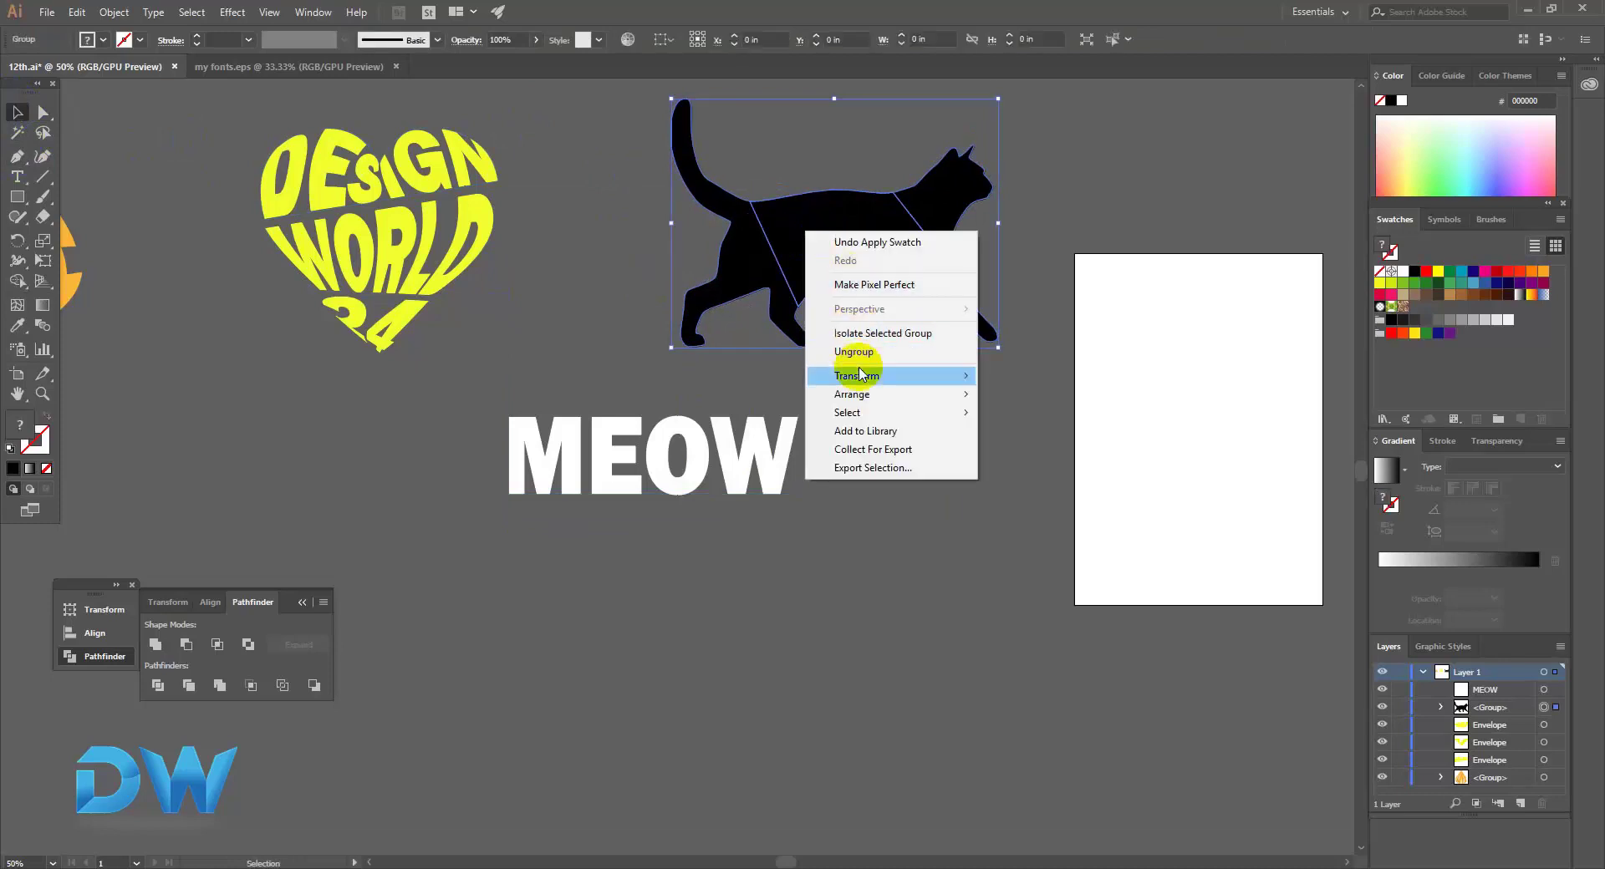
click(860, 351)
click(824, 261)
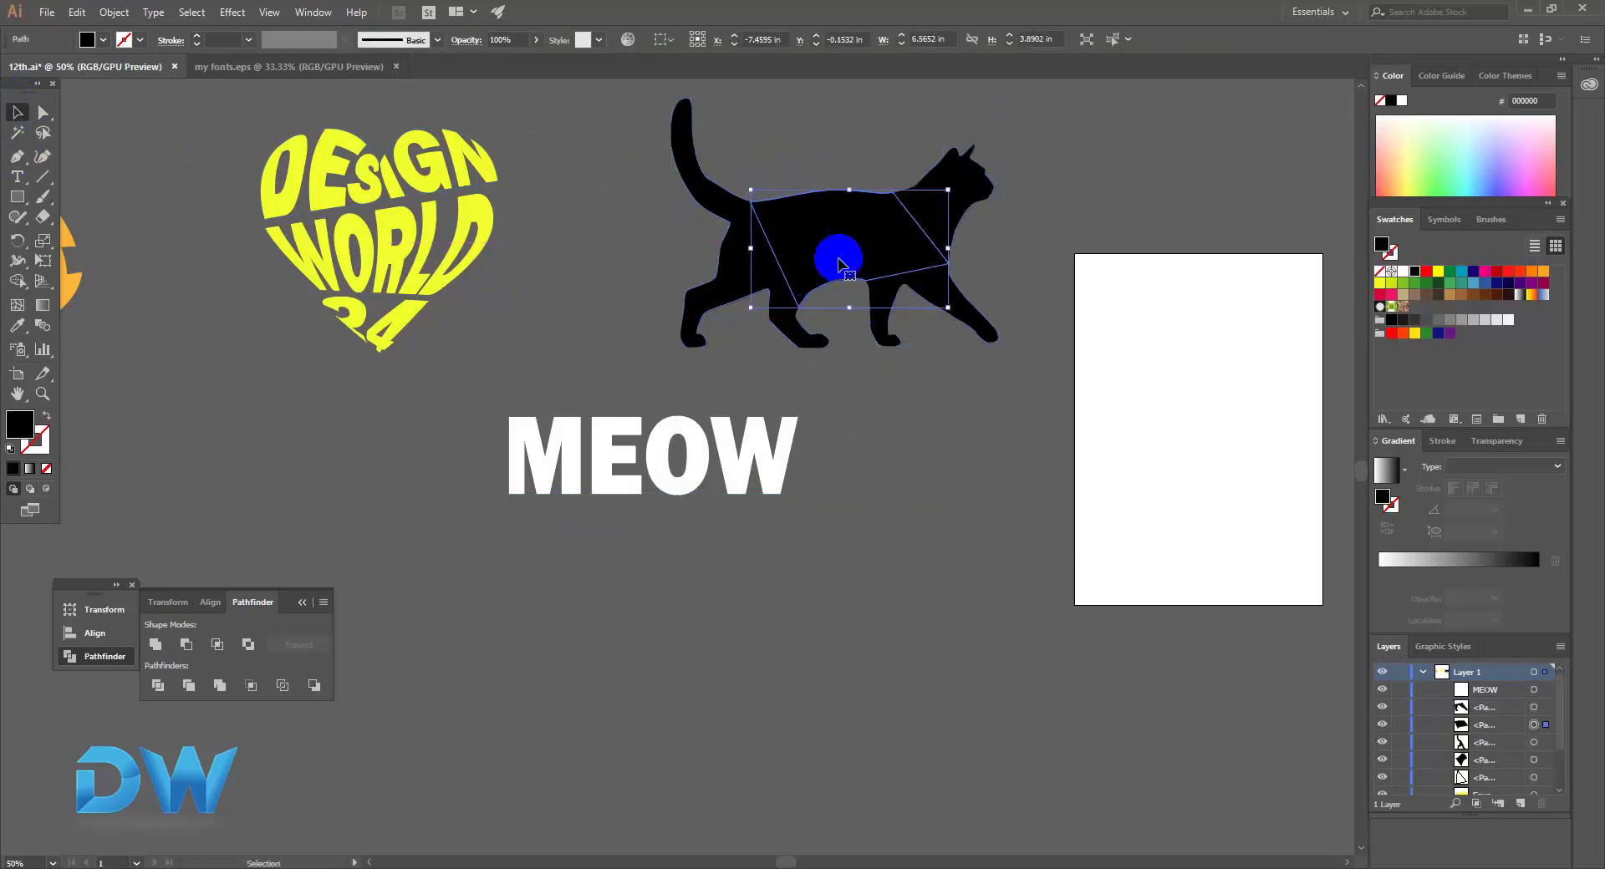
shift+click(693, 469)
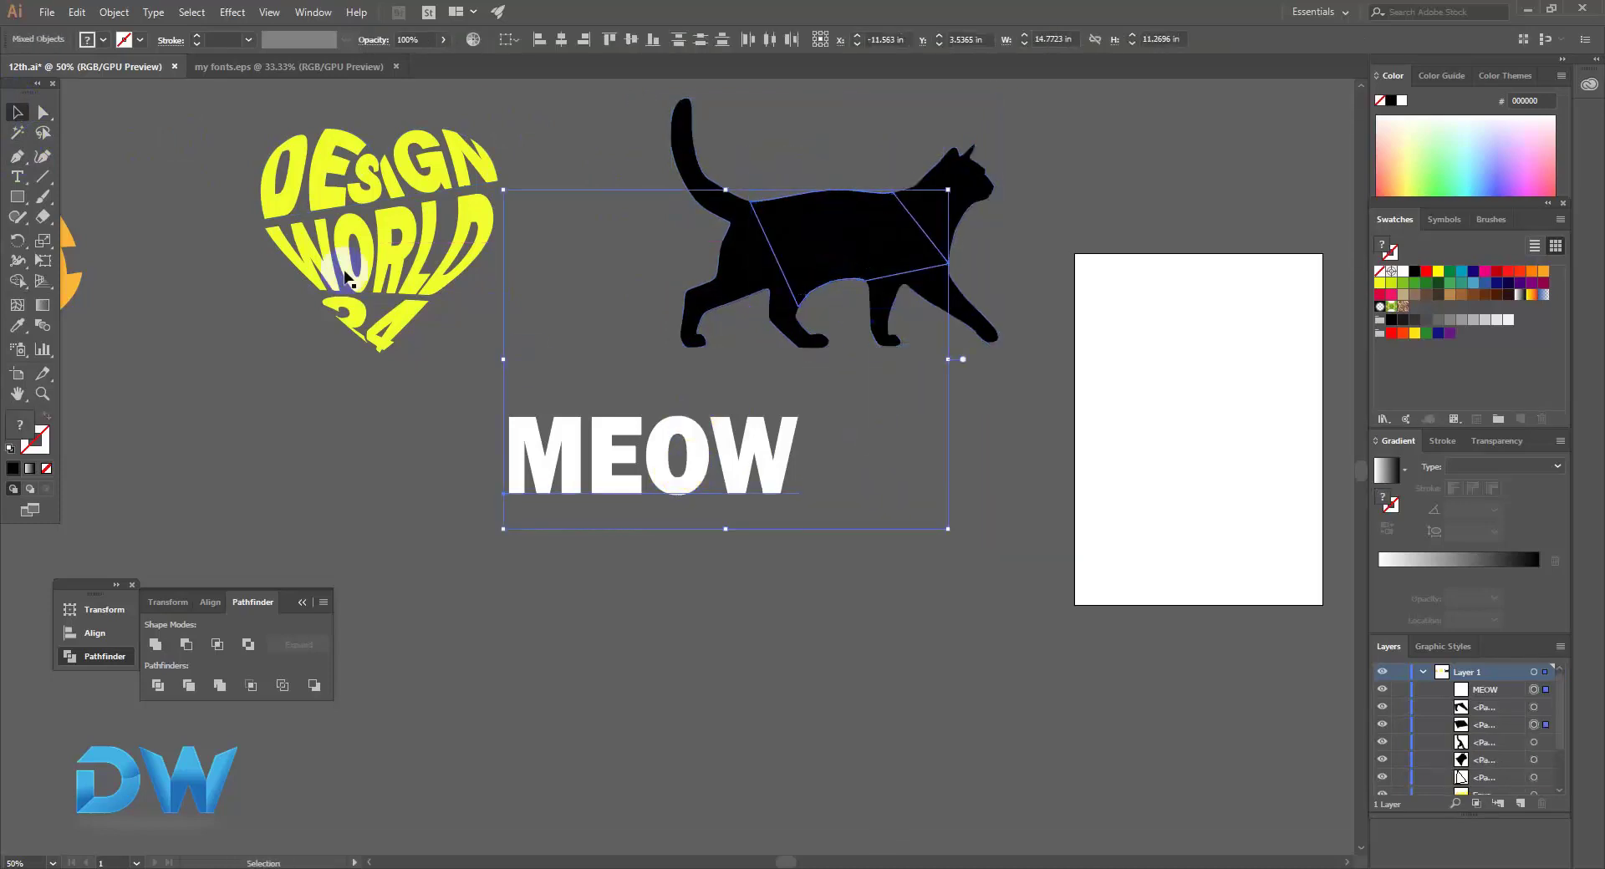
click(111, 13)
mouse_move(158, 446)
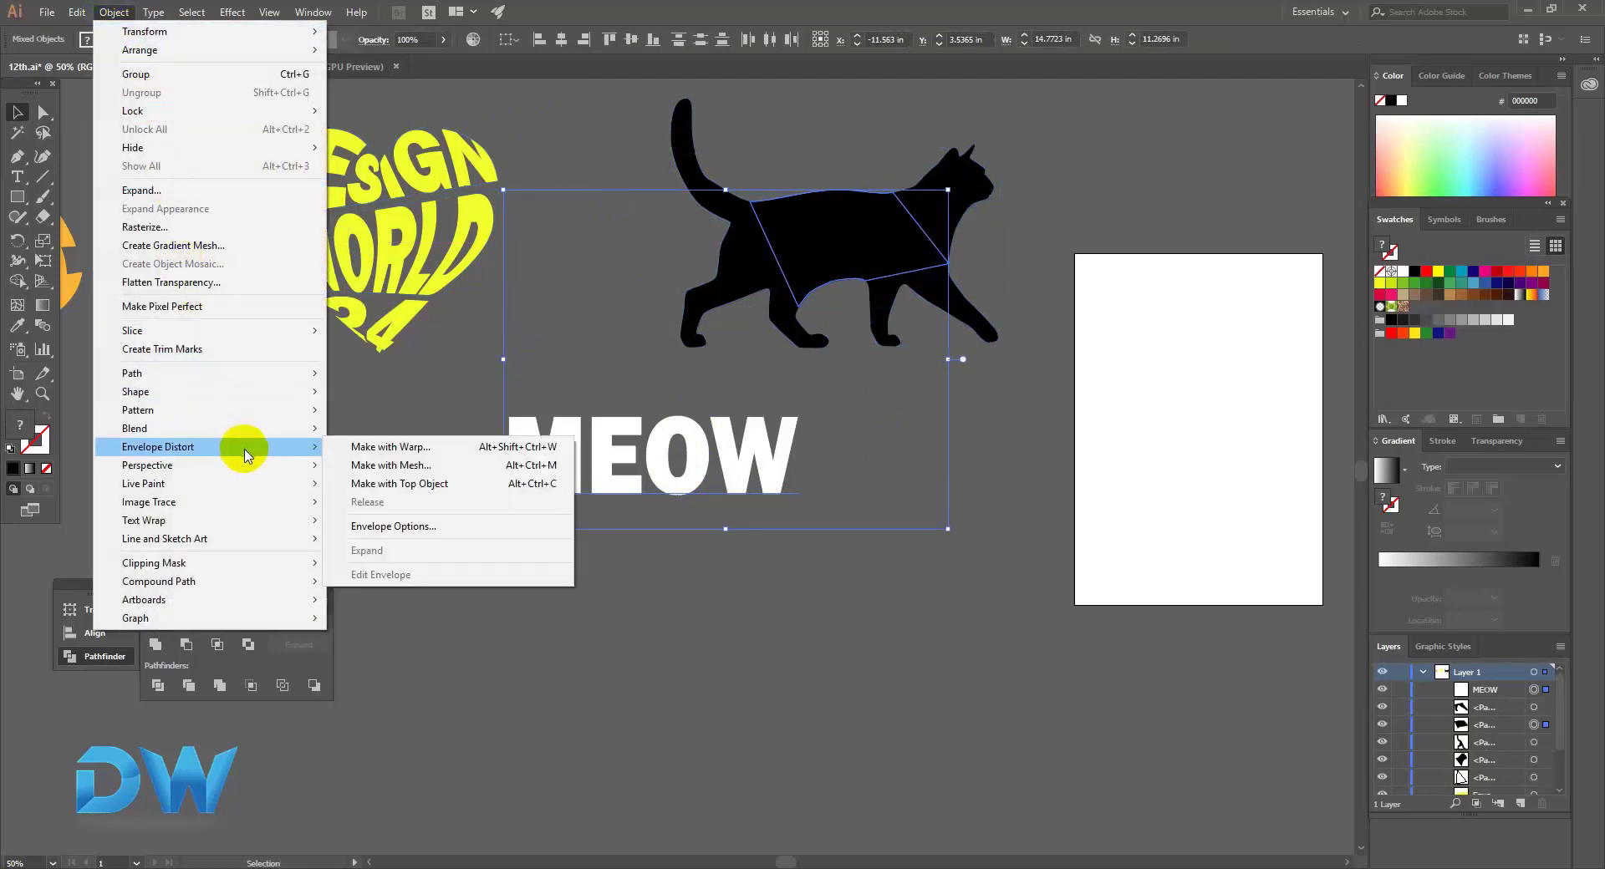
click(426, 491)
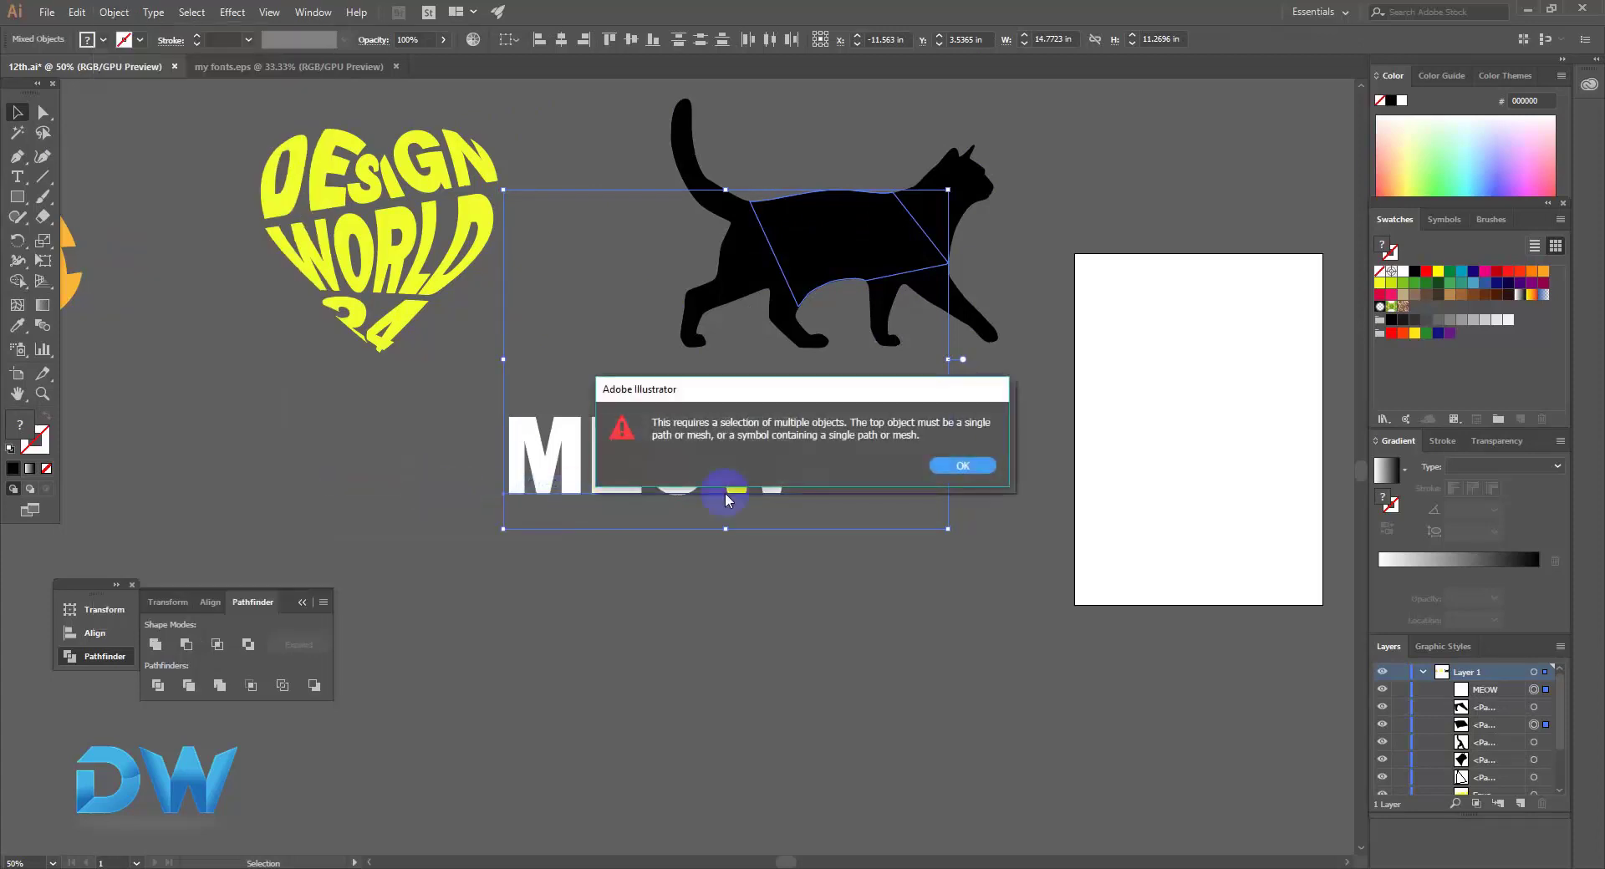
click(957, 463)
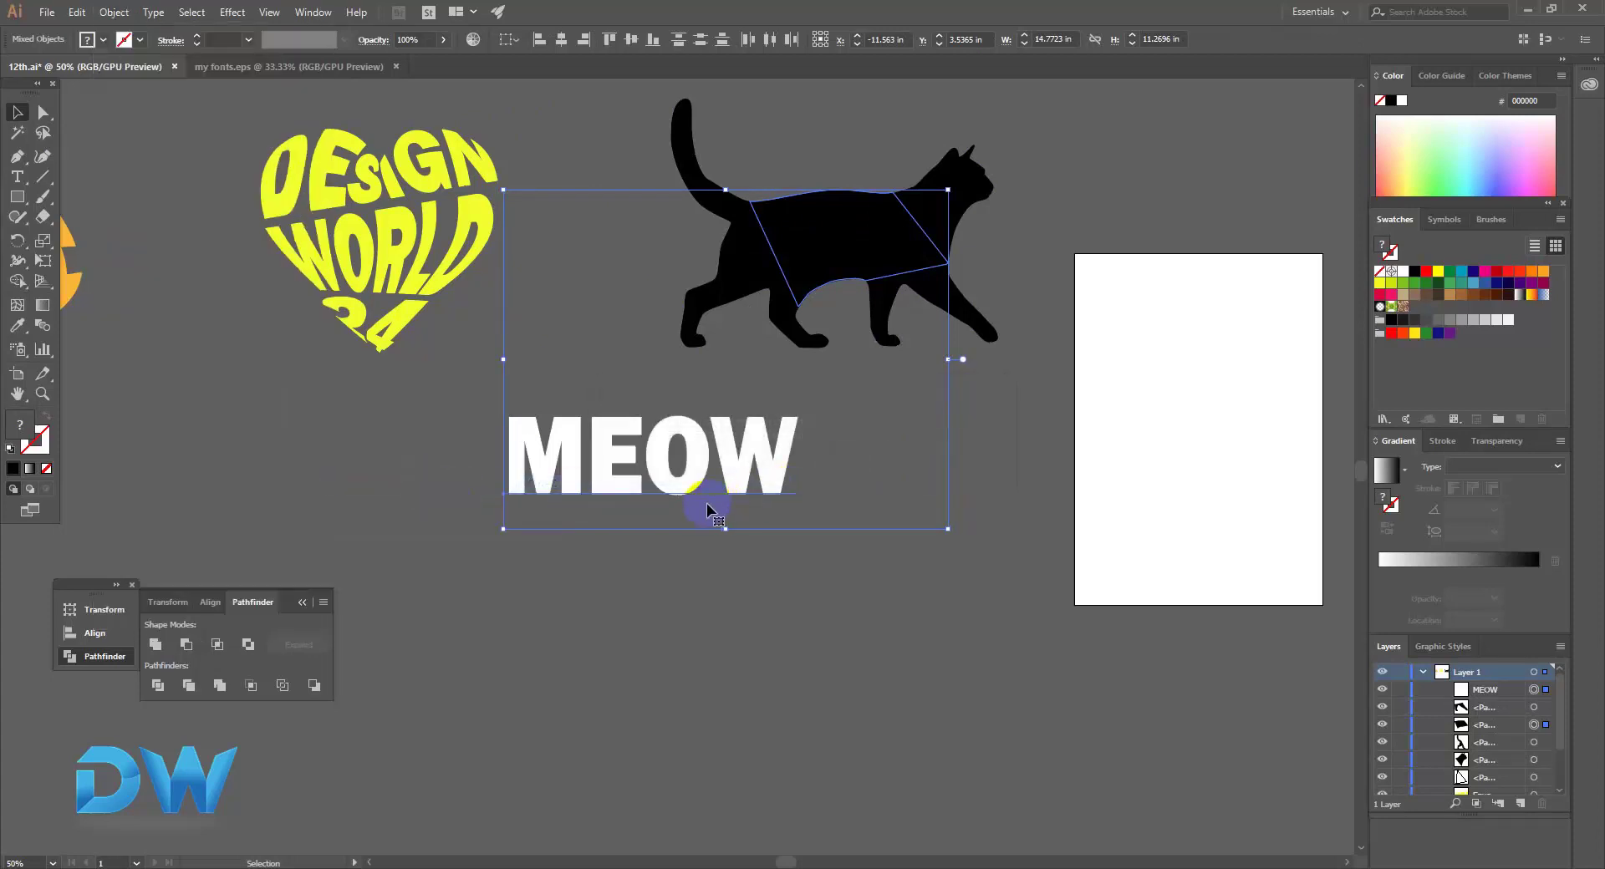
Select only the MEOW text and send it behind the cat pieces.
key(ctrl+plus)
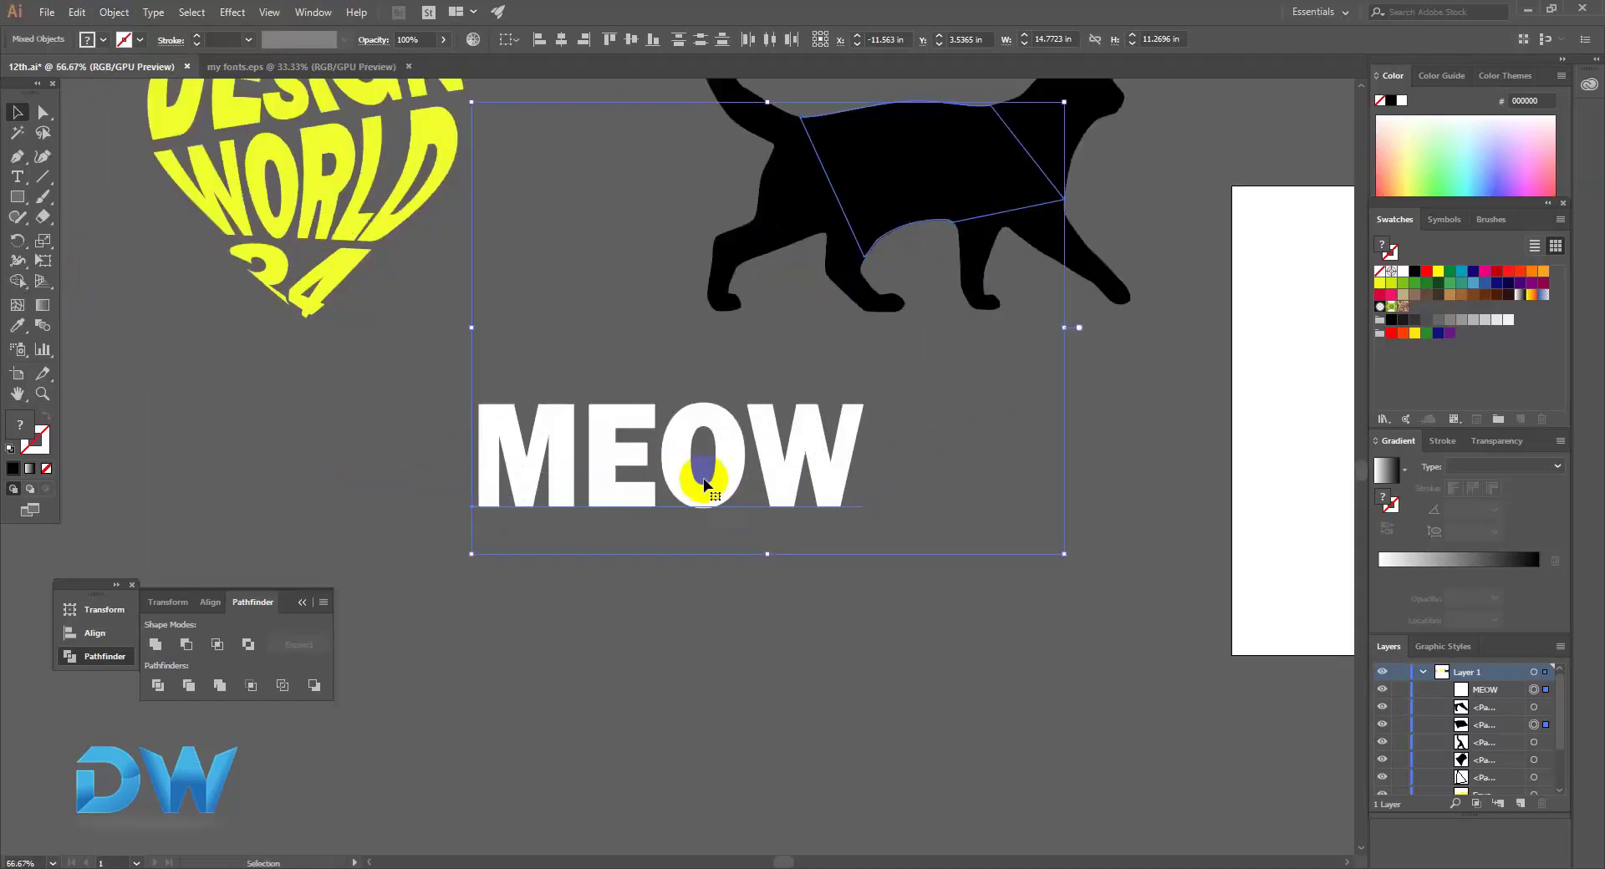
click(302, 602)
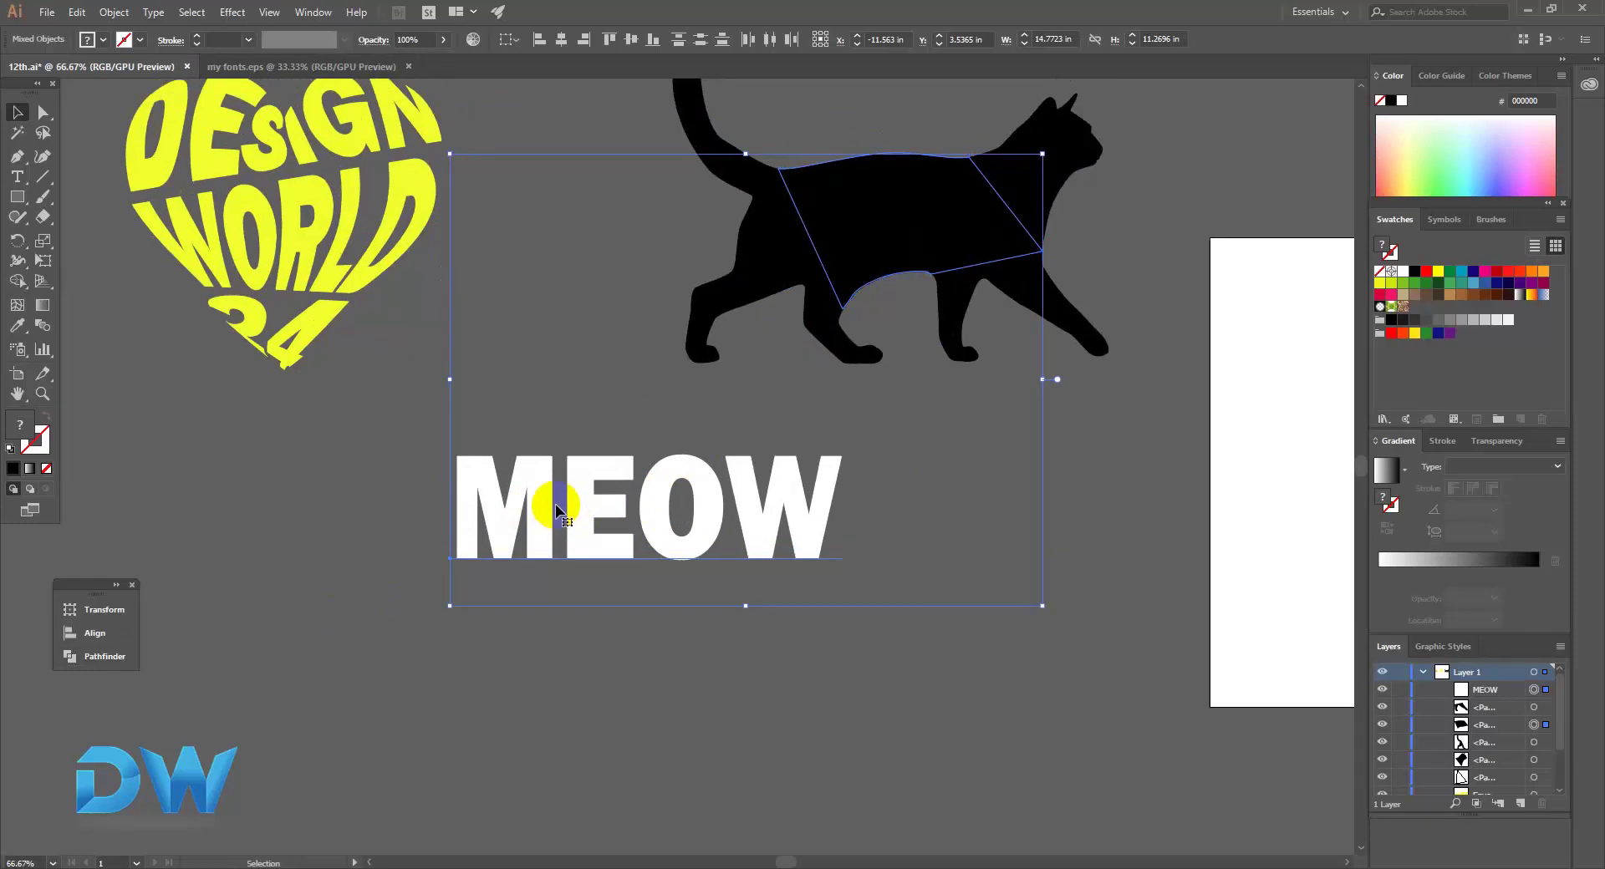
click(390, 489)
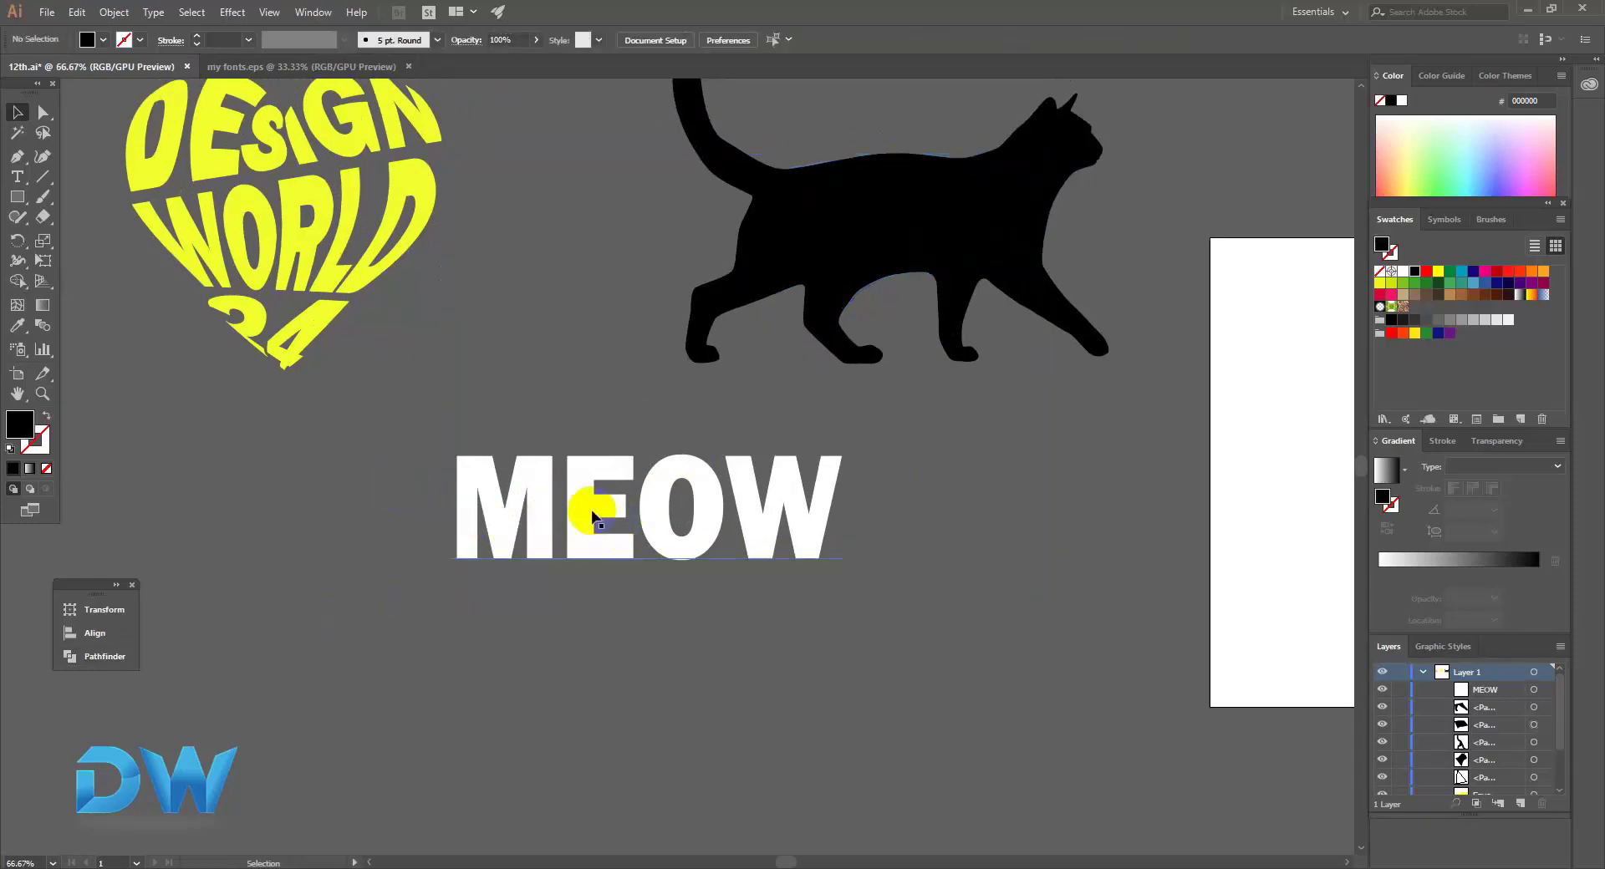
click(593, 518)
right_click(595, 515)
mouse_move(677, 748)
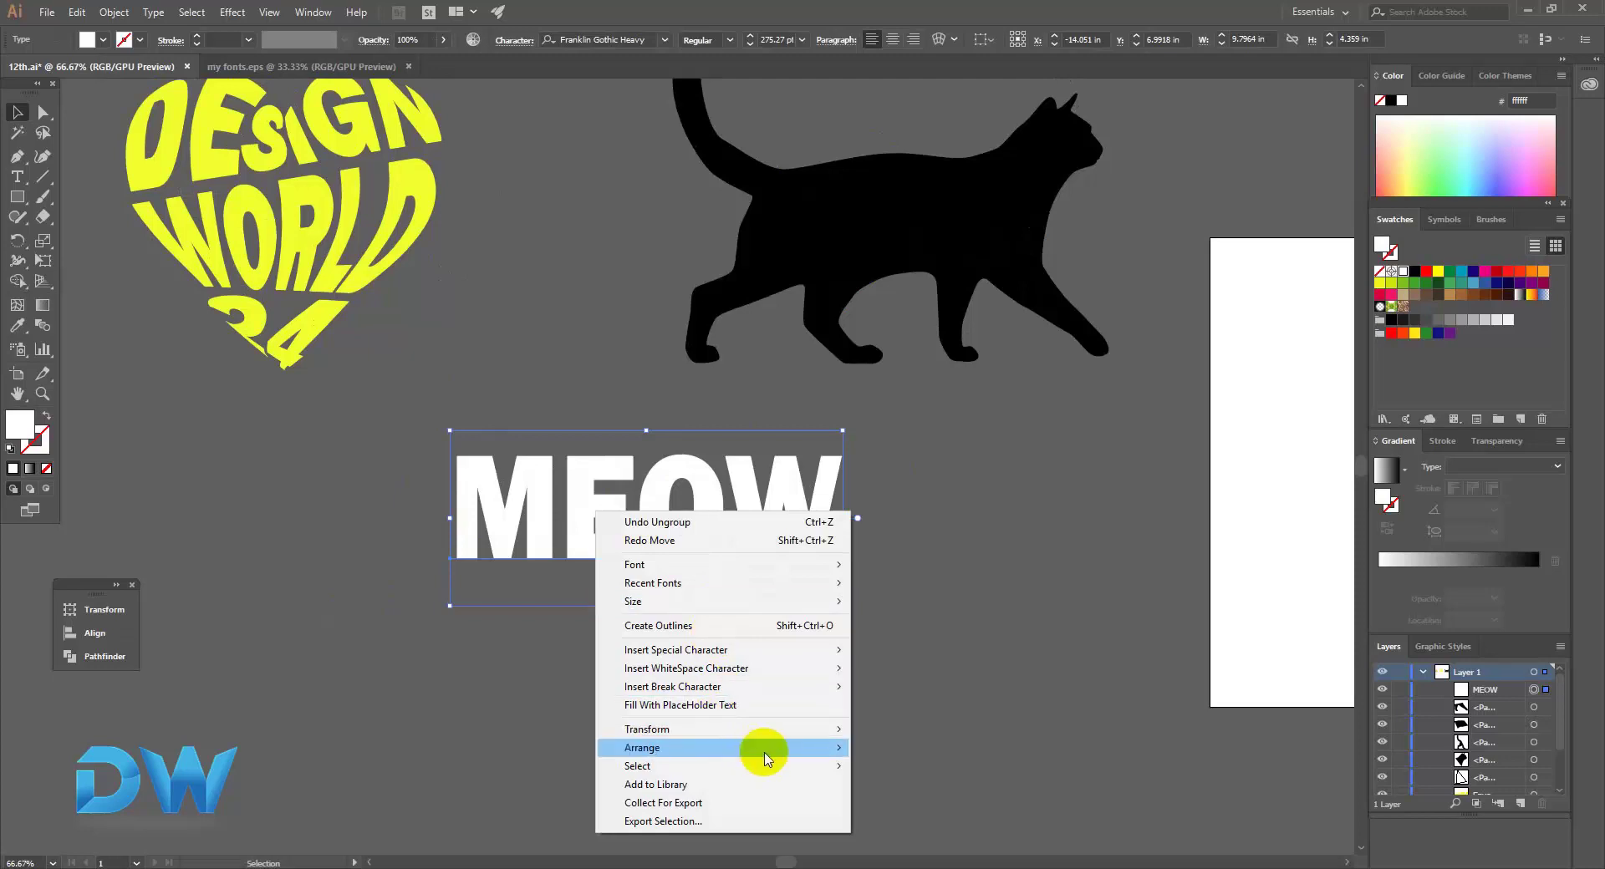
click(910, 802)
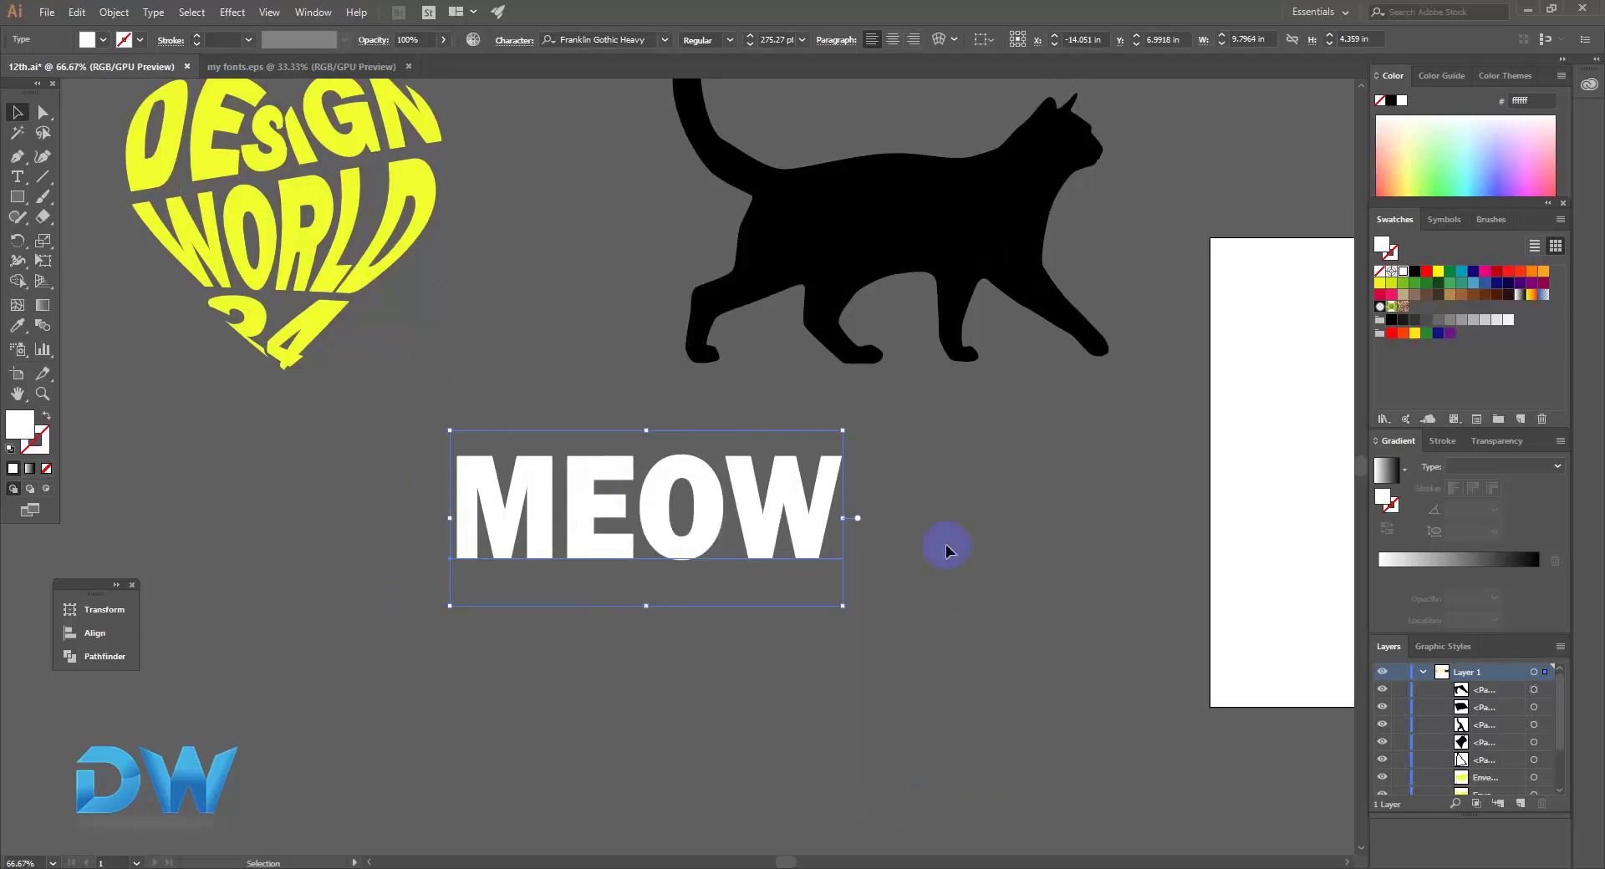
Envelope-distort MEOW into the cat's body slice using Make with Top Object.
shift+click(854, 241)
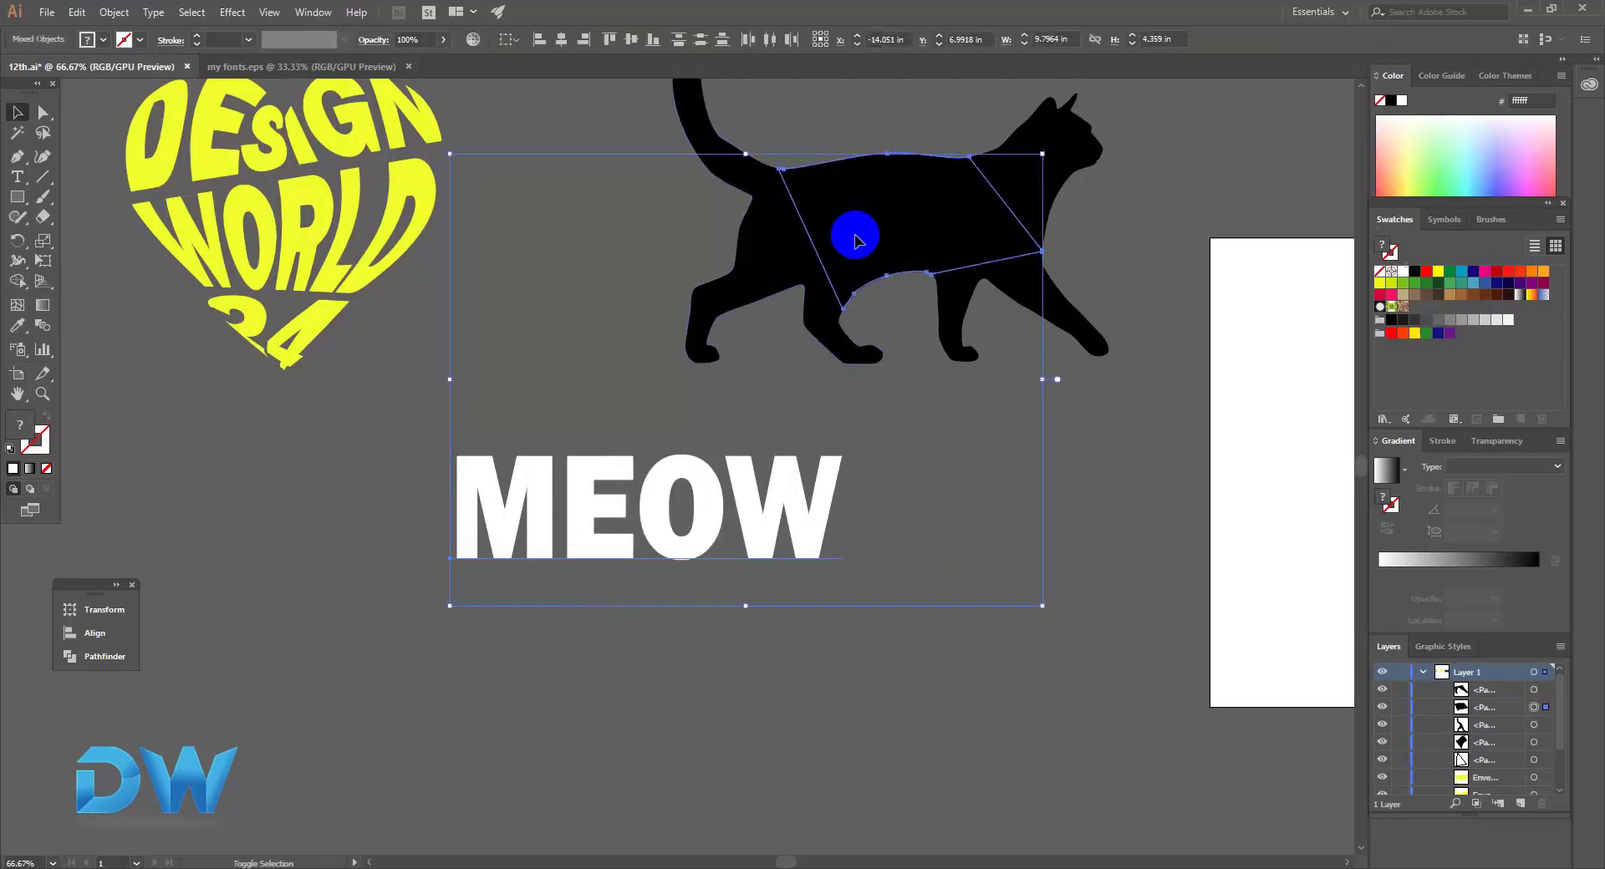
click(123, 19)
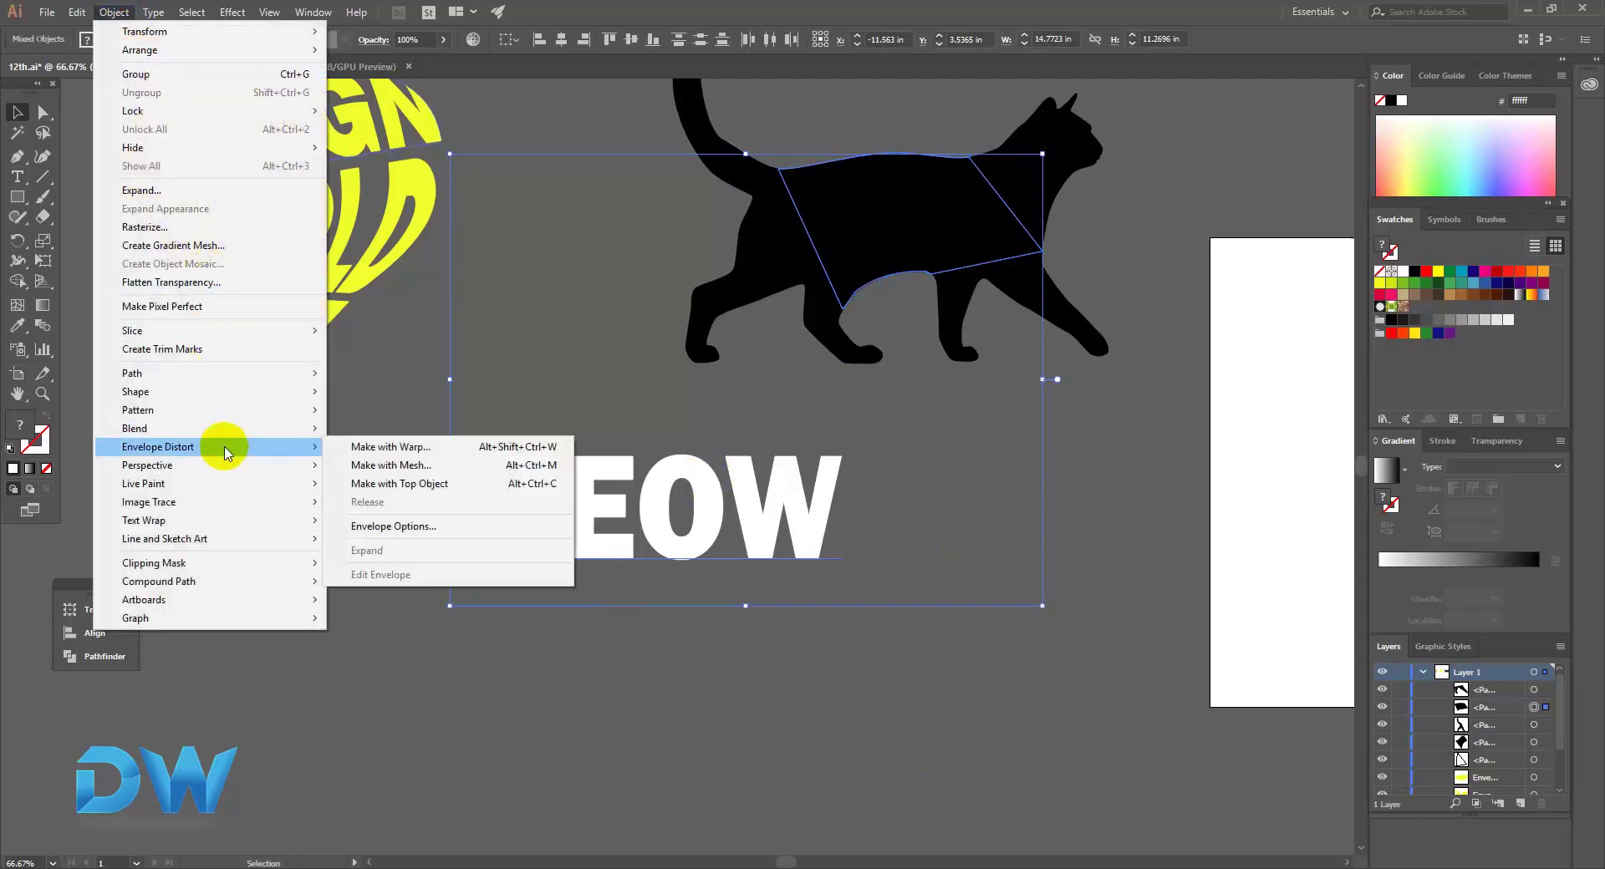
click(421, 491)
Marquee-select the cat pieces and fill them white.
drag(834, 340, 671, 450)
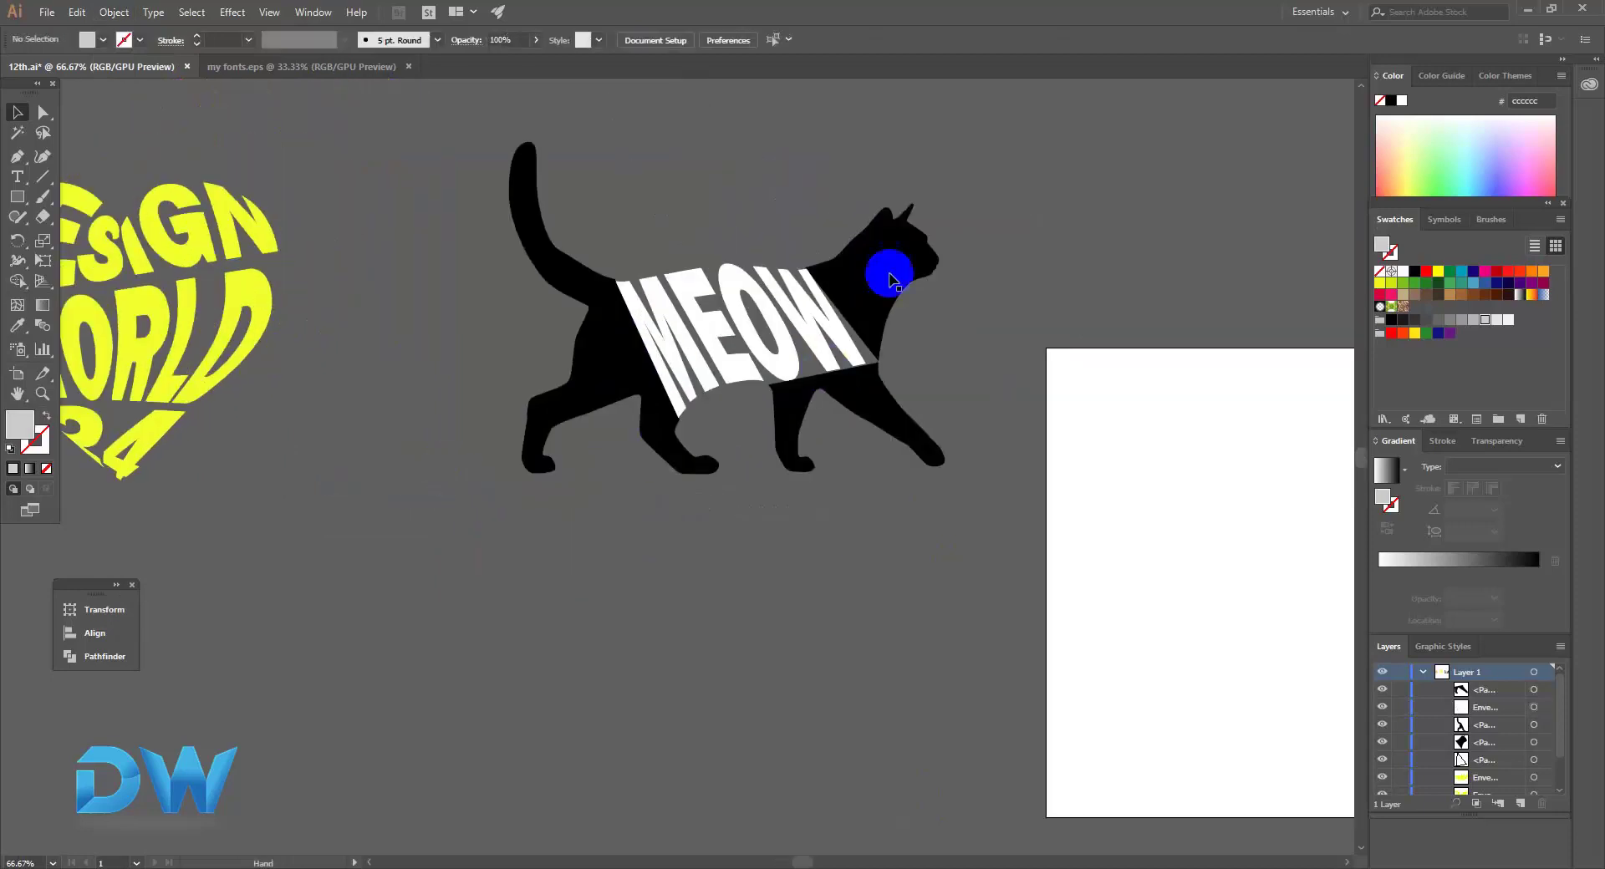
click(888, 268)
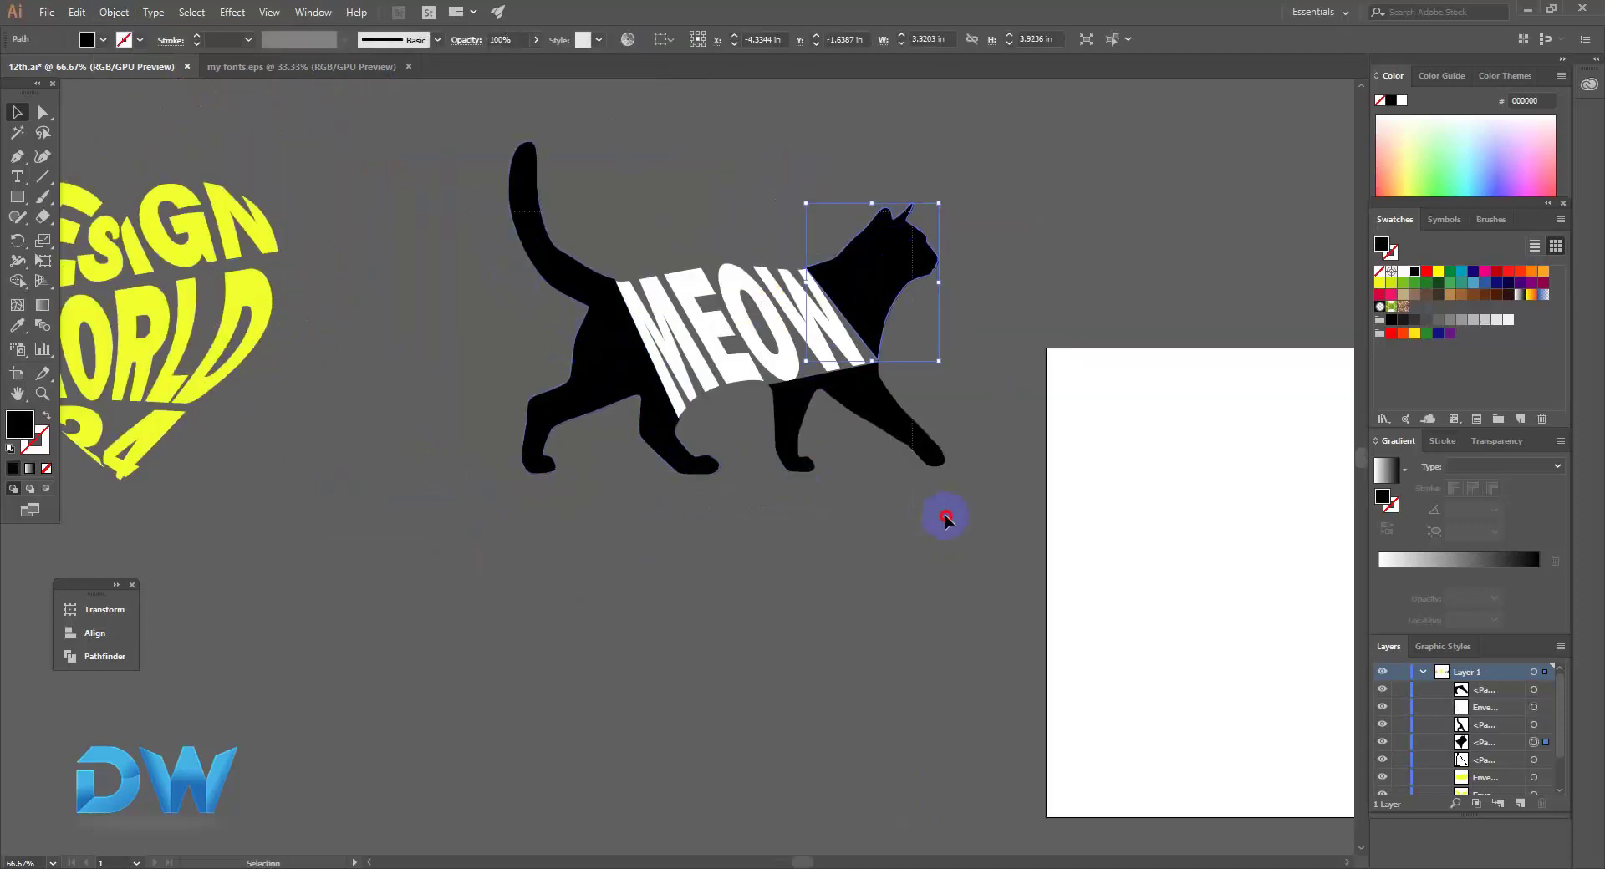
drag(944, 519, 744, 298)
click(1403, 272)
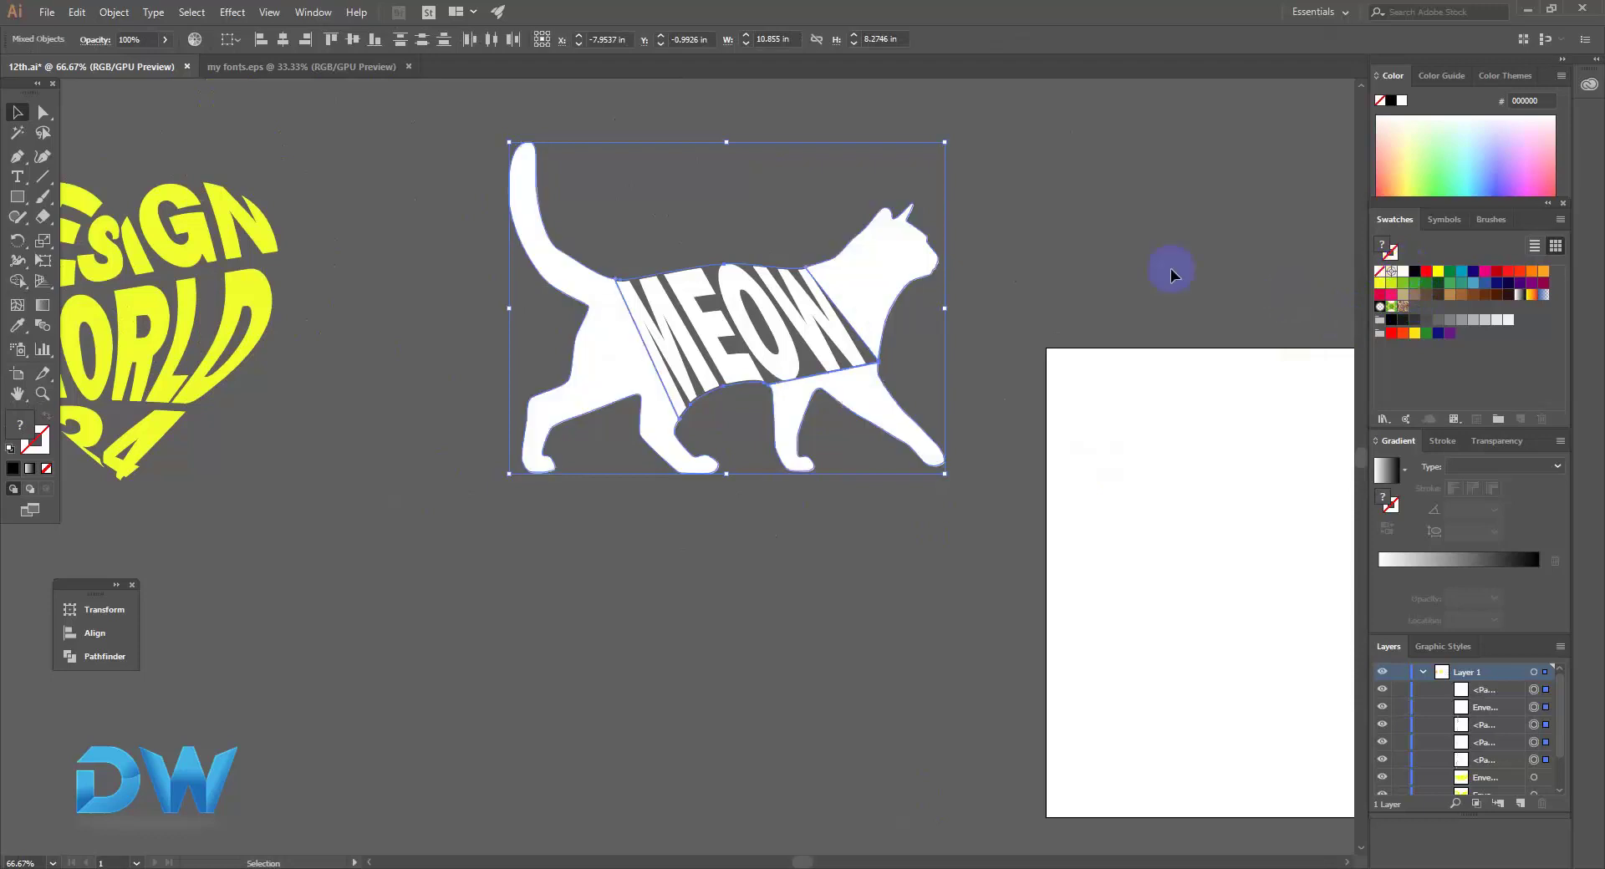
click(1100, 265)
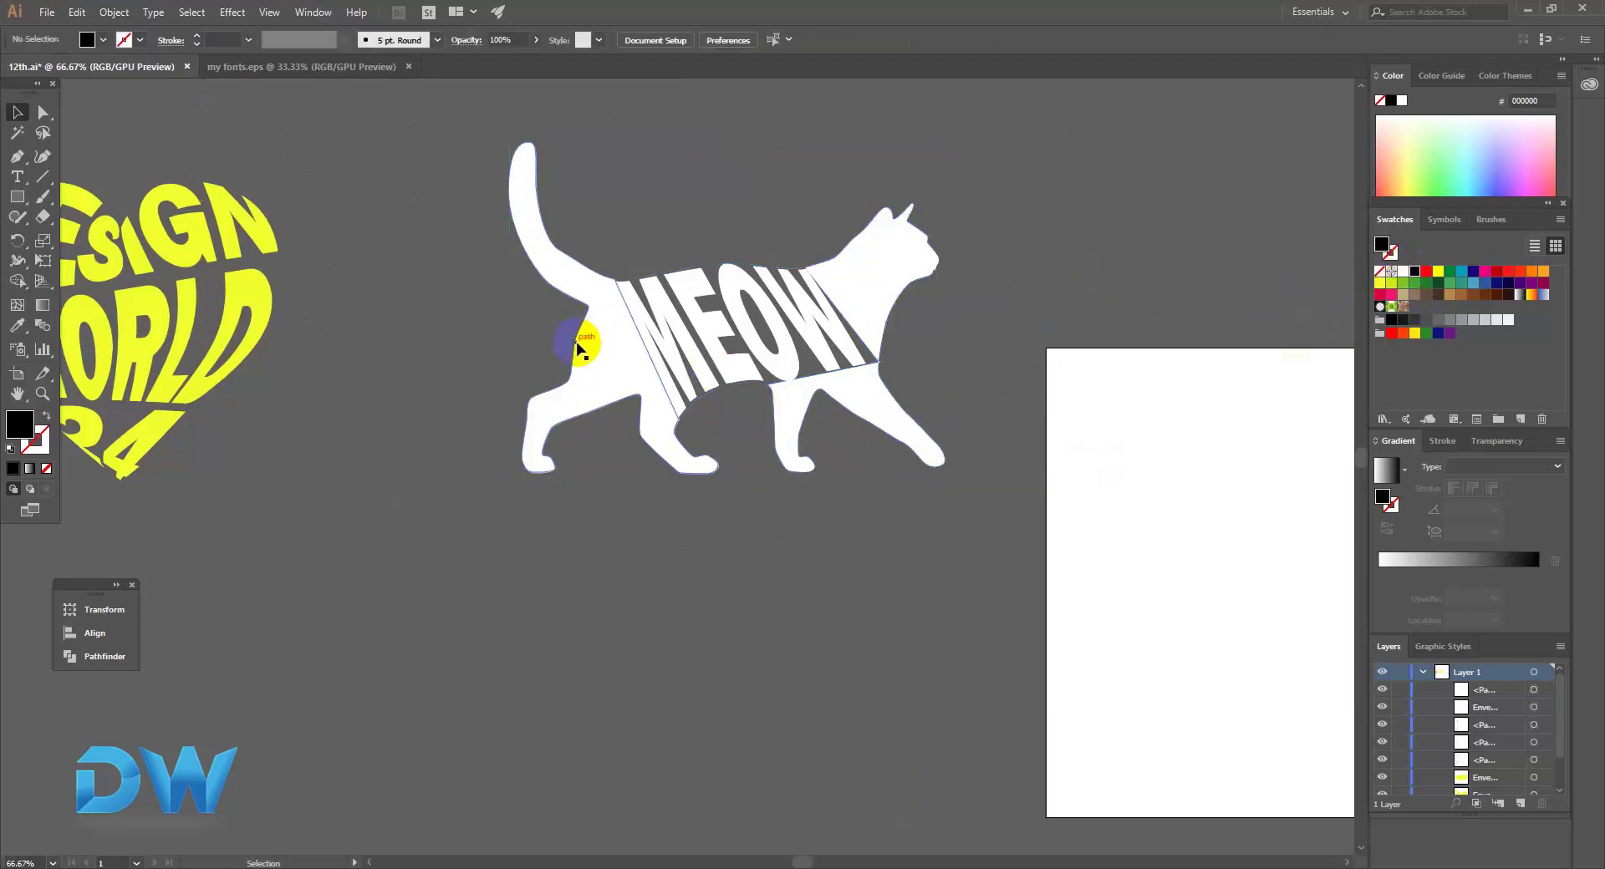
Narrow the warped MEOW envelope to about 6.39 in wide to fit the body.
scroll(648, 351, up, 1)
scroll(702, 459, up, 1)
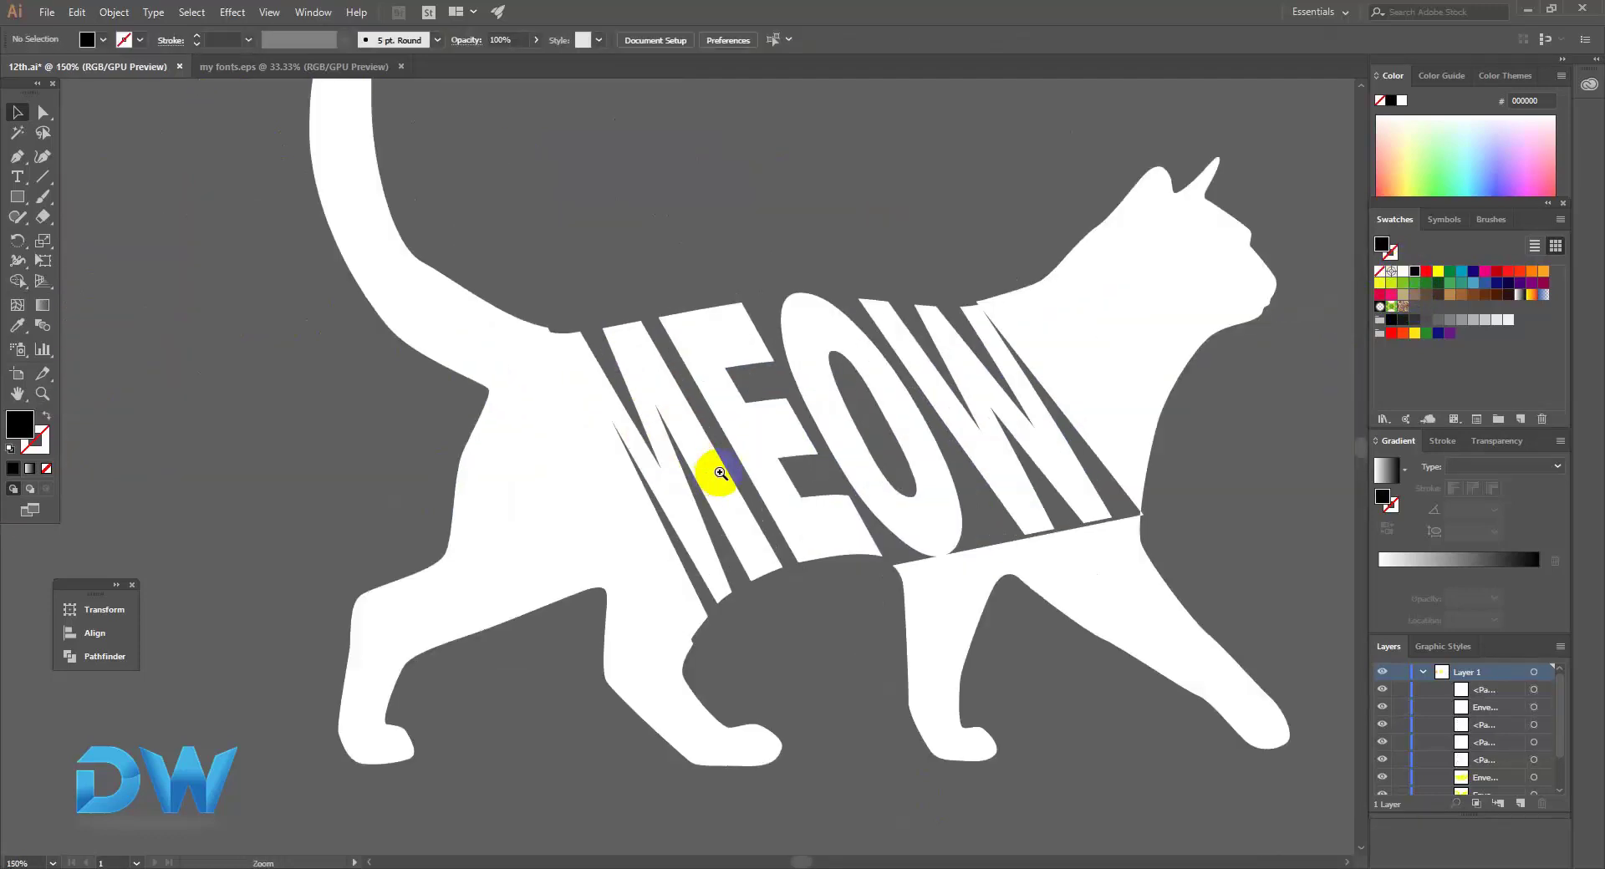
click(681, 459)
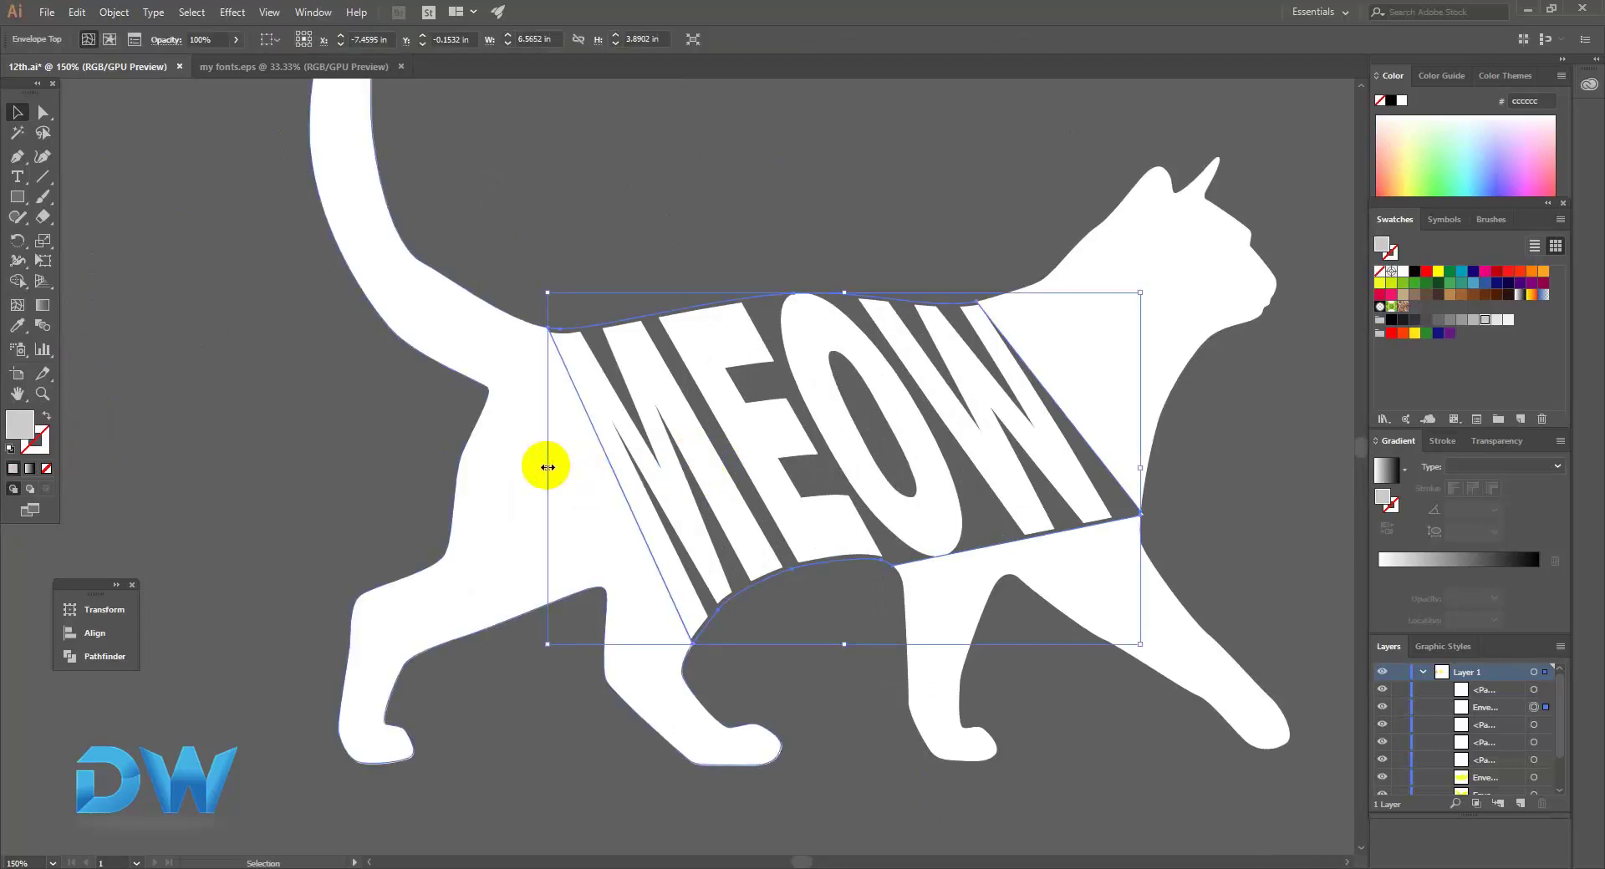
drag(544, 465, 555, 465)
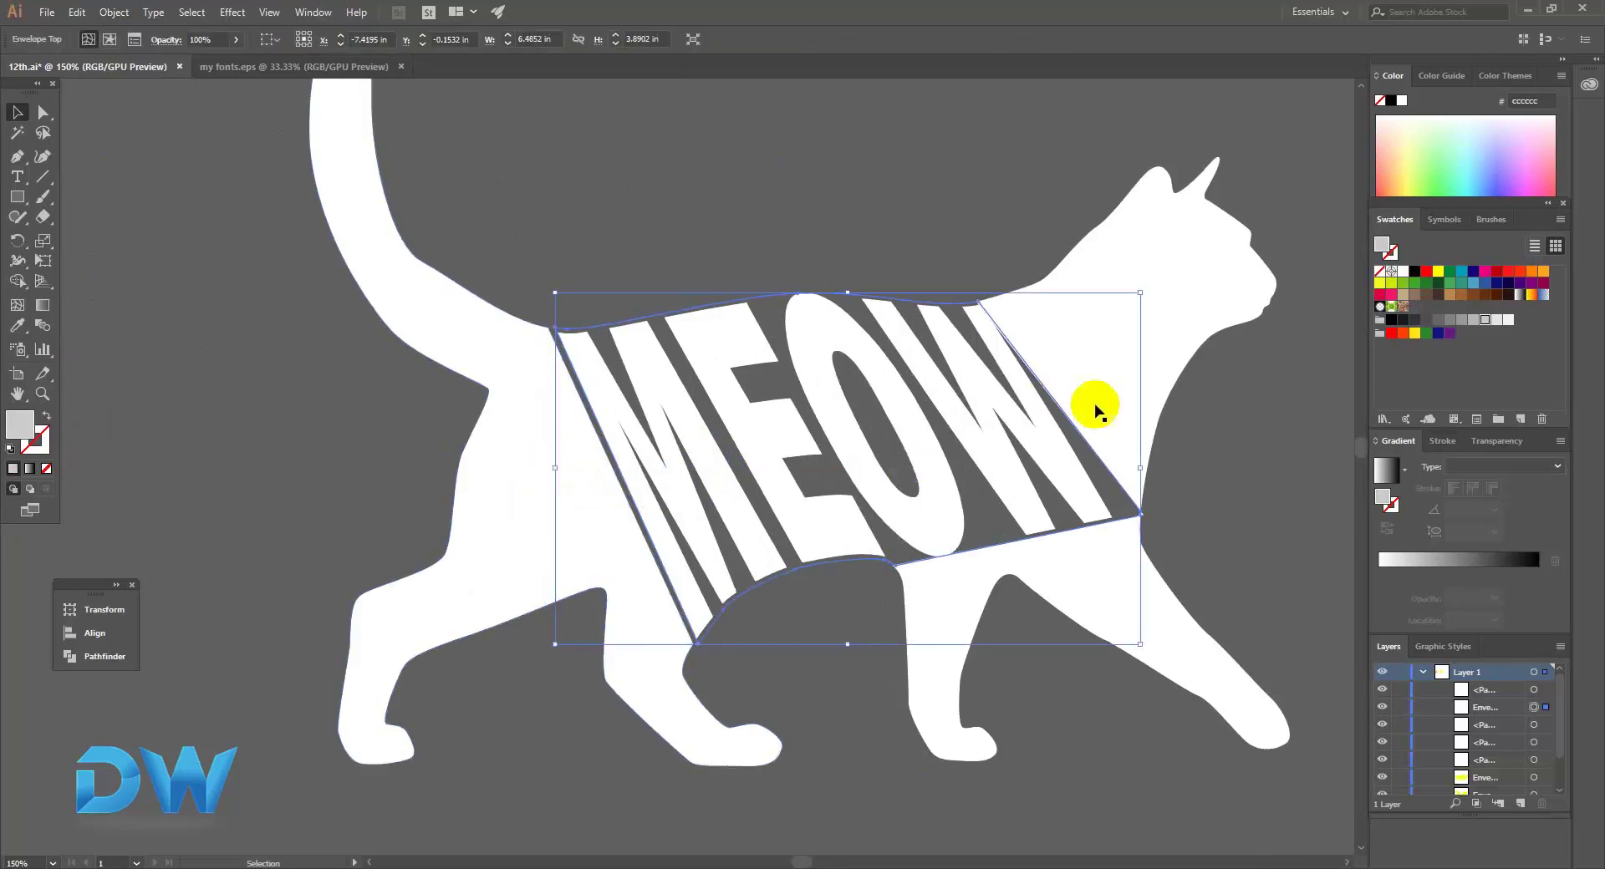
drag(1138, 469, 1131, 465)
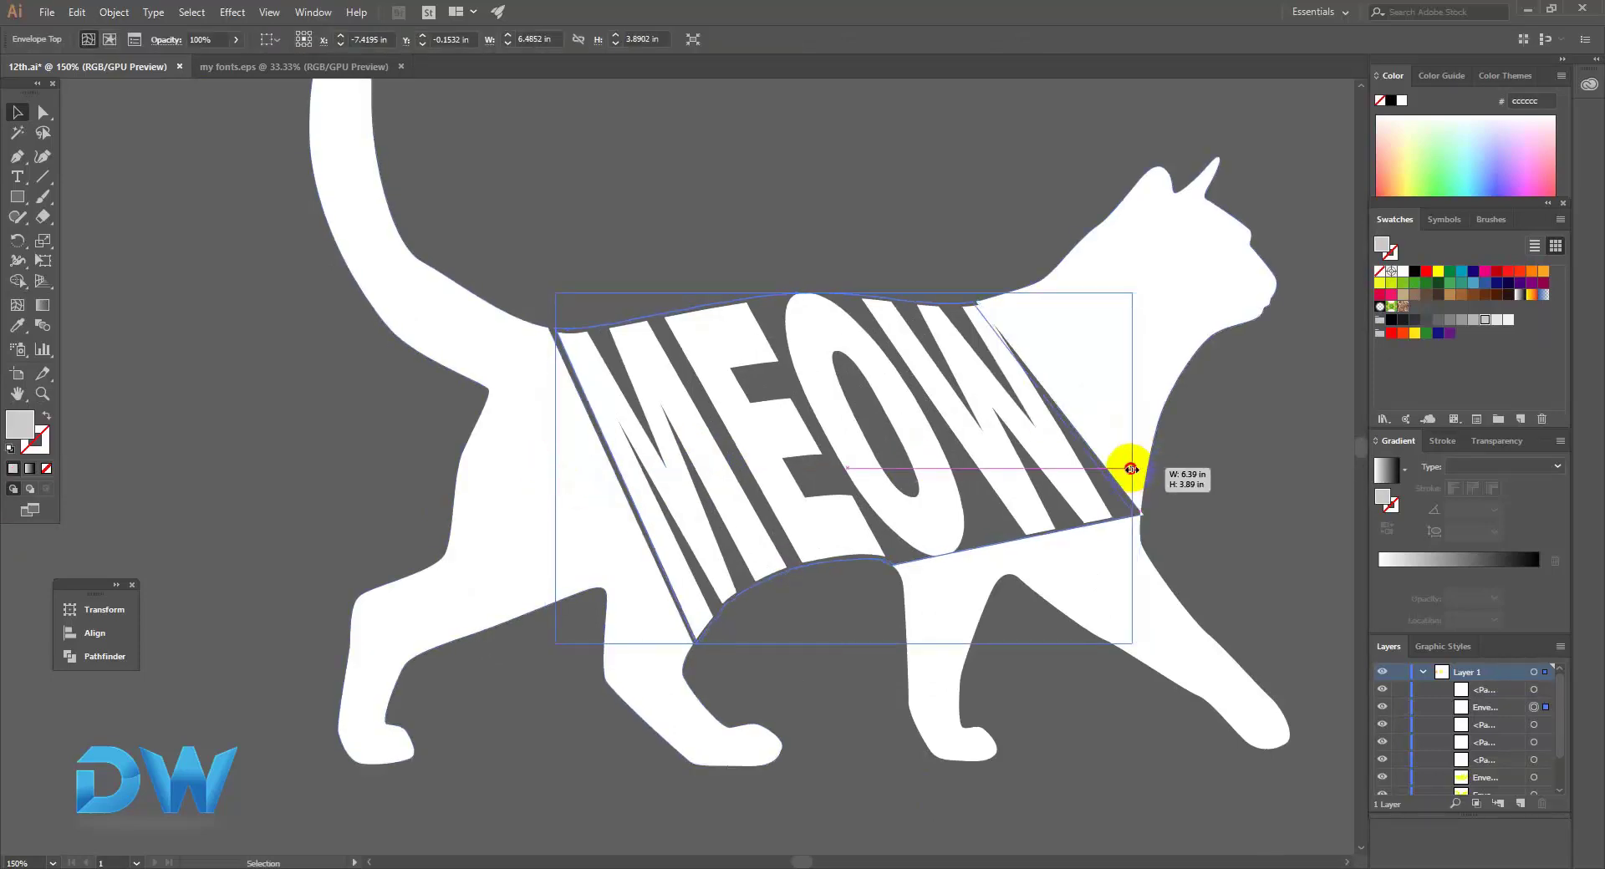
click(864, 265)
Zoom out to the whole cat and select its head and body pieces.
alt+click(853, 452)
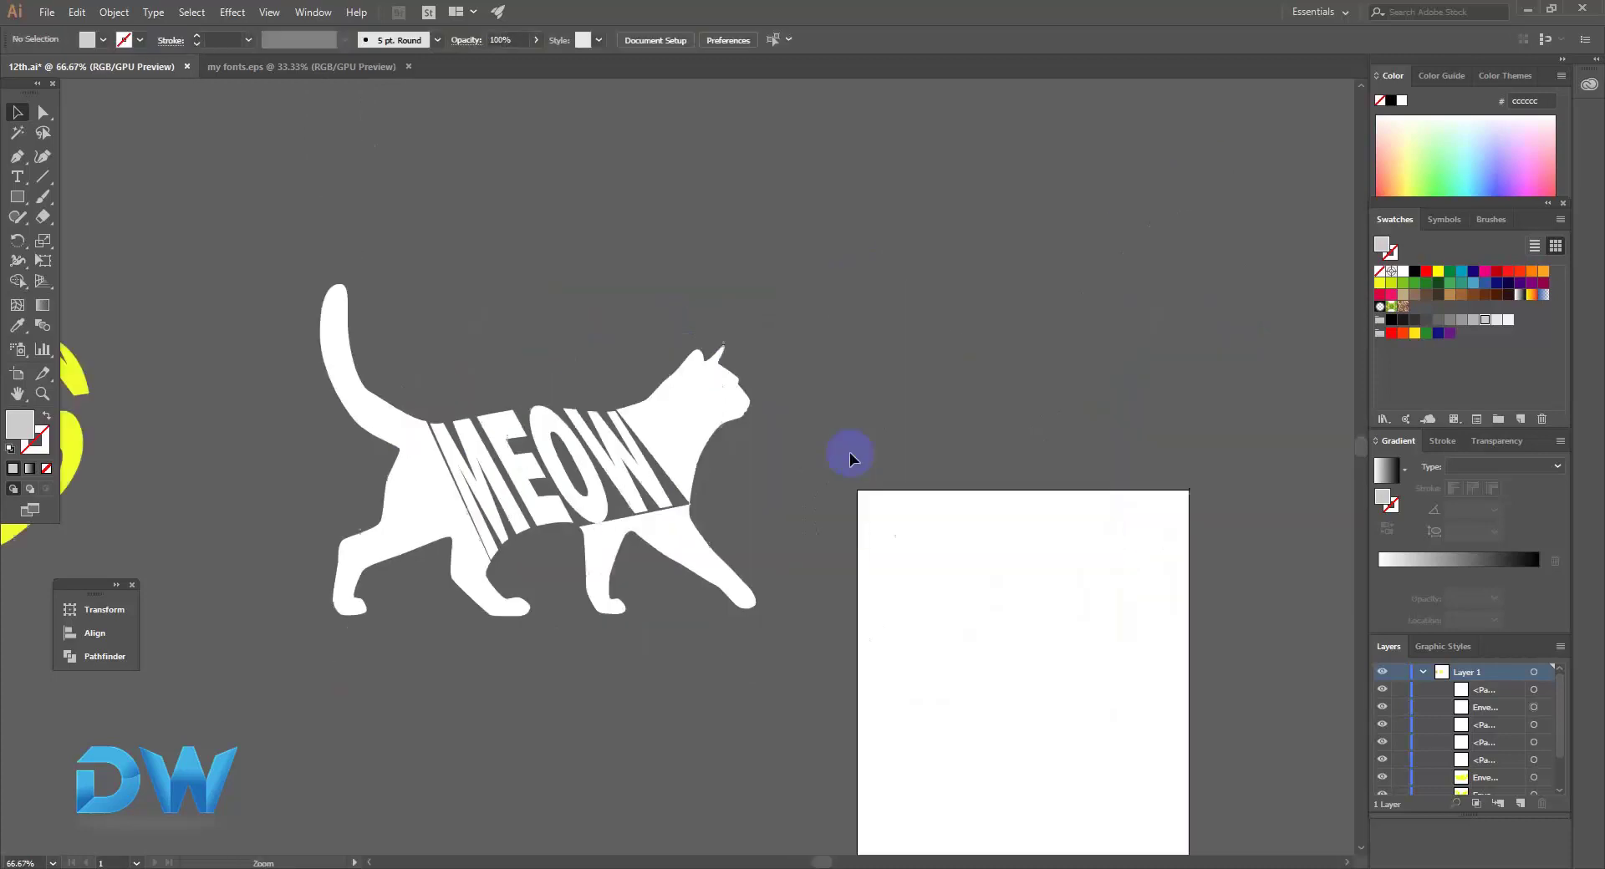
drag(803, 449, 926, 349)
click(802, 319)
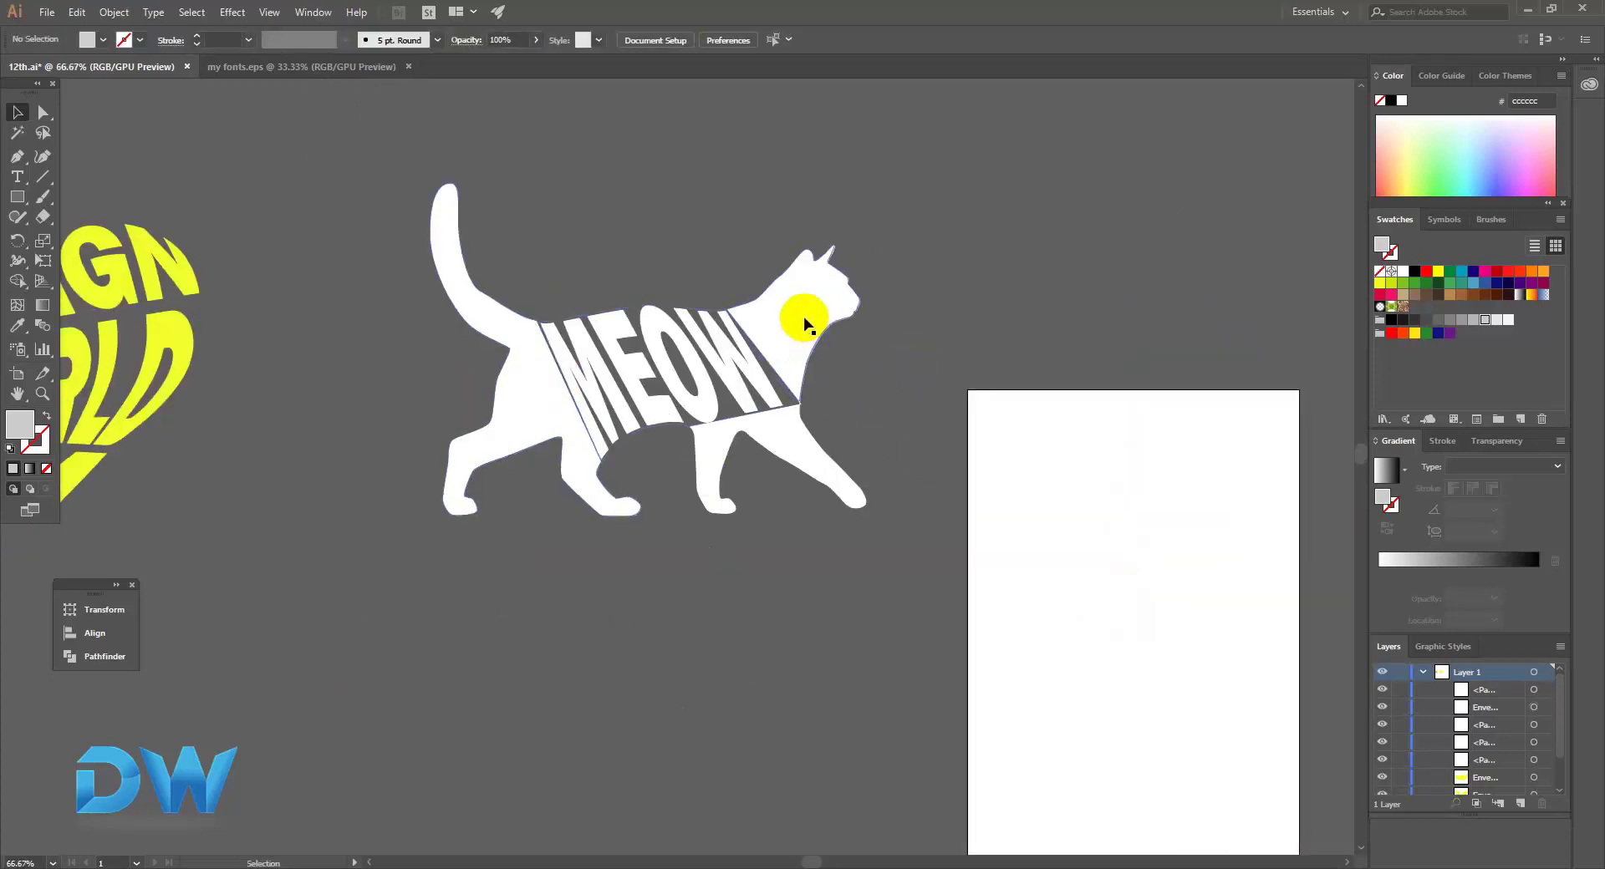
shift+click(809, 493)
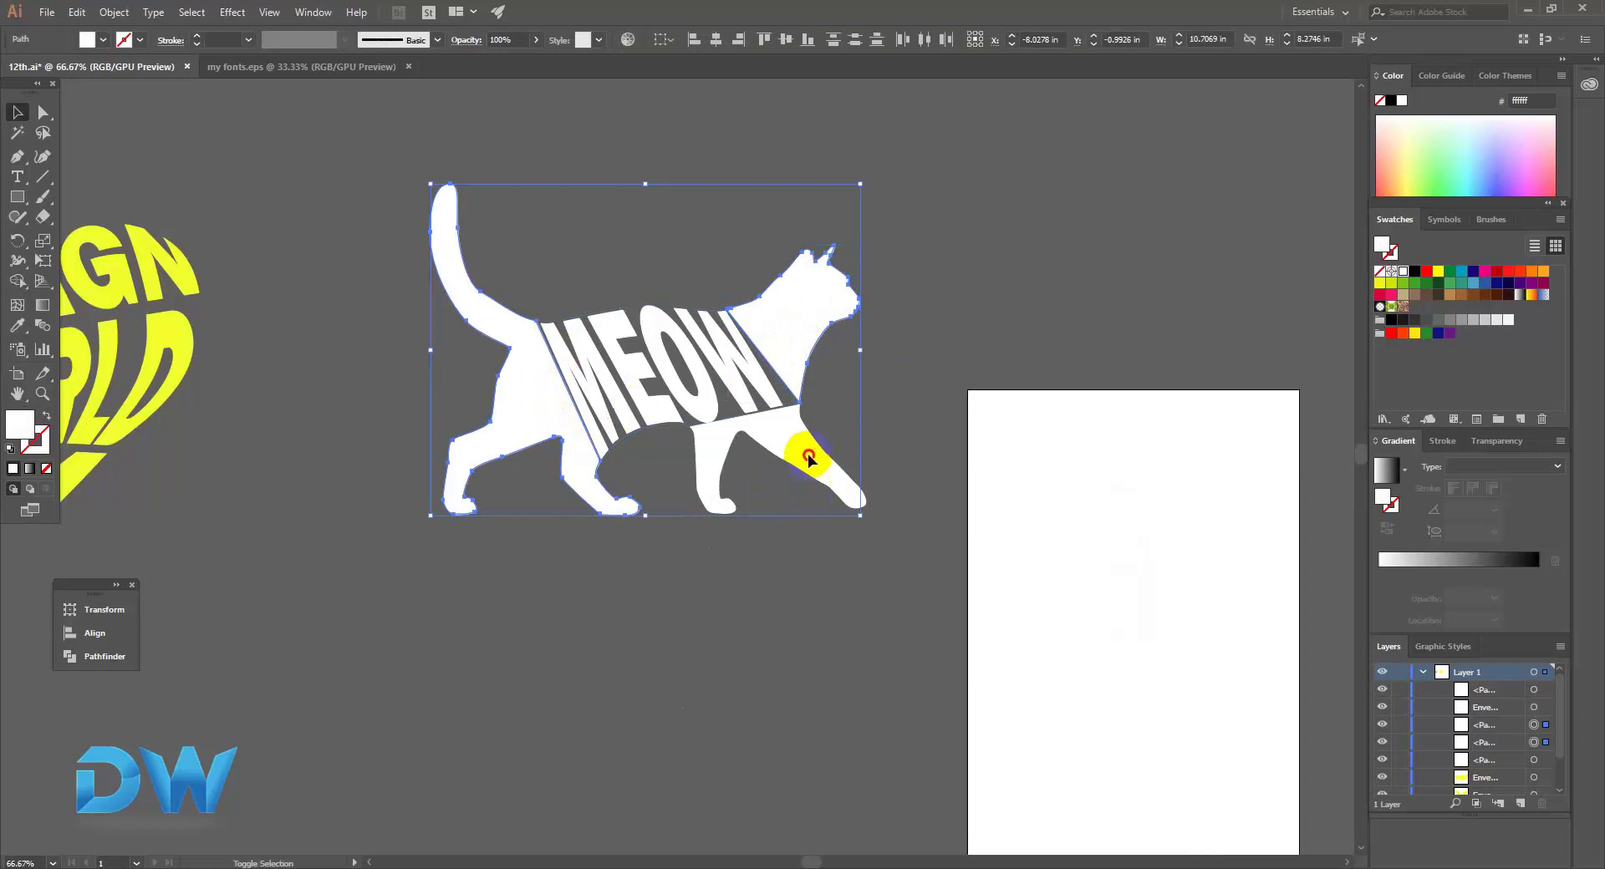
Add the front leg to the selection and fill the cat pieces red.
shift+click(807, 454)
click(1426, 273)
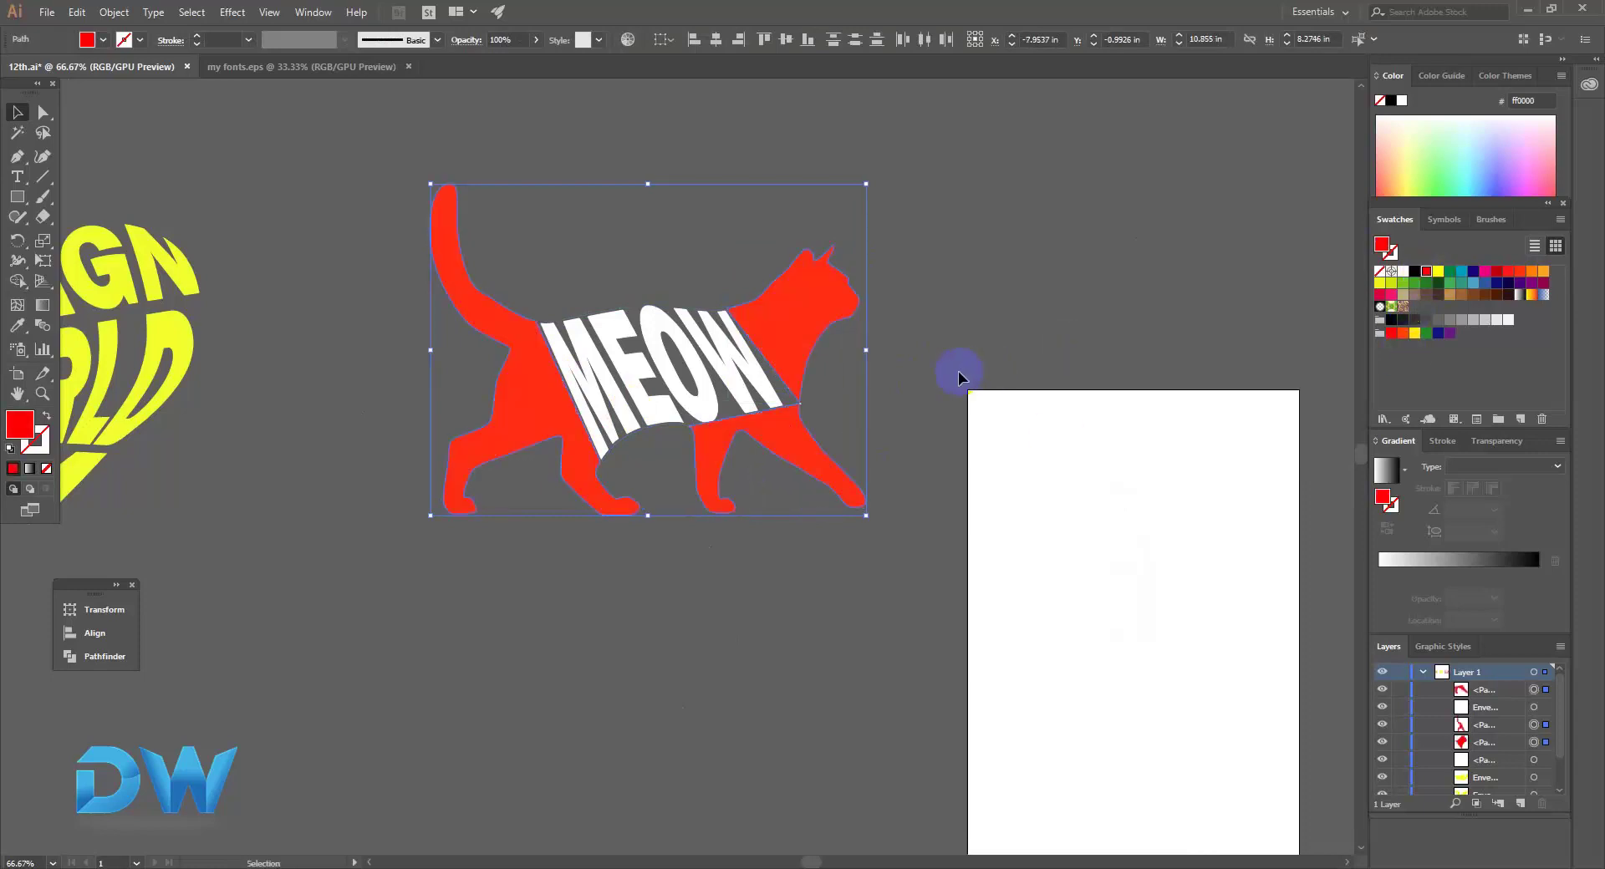
click(955, 370)
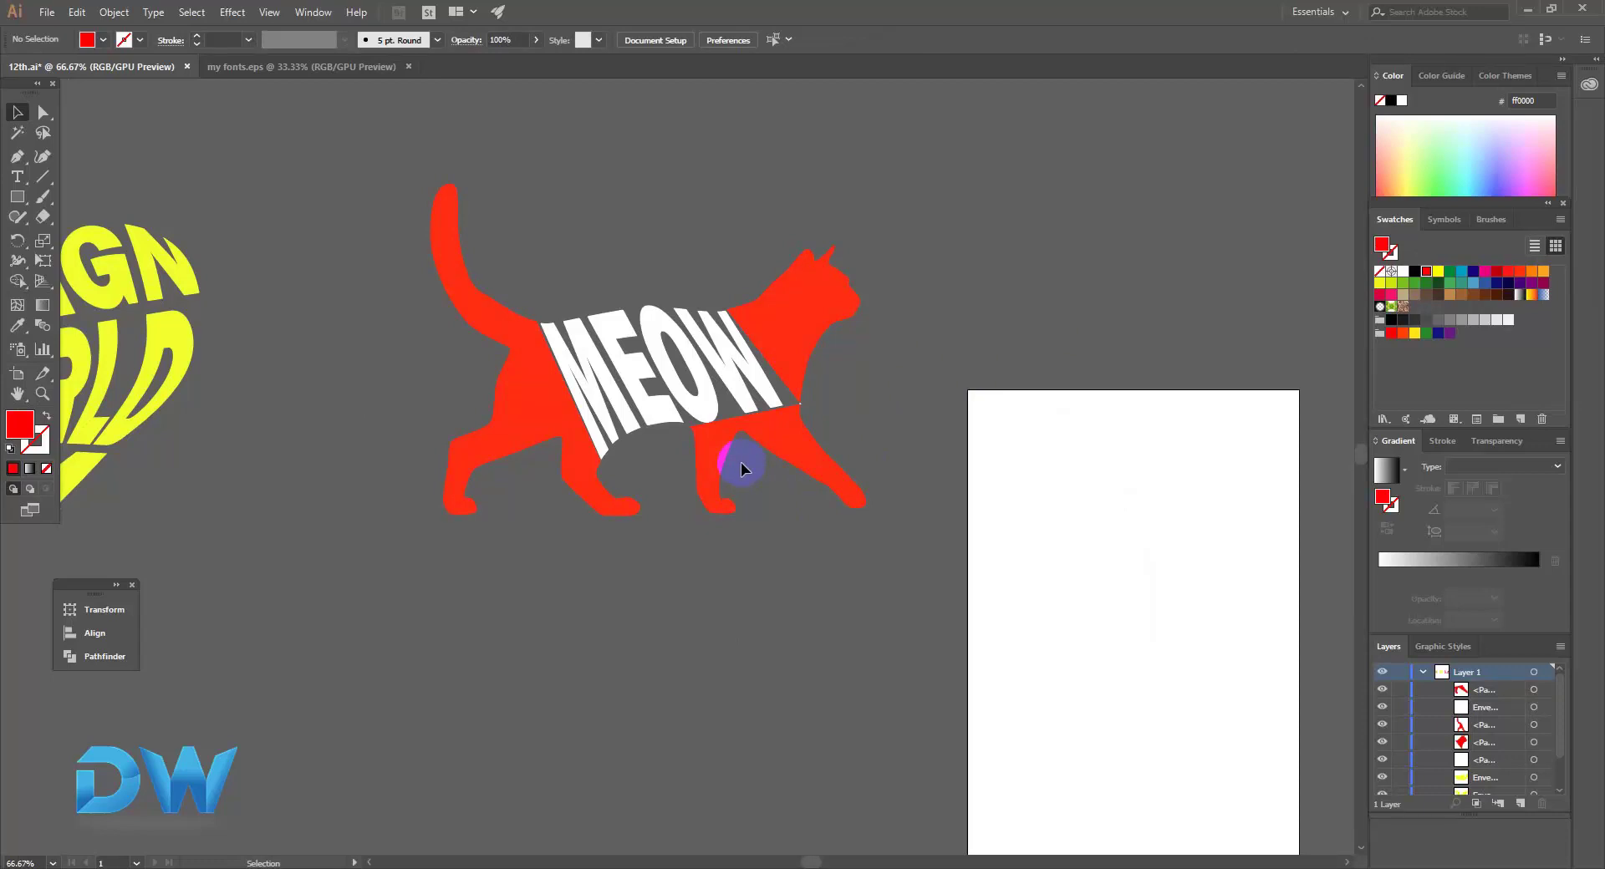
Pan and zoom to review the yellow heart and red cat side by side.
drag(709, 459, 771, 454)
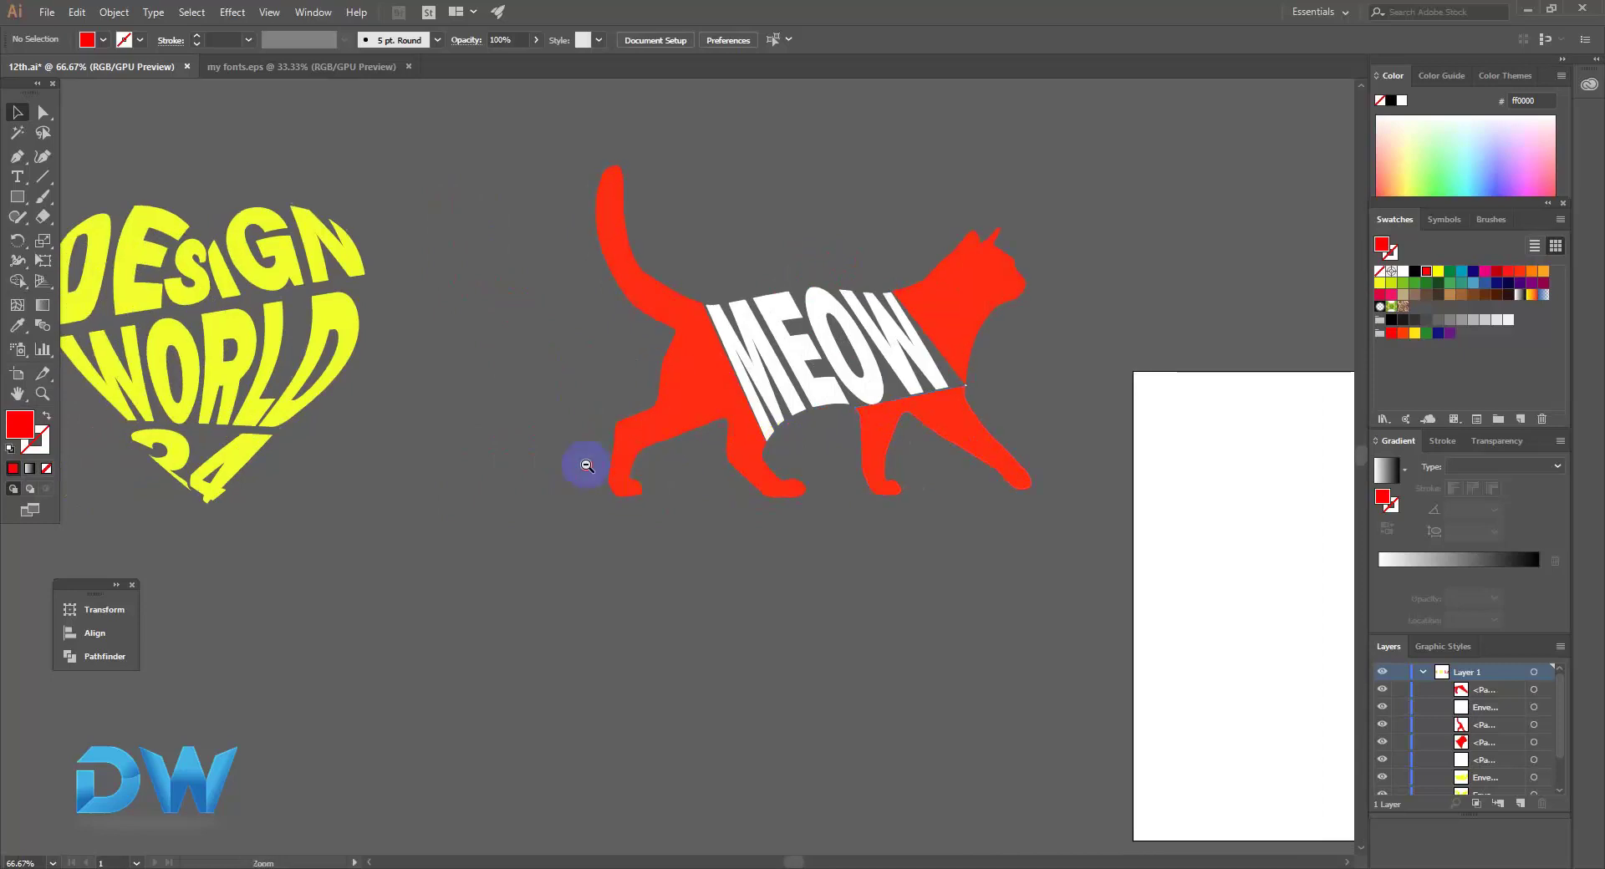
key(ctrl+minus)
drag(603, 484, 792, 468)
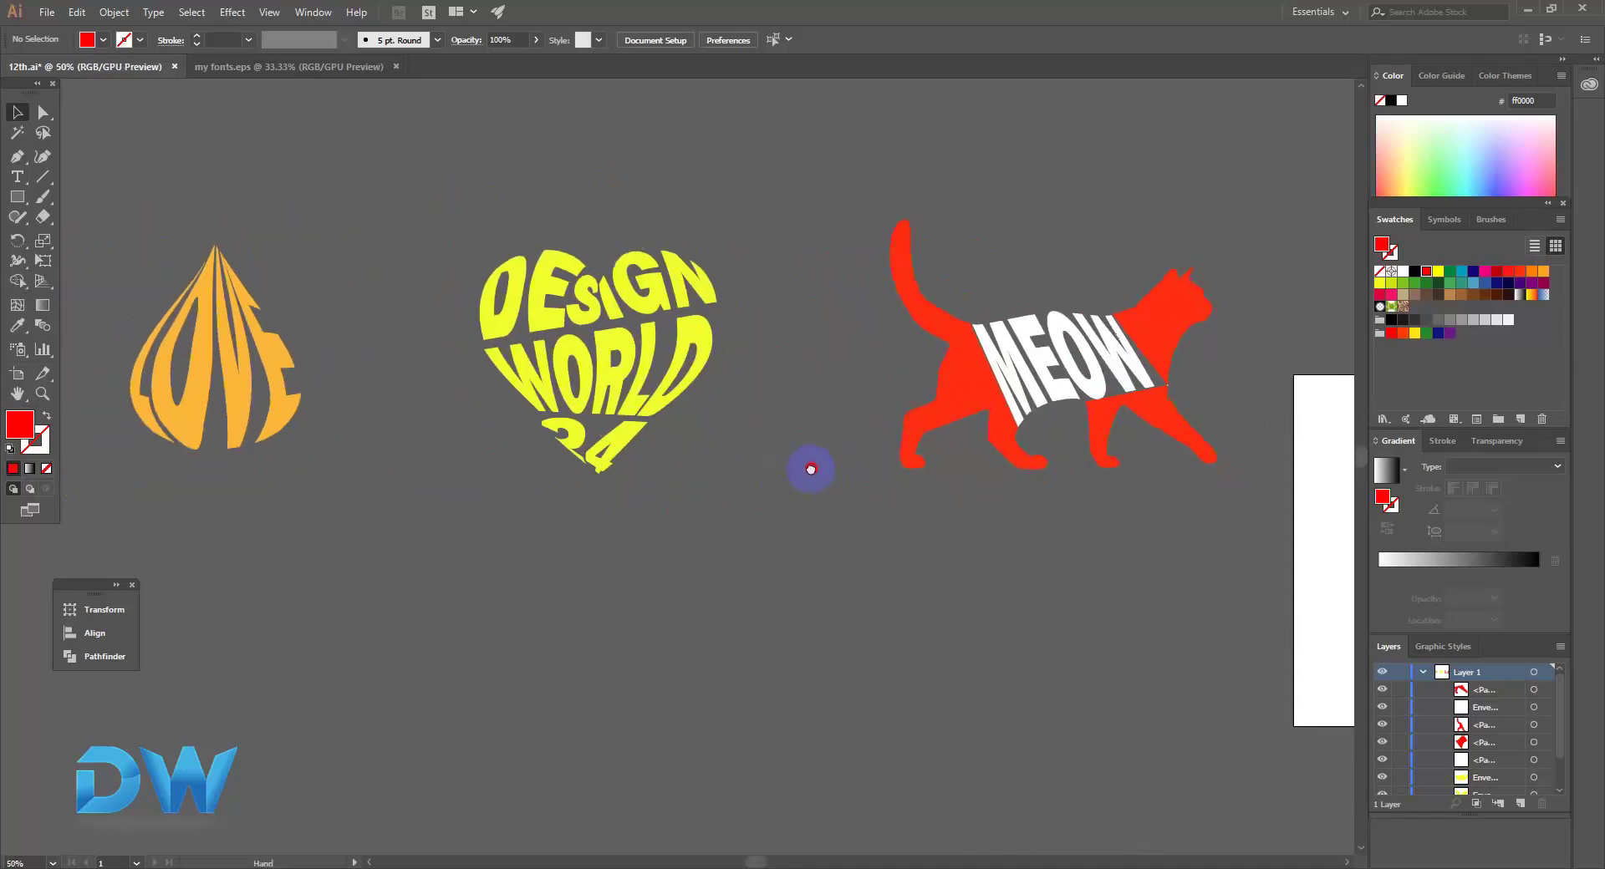
key(ctrl+plus)
mouse_move(825, 484)
mouse_down()
mouse_move(734, 479)
mouse_move(748, 465)
mouse_up()
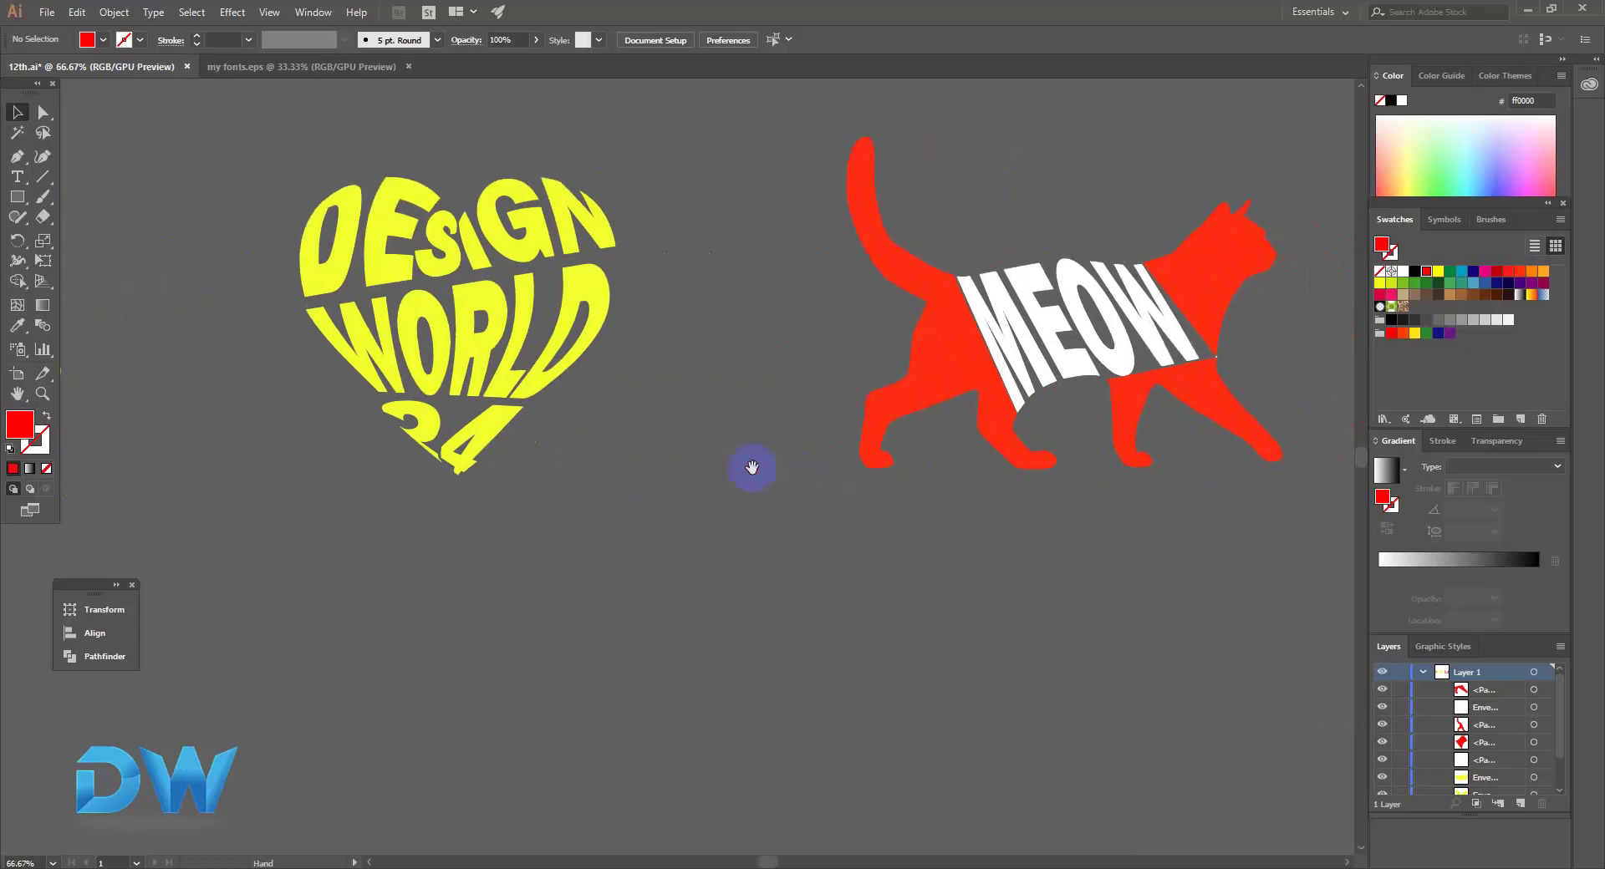